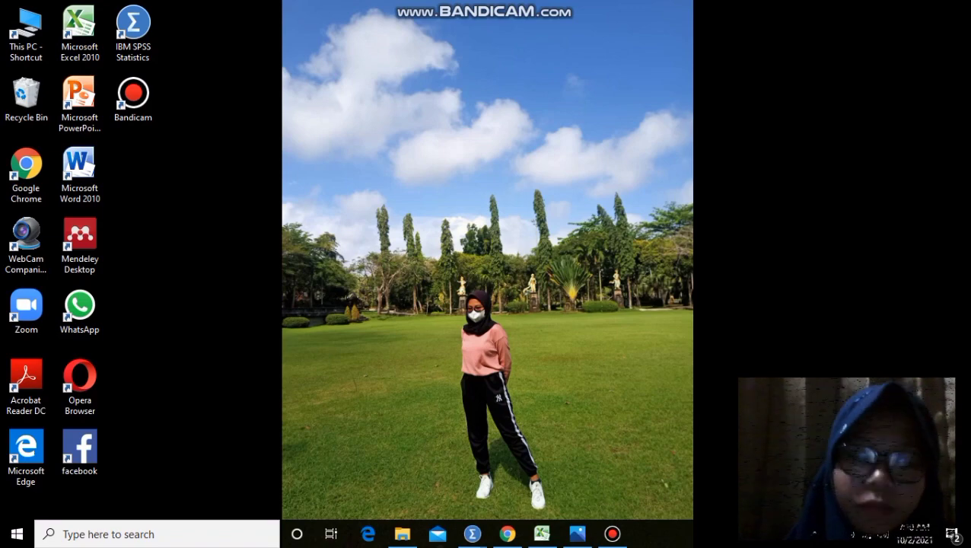
Step: Review the Kolmogorov-Smirnov decision rules in Photos and the Eksperimen and Kontrol test scores in the Excel workbook Book1
left_click(576, 534)
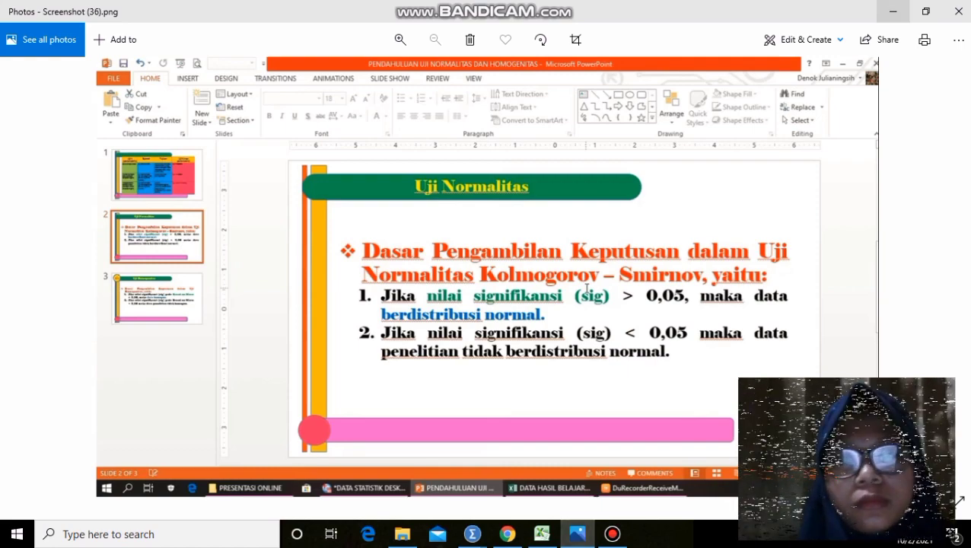
left_click(893, 12)
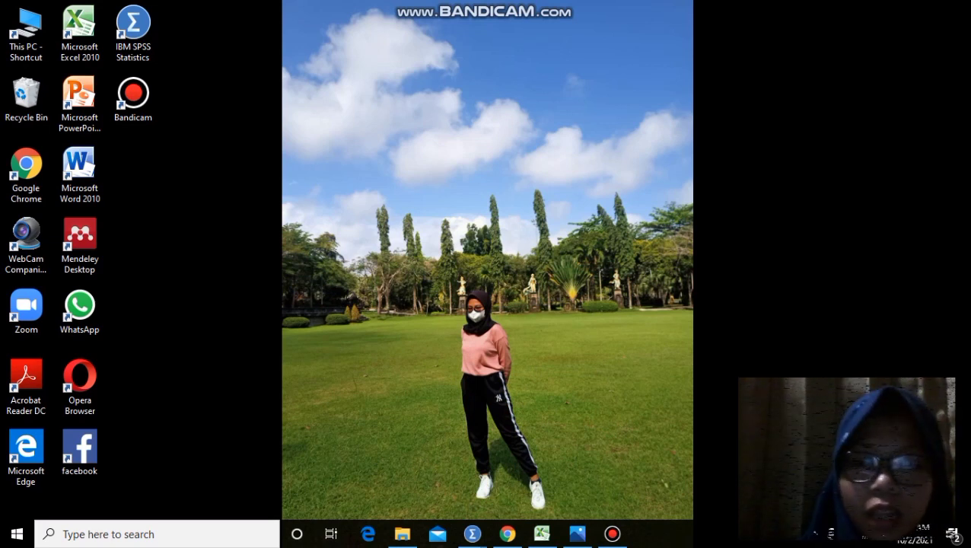
left_click(542, 534)
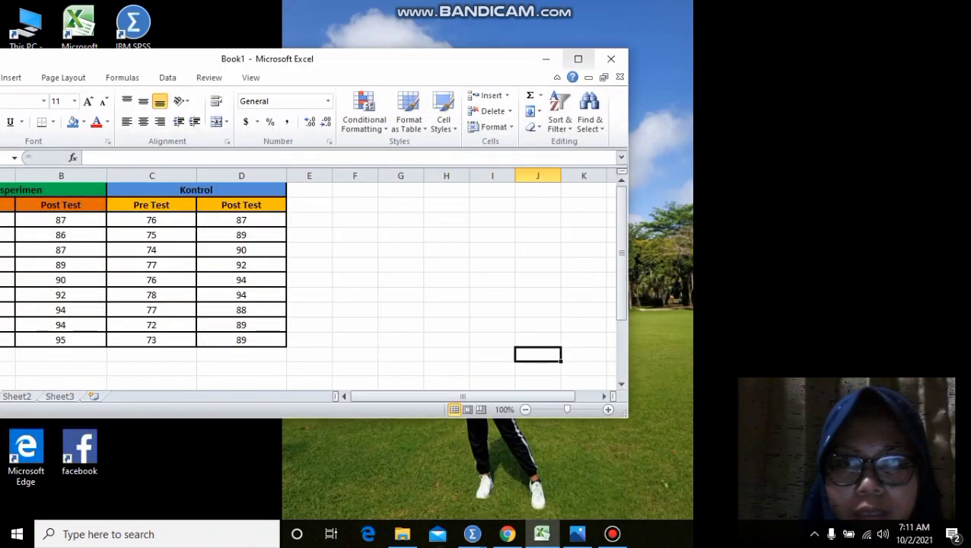
left_click(577, 59)
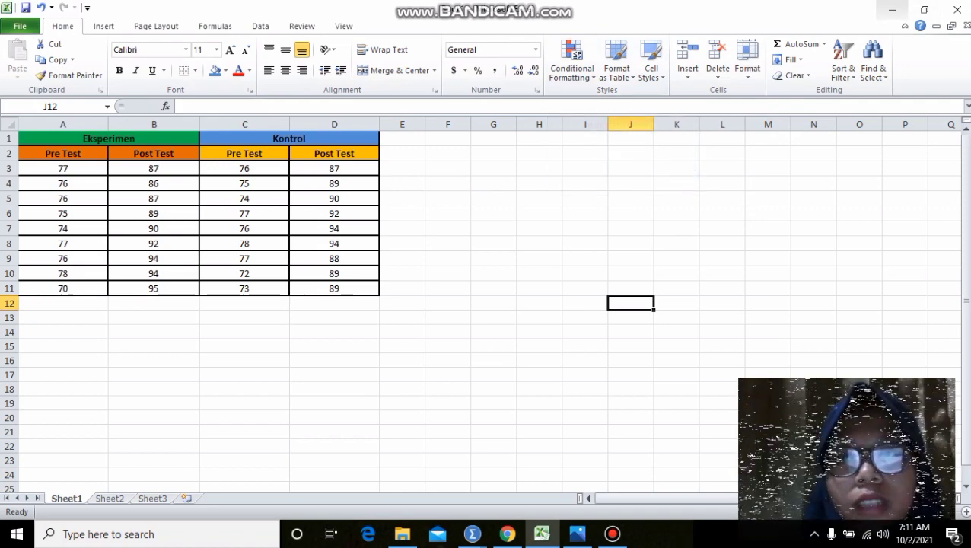
left_click(892, 10)
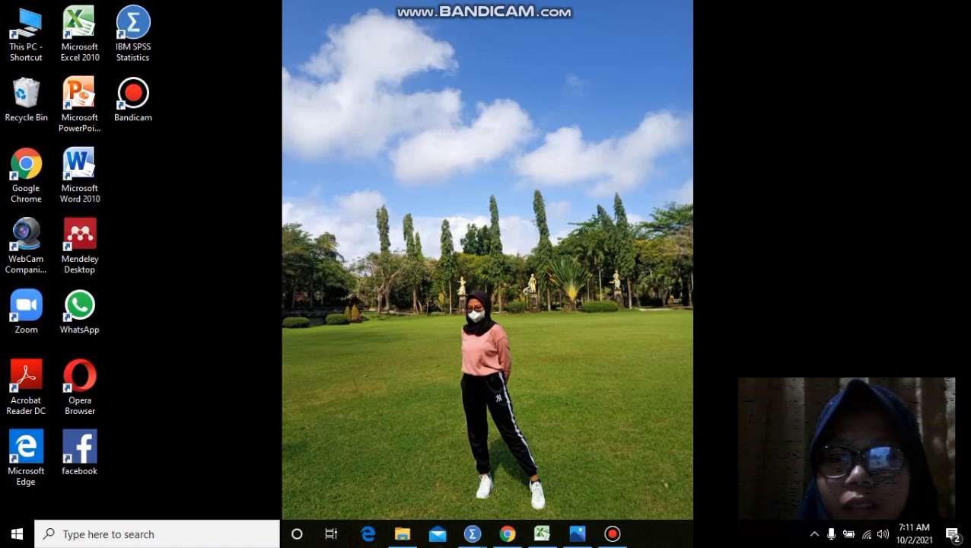
Step: Examine the variable list of the SPSS dataset Untitled3 alongside the score table in Excel
mouse_move(472, 534)
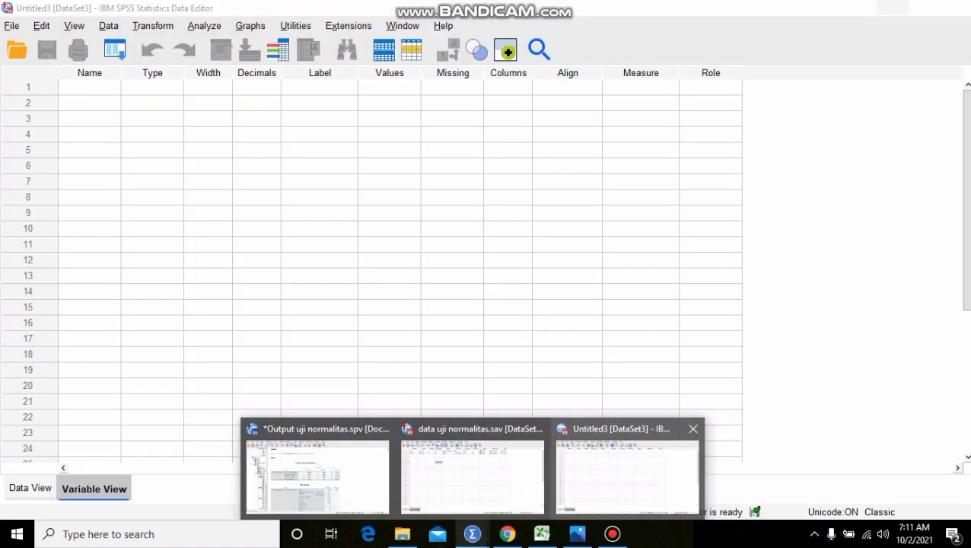
left_click(627, 472)
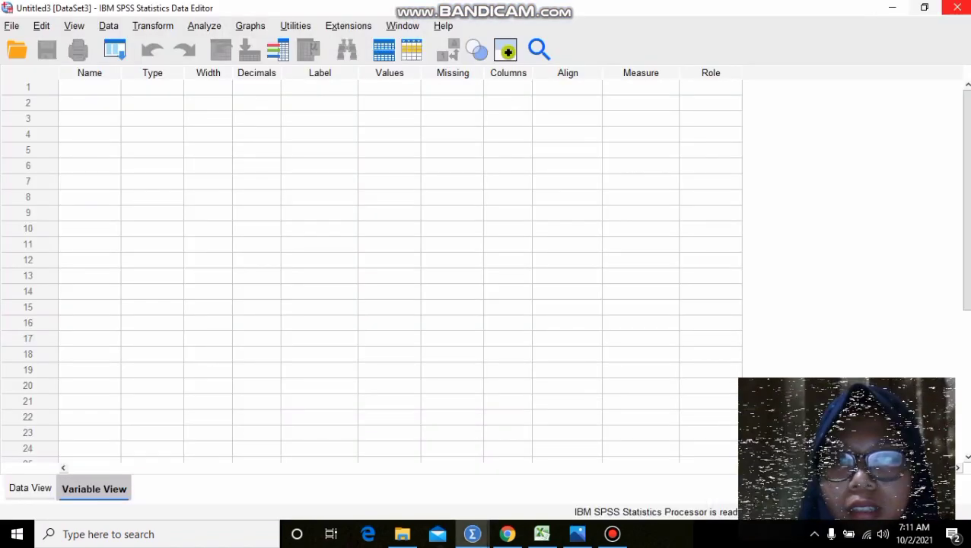
left_click(891, 6)
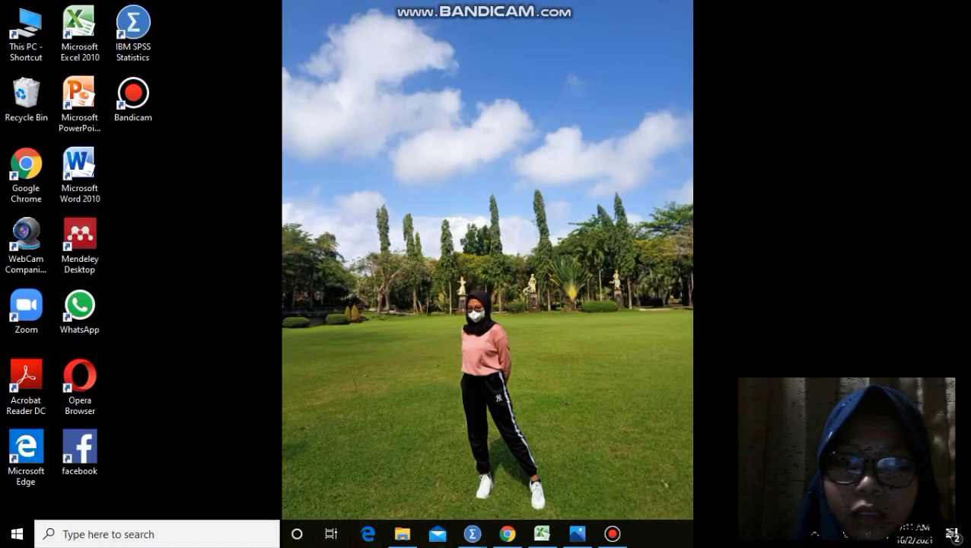
mouse_move(542, 533)
left_click(545, 468)
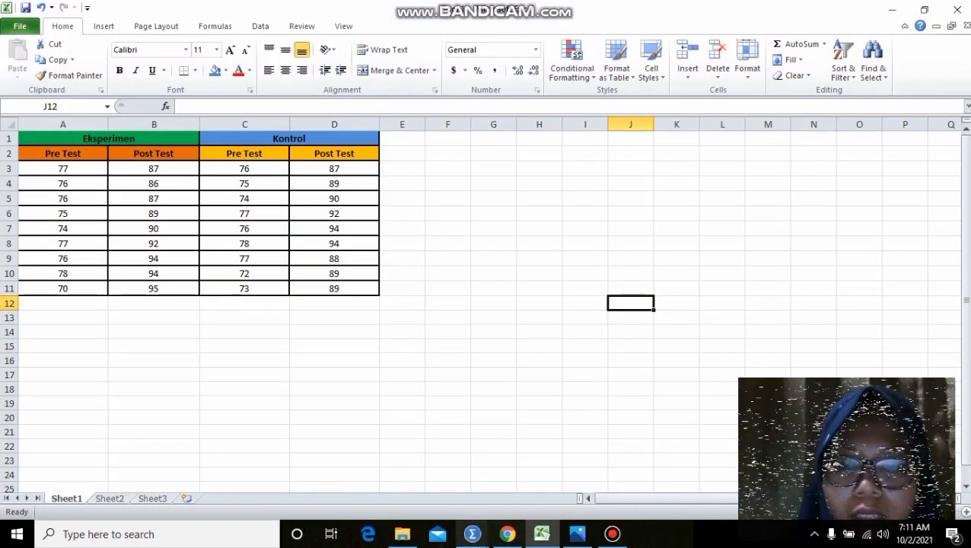
mouse_move(472, 533)
left_click(629, 464)
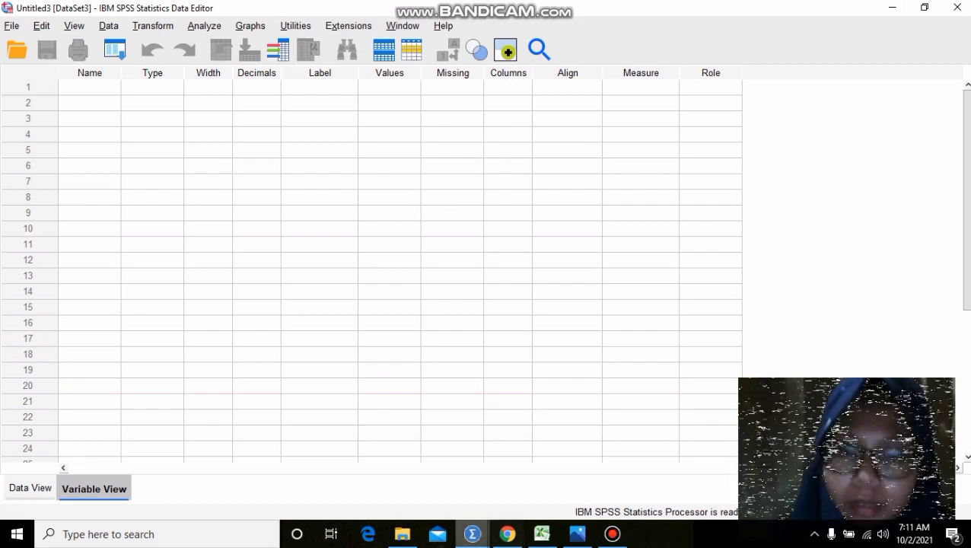
Step: Switch to Excel and fill cells G3:G11 with the value 1 and cells H3:H11 with the value 2
left_click(542, 533)
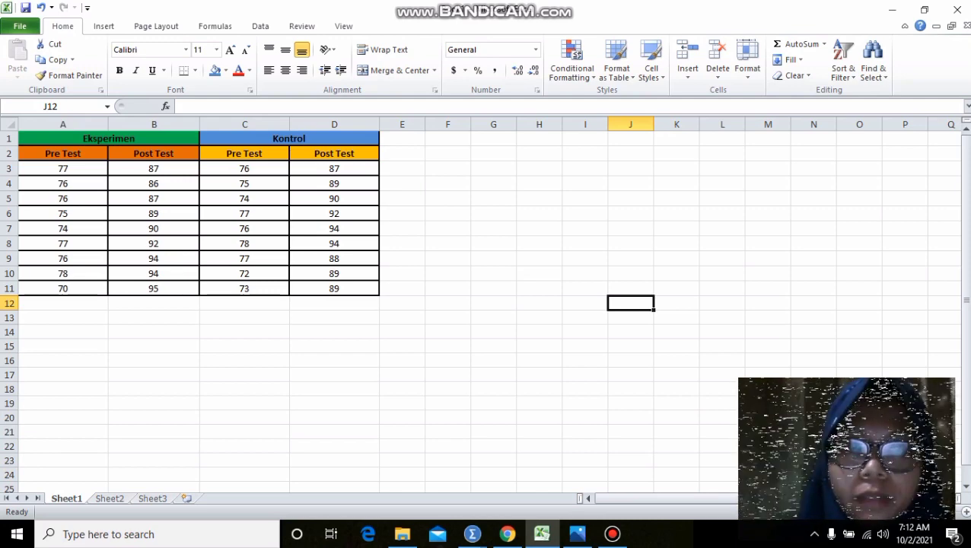
left_click(493, 169)
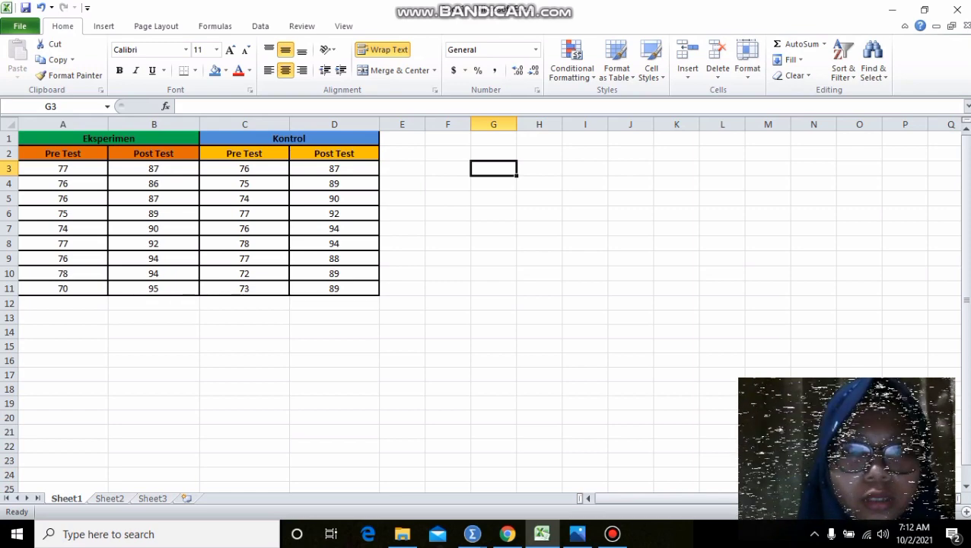
type("1")
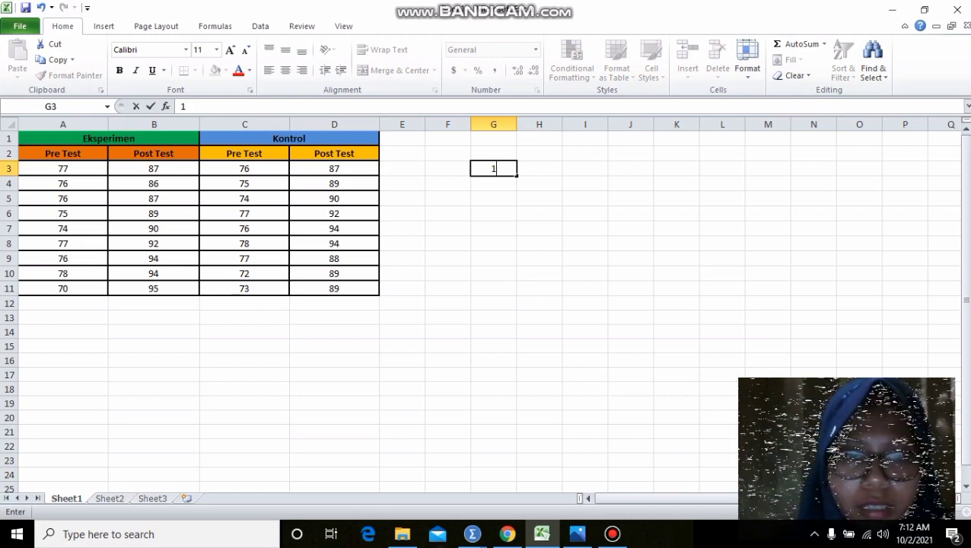
left_click_drag(517, 175, 518, 296)
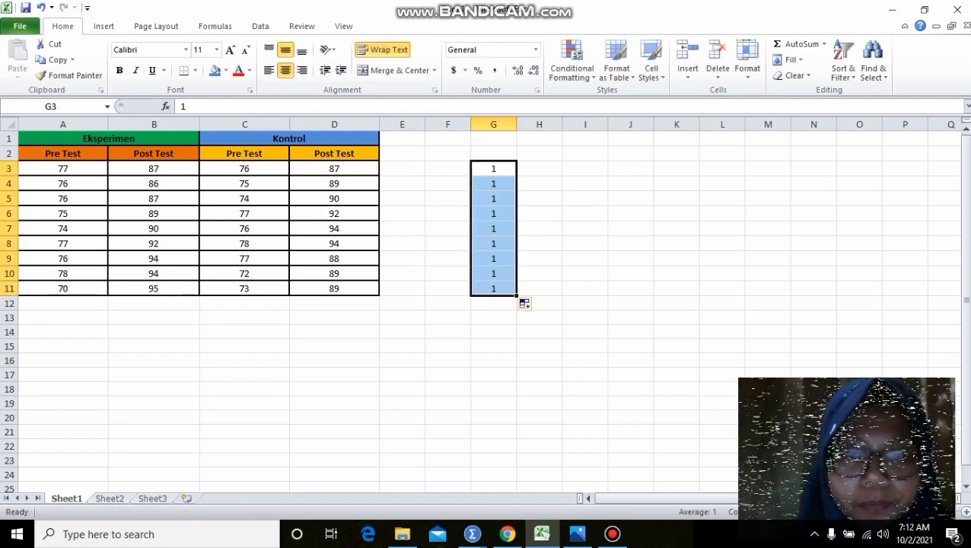
left_click(539, 169)
type("2")
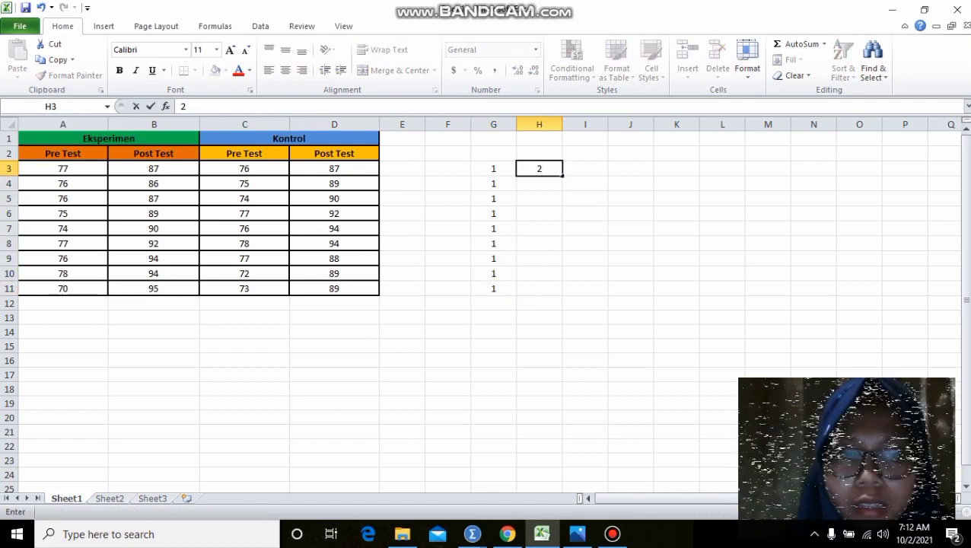
key("F2")
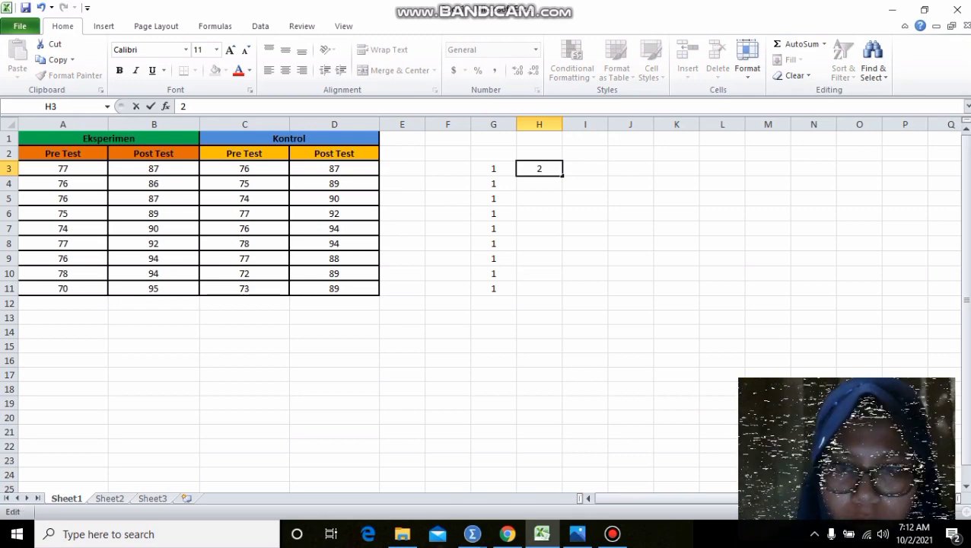
left_click_drag(562, 176, 564, 296)
Step: Fill cells I3:I11 with the value 3 and cells J3:J11 with the value 4
key("Right")
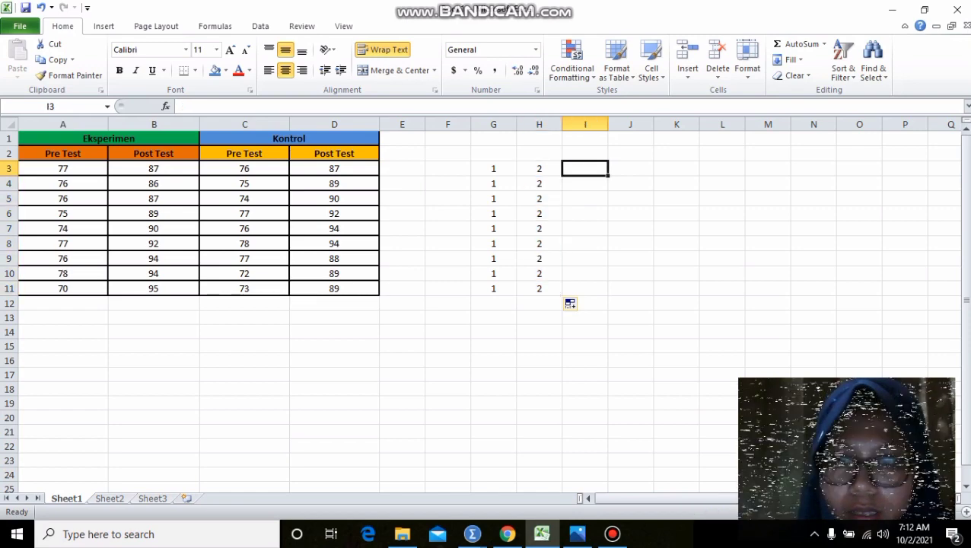
type("3")
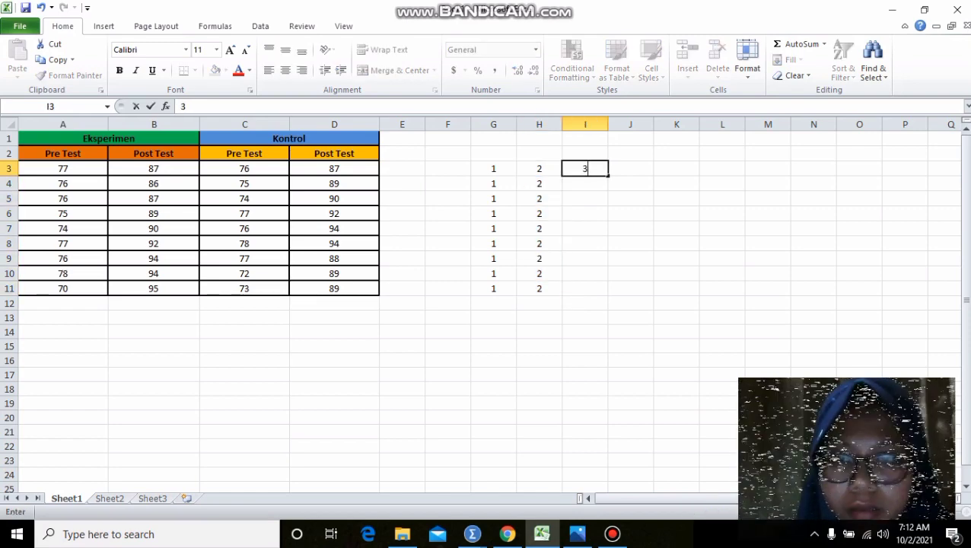
left_click_drag(608, 176, 609, 296)
key("Right")
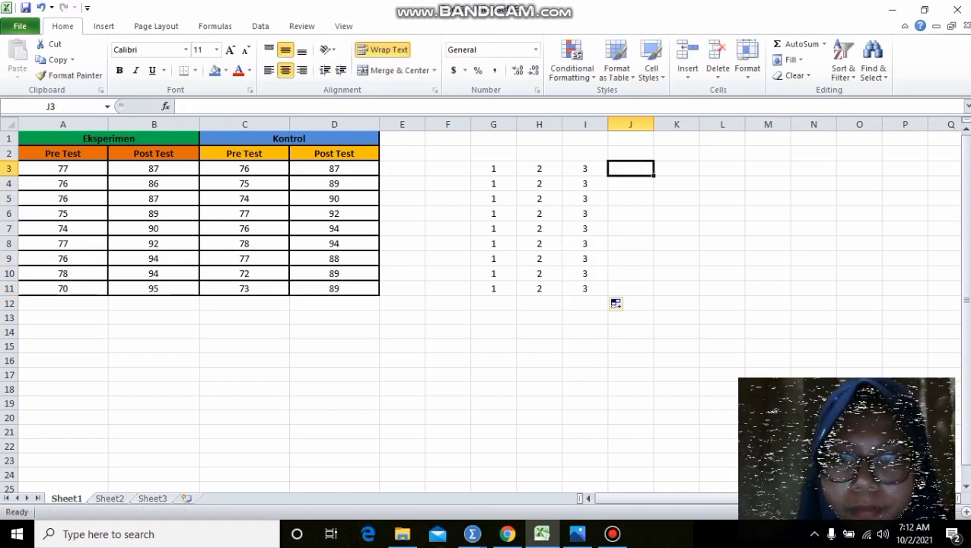
type("4")
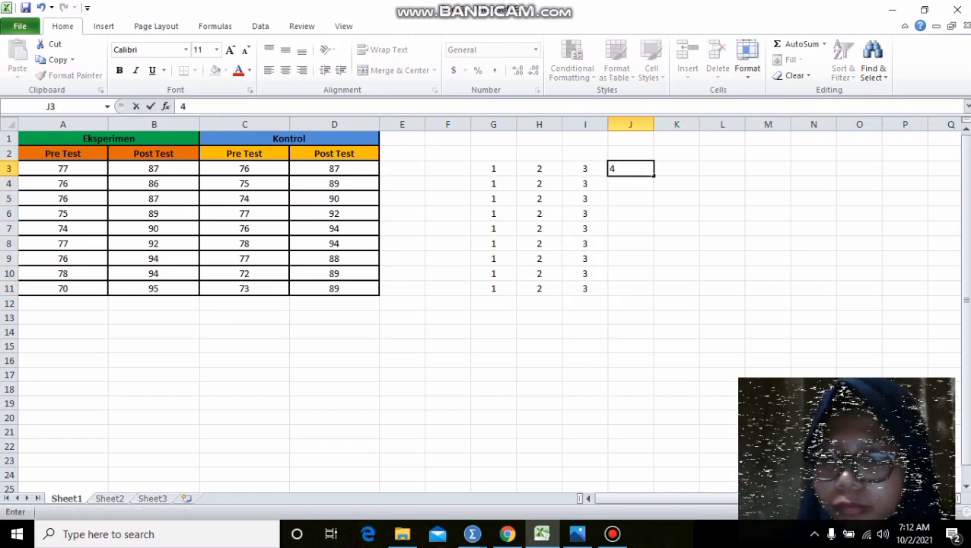
left_click_drag(654, 176, 654, 296)
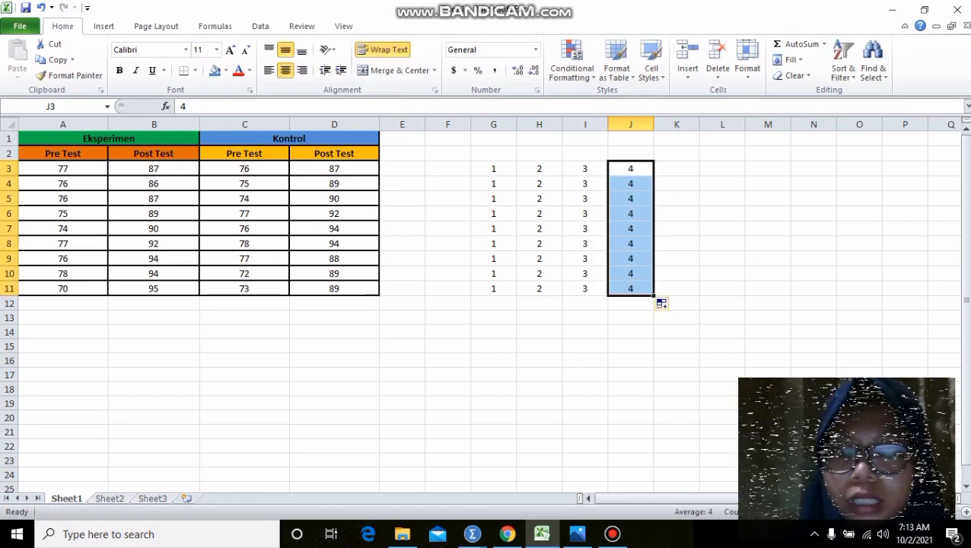
Step: Show the SPSS dataset Untitled3 in Data View and arrange it side by side with Excel, with Excel on the left half
mouse_move(471, 533)
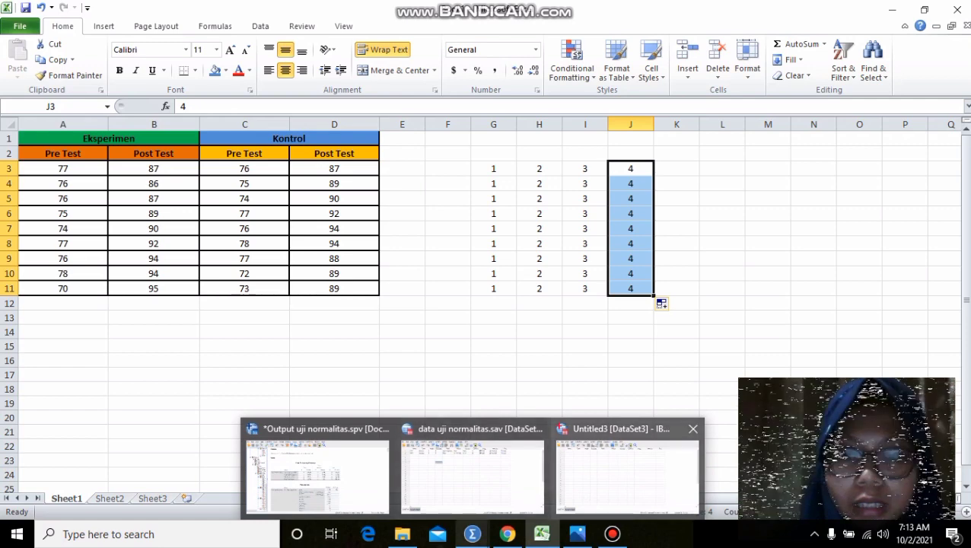
left_click(639, 479)
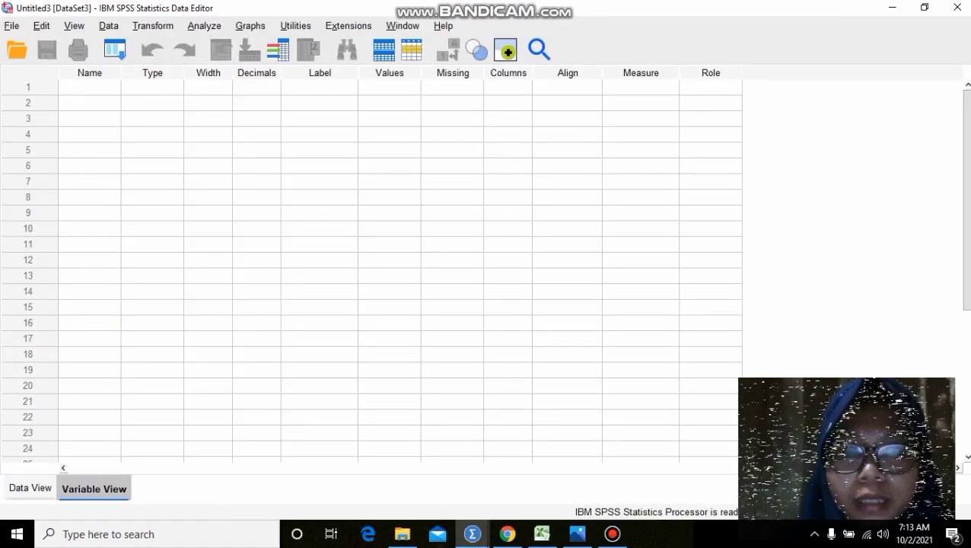
left_click(31, 489)
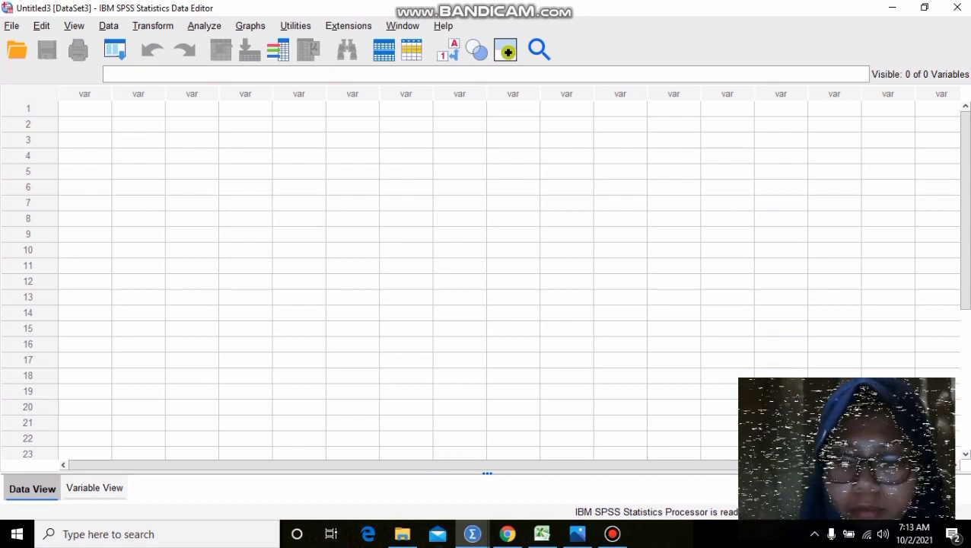
key("super+Left")
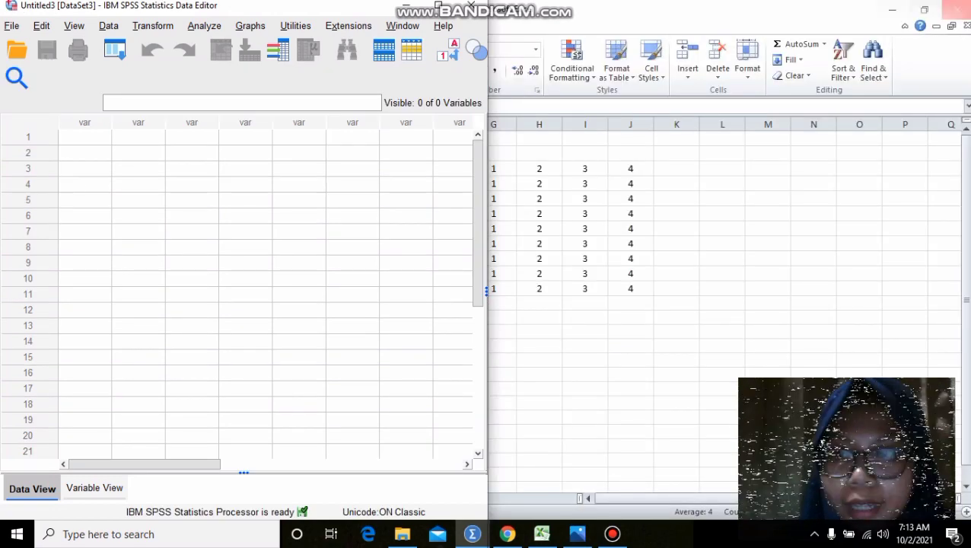
left_click(845, 10)
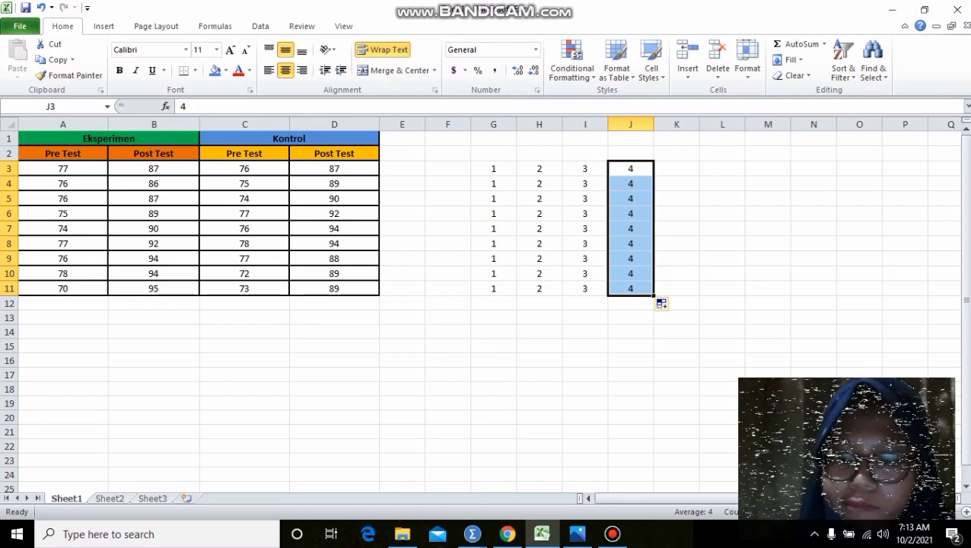
key("super+Left")
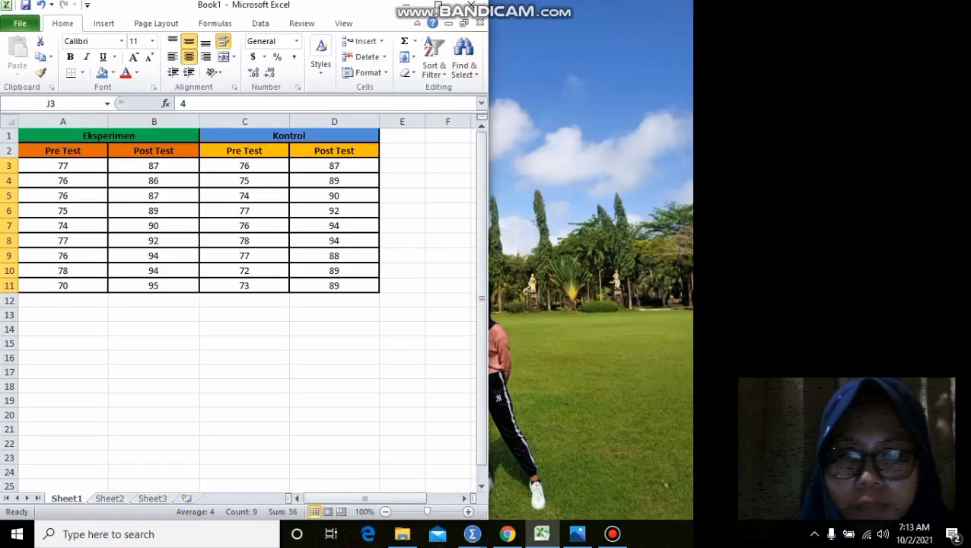
mouse_move(471, 534)
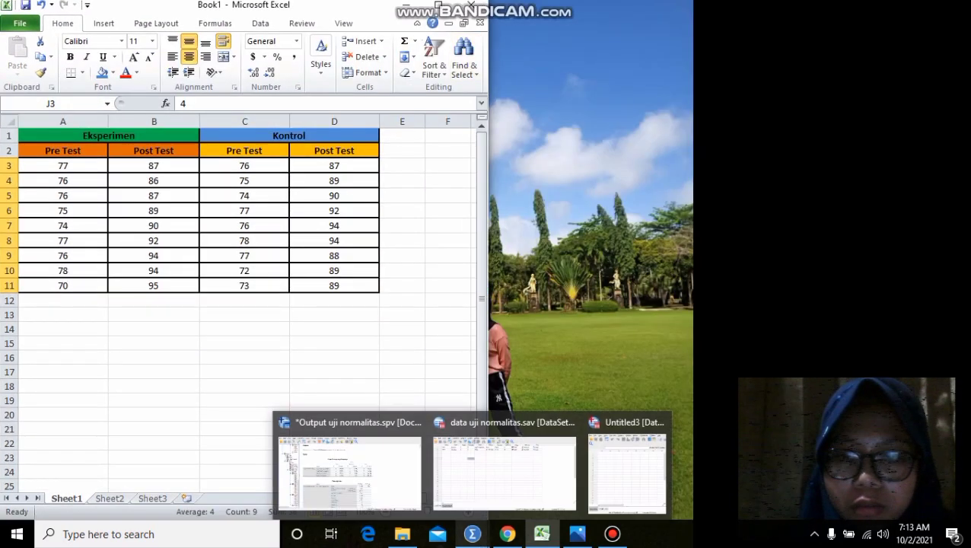
left_click(626, 468)
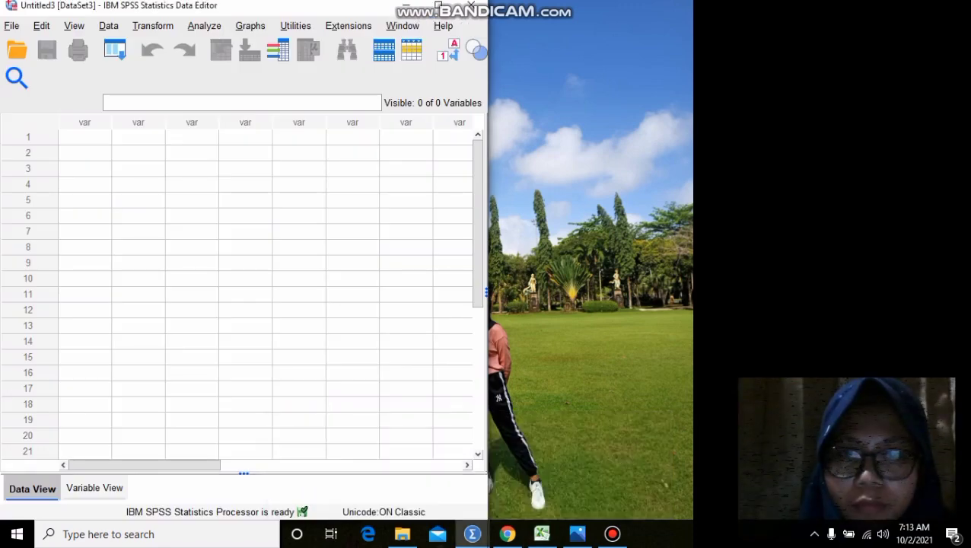
key("super+Right")
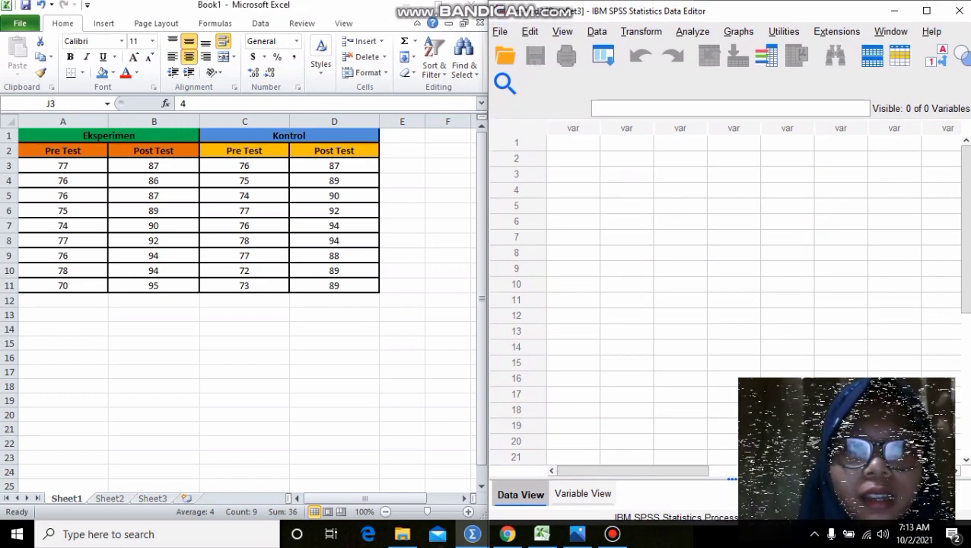
Step: Copy the Eksperimen Pre Test scores in A3:A11 from Excel into the first SPSS column starting at row 1, and return to Excel
key("alt+Tab")
left_click(63, 166)
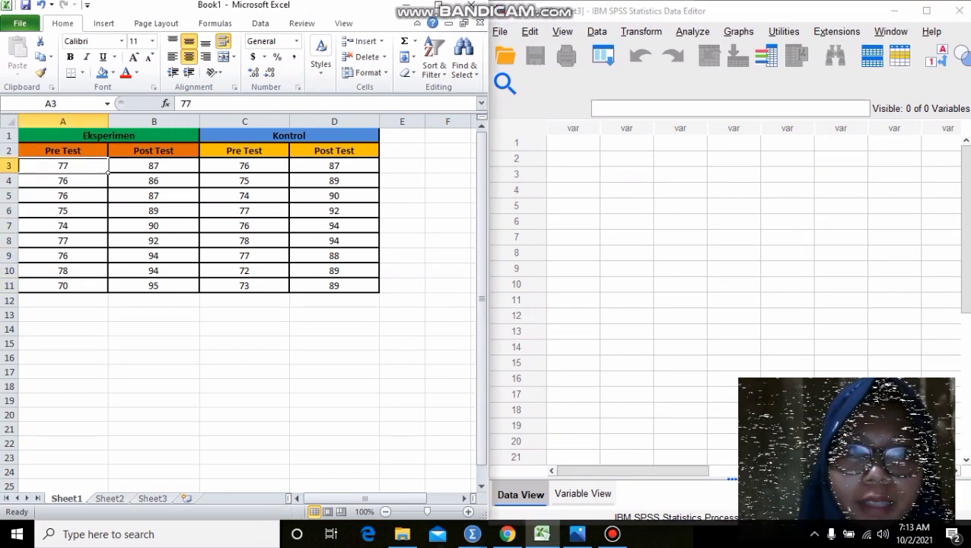
left_click_drag(108, 173, 108, 292)
key("ctrl+c")
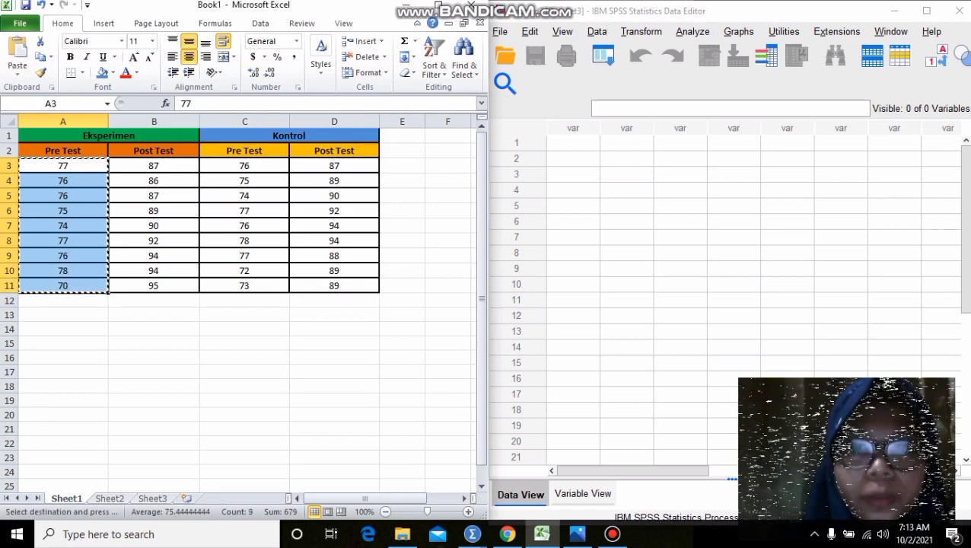
left_click(573, 143)
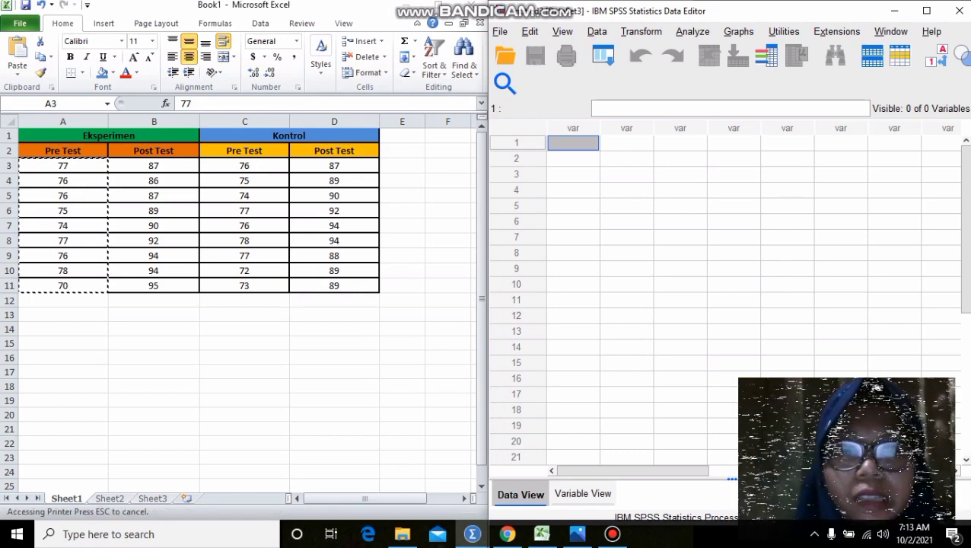
key("ctrl+v")
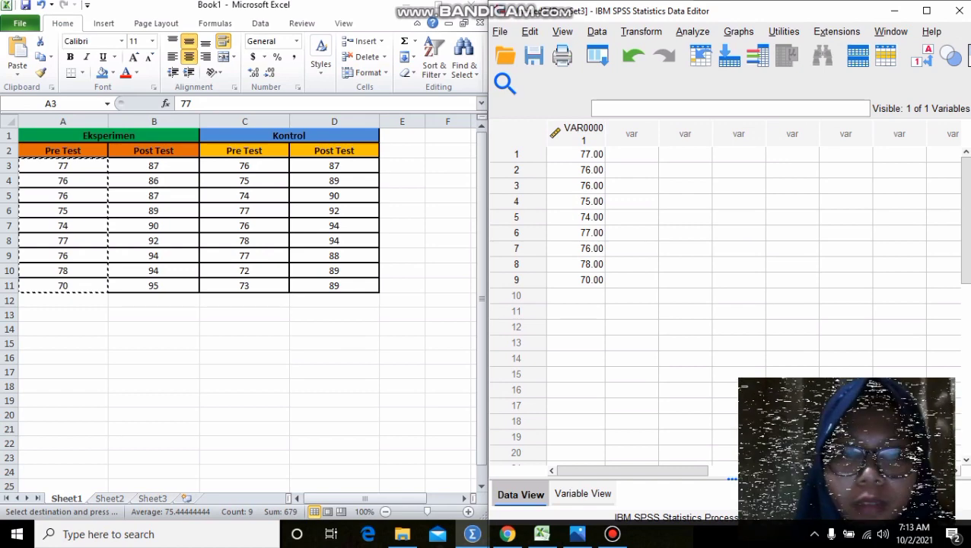
key("alt+Tab")
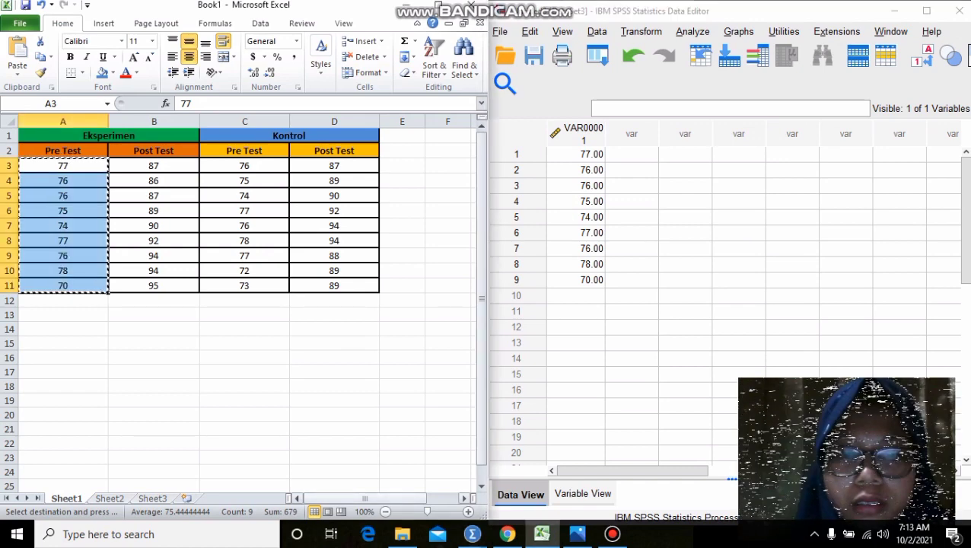
Step: Copy the group codes of 1 in G3:G11 from Excel into the second SPSS column starting at row 1
left_click_drag(381, 499, 413, 498)
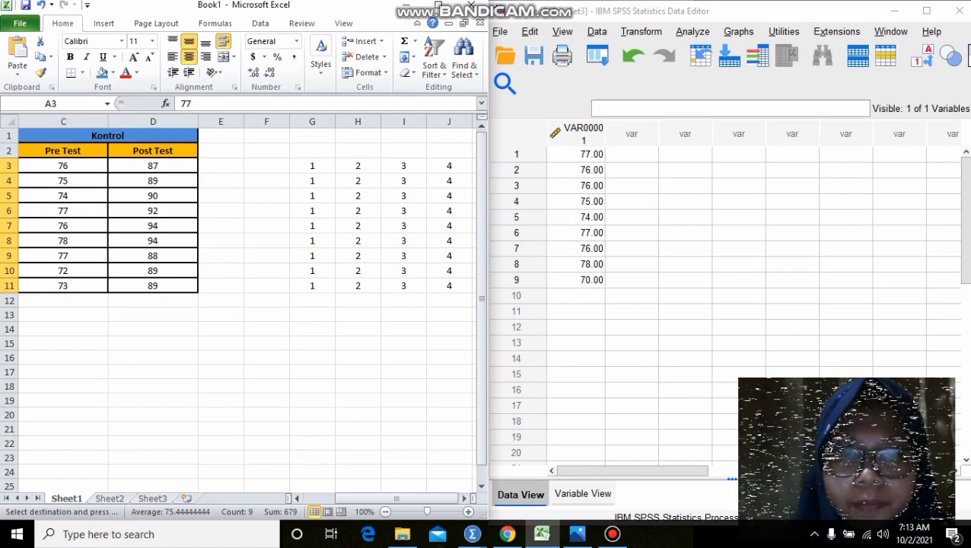
left_click_drag(312, 166, 312, 285)
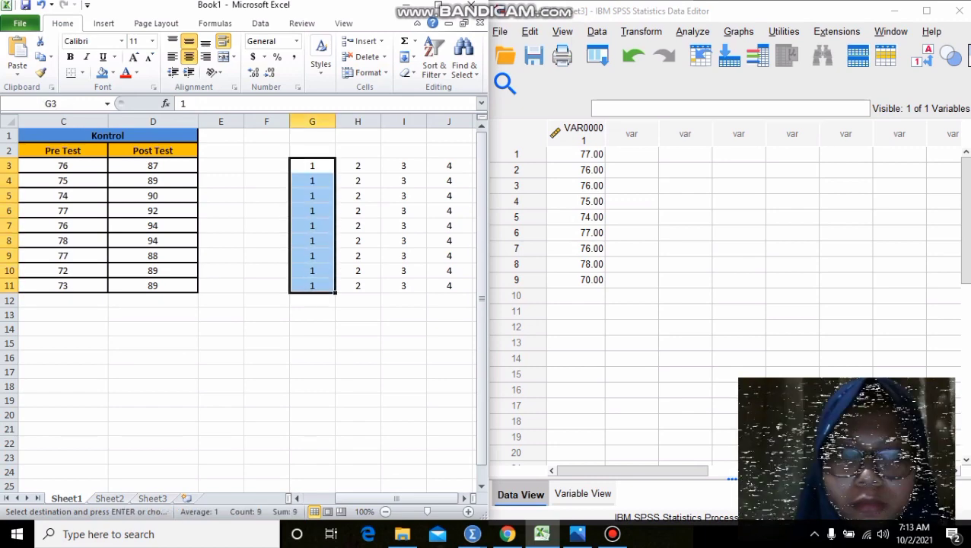
key("ctrl+c")
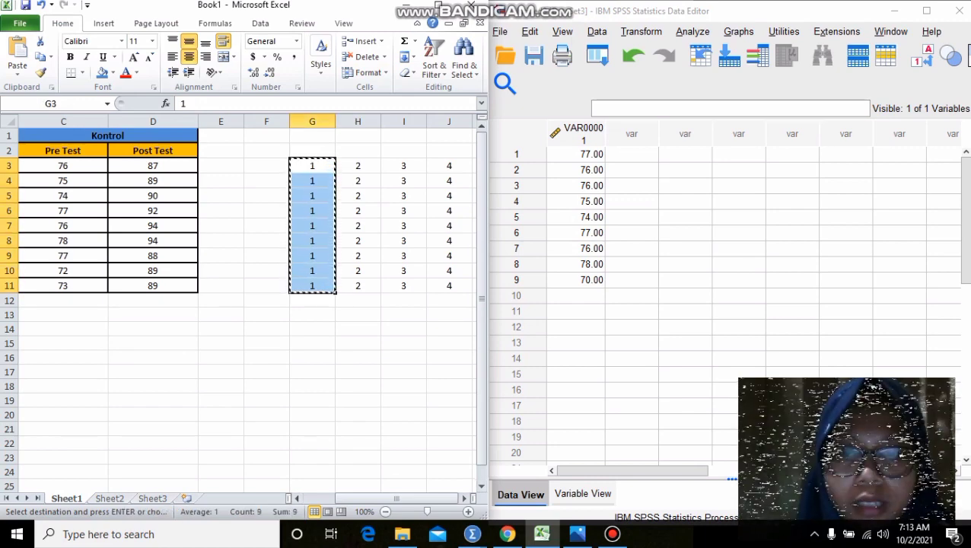
left_click(631, 154)
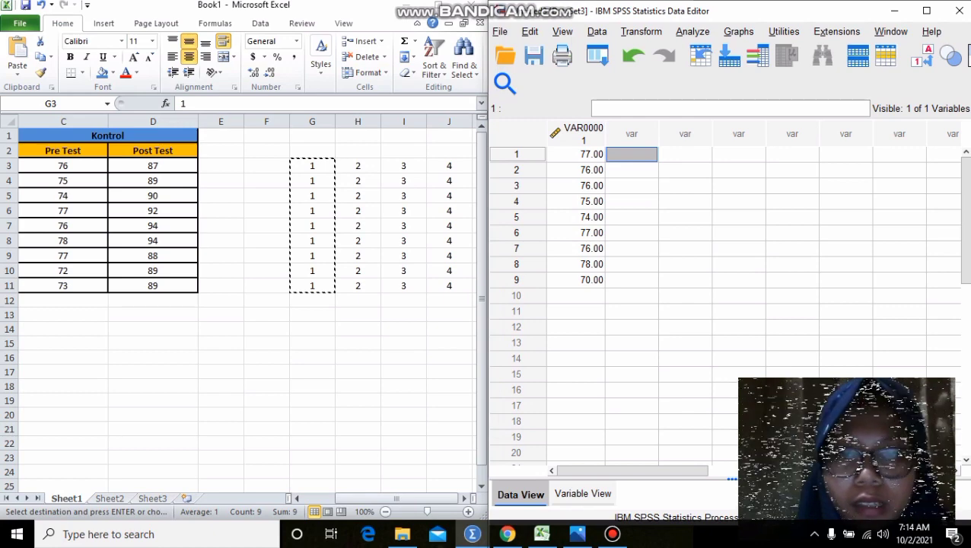
key("ctrl+v")
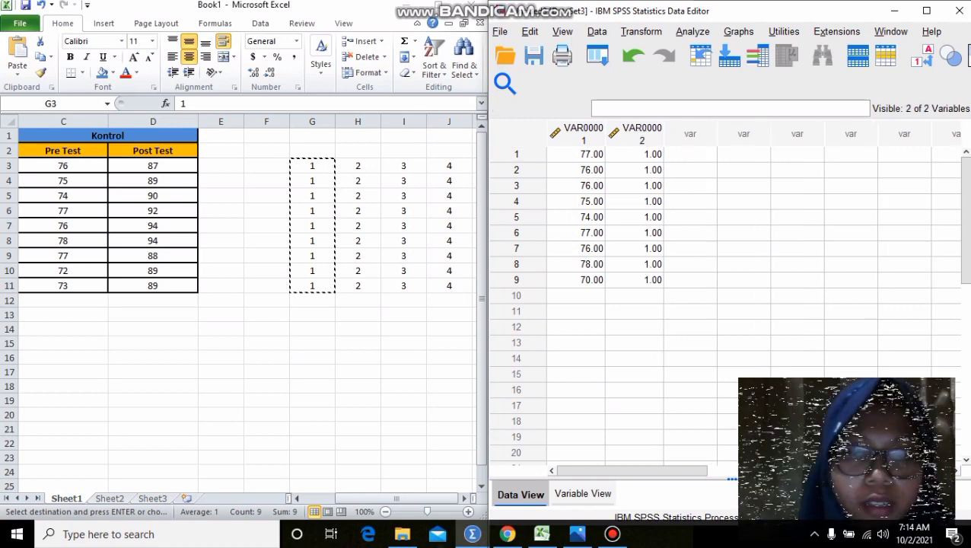
Step: Copy the Eksperimen Post Test scores in B3:B11 from Excel into the first SPSS column starting at row 10
left_click(542, 534)
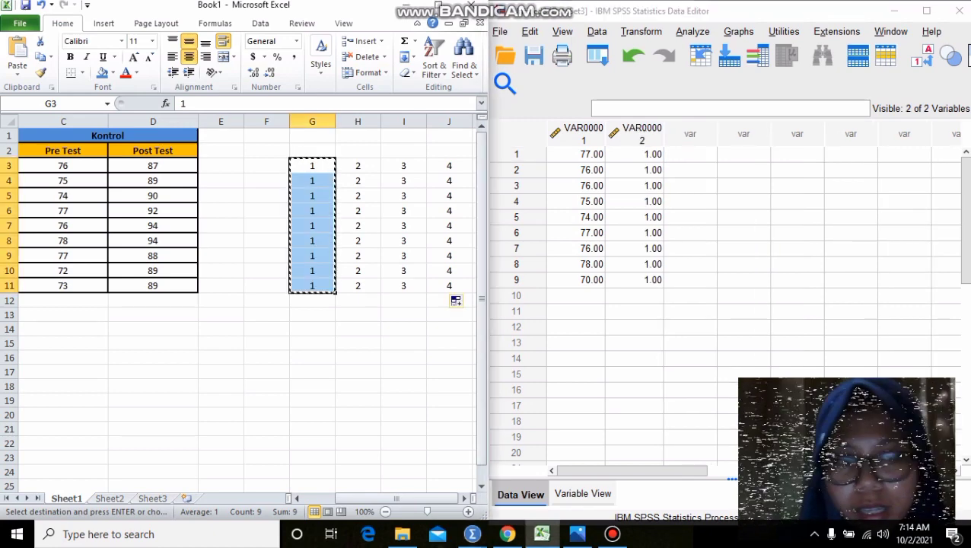
left_click(107, 169)
key("Left")
key("Left")
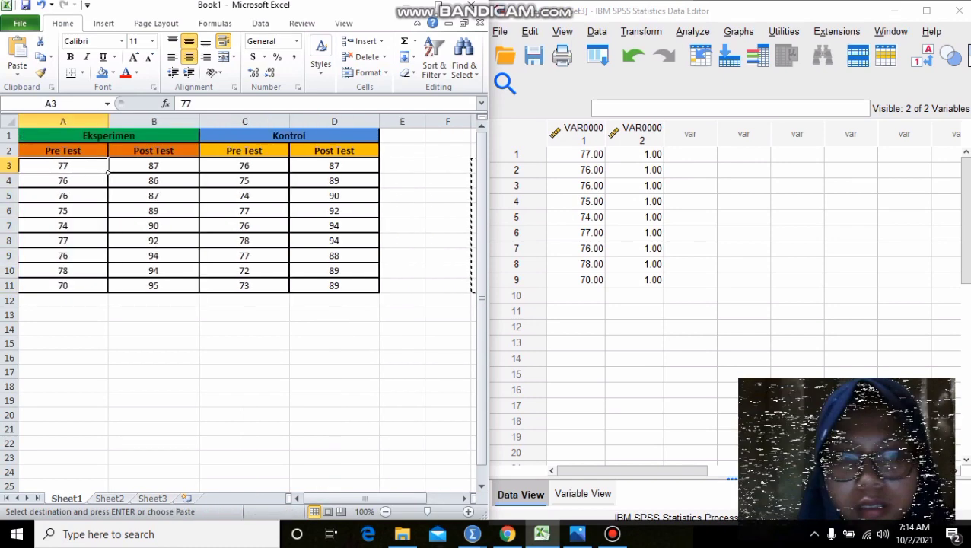
left_click_drag(110, 169, 198, 293)
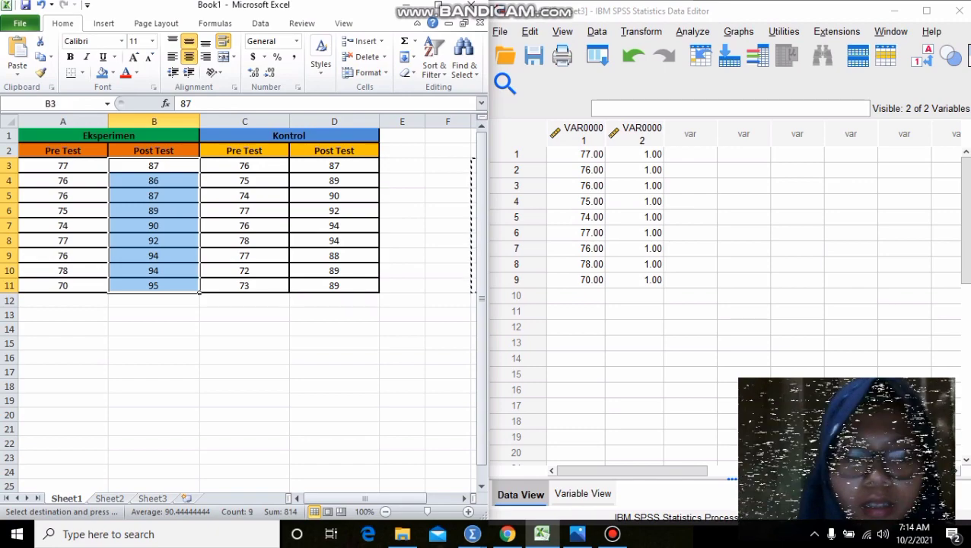
key("ctrl+c")
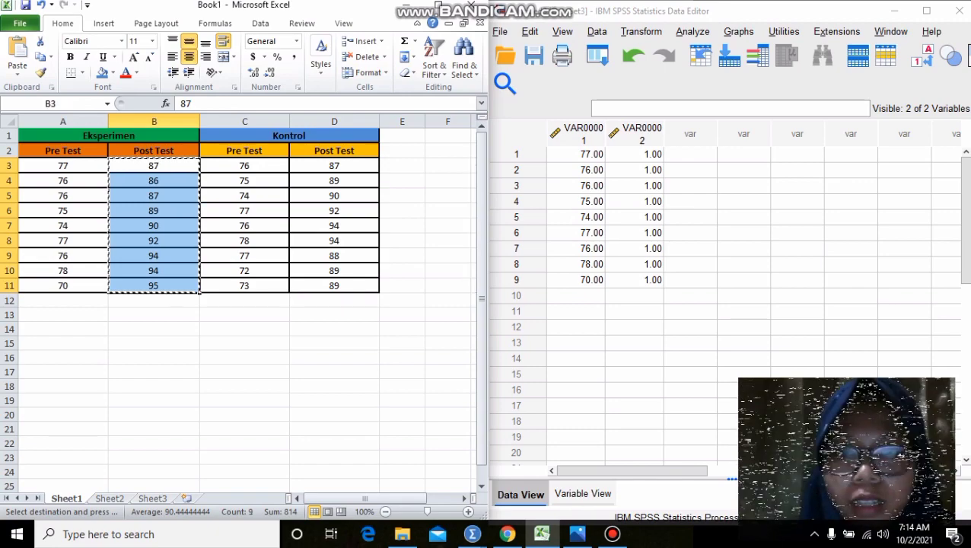
key("alt+Tab")
key("ctrl+v")
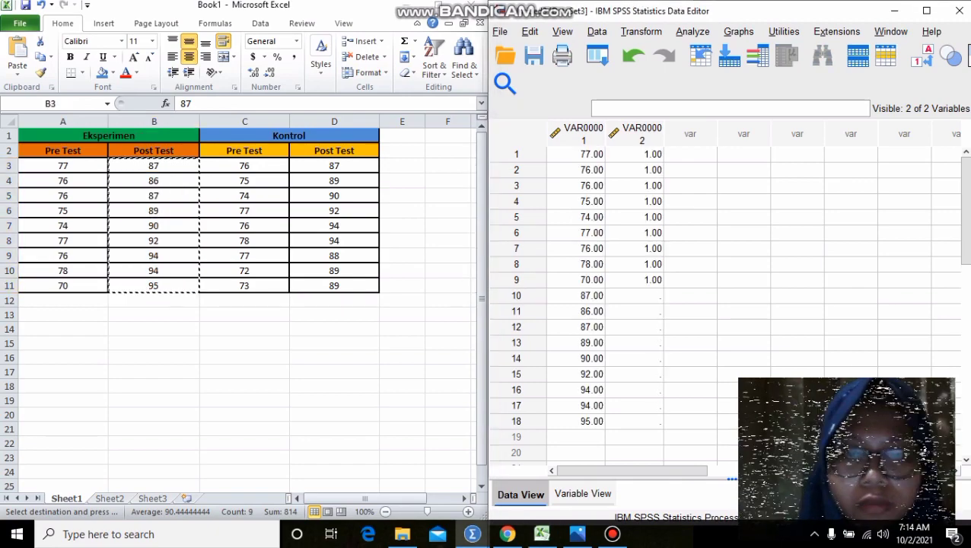
Step: Copy the group codes of 2 in H3:H11 from Excel into the second SPSS column starting at row 10
key("alt+Tab")
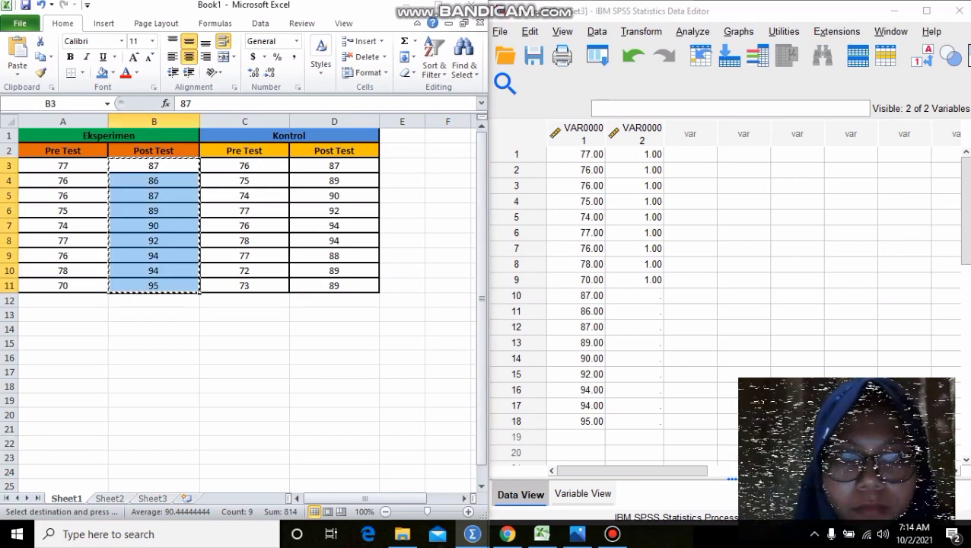
left_click(245, 166)
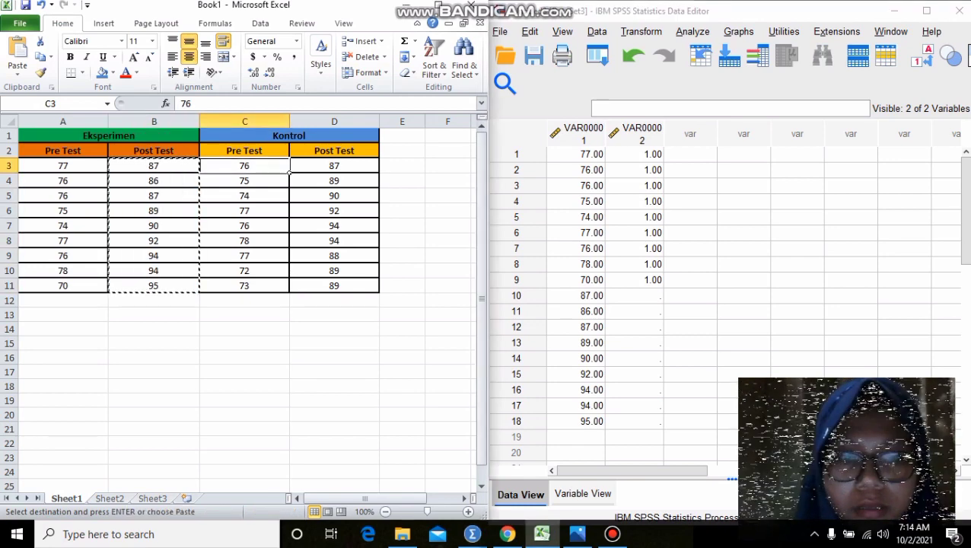
left_click_drag(365, 499, 396, 498)
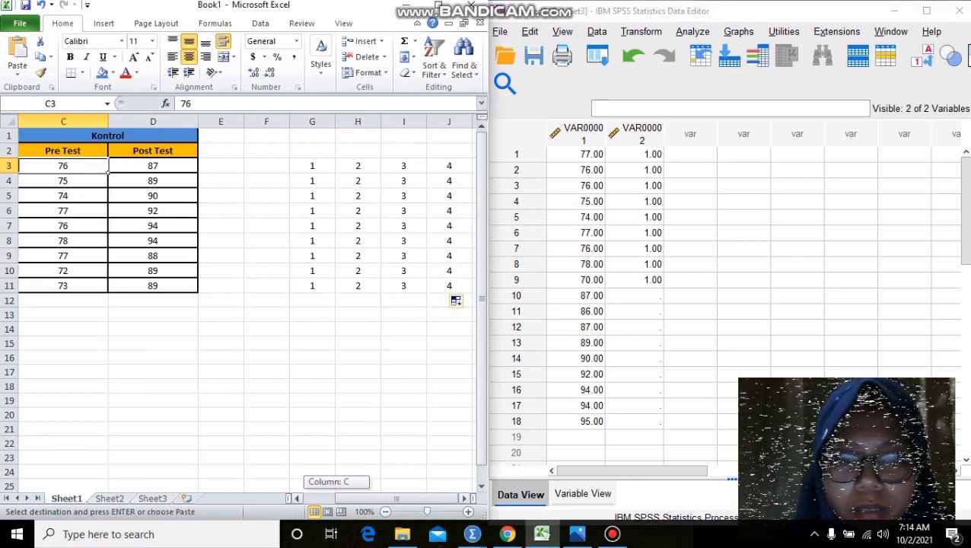
left_click(358, 166)
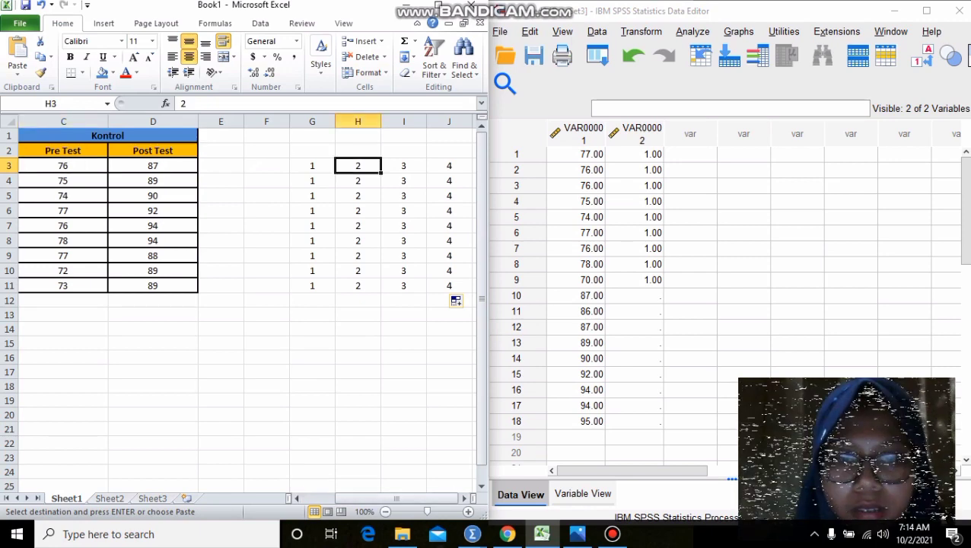
left_click_drag(358, 166, 358, 285)
key("ctrl+c")
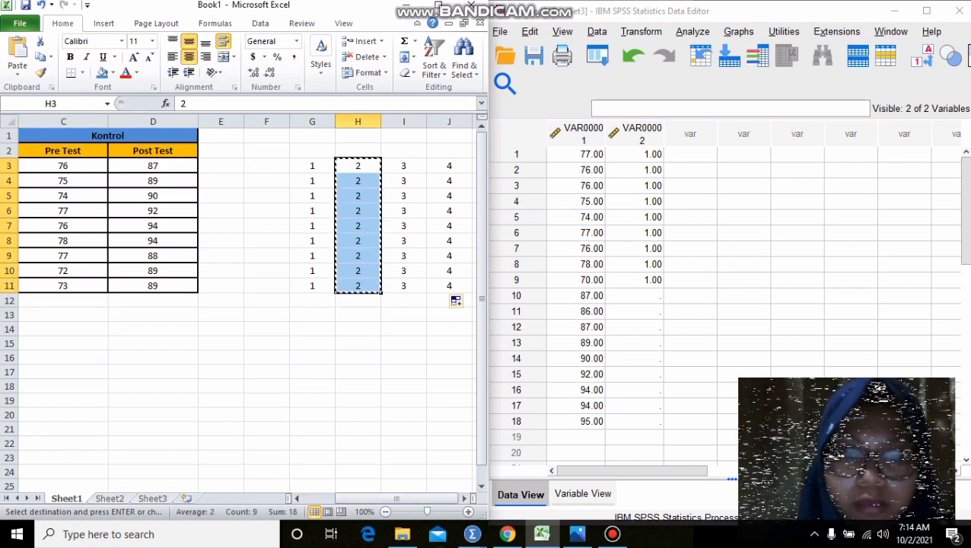
left_click(634, 296)
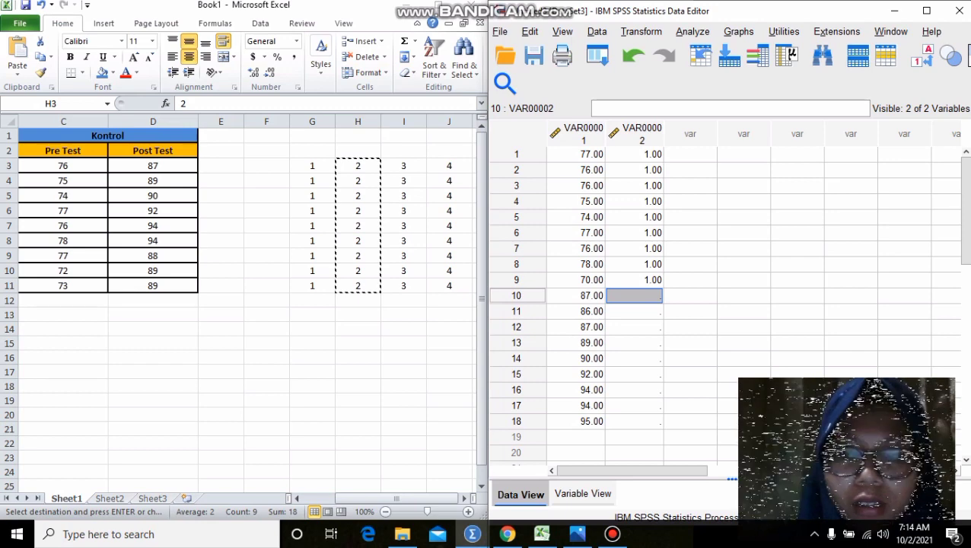
key("ctrl+v")
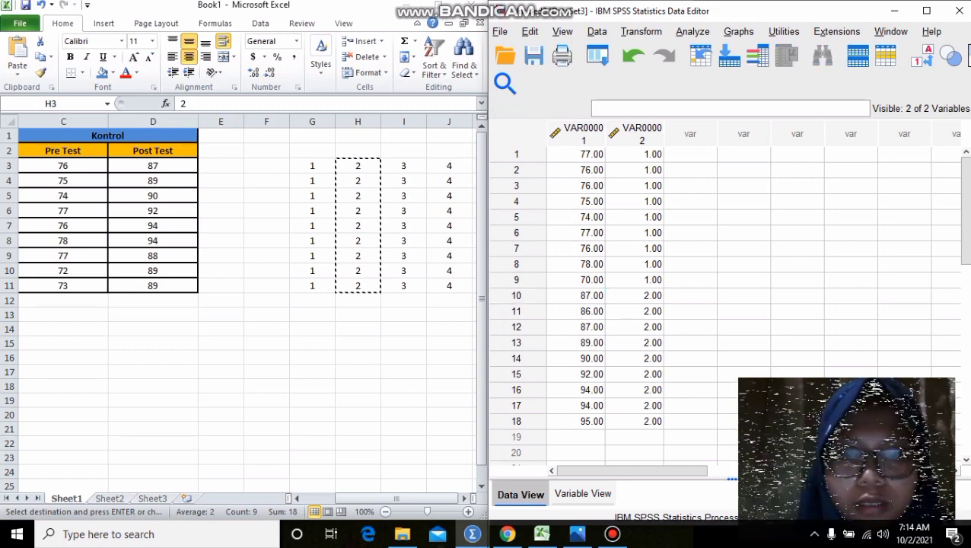
Step: Copy the Kontrol Pre Test scores in C3:C11 from Excel into the first SPSS column starting at row 19
scroll(728, 305, "down", 5)
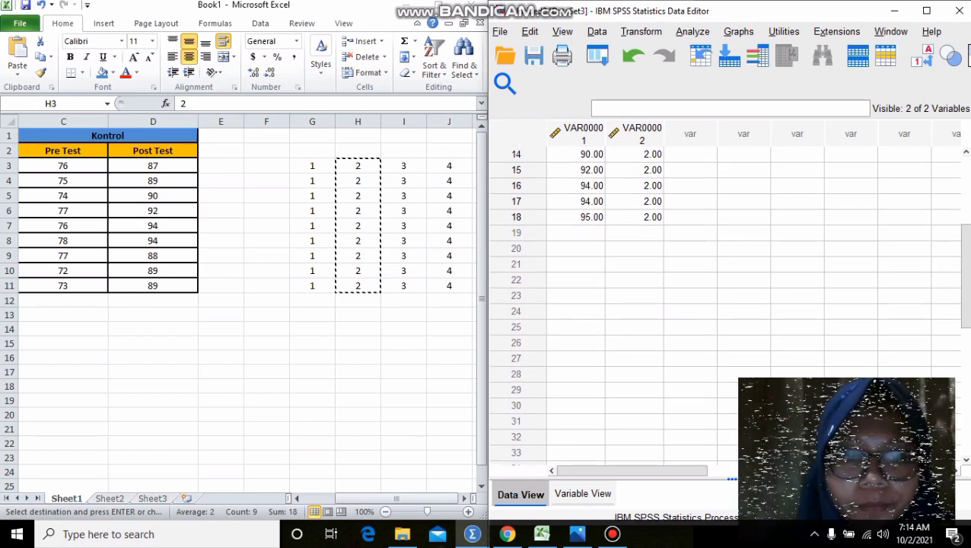
key("alt+Tab")
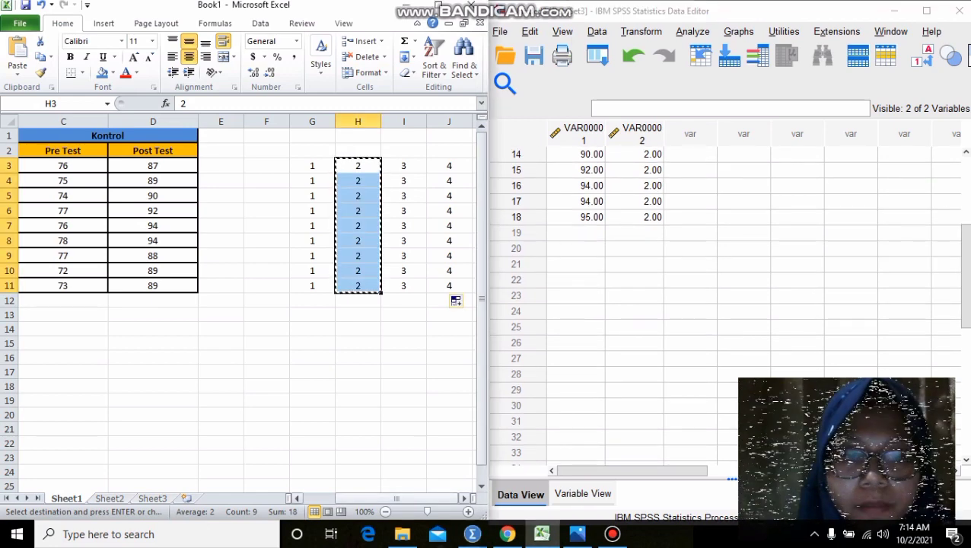
left_click_drag(395, 498, 364, 498)
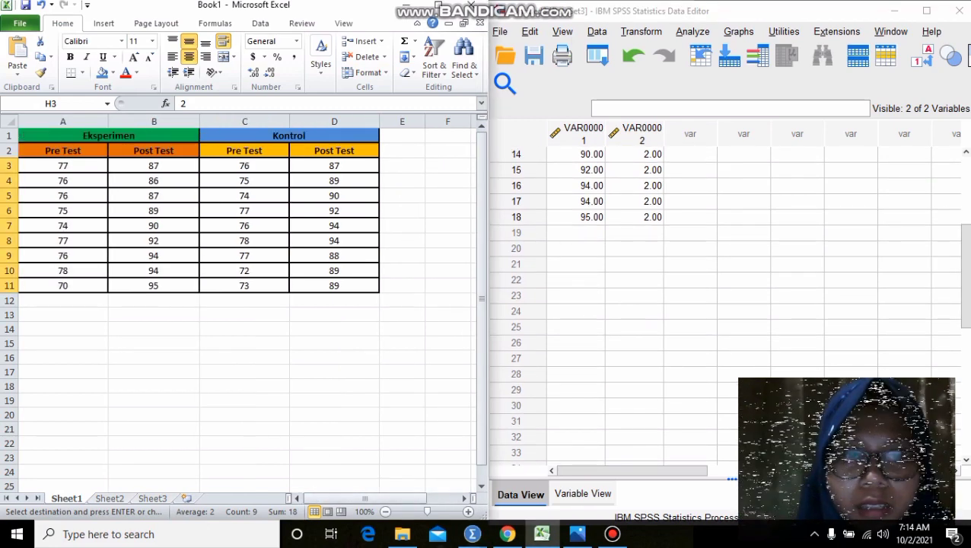
left_click_drag(244, 165, 245, 286)
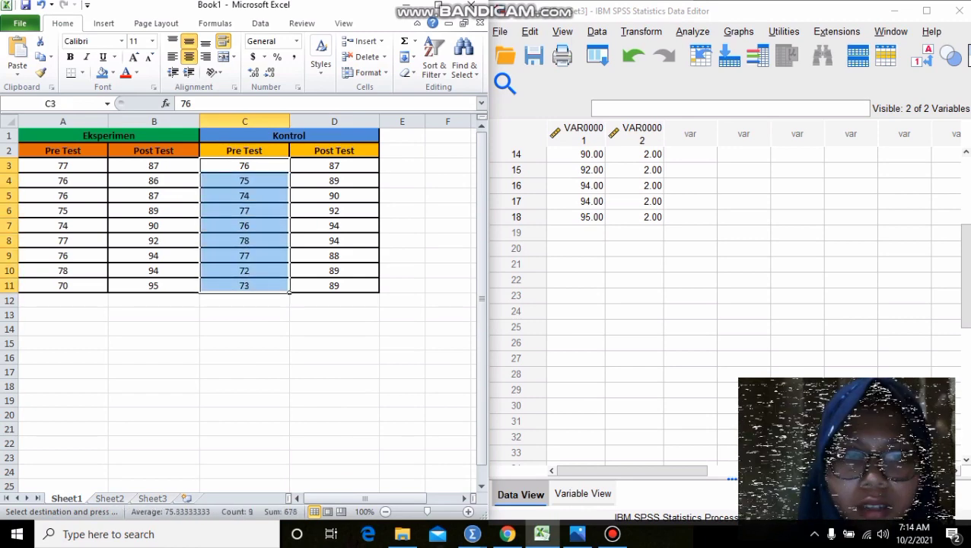
key("ctrl+c")
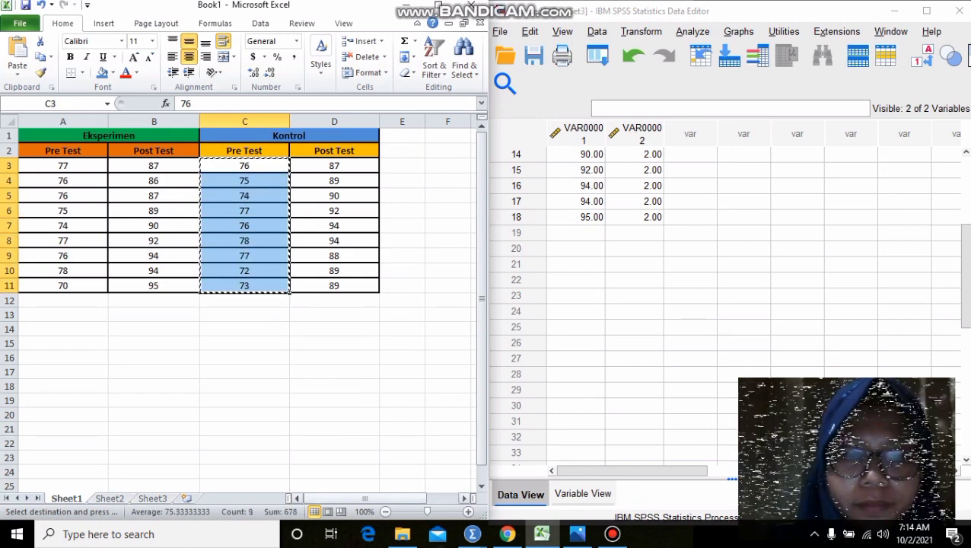
left_click_drag(363, 499, 396, 498)
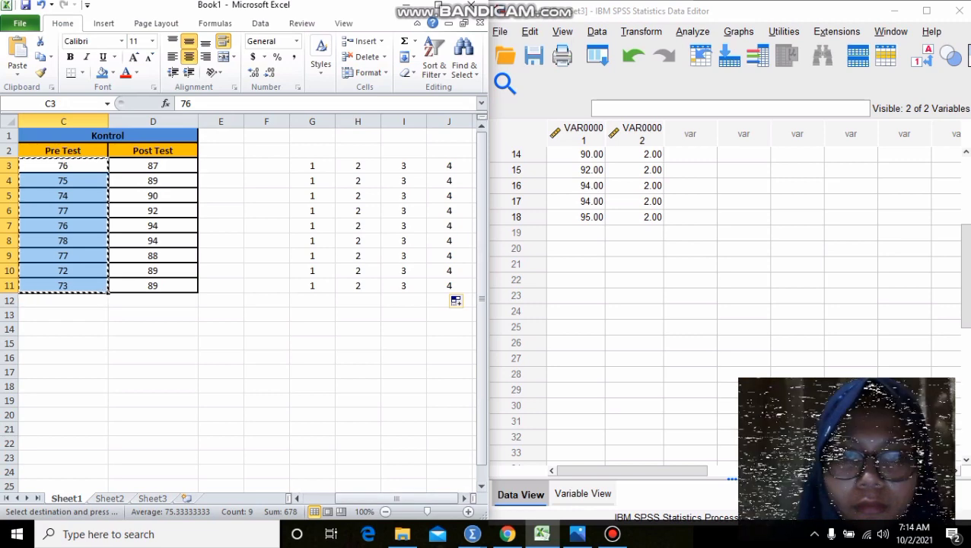
left_click(575, 233)
key("ctrl+v")
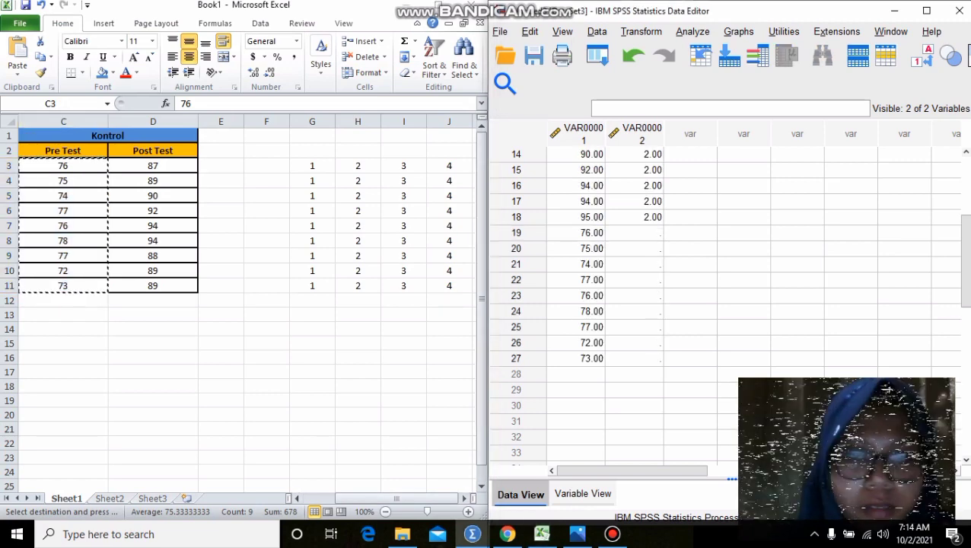
Step: Copy the group codes of 3 in I3:I11 from Excel into the second SPSS column starting at row 19
left_click(404, 166)
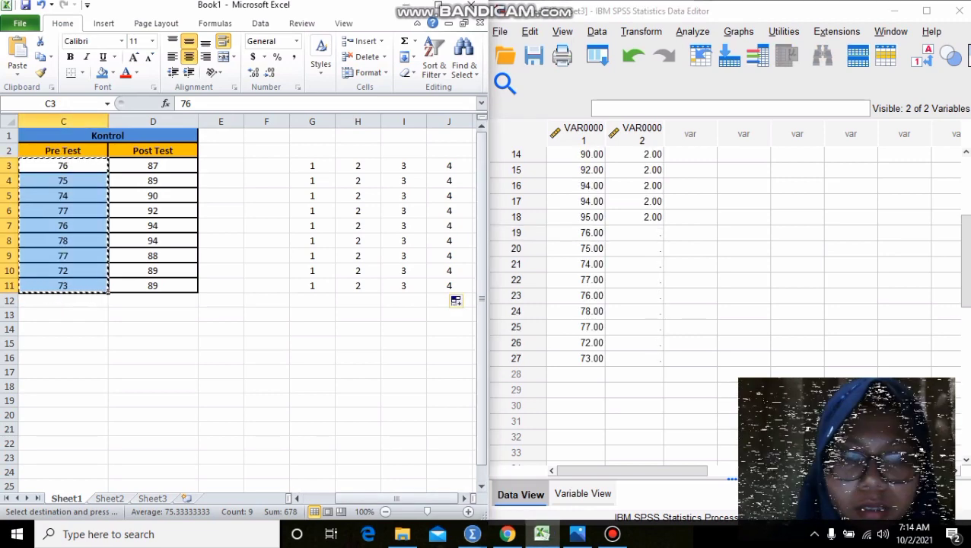
left_click_drag(404, 166, 404, 286)
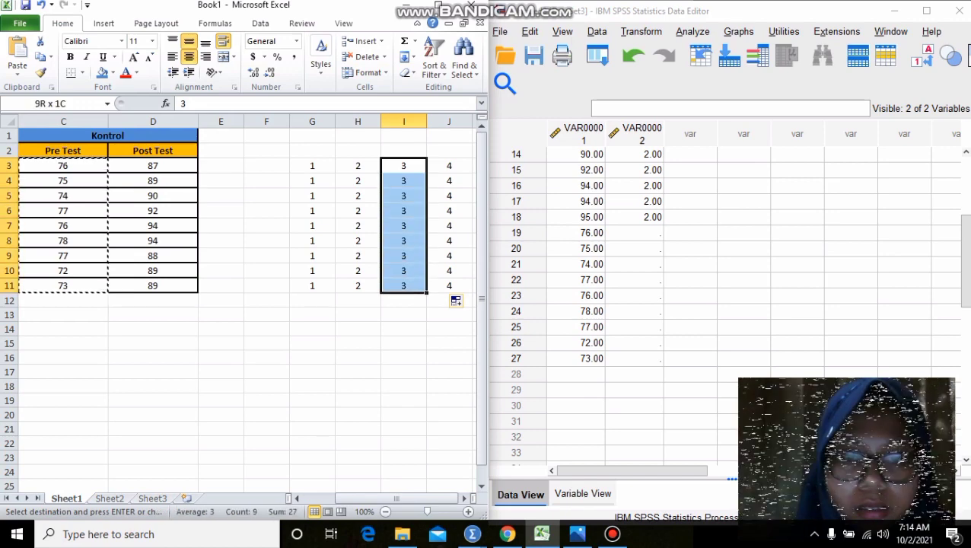
key("ctrl+c")
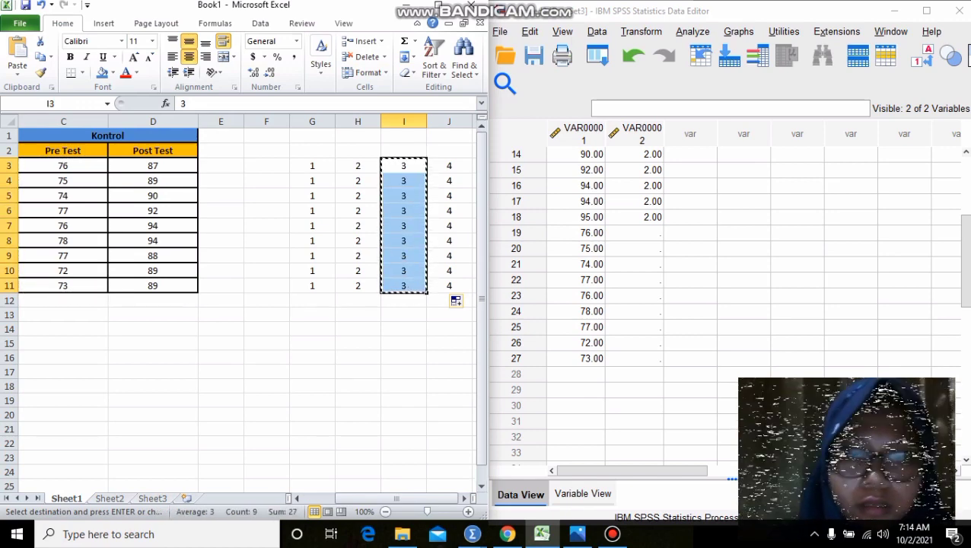
left_click(635, 233)
key("ctrl+v")
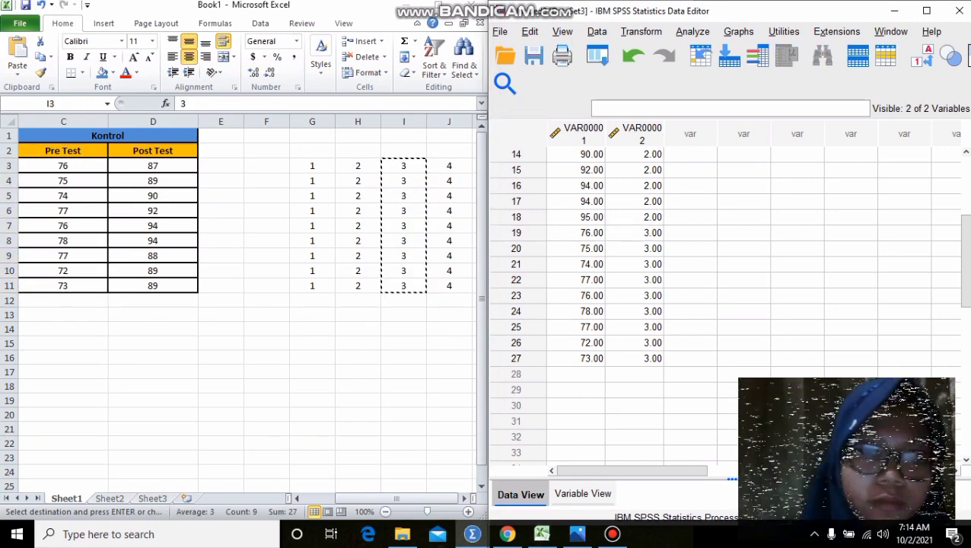
Step: Copy the Kontrol Post Test scores in D3:D11 from Excel into the first SPSS column starting at row 28
left_click(153, 166)
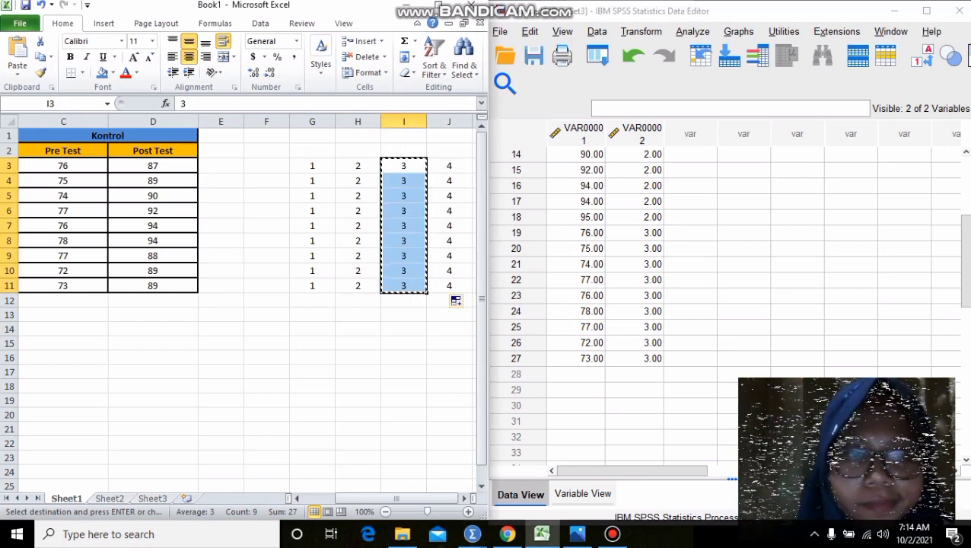
left_click_drag(153, 166, 153, 286)
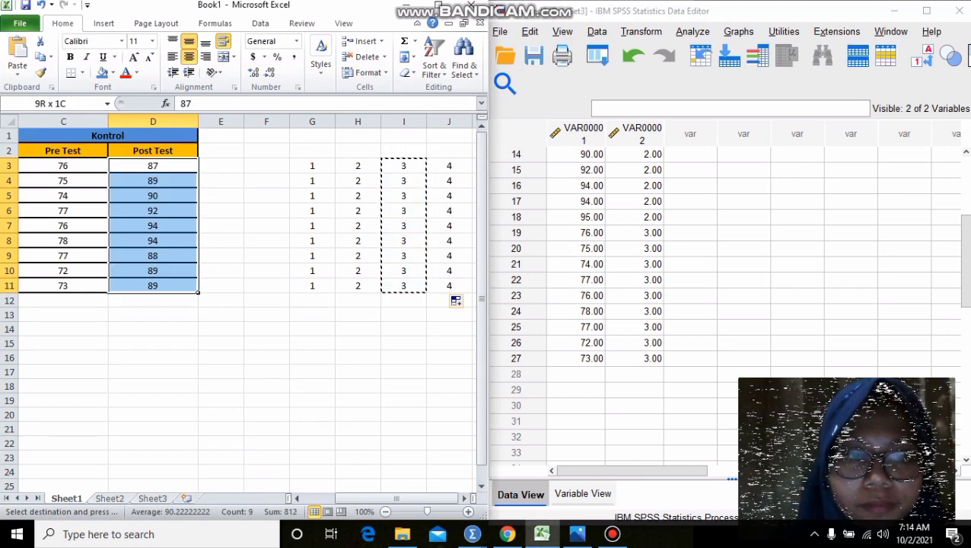
key("ctrl+c")
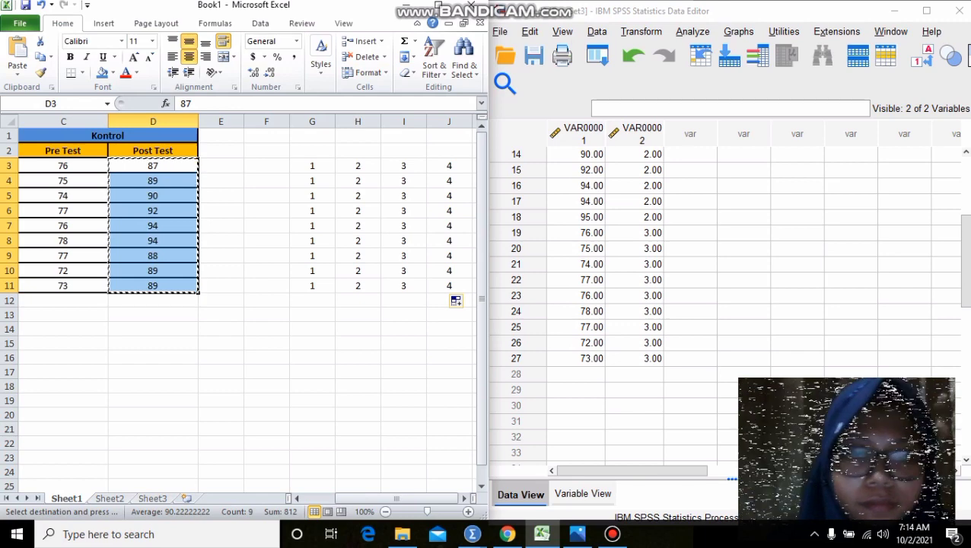
left_click(576, 375)
key("ctrl+v")
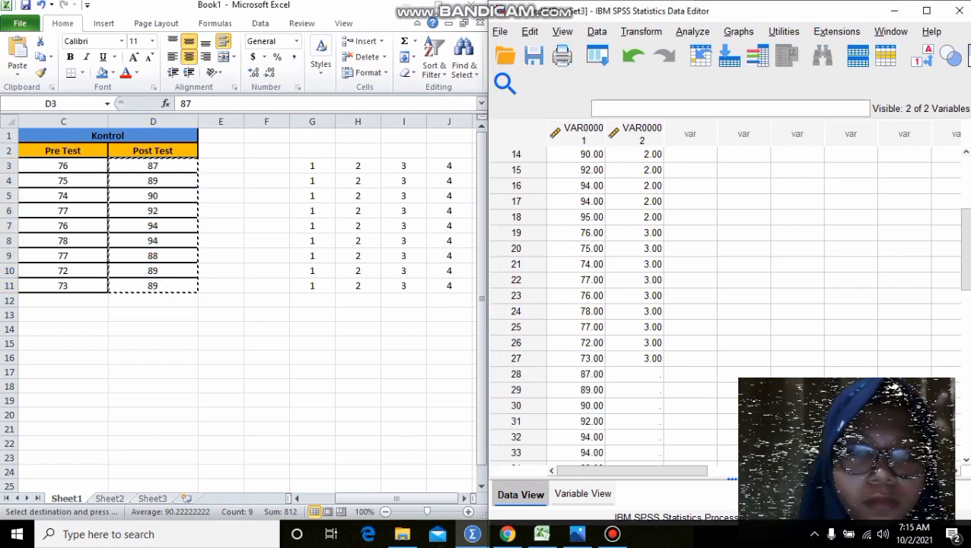
left_click(449, 166)
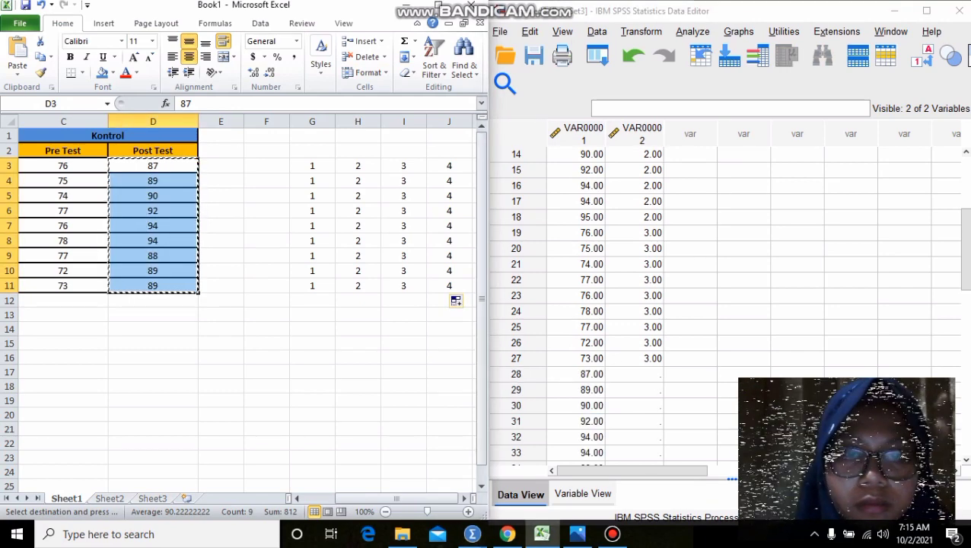
left_click_drag(449, 165, 449, 183)
key("Down")
key("shift+Down")
key("shift+Down")
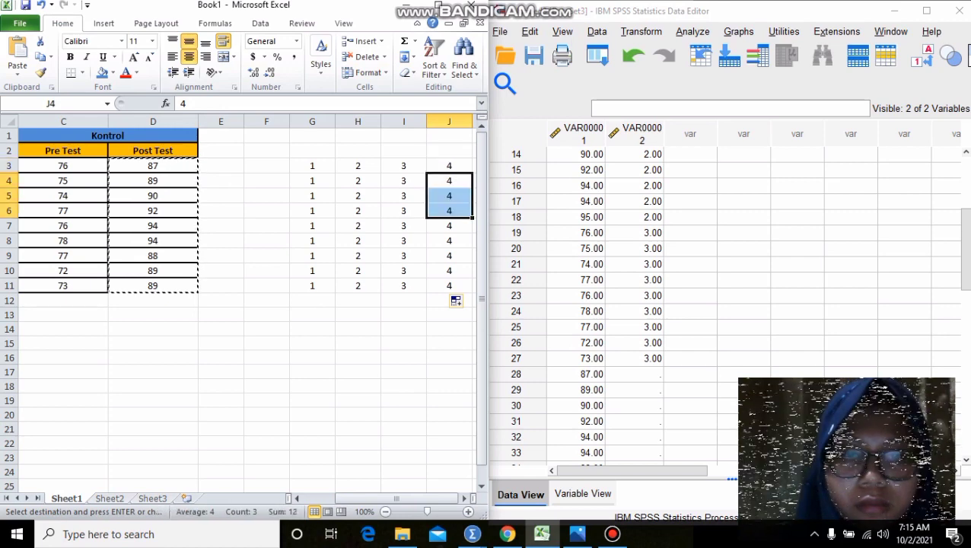
triple_click(449, 166)
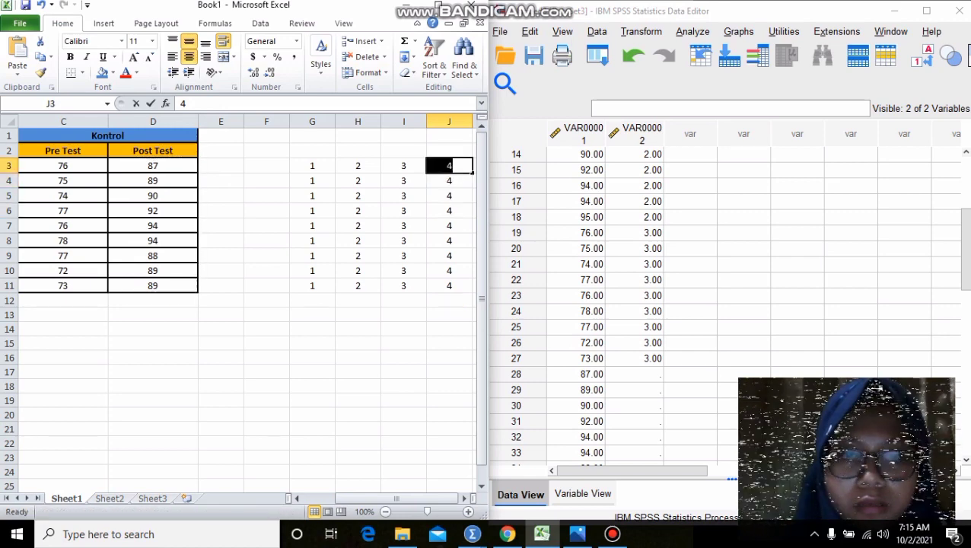
left_click(403, 136)
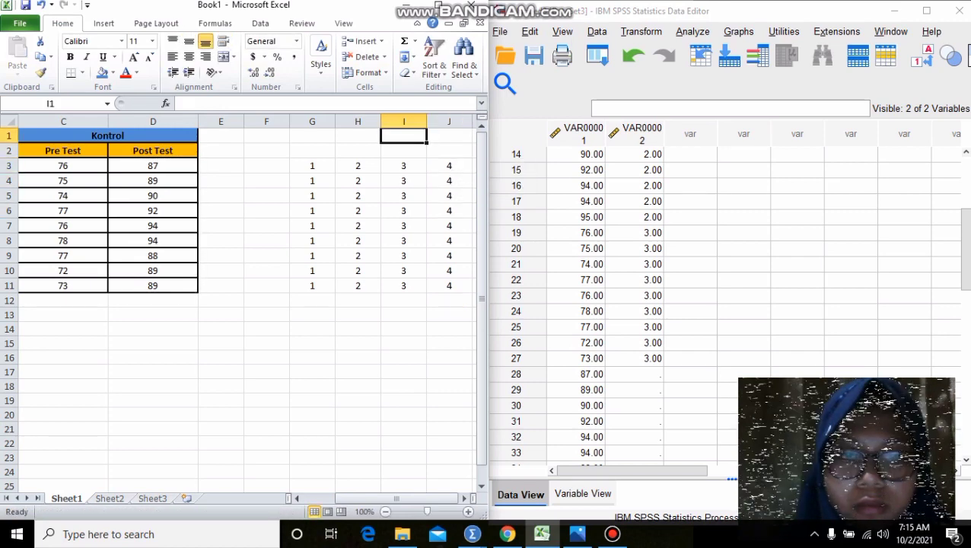
Step: Copy the group codes of 4 in J3:J11 from Excel into the second SPSS column starting at row 28
left_click(449, 165)
key("shift+Down")
key("shift+Down")
key("shift+Down")
key("shift+Down")
key("shift+Down")
key("shift+Down")
key("shift+Down")
key("shift+Down")
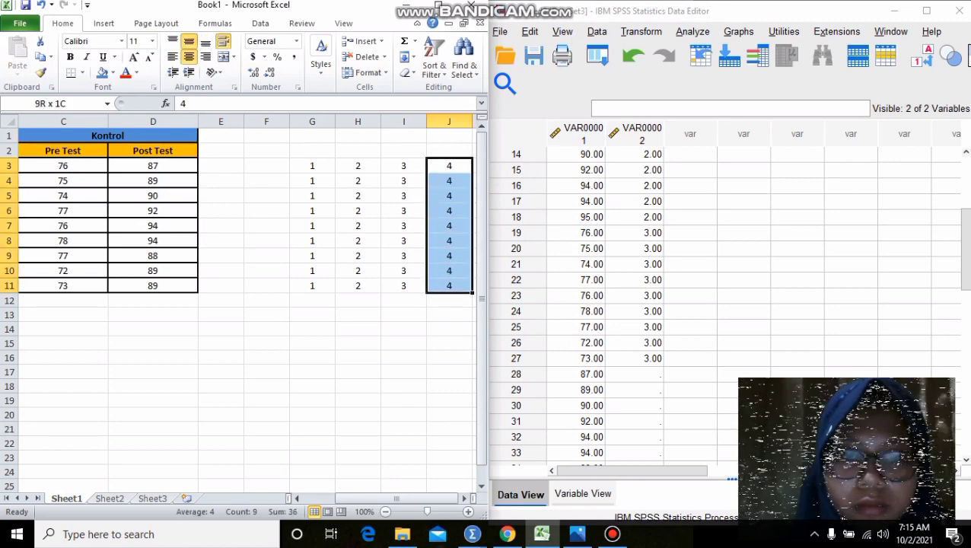
key("ctrl+c")
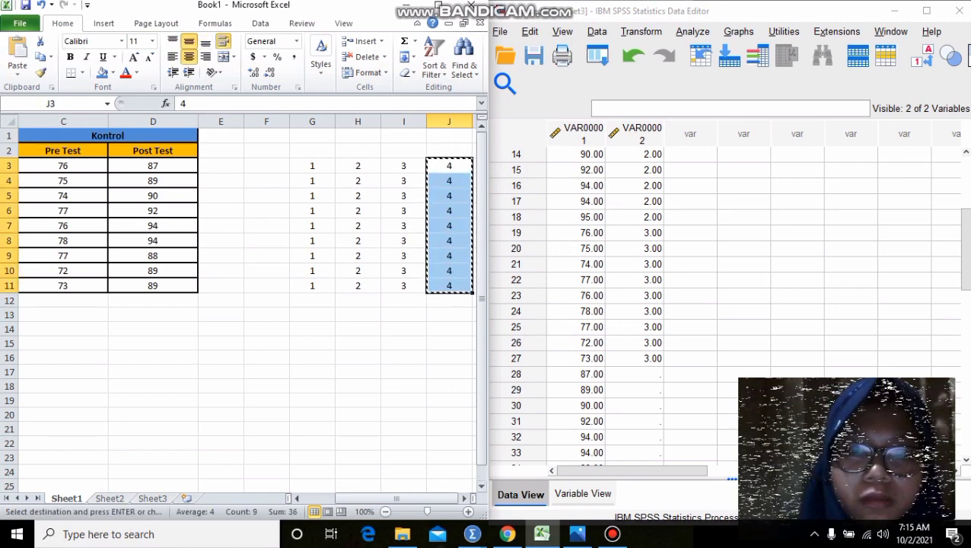
left_click(635, 374)
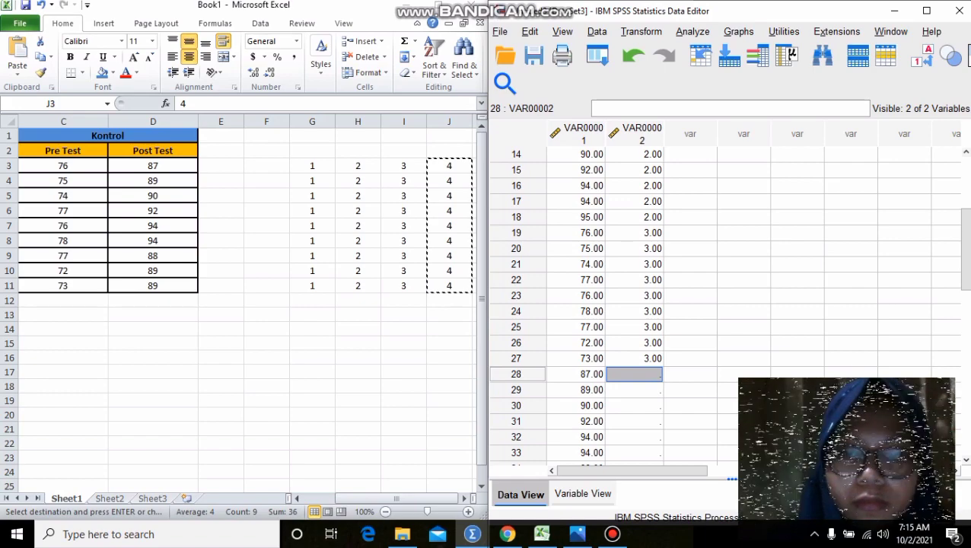
key("ctrl+v")
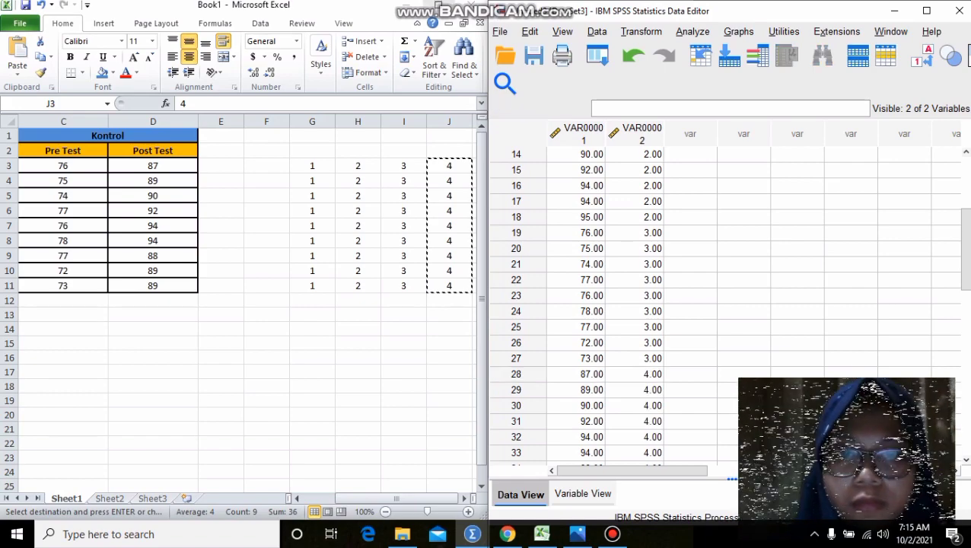
Step: Minimize Excel and show the variable definitions in a maximized SPSS Data Editor
key("alt+Tab")
left_click(406, 6)
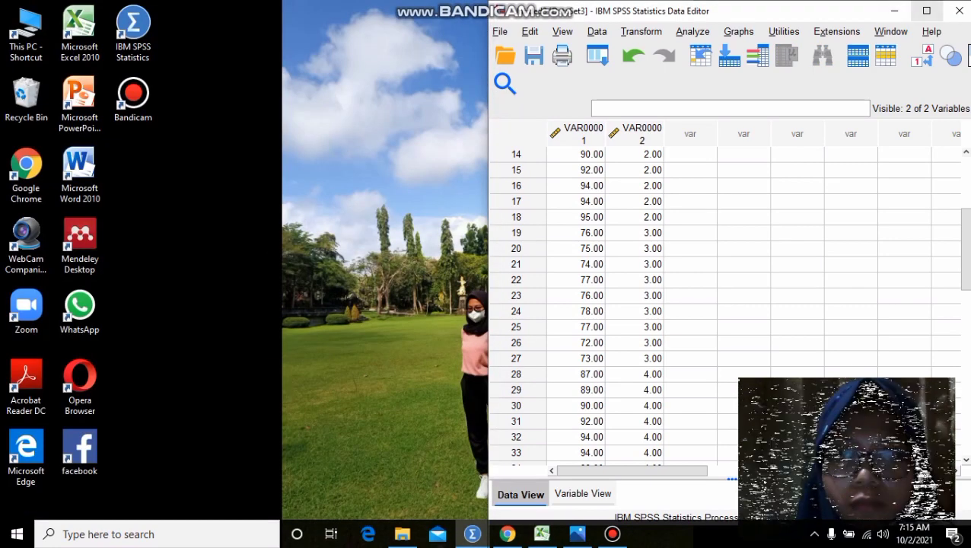
left_click(926, 10)
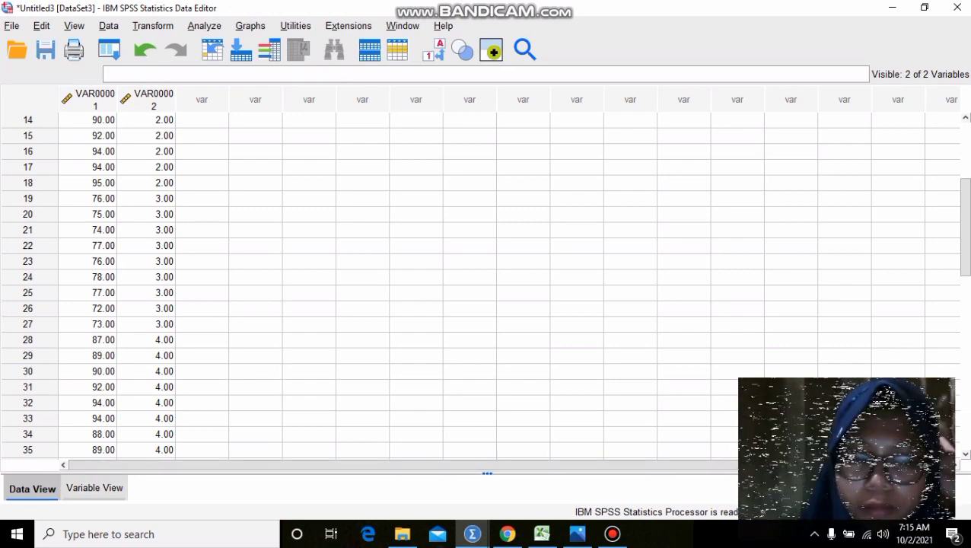
left_click(94, 488)
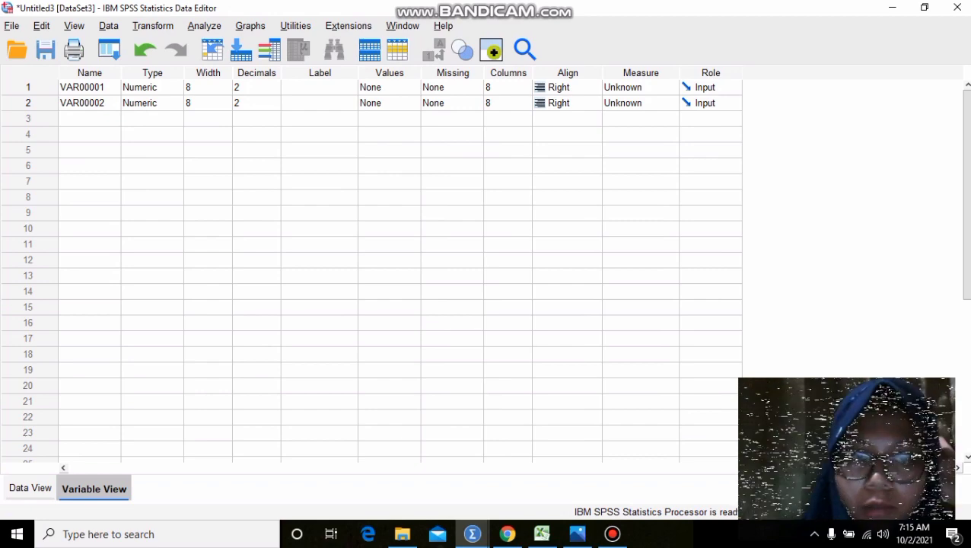
Step: Try to rename the first variable as "hasil belajar", cut back to "hasil" with a trailing space
left_click(107, 87)
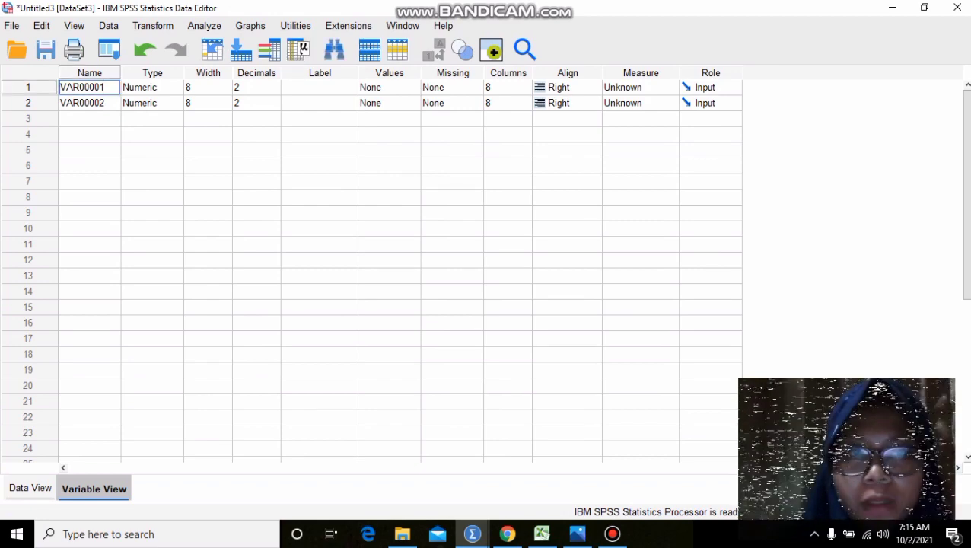
left_click_drag(106, 87, 61, 88)
key("BackSpace")
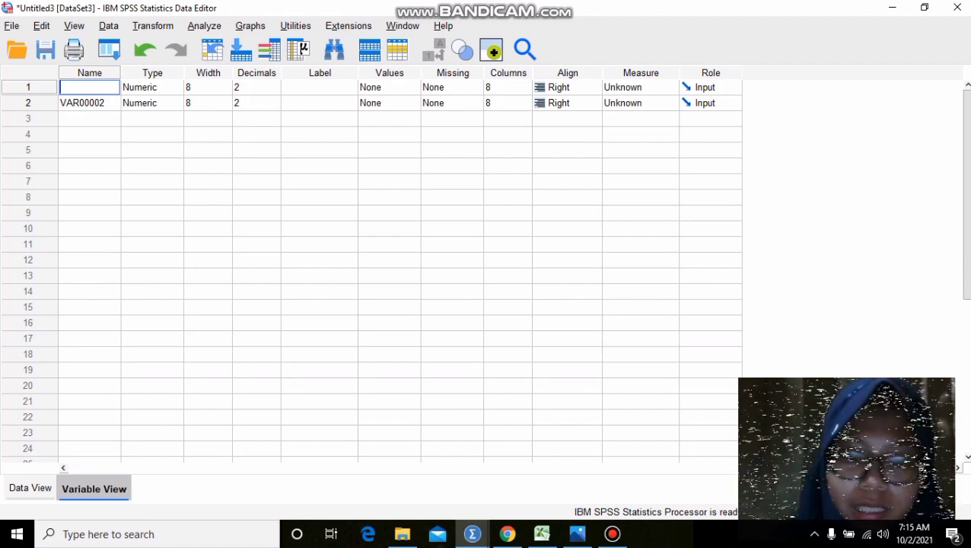
type("hasil")
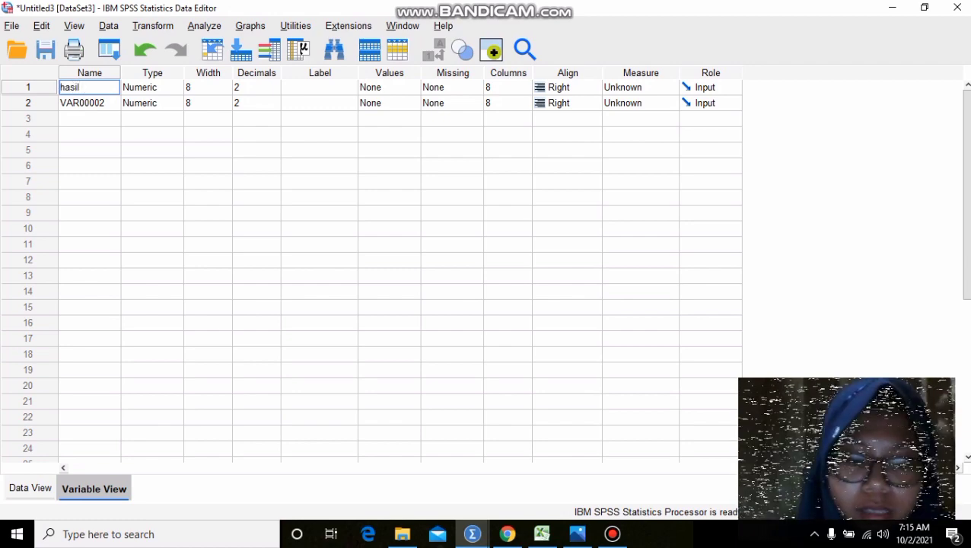
type(" belajar")
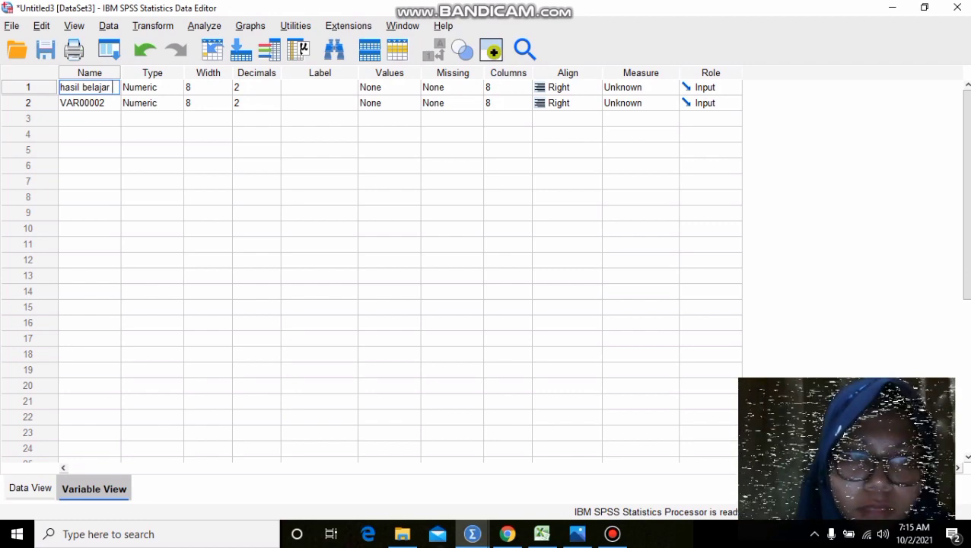
key("BackSpace")
key("BackSpace")
key("BackSpace")
key("BackSpace")
key("BackSpace")
key("BackSpace")
key("BackSpace")
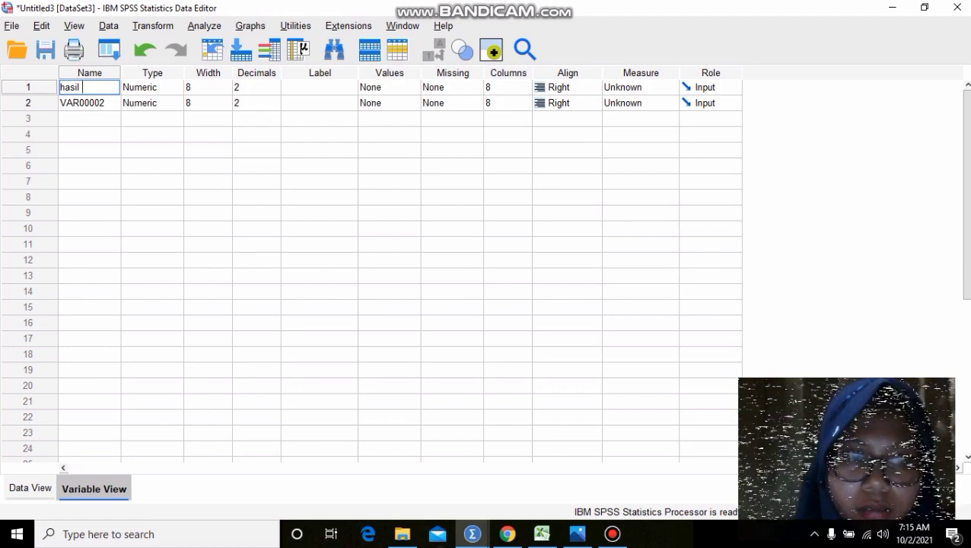
key("Return")
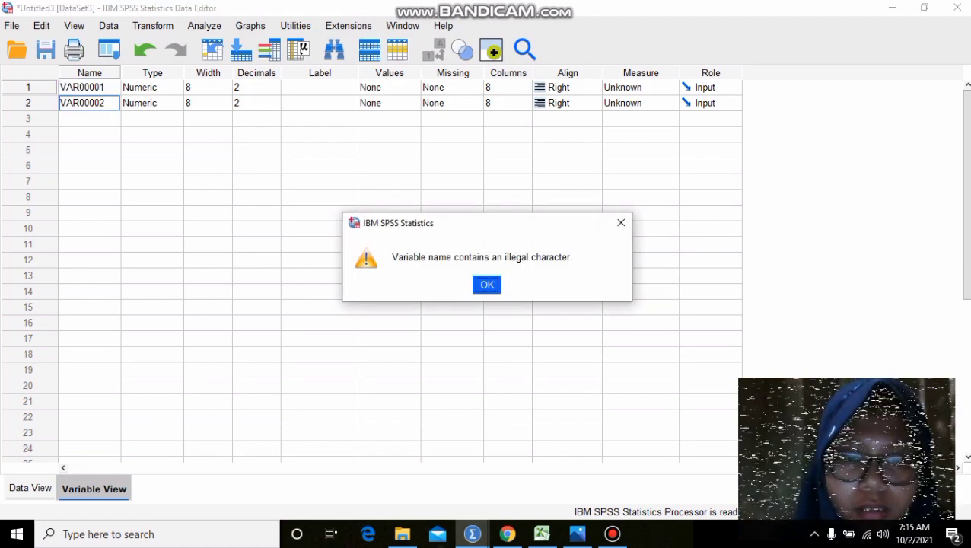
left_click(621, 222)
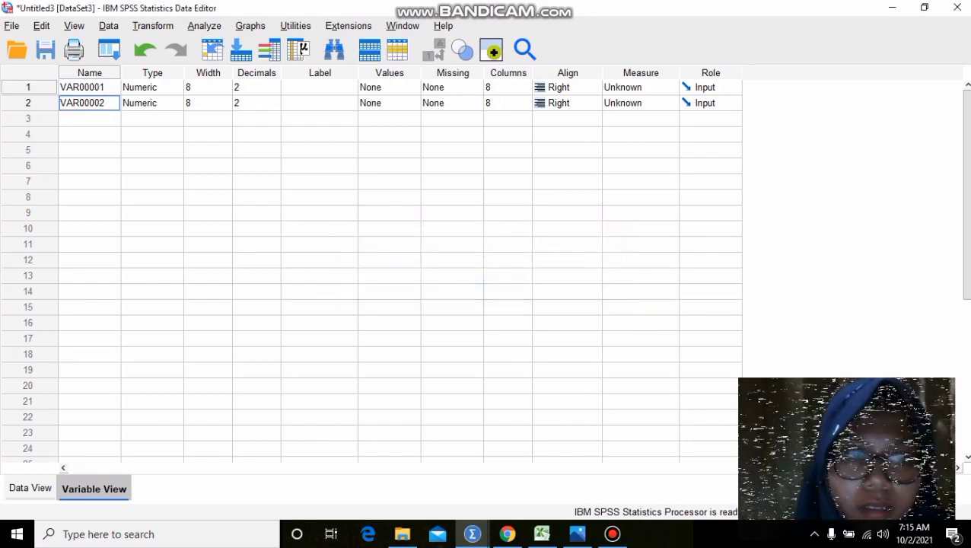
Step: Rename the first variable VAR00001 as hasil and the second variable VAR00002 as kelas
left_click(61, 87)
key("Delete")
key("Delete")
key("Delete")
key("Delete")
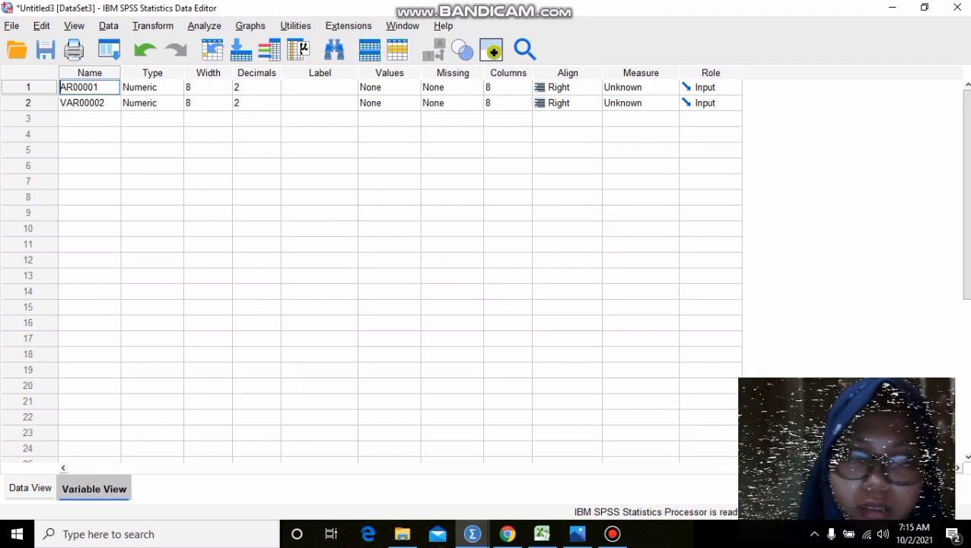
key("Delete")
key("Delete")
key("Delete")
key("Delete")
type("hasil")
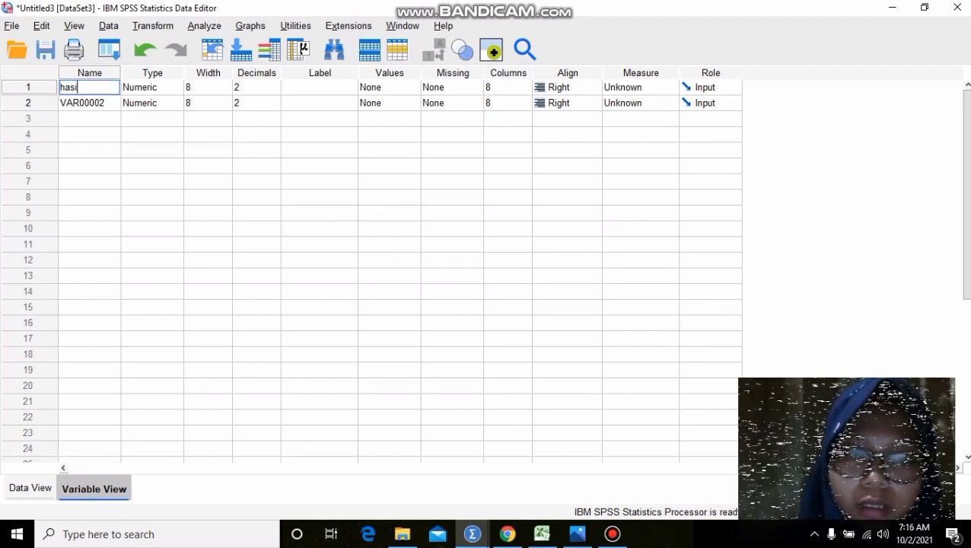
key("Return")
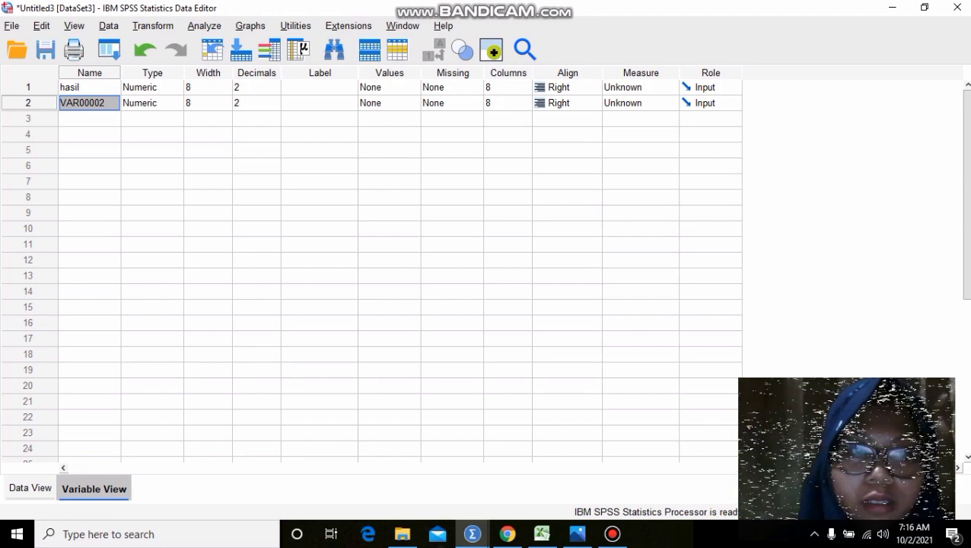
key("Delete")
type("kelas")
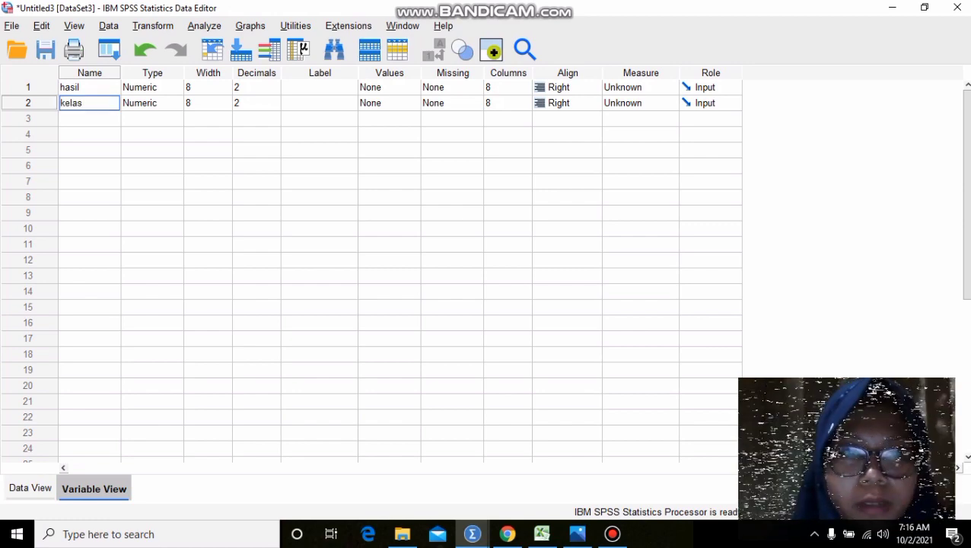
Step: Label the variable hasil as "hasil belajar siswa" and the variable kelas as "kelas"
left_click(320, 87)
type("ha")
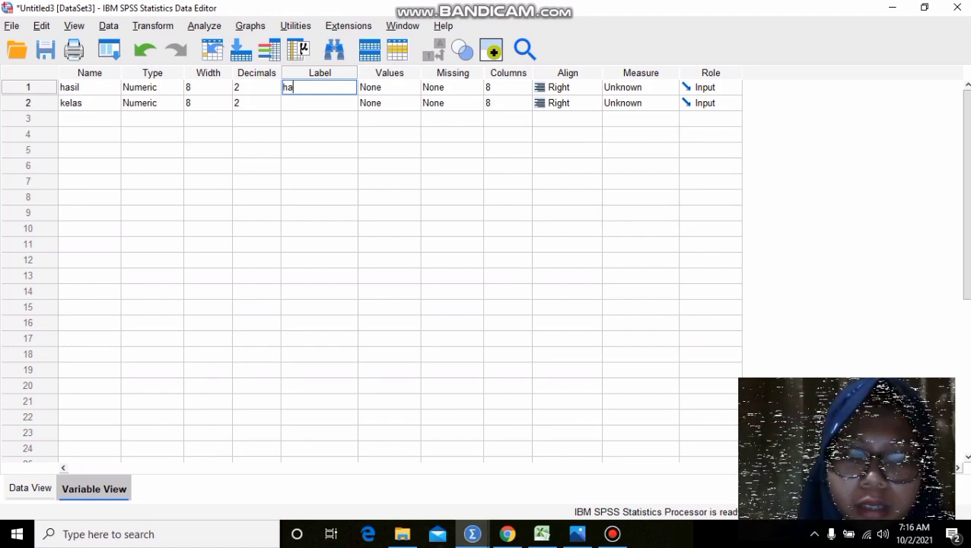
type("sil belaja")
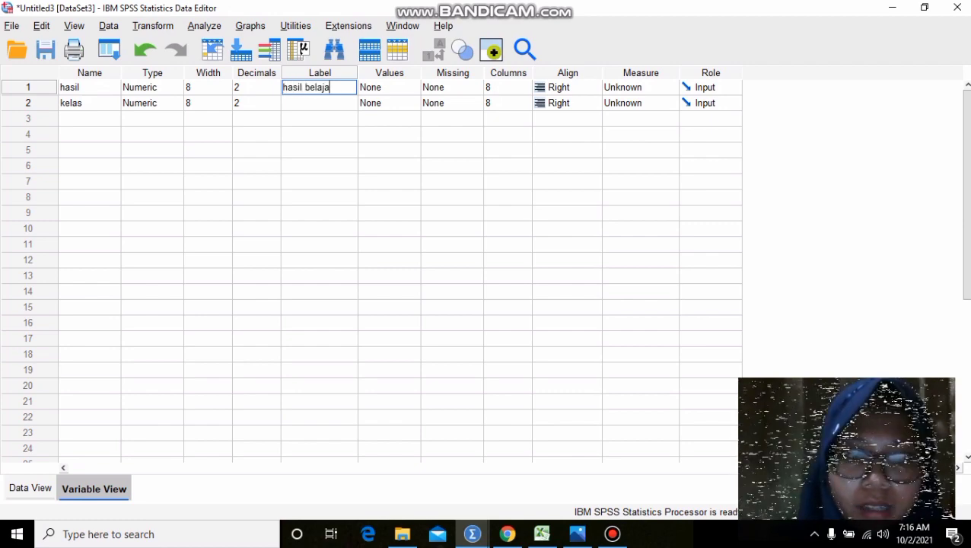
type("r sisiwa")
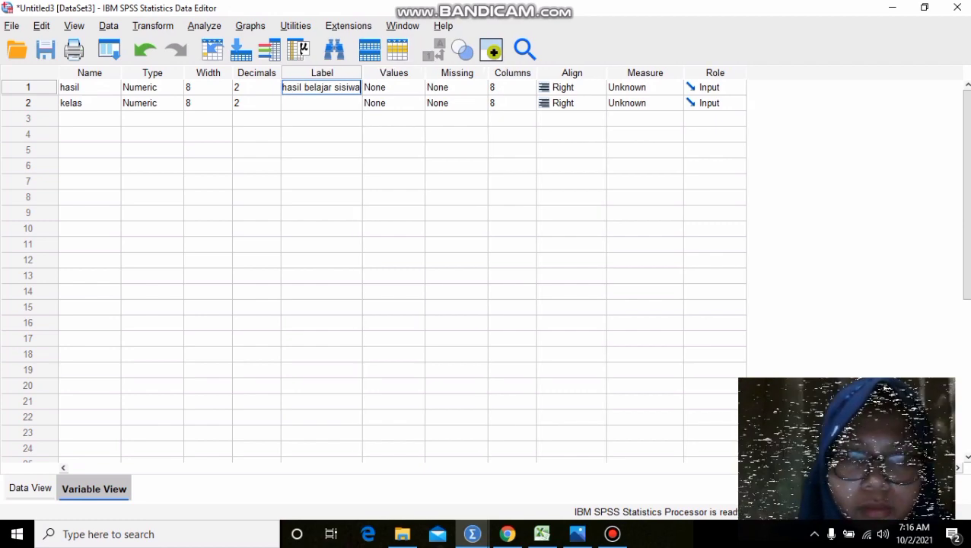
key("BackSpace")
key("BackSpace")
key("BackSpace")
type("wa")
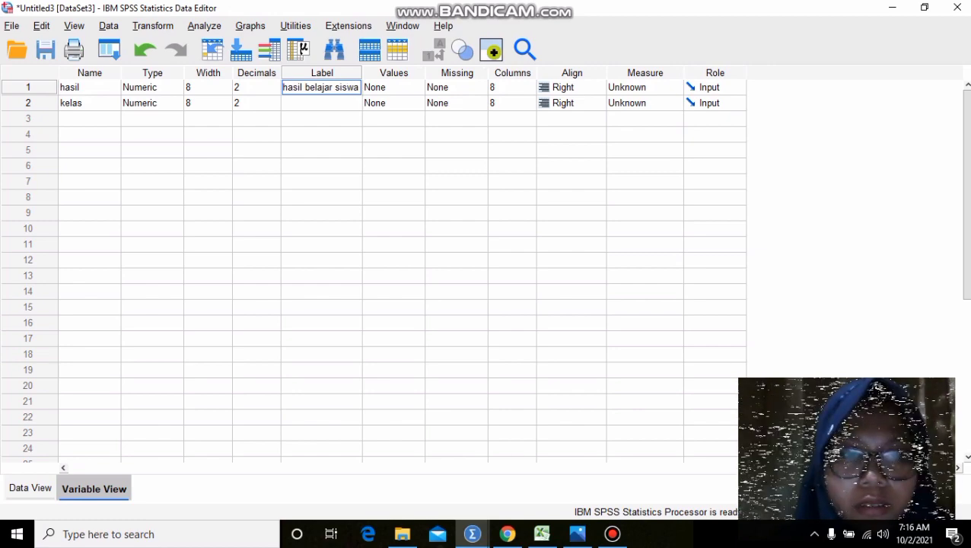
key("Return")
type("kela")
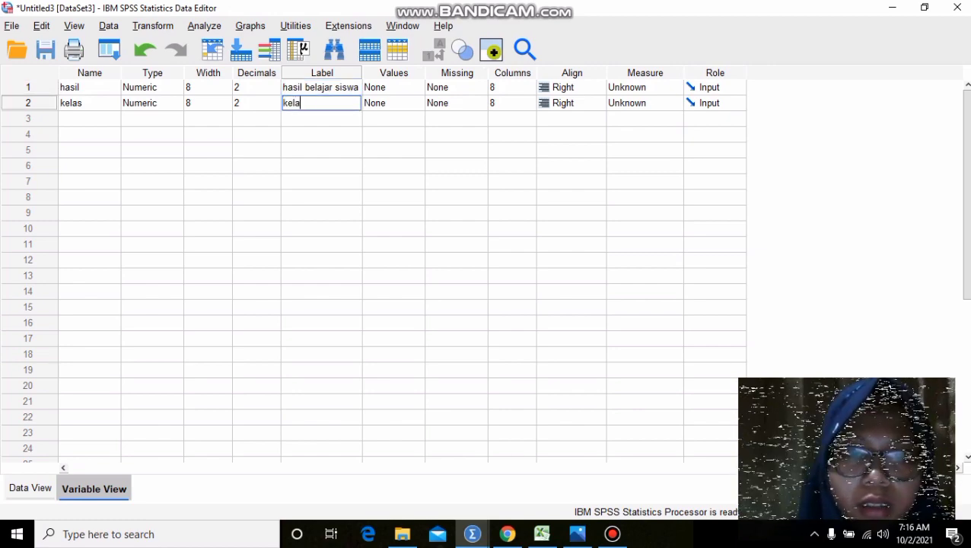
type("s")
left_click(387, 166)
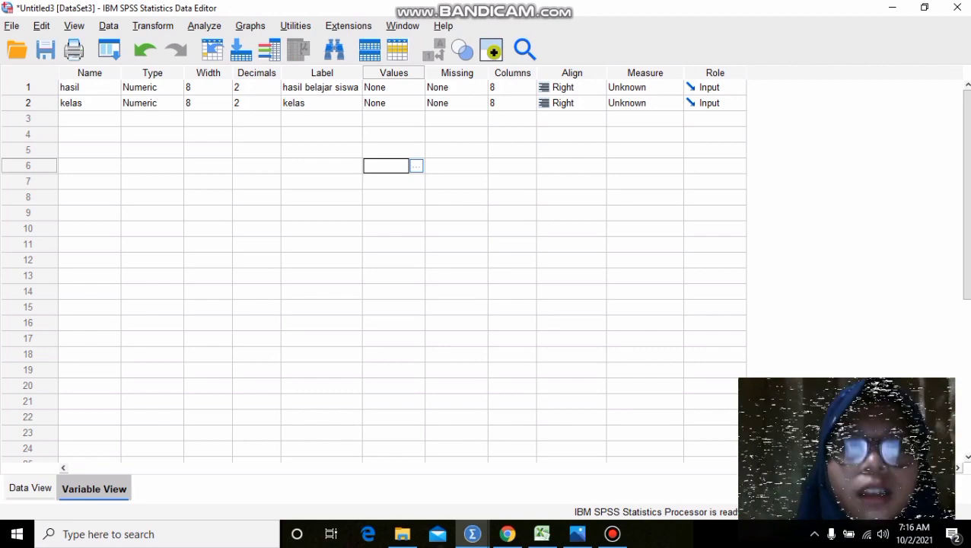
Step: Define a value label for the variable kelas that assigns "PreTest Eksperimen" to value 1
left_click(387, 102)
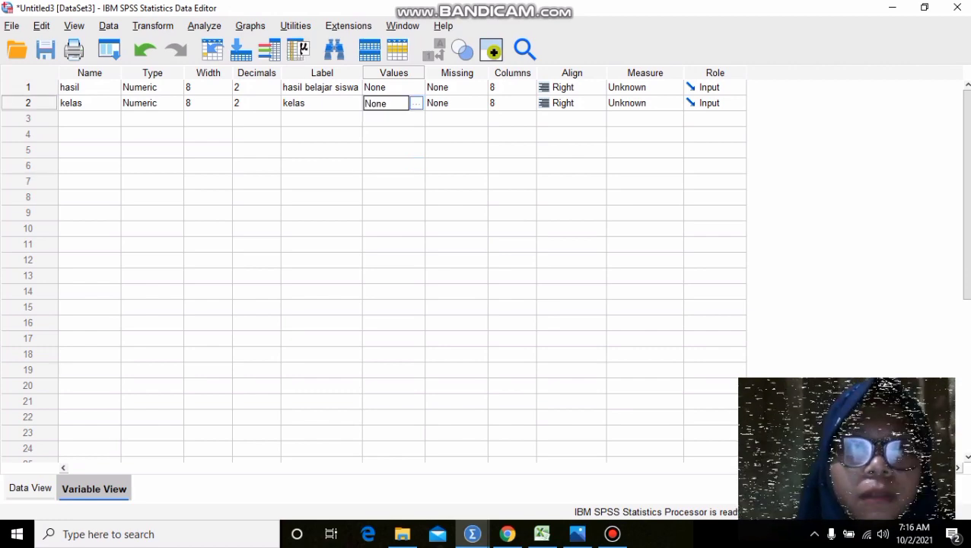
left_click(417, 103)
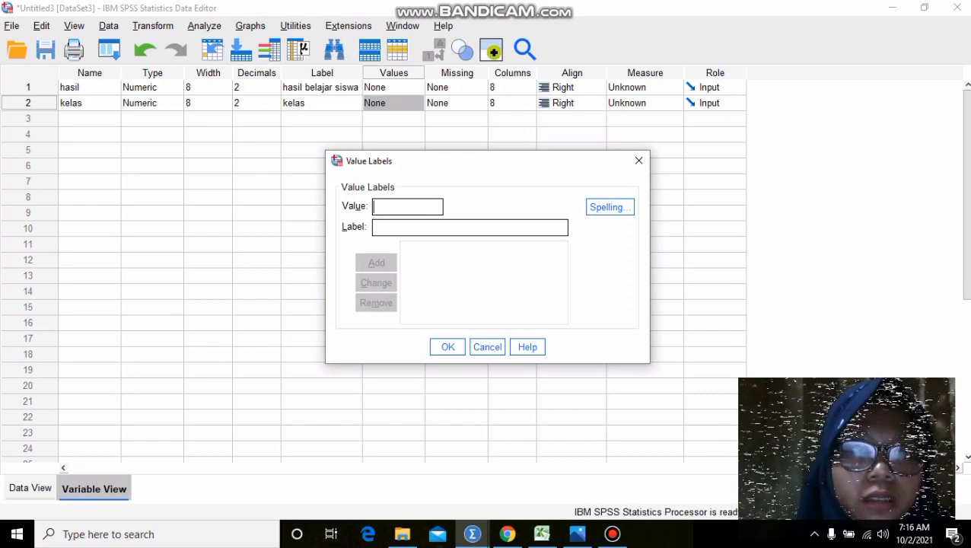
type("1")
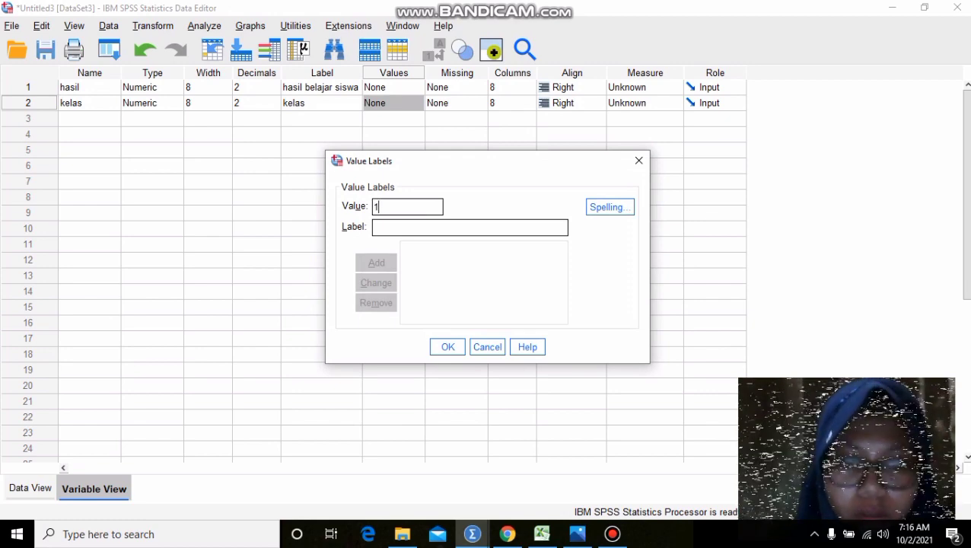
left_click(426, 227)
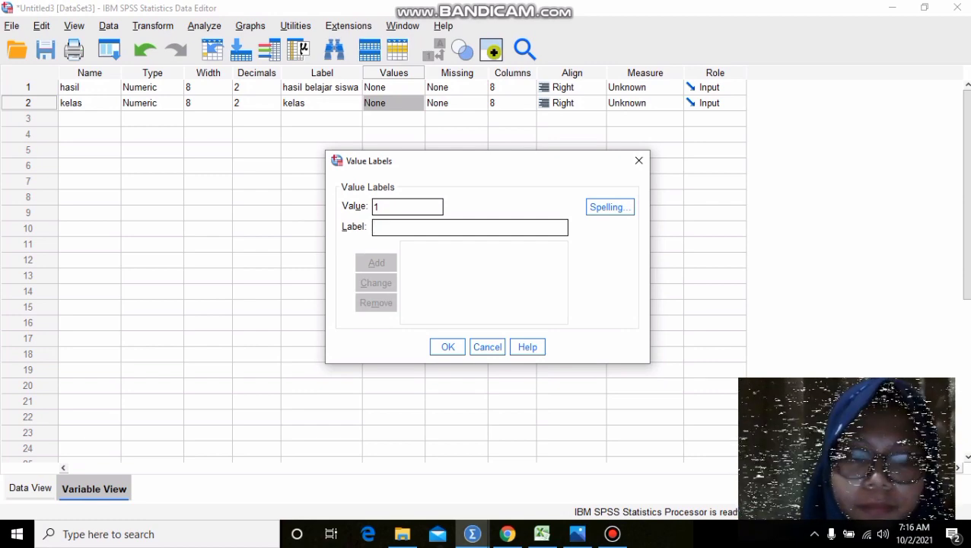
type("PreT")
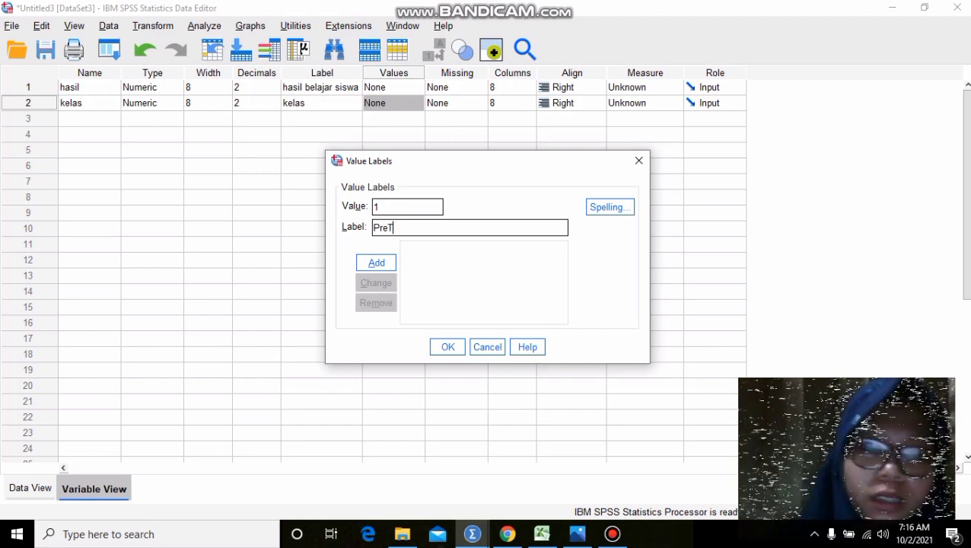
type("est Eks")
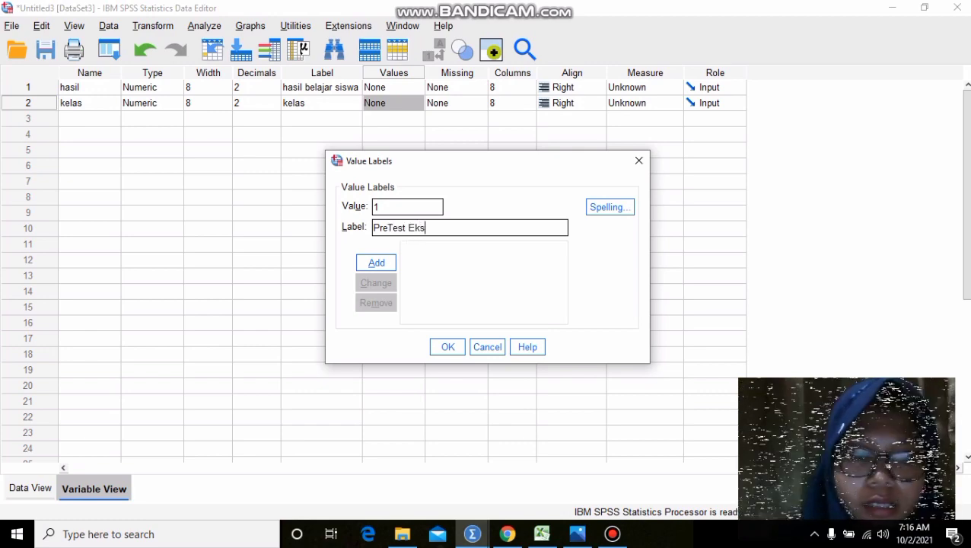
type("perimen")
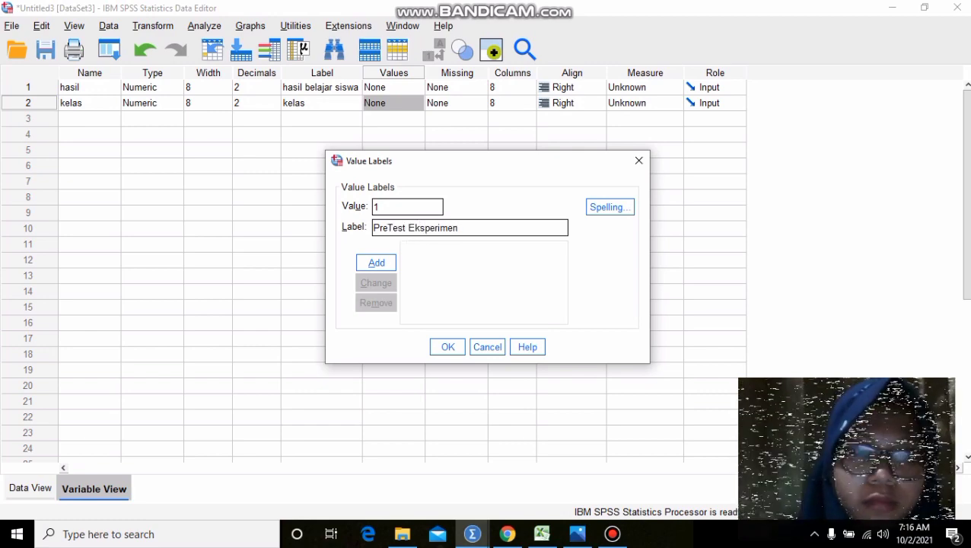
key("Return")
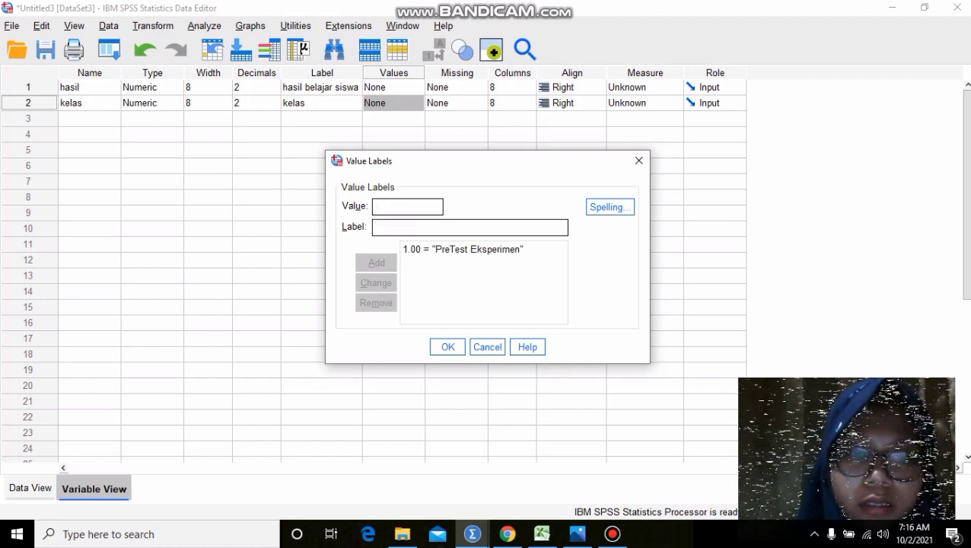
Step: Add a value label for kelas that assigns "PostTest EKsperimen" to value 2
type("2")
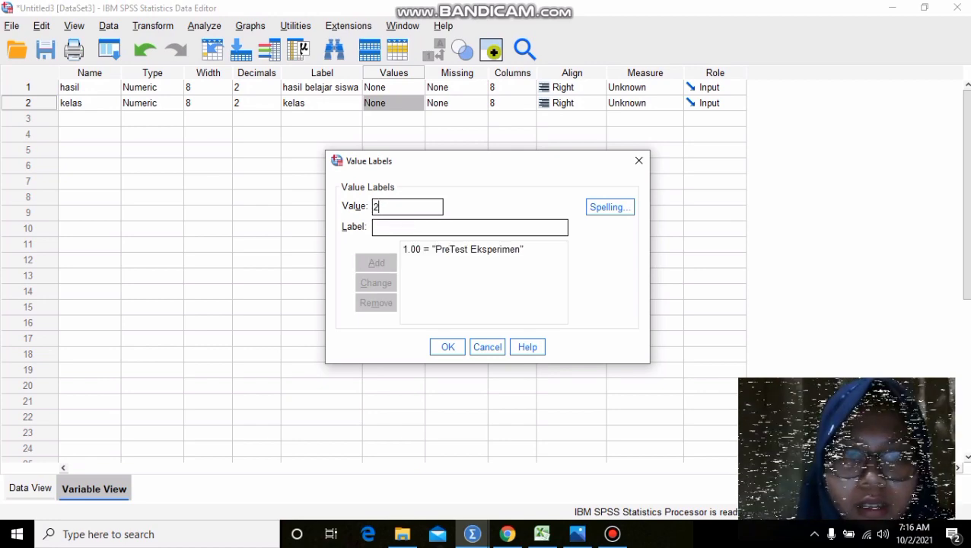
key("Tab")
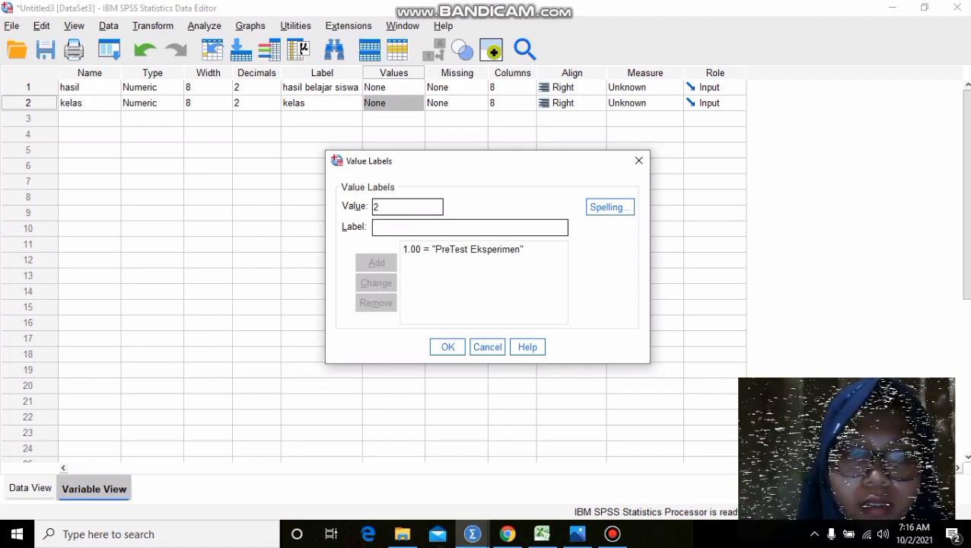
type("Pr")
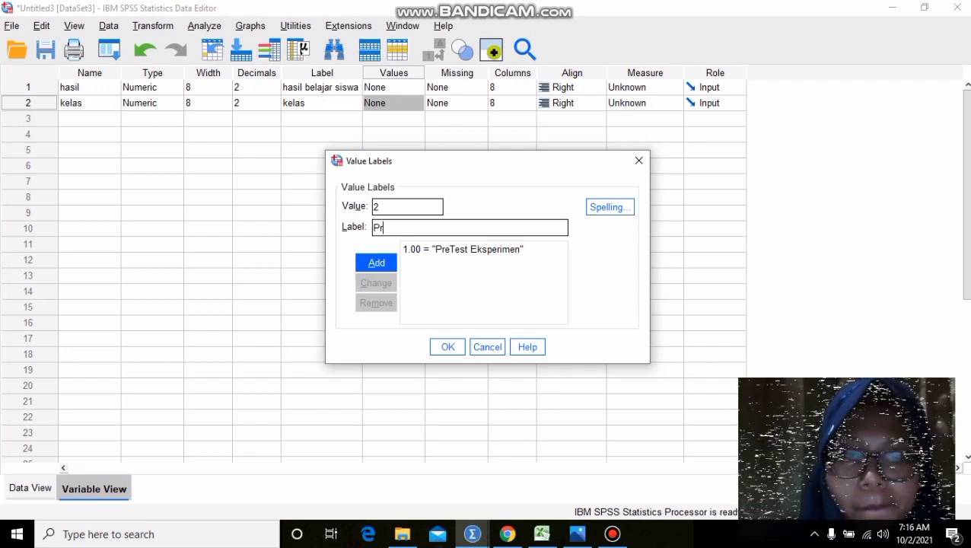
type("eTest")
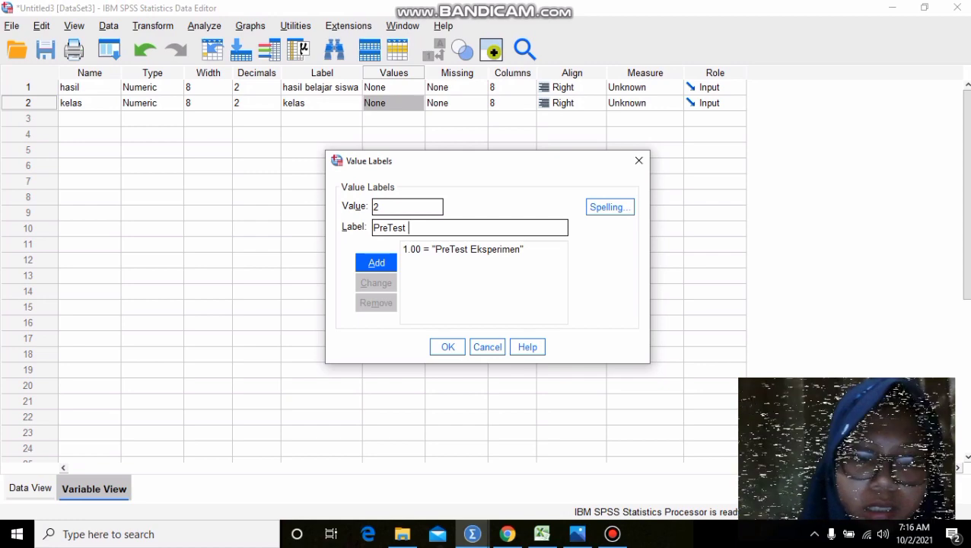
key("BackSpace")
key("BackSpace")
key("BackSpace")
key("BackSpace")
key("BackSpace")
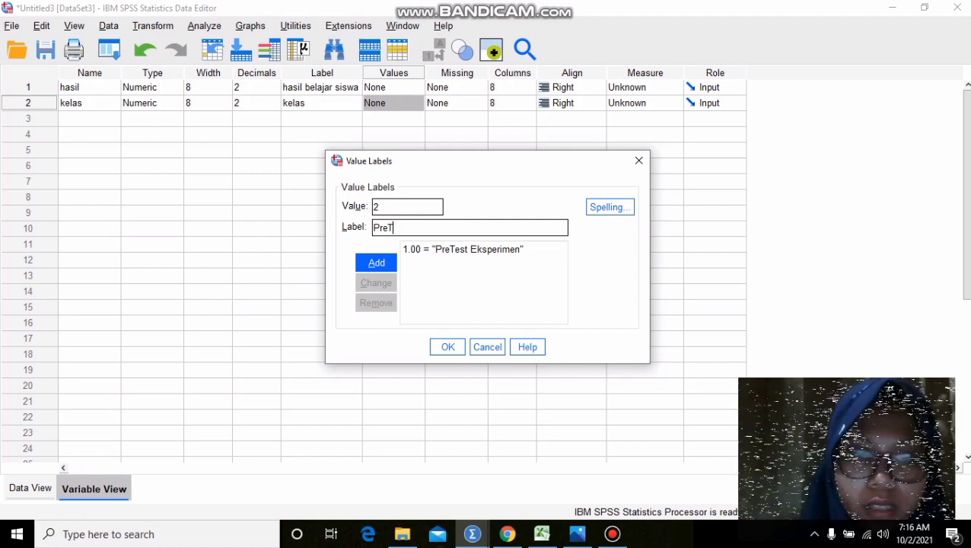
key("BackSpace")
type("os")
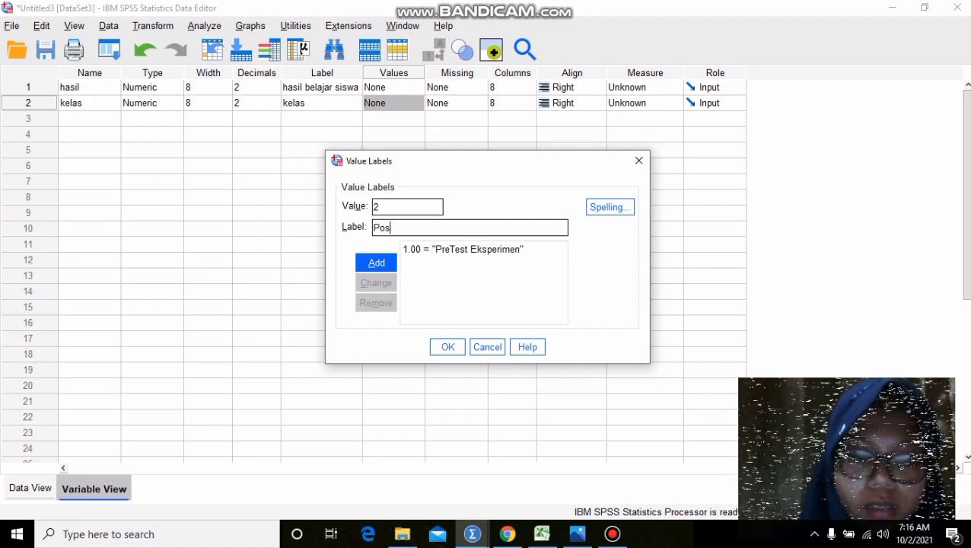
type("tTEst ")
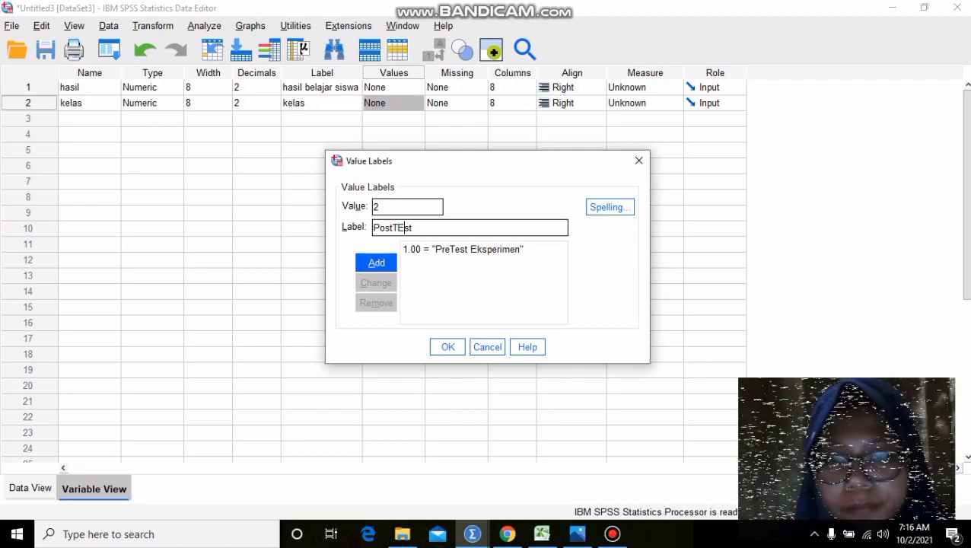
type("\\")
key("BackSpace")
key("BackSpace")
type("est")
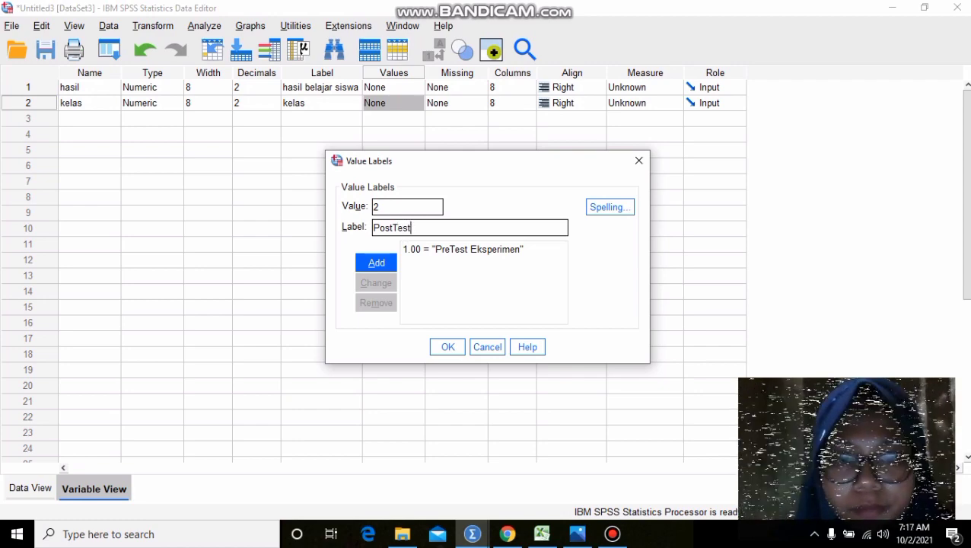
type(" EKs")
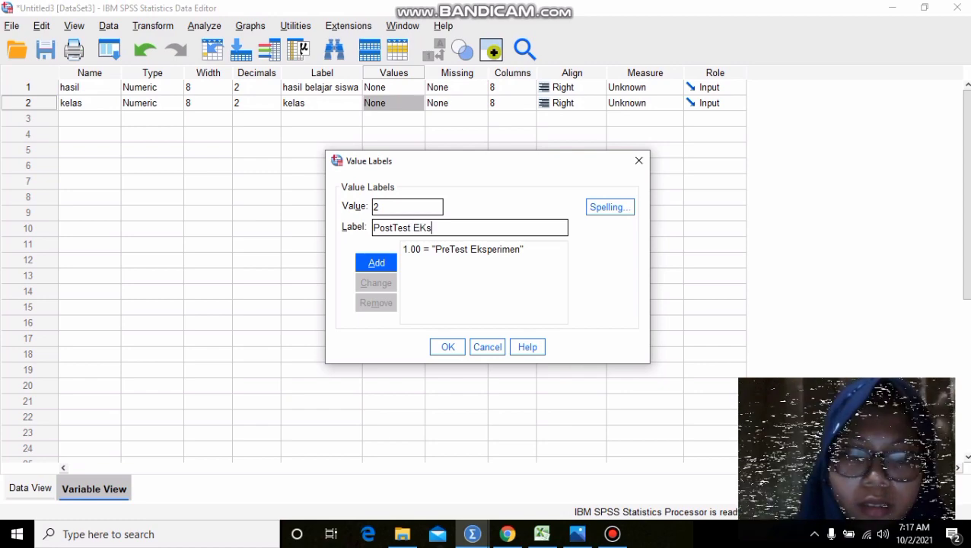
type("perimen")
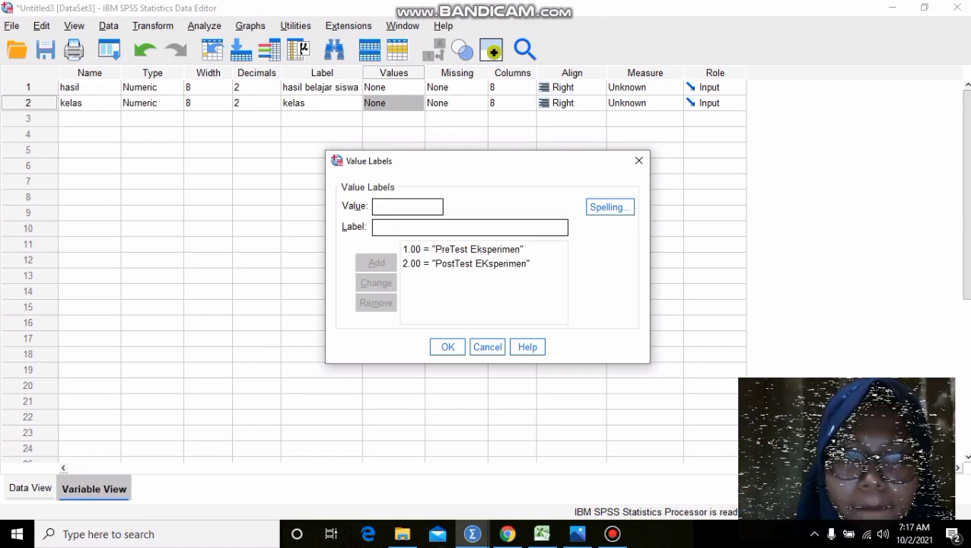
Step: Add a value label for kelas that assigns "PreTest Kontrol" to value 3
type("3")
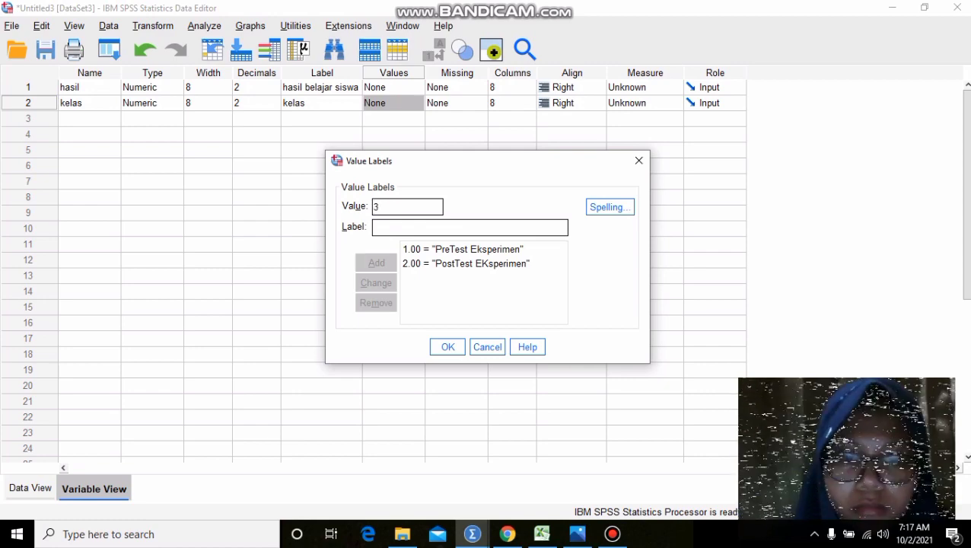
left_click(380, 227)
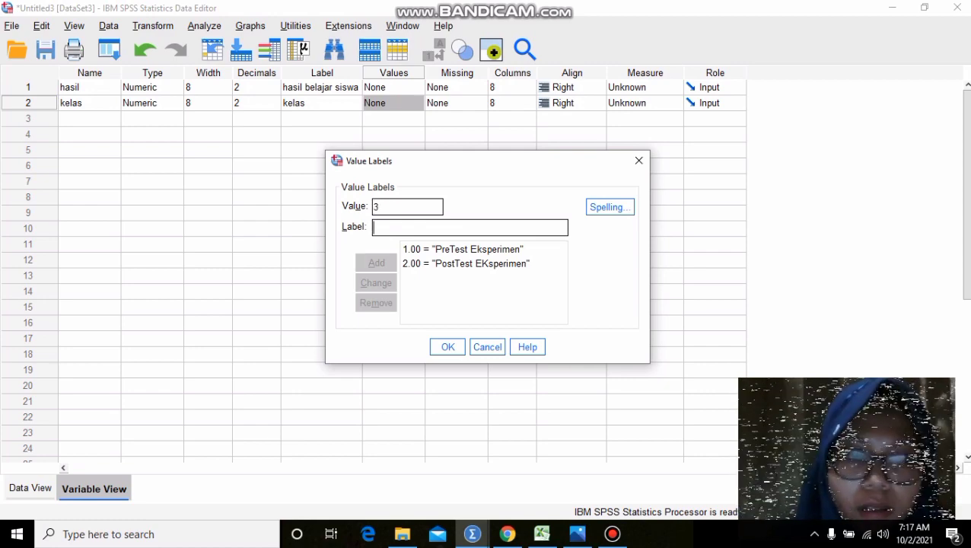
type("Pre")
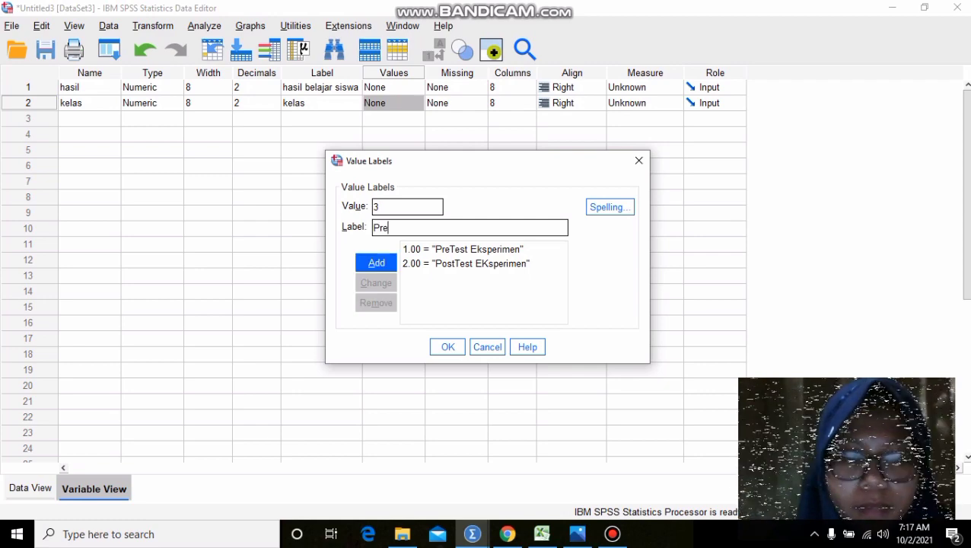
type("TEst")
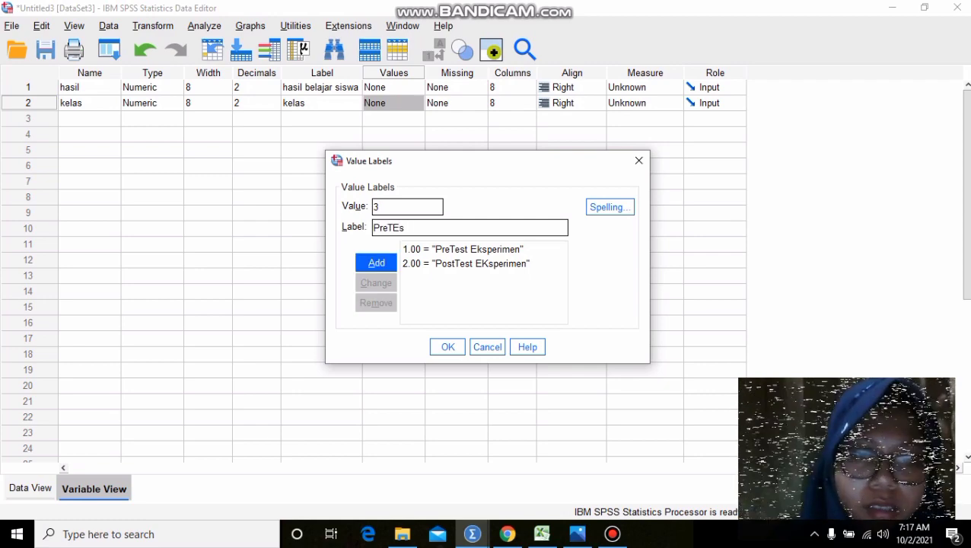
key("BackSpace")
key("BackSpace")
key("BackSpace")
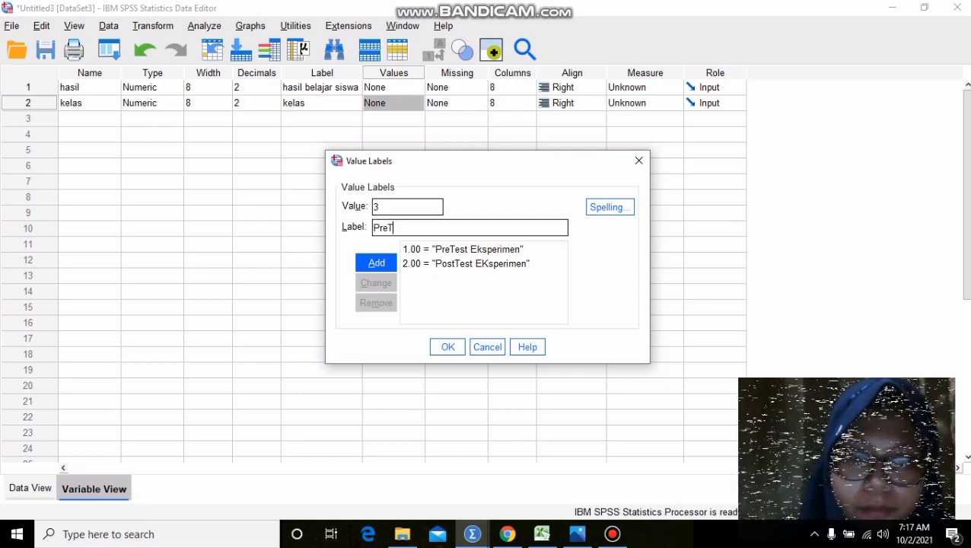
type("set")
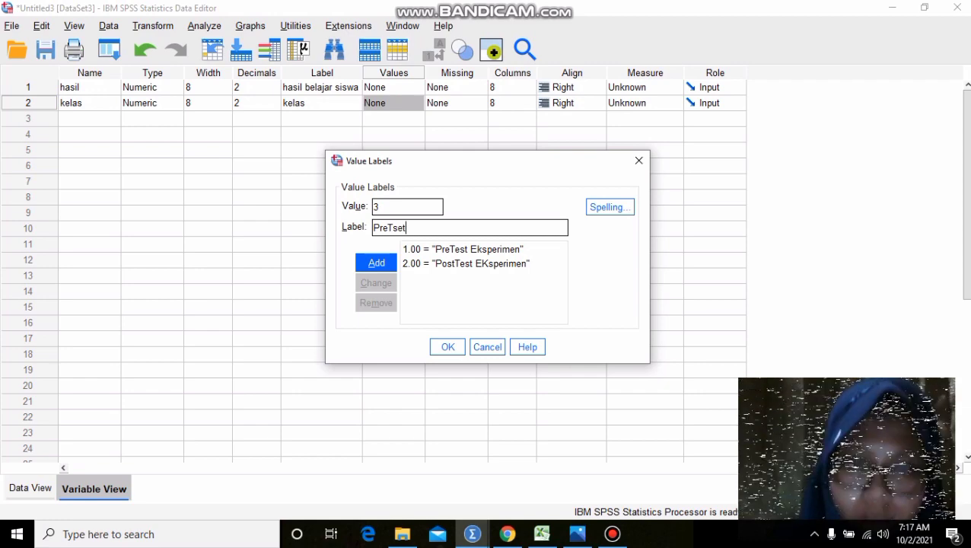
key("BackSpace")
key("BackSpace")
key("BackSpace")
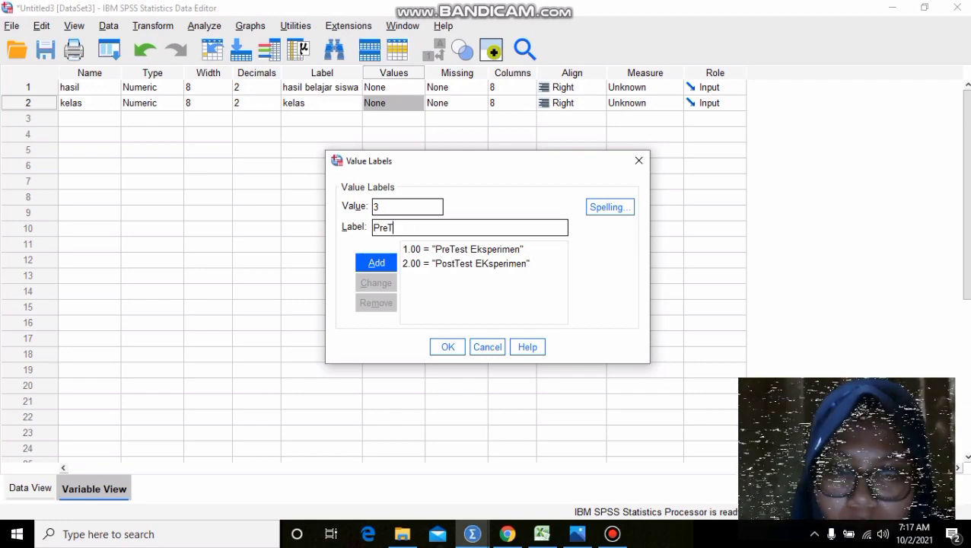
type("est ")
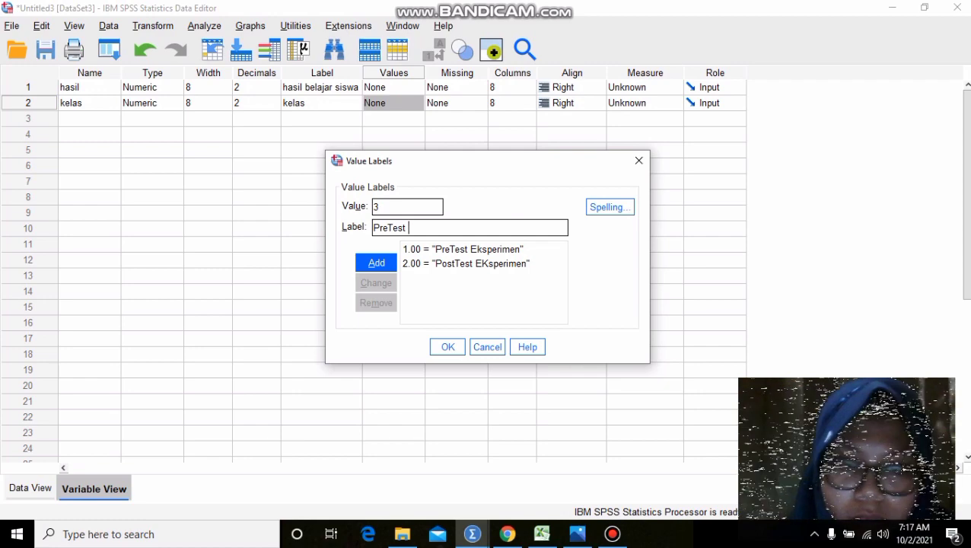
type("Kontrol")
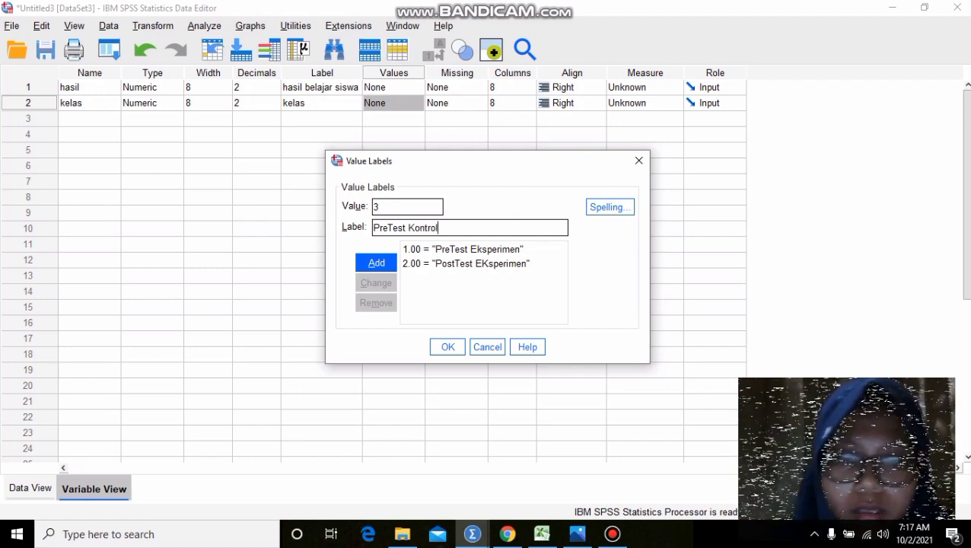
key("Return")
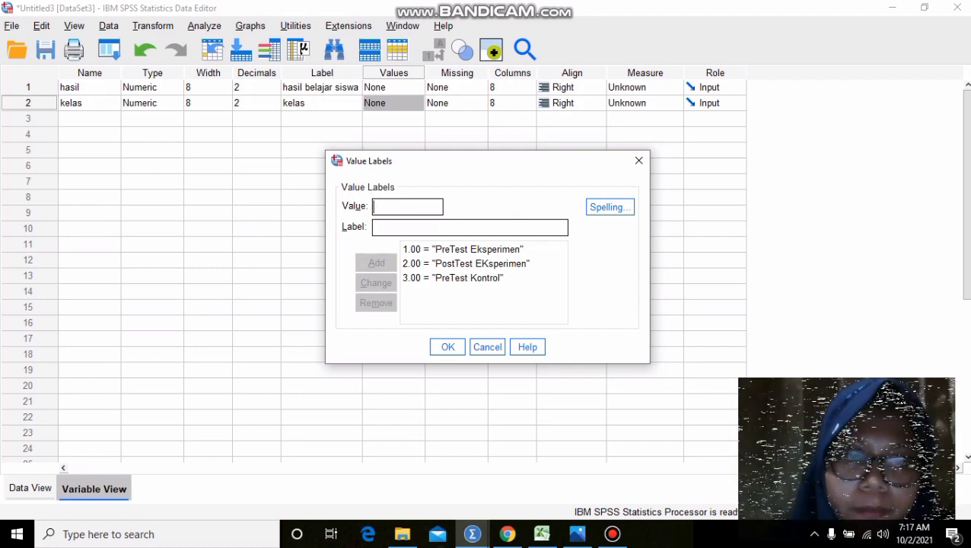
Step: Add a value label for kelas that assigns "PostTest Kontrol" to value 4 and apply the set of value labels
type("4")
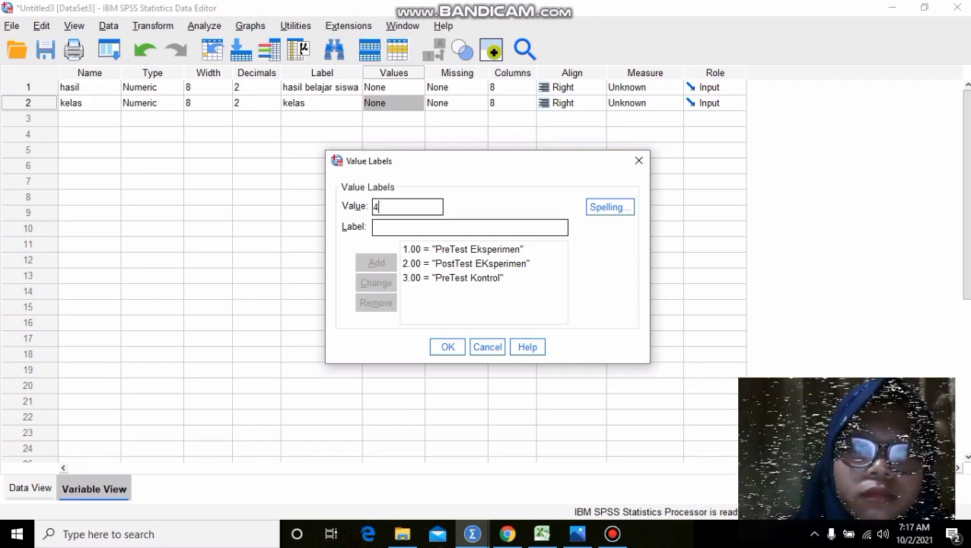
key("Tab")
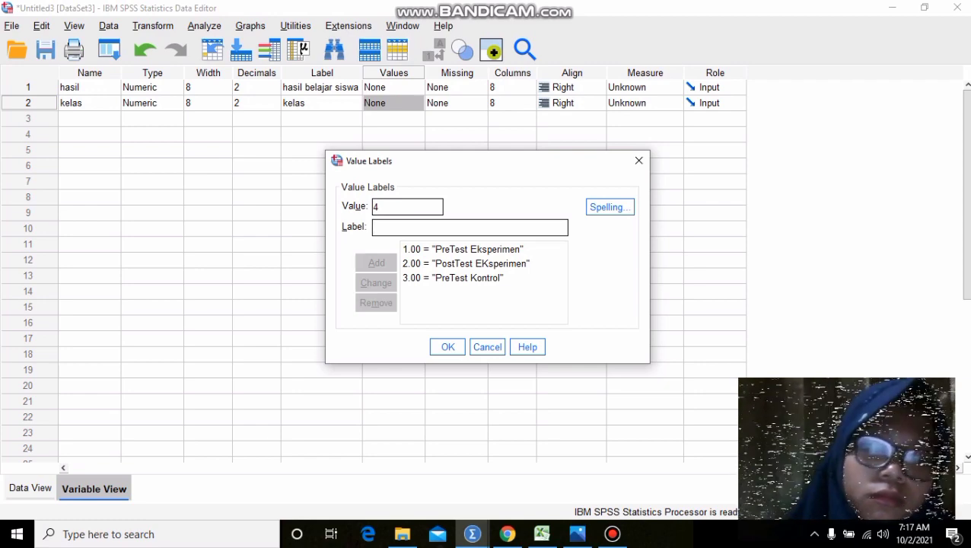
type("Post")
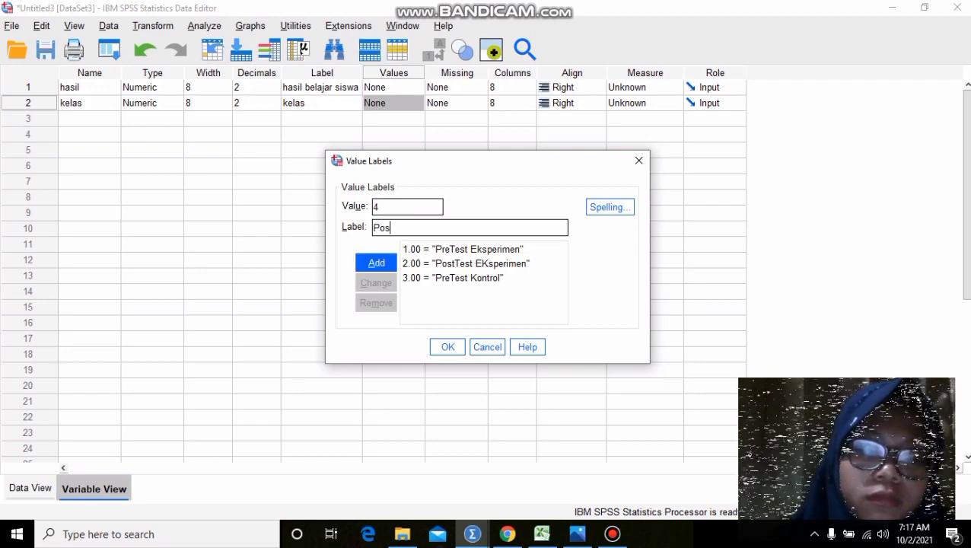
key("BackSpace")
type("t")
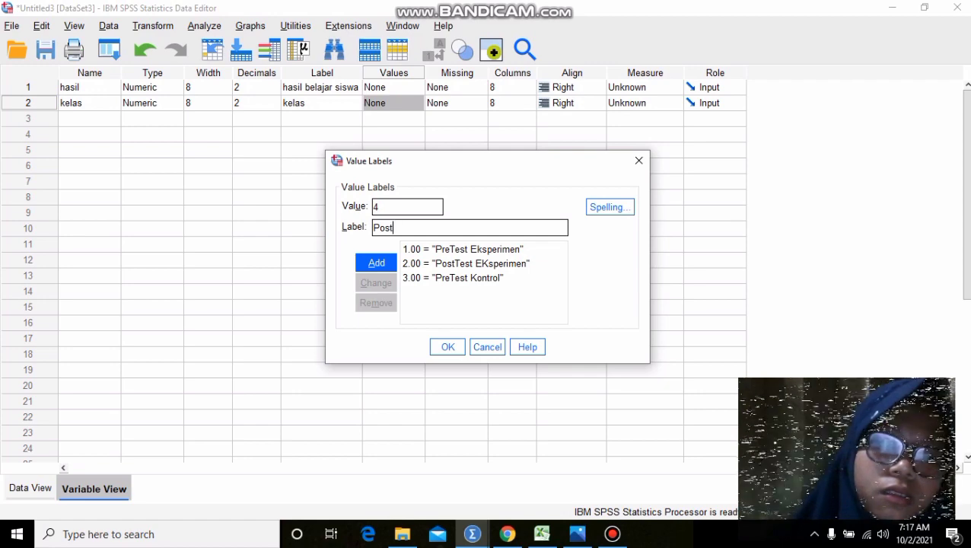
type("TEst")
key("BackSpace")
key("BackSpace")
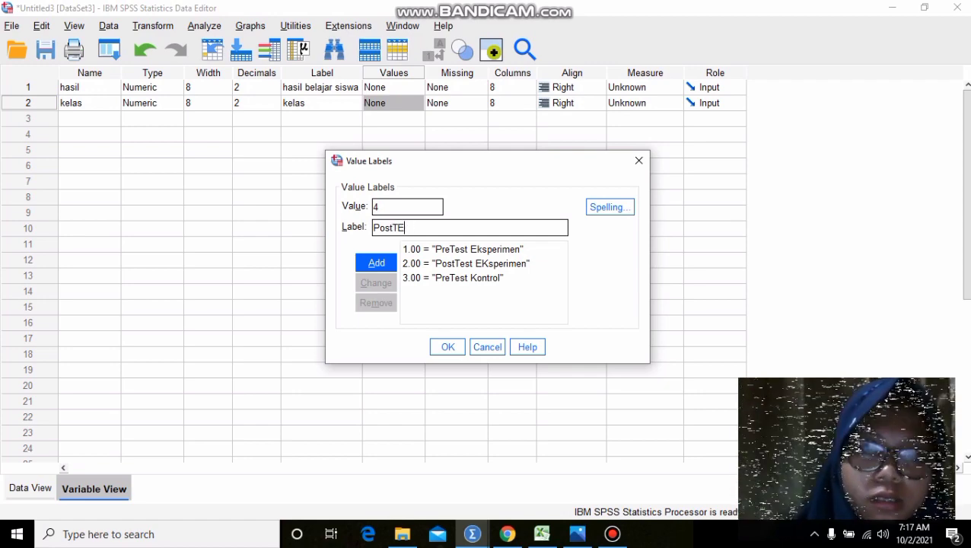
key("BackSpace")
type("est ")
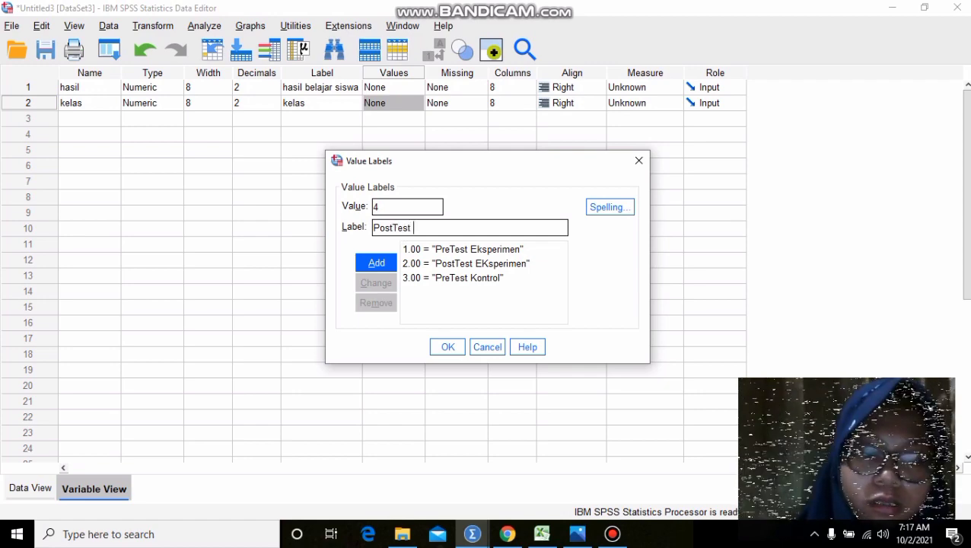
type("KOntr")
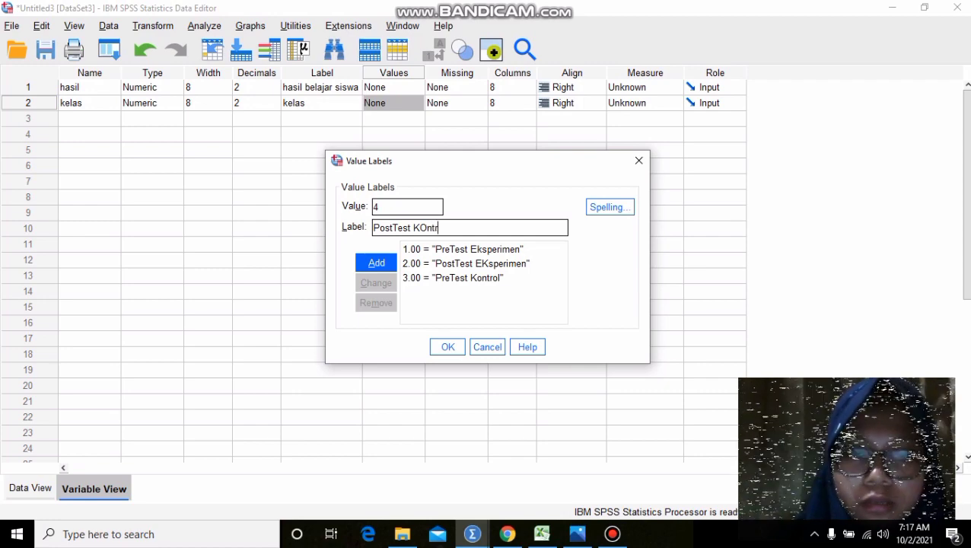
key("BackSpace")
key("BackSpace")
key("BackSpace")
type("o")
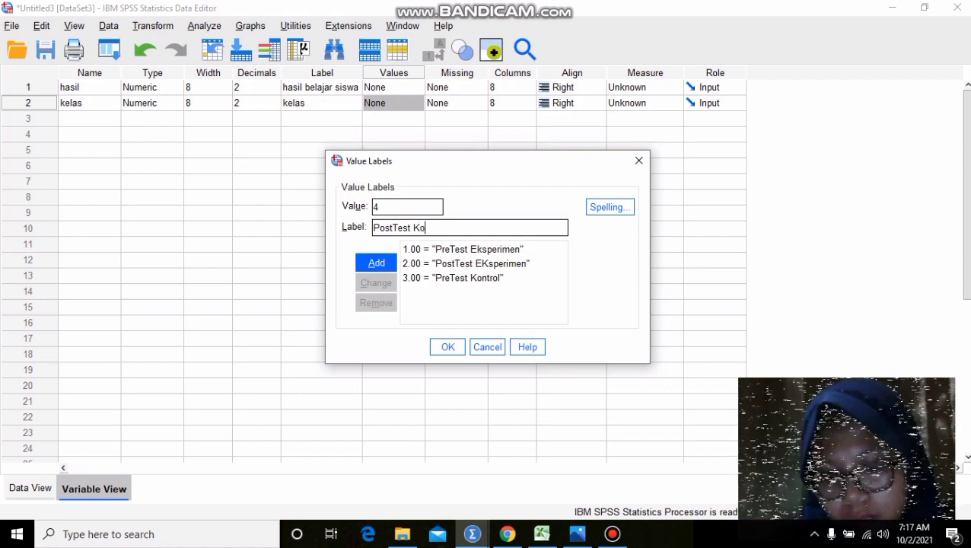
type("ntrol")
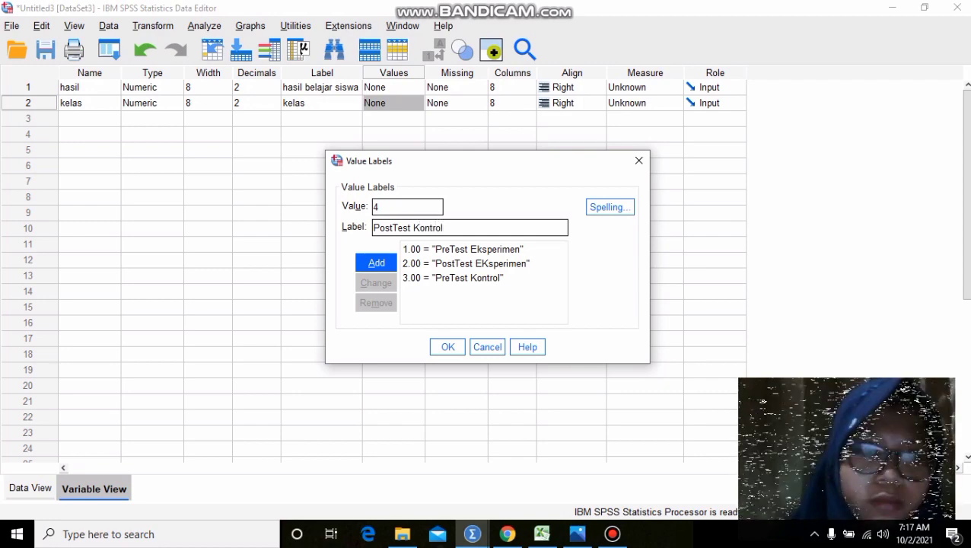
key("Return")
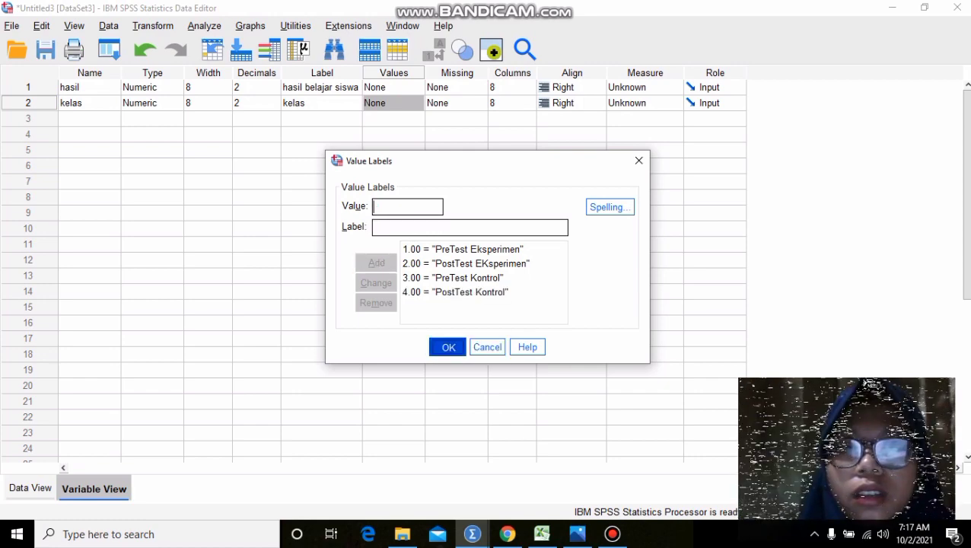
left_click(448, 346)
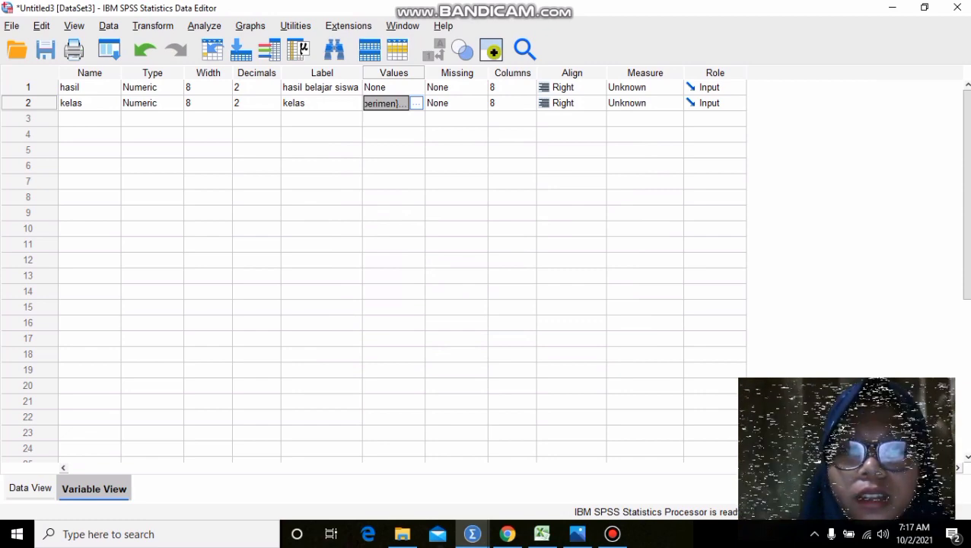
Step: Set the number of decimals to 0 for both variables, hasil and kelas
left_click(257, 87)
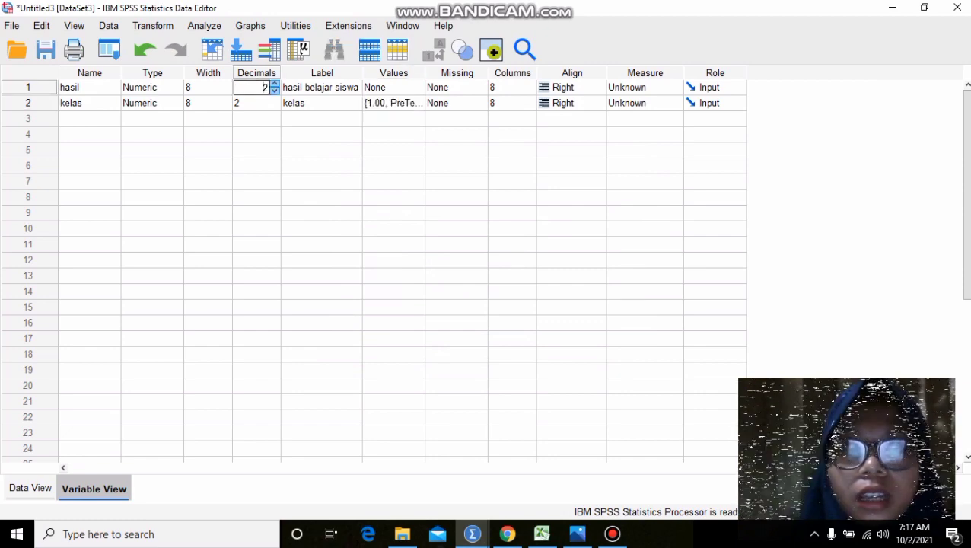
left_click(30, 488)
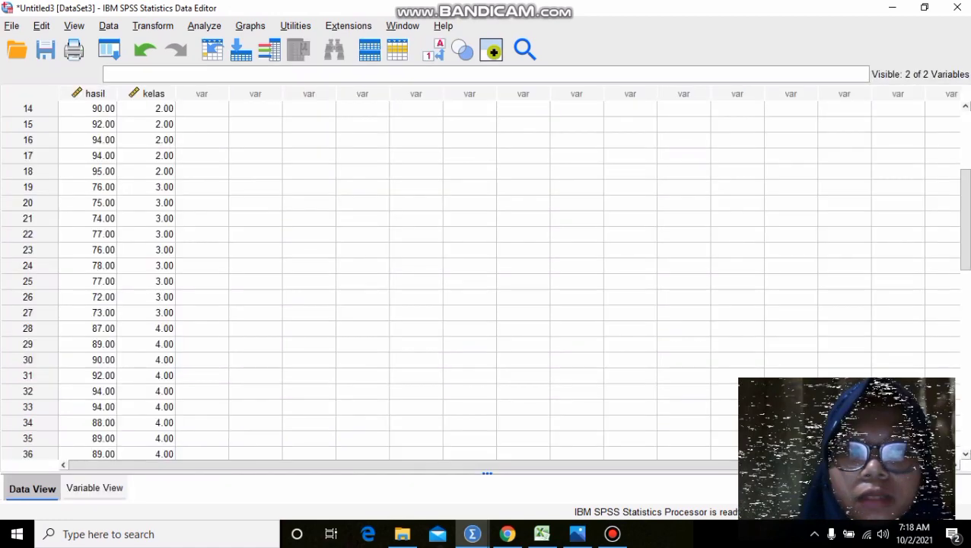
left_click(94, 488)
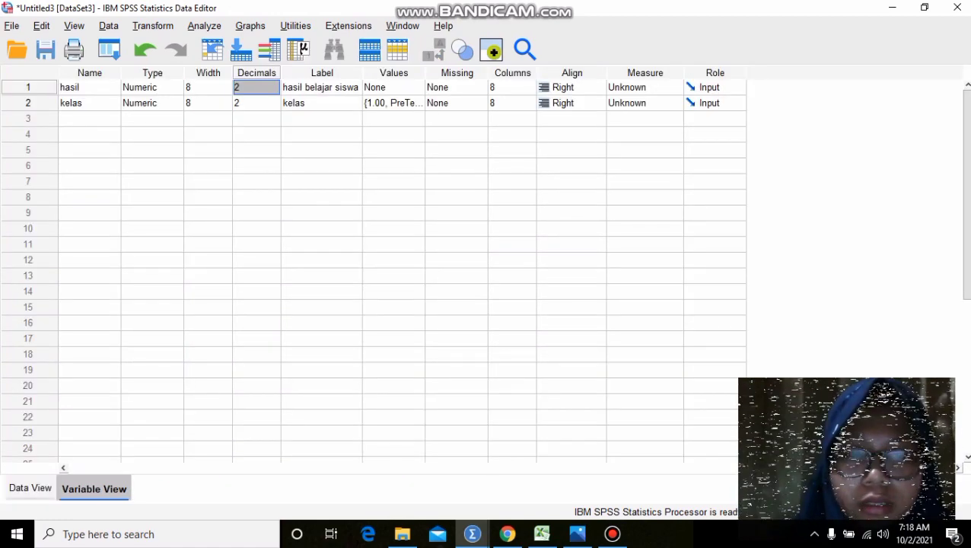
left_click(257, 87)
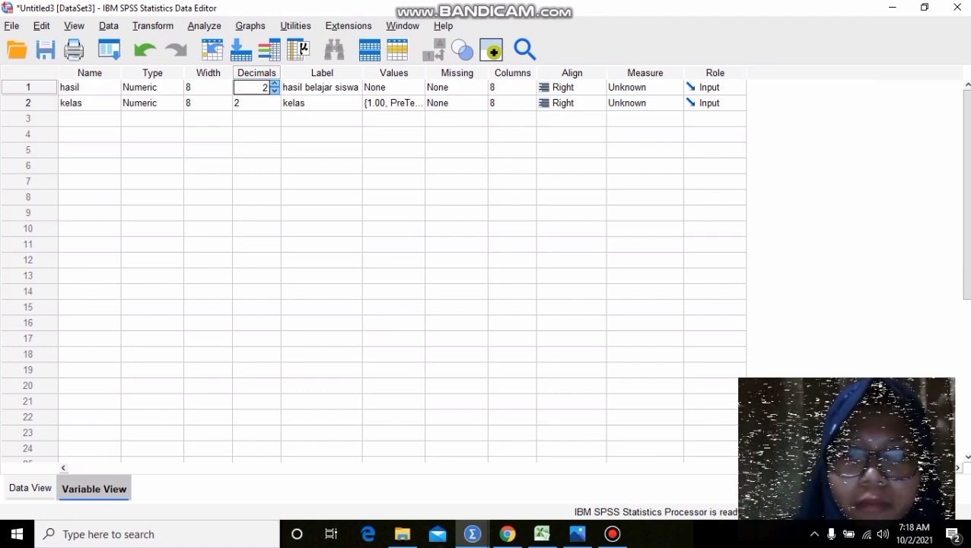
key("BackSpace")
type("0")
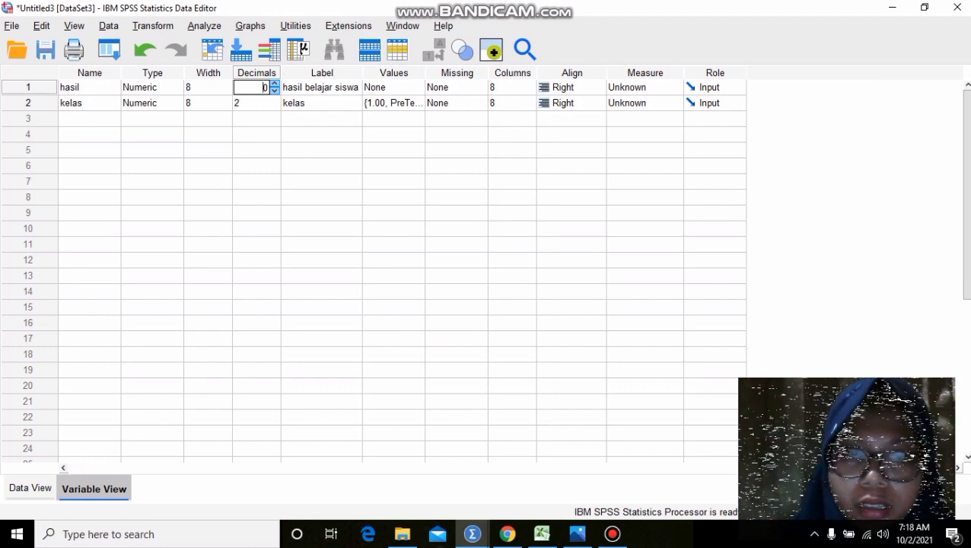
key("Return")
key("BackSpace")
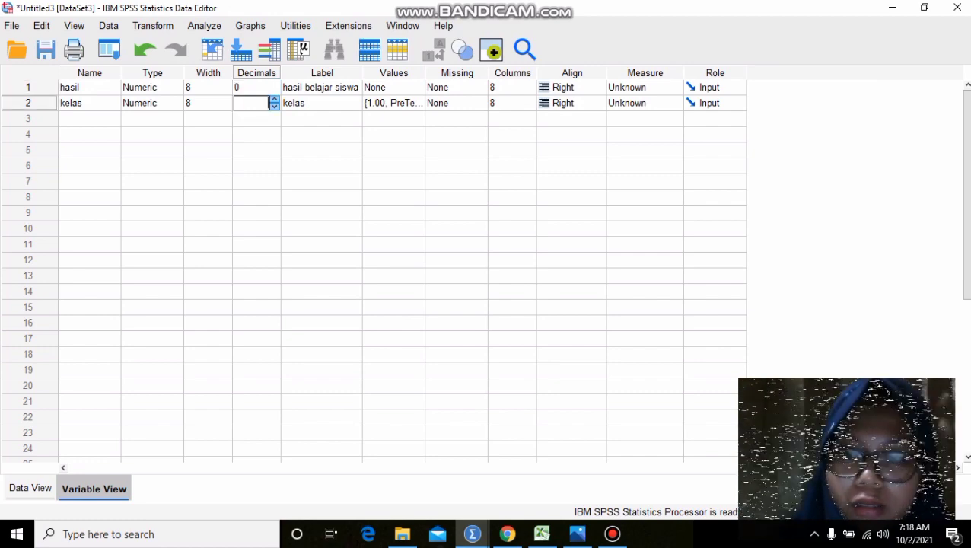
type("0")
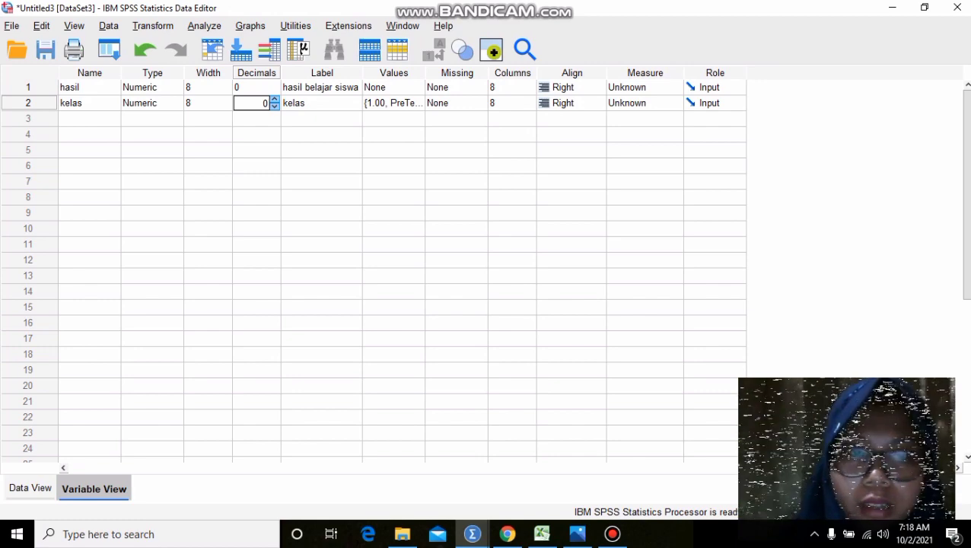
left_click(209, 103)
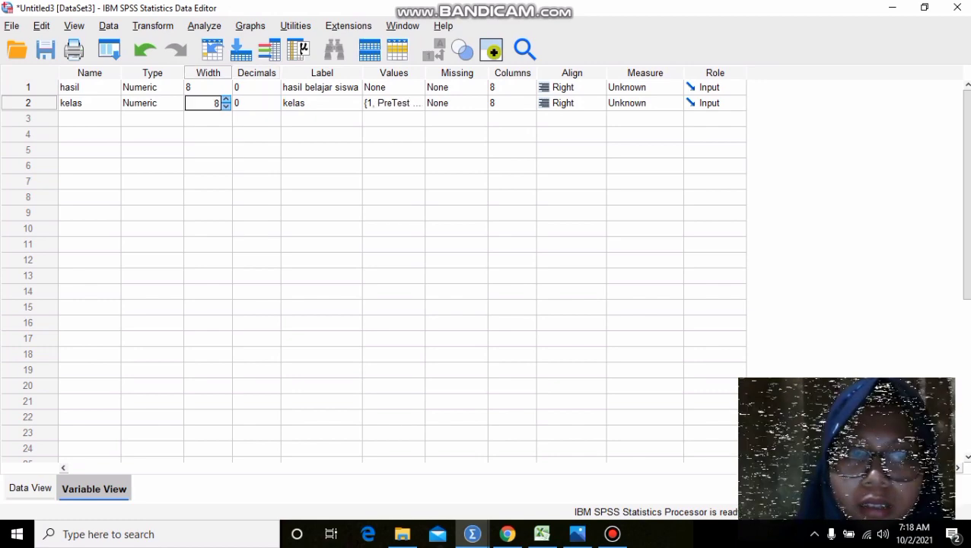
left_click(144, 103)
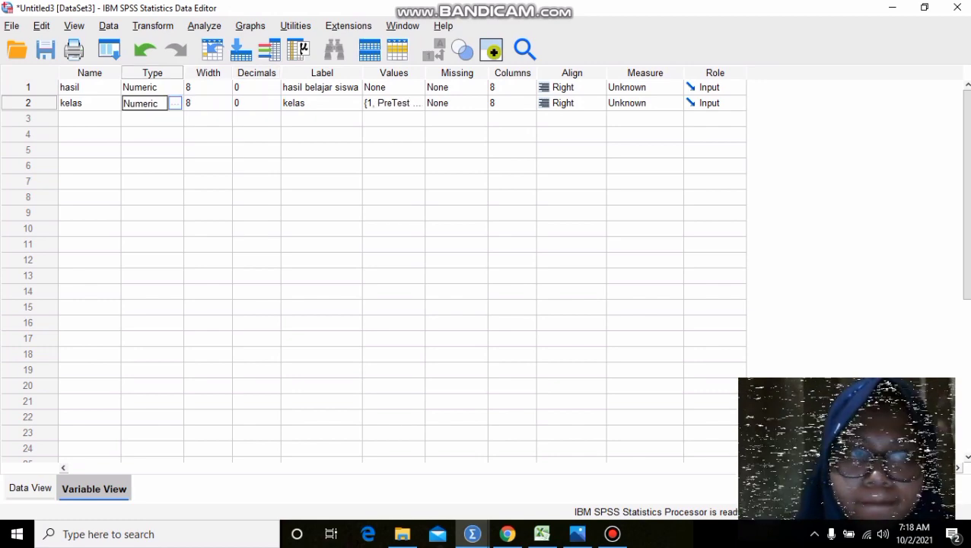
Step: Save the dataset as an SPSS Statistics file named "uji normalitas" in the folder deskriptif normalitas 1
left_click(11, 26)
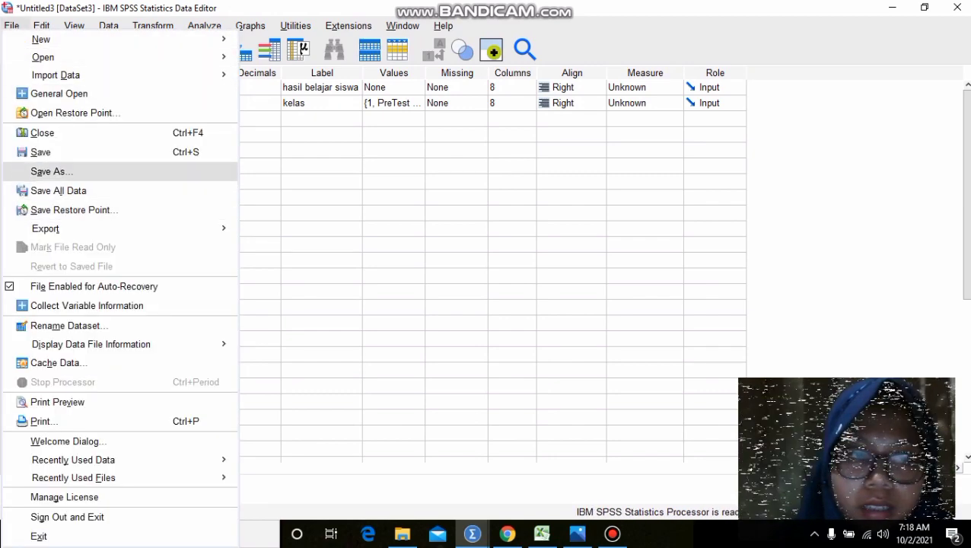
left_click(52, 171)
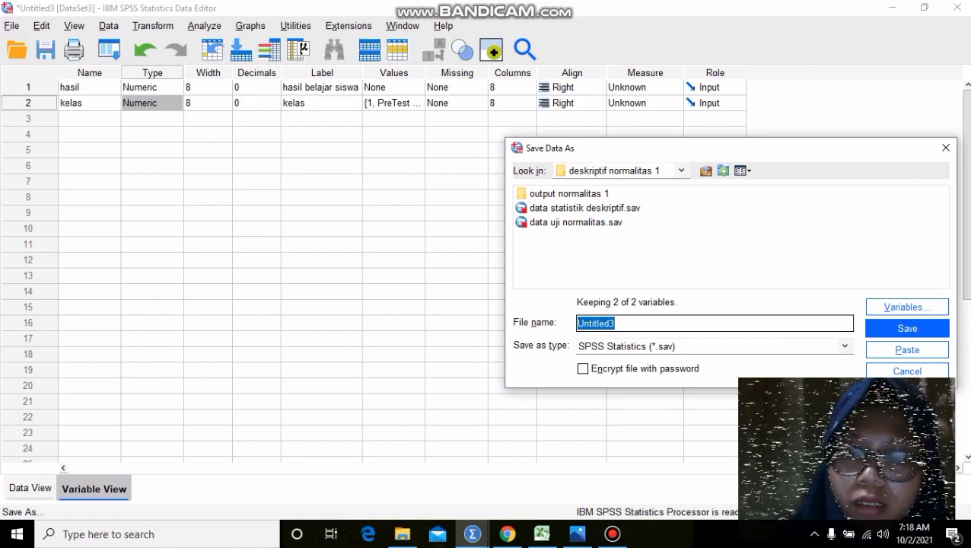
key("BackSpace")
type("uji")
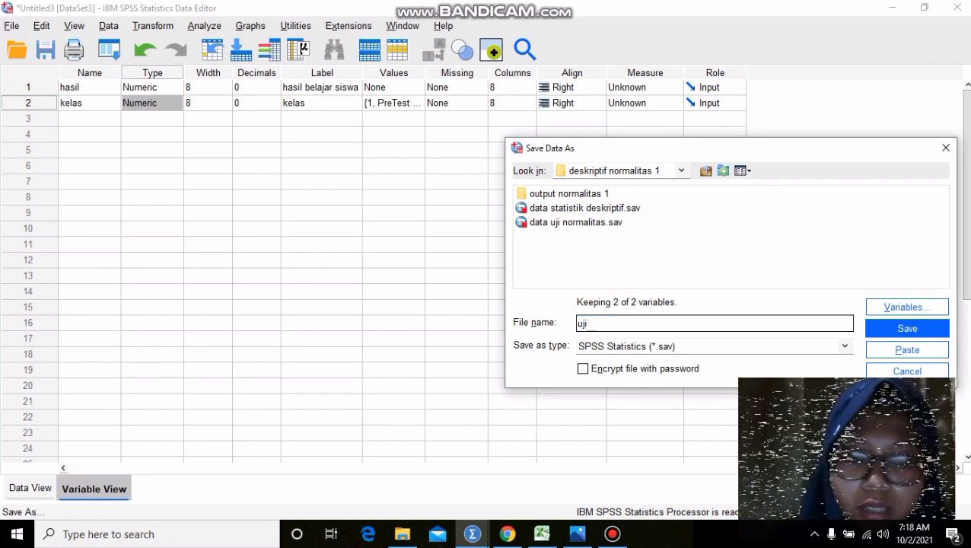
type(" not")
type("malitas")
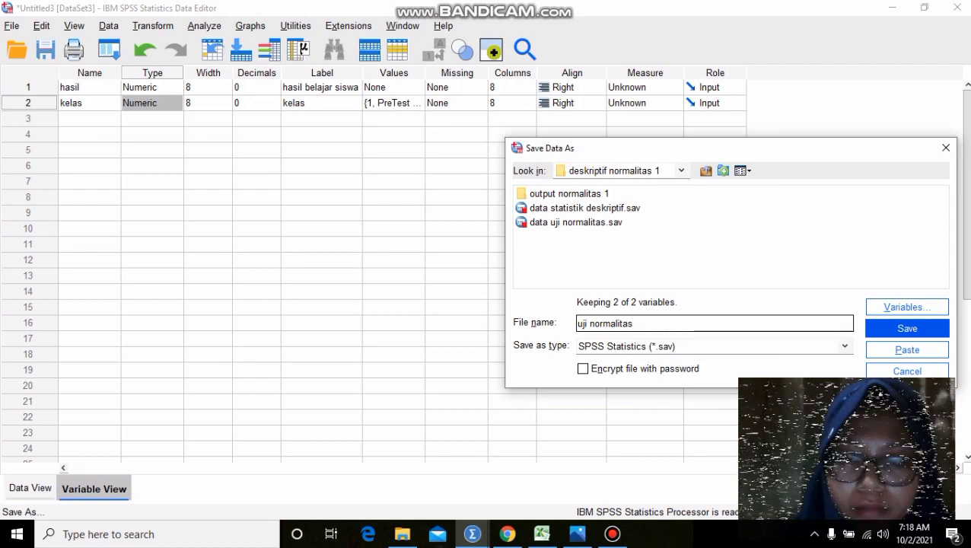
key("Return")
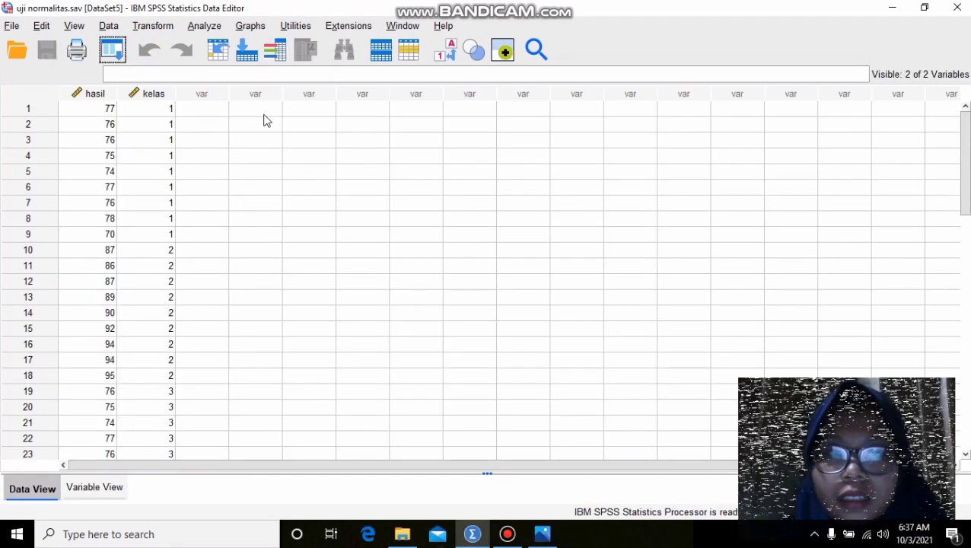
Step: Set up an Explore analysis with hasil belajar siswa as the dependent variable and kelas as the factor
left_click(205, 27)
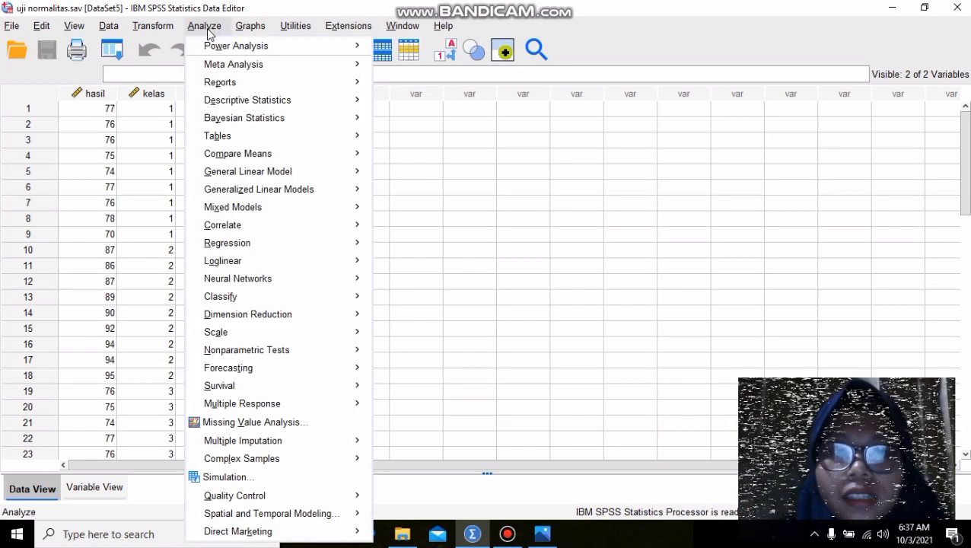
mouse_move(261, 103)
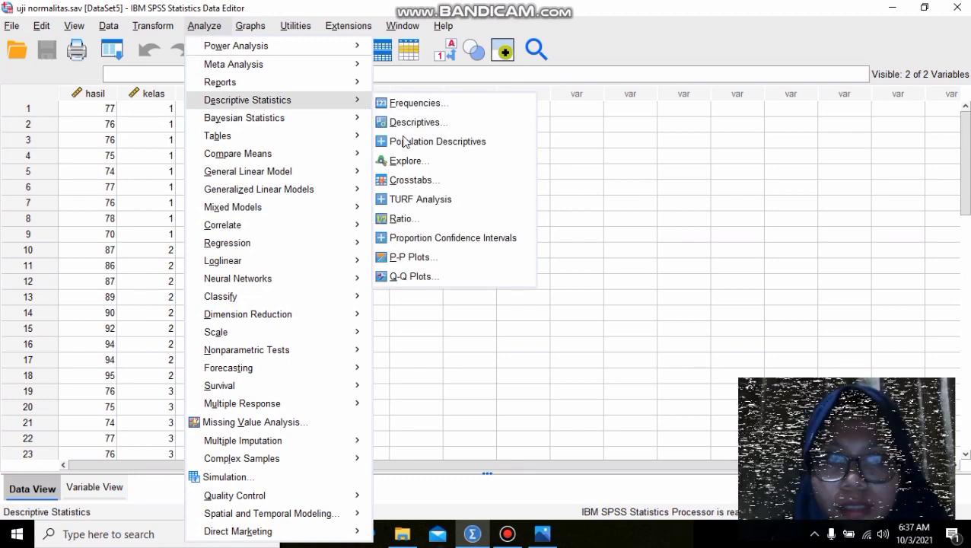
left_click(410, 159)
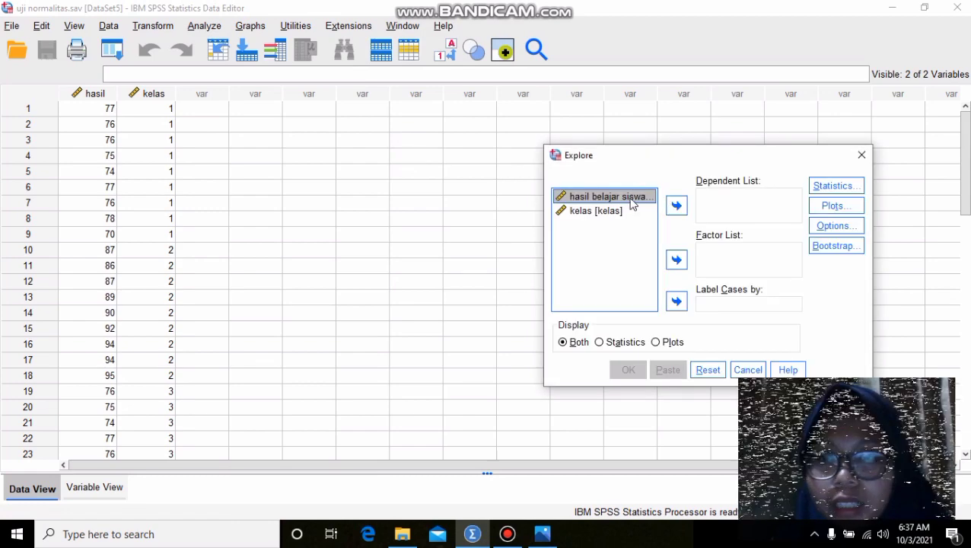
left_click(672, 217)
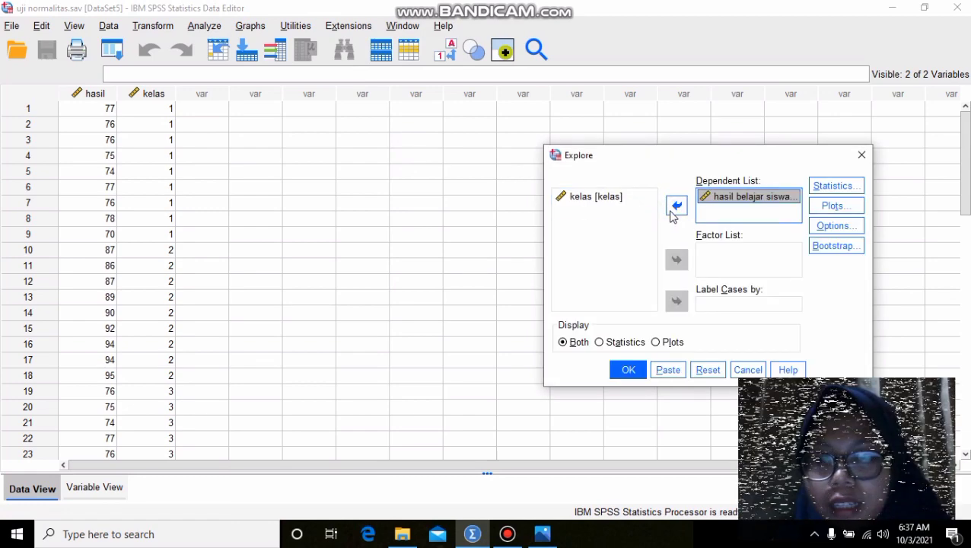
left_click(608, 204)
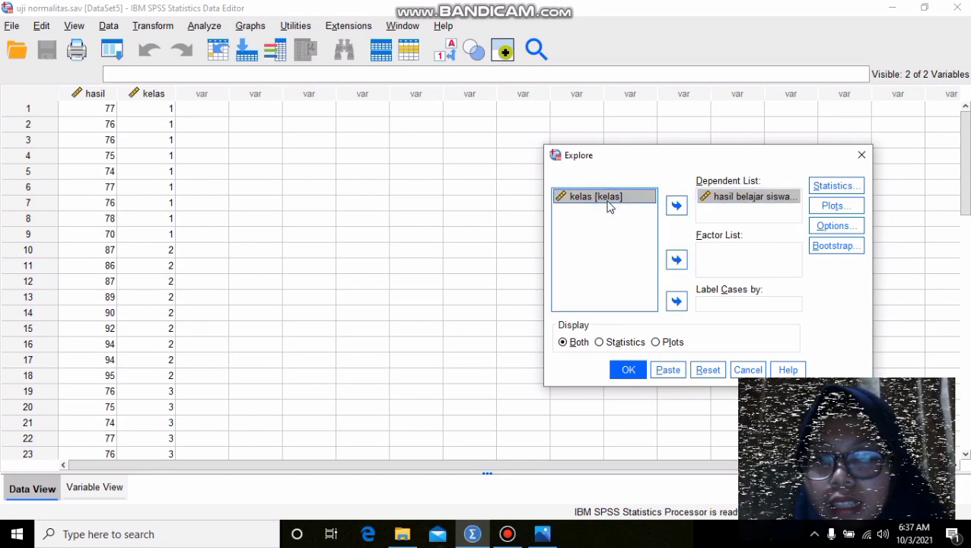
left_click(676, 262)
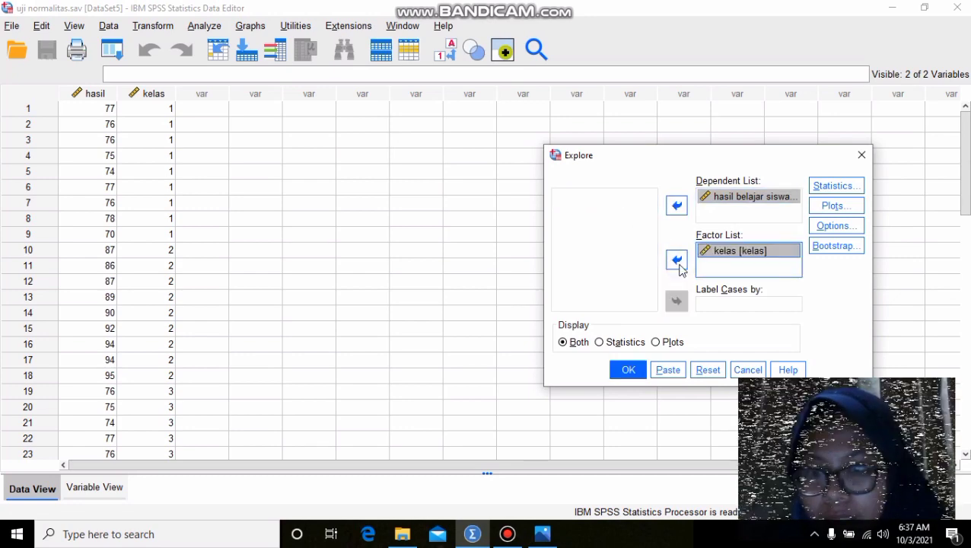
Step: Include normality plots with tests in the Explore analysis and run it
left_click(837, 206)
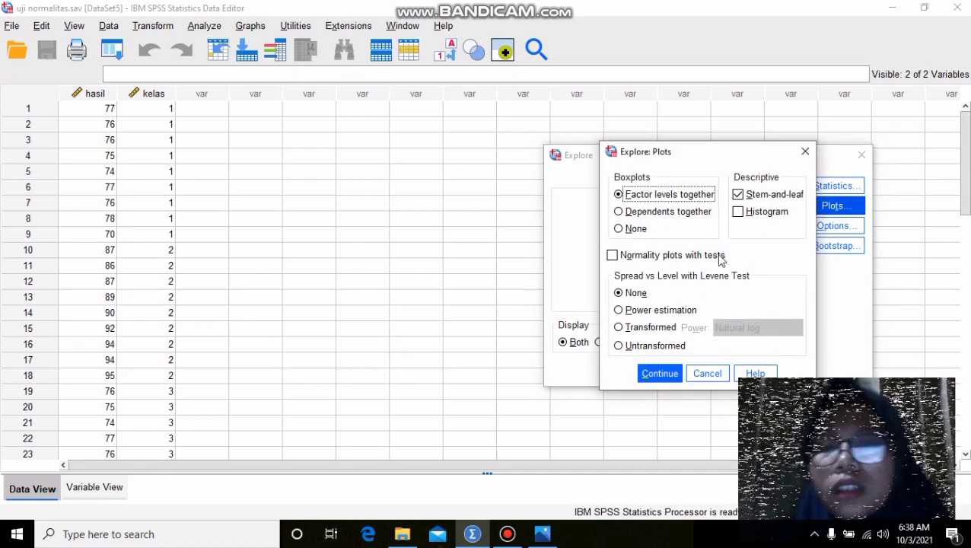
left_click(612, 257)
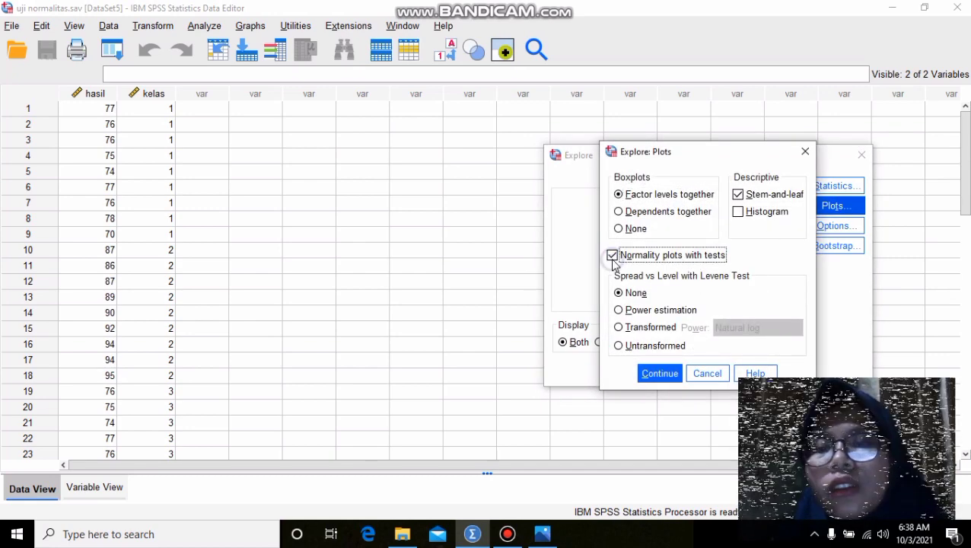
left_click(660, 374)
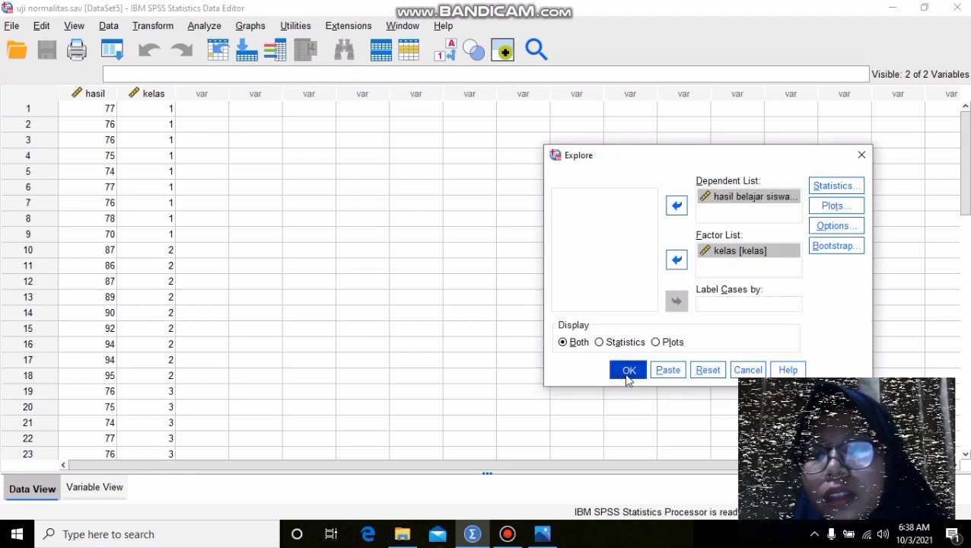
left_click(629, 371)
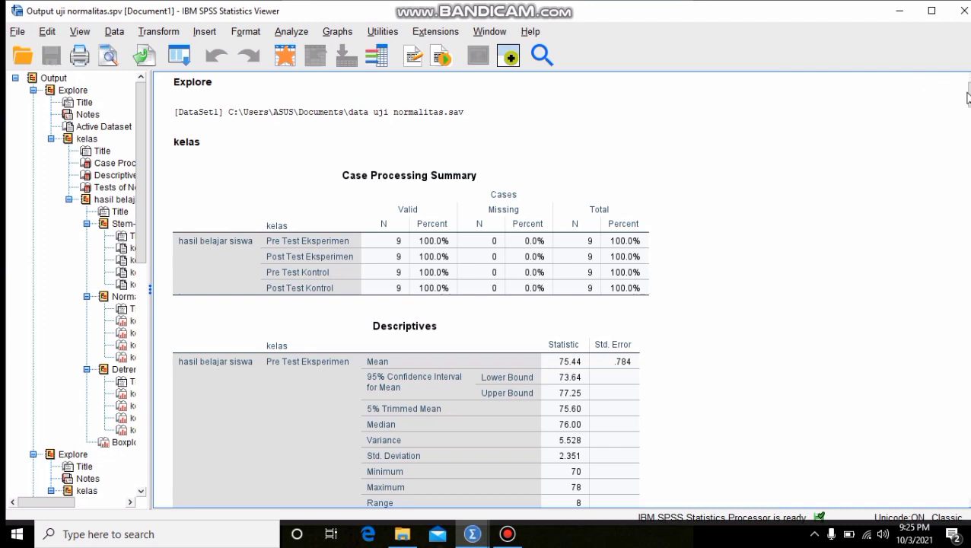
Step: Examine the Kolmogorov-Smirnov and Shapiro-Wilk significance values per kelas group in the Tests of Normality table
scroll(965, 150, "down", 1)
left_click_drag(964, 146, 964, 156)
left_click(620, 200)
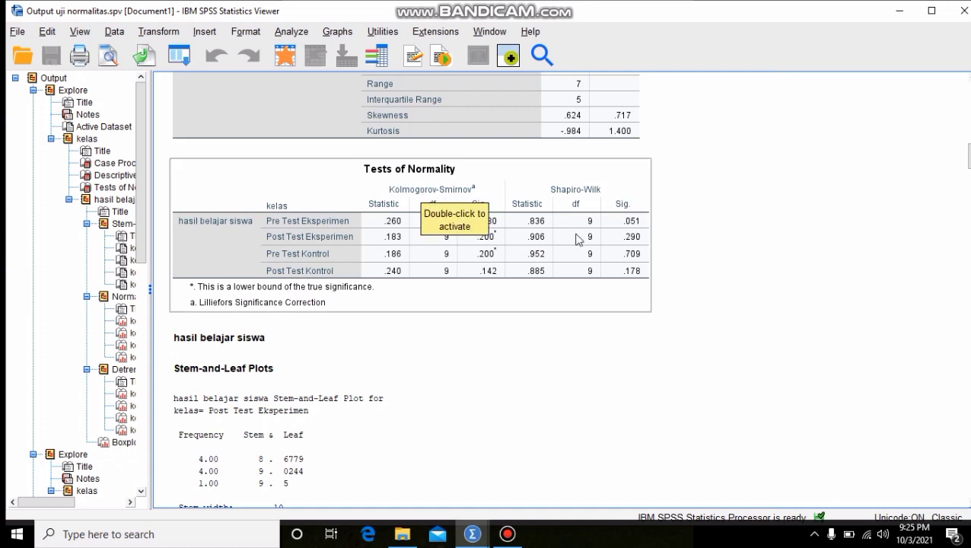
left_click(666, 278)
left_click(620, 199)
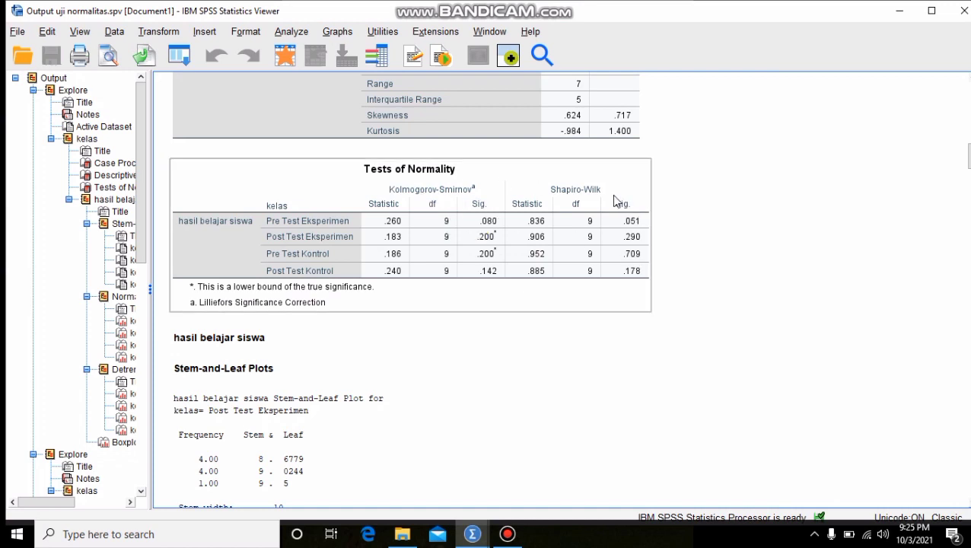
left_click(668, 219)
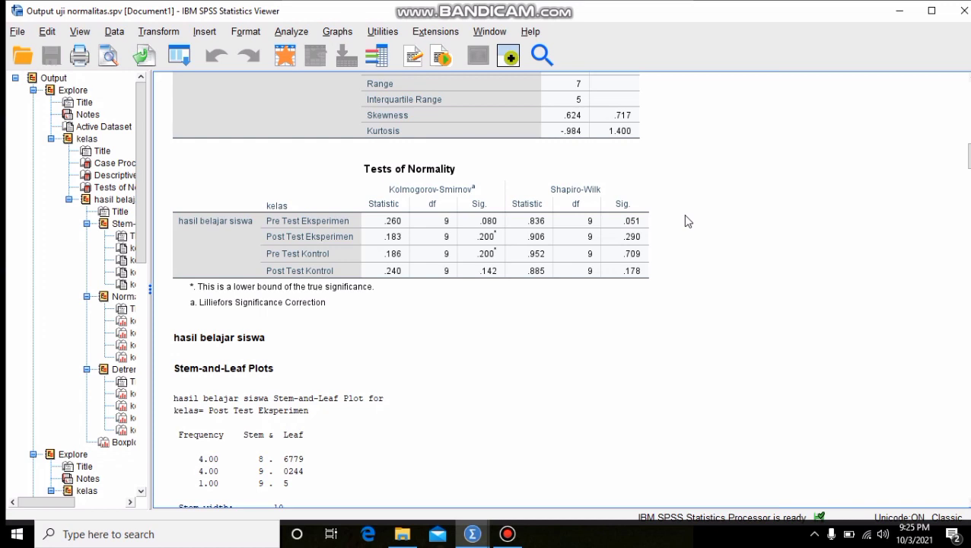
left_click(630, 220)
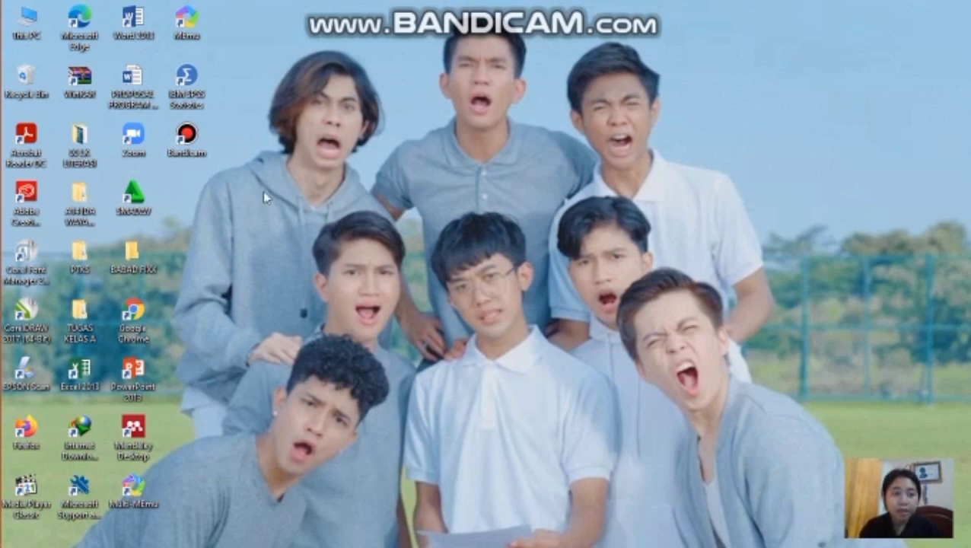
Step: Switch to the Book1 workbook in Excel and show the empty SPSS Data Editor beside it, without covering the worksheet
mouse_move(3, 239)
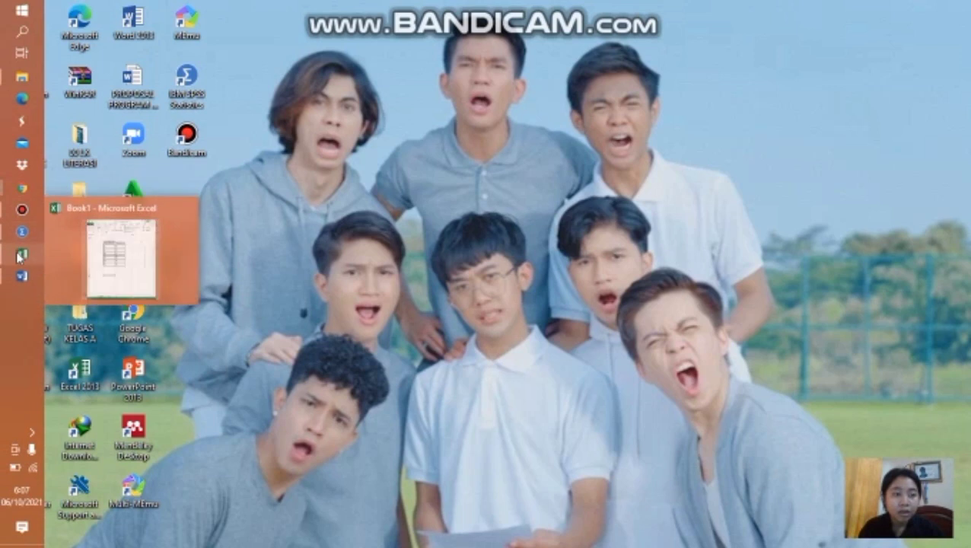
left_click(111, 261)
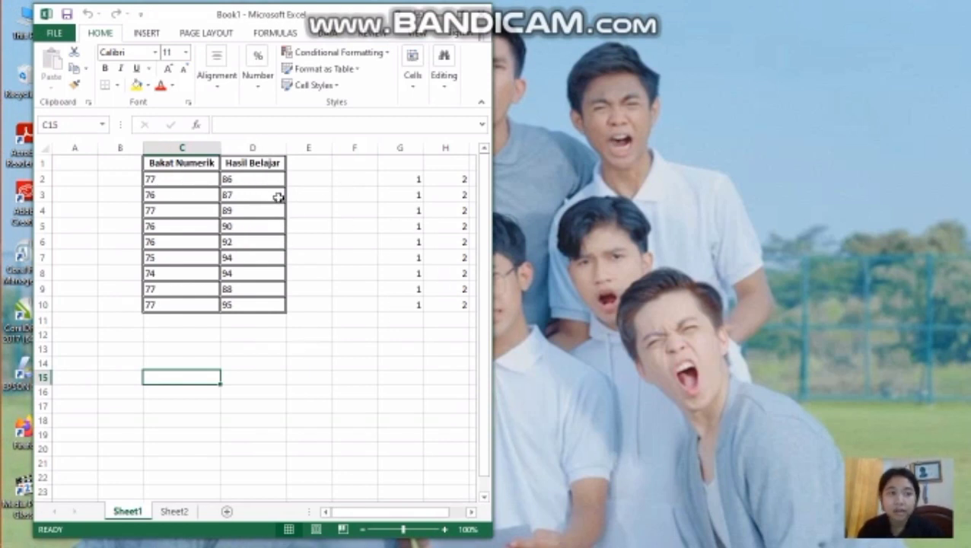
mouse_move(3, 163)
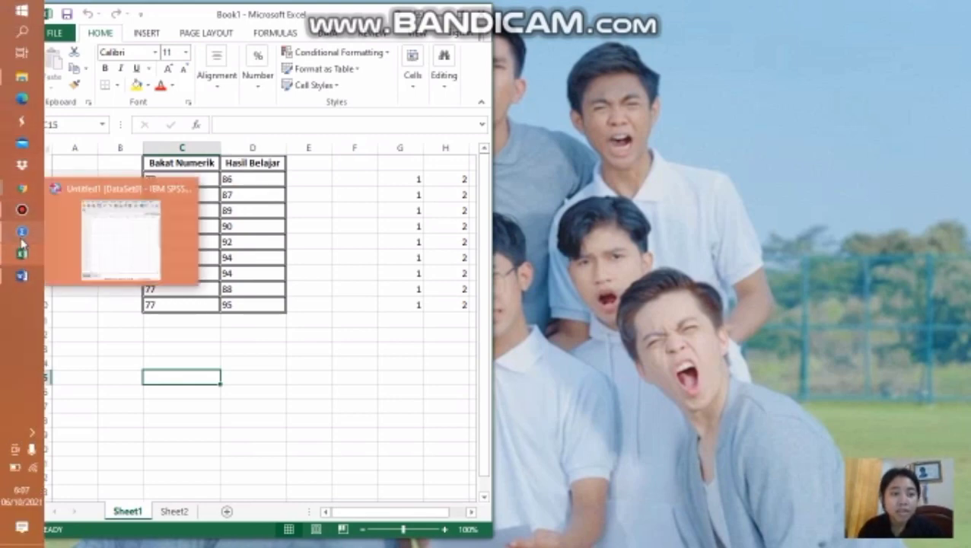
left_click(21, 242)
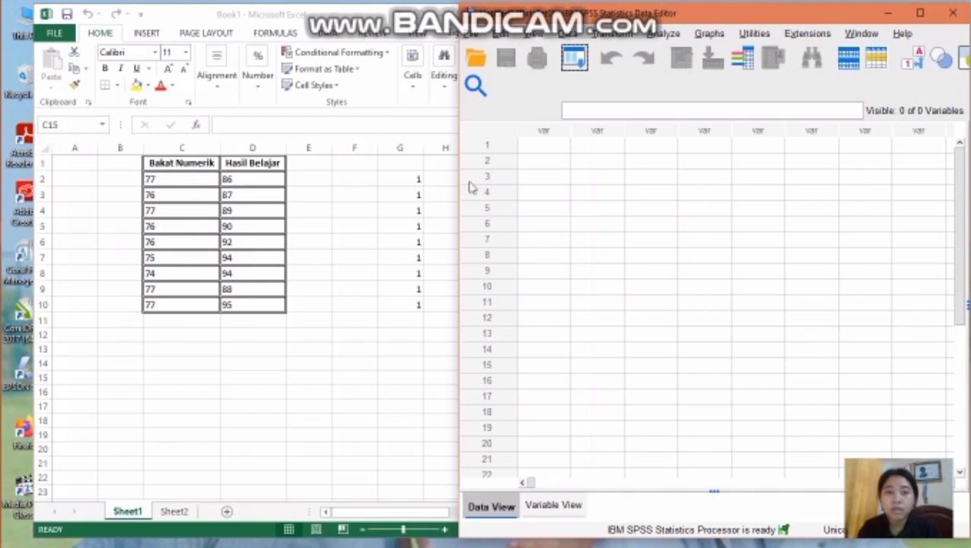
left_click_drag(458, 197, 494, 195)
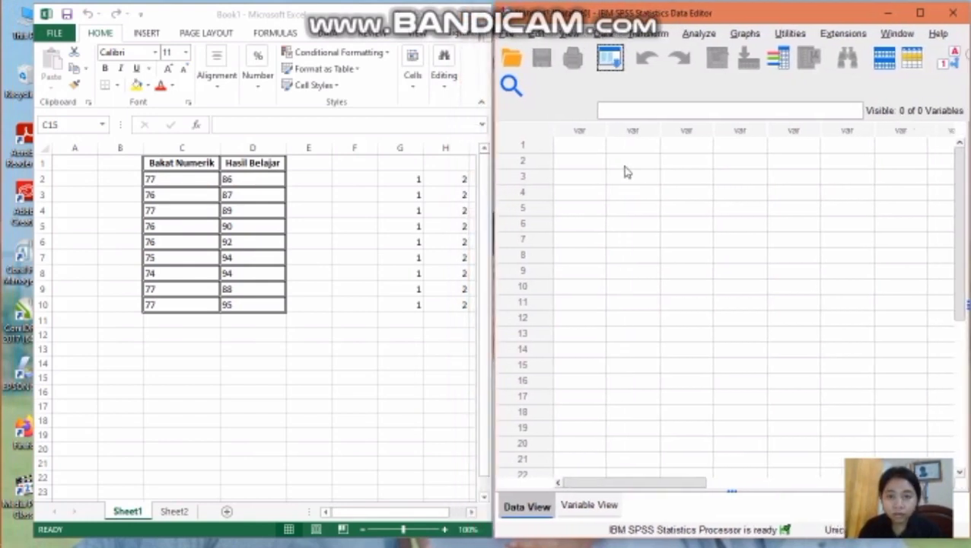
Step: Copy the Bakat Numerik scores from C2:C10 in Excel into the first variable column in SPSS, starting at row 1
left_click(150, 179)
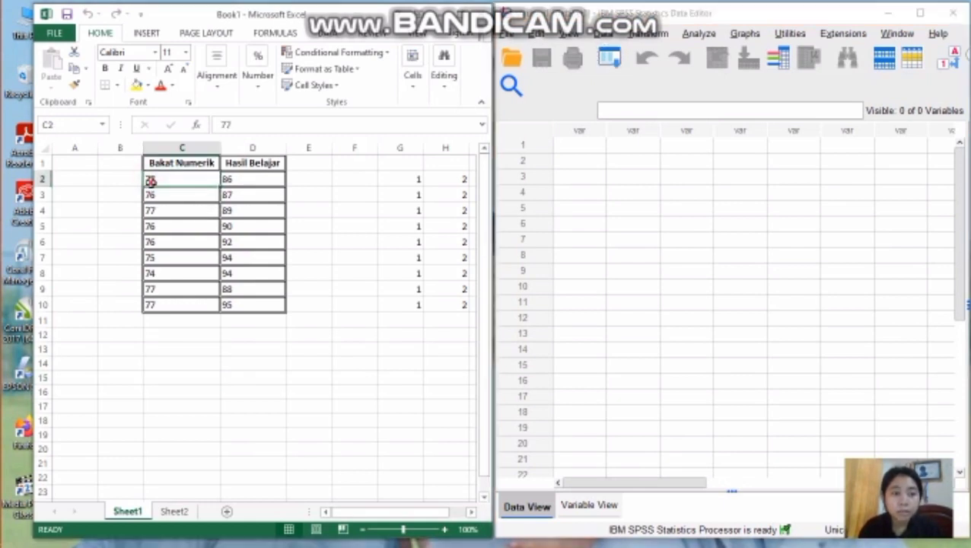
left_click_drag(150, 180, 163, 302)
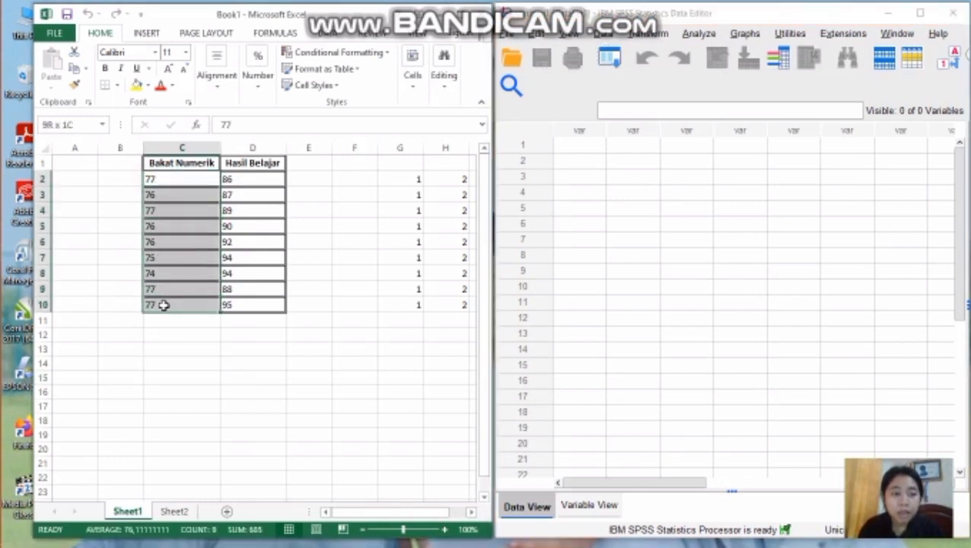
left_click(576, 149)
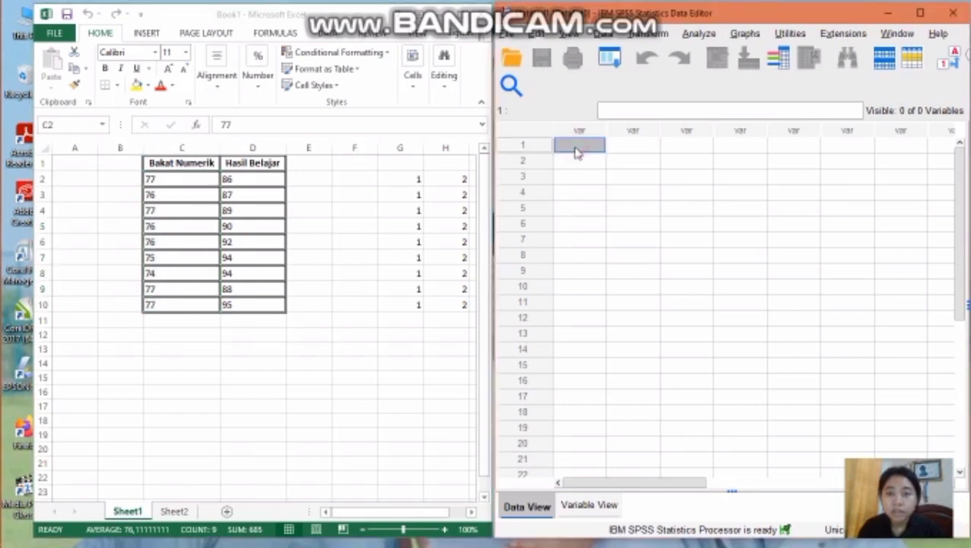
left_click(148, 183)
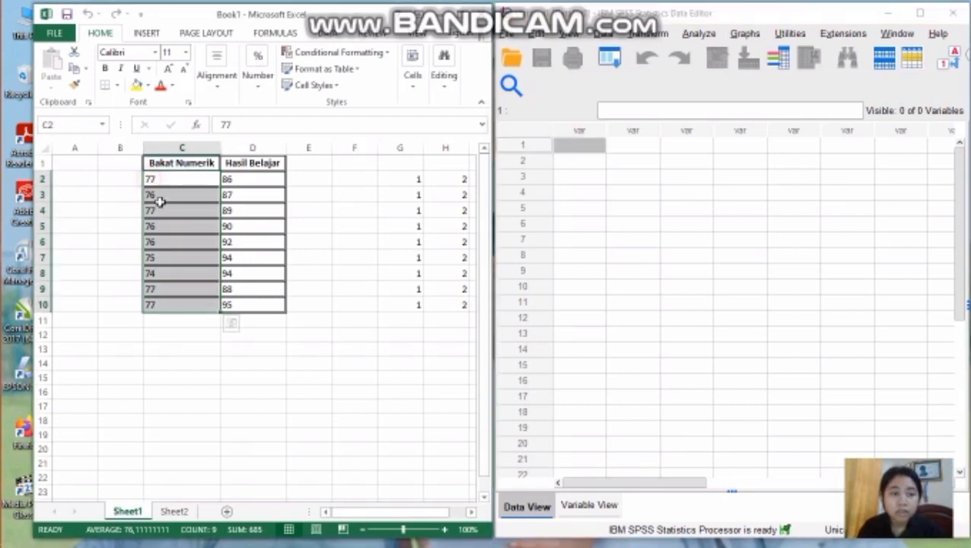
right_click(159, 244)
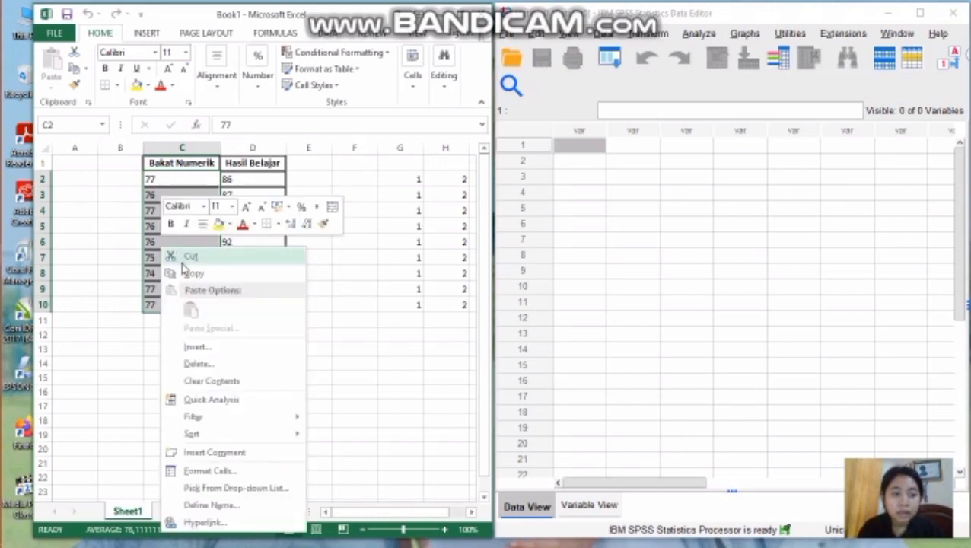
left_click(188, 274)
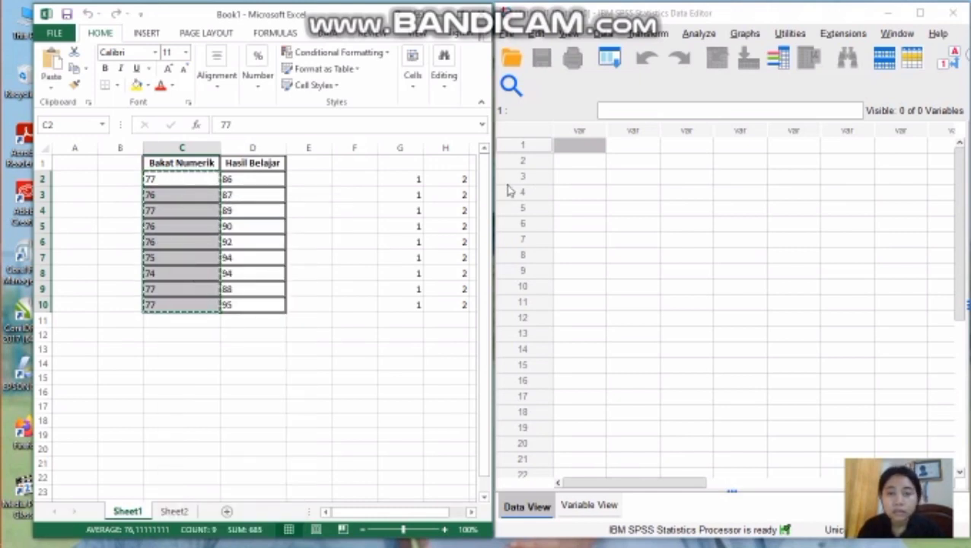
left_click(572, 152)
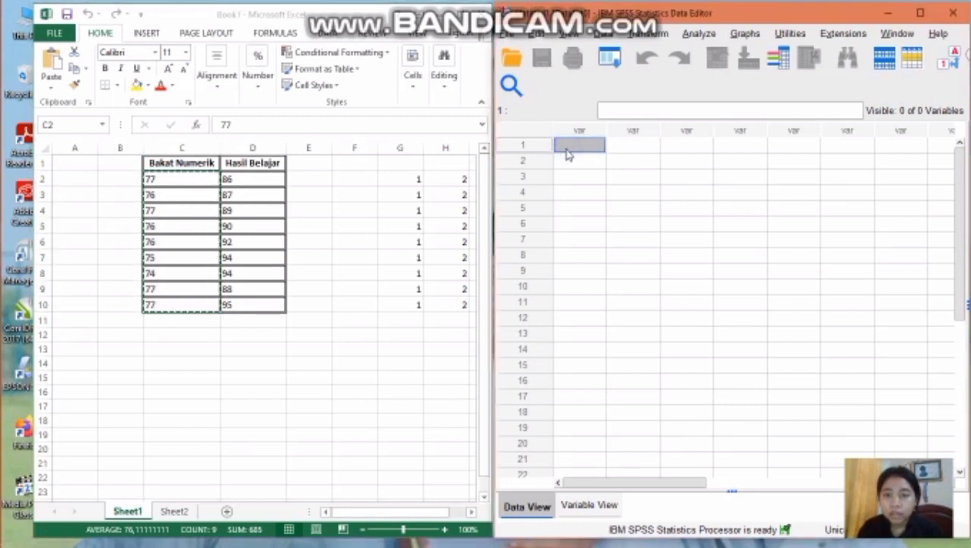
right_click(567, 151)
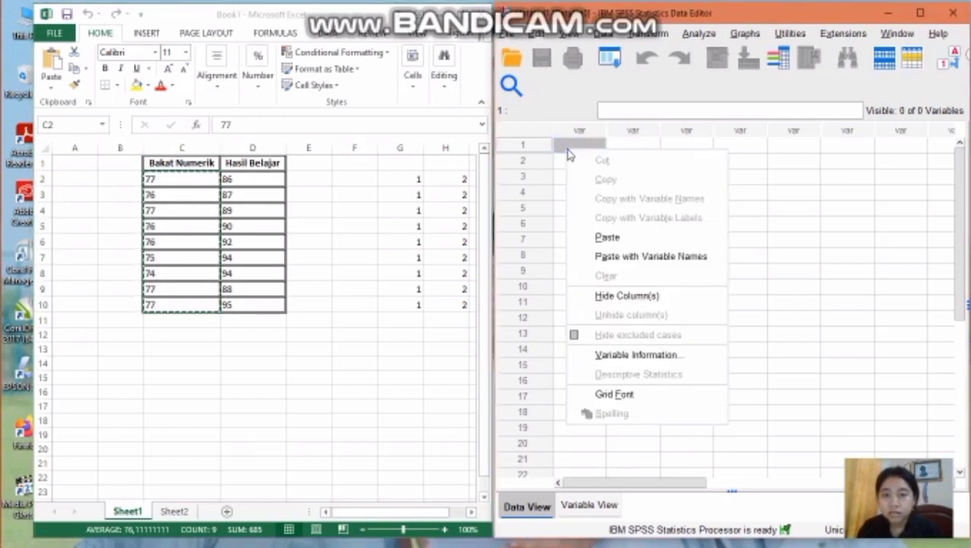
left_click(595, 237)
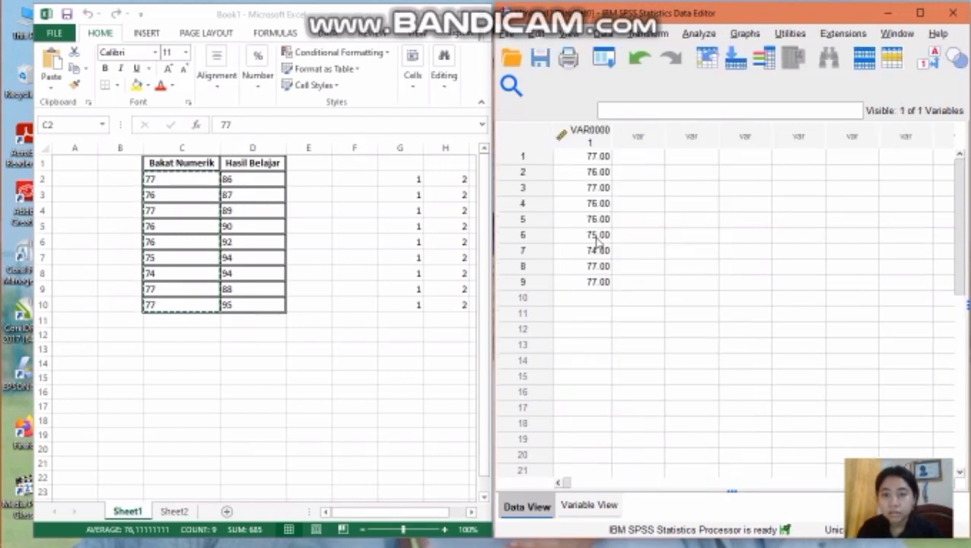
Step: Copy the group codes 1 from G2:G10 in Excel into the second SPSS column, starting at row 1
left_click(413, 179)
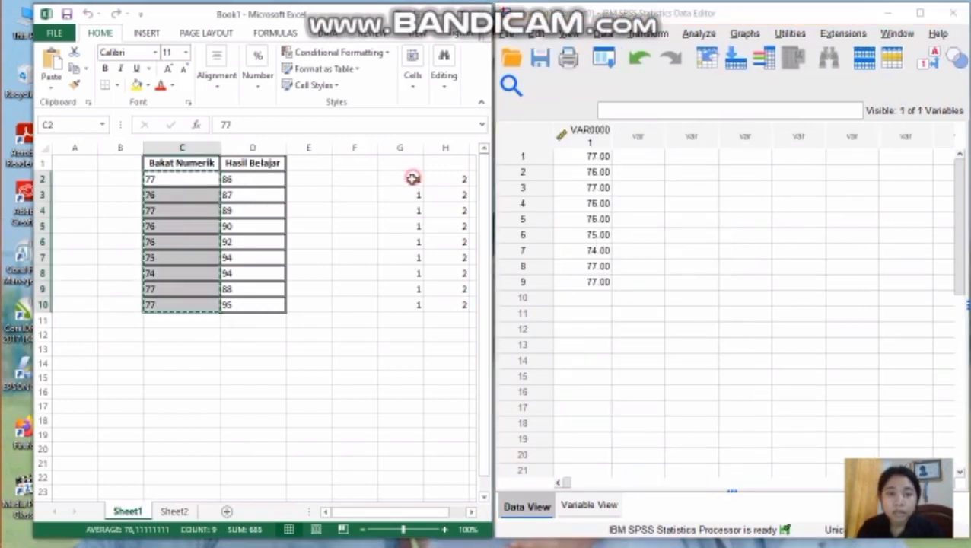
left_click(411, 181)
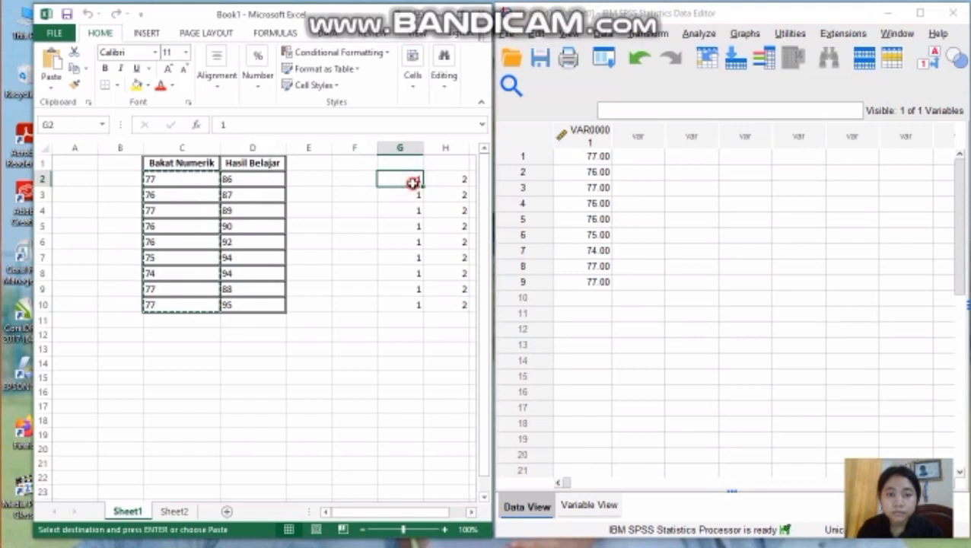
left_click_drag(413, 183, 413, 299)
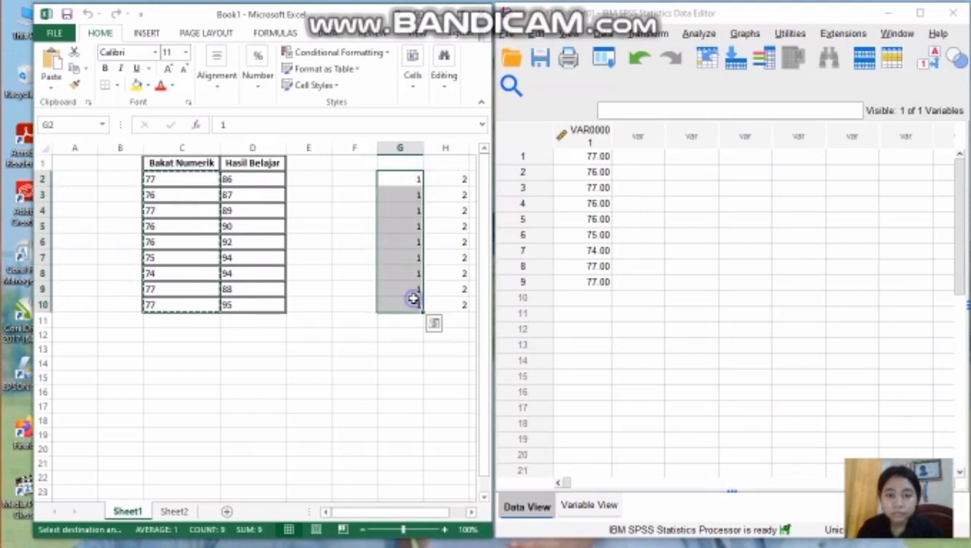
right_click(413, 299)
left_click(456, 44)
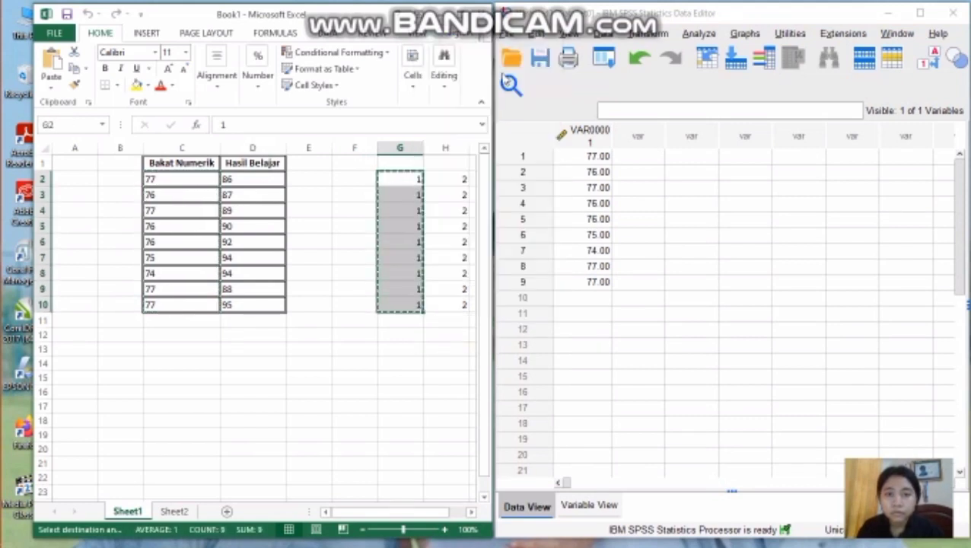
left_click(630, 155)
right_click(632, 158)
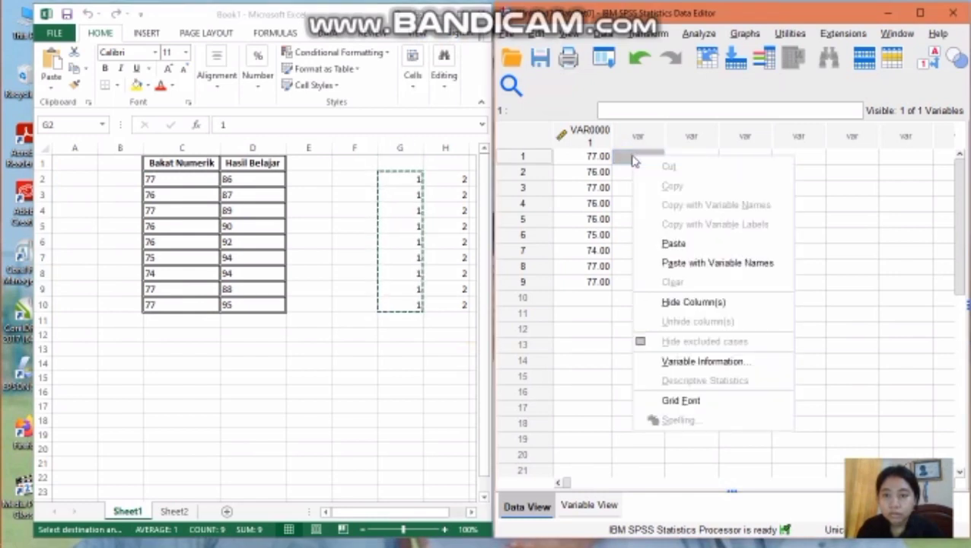
left_click(658, 250)
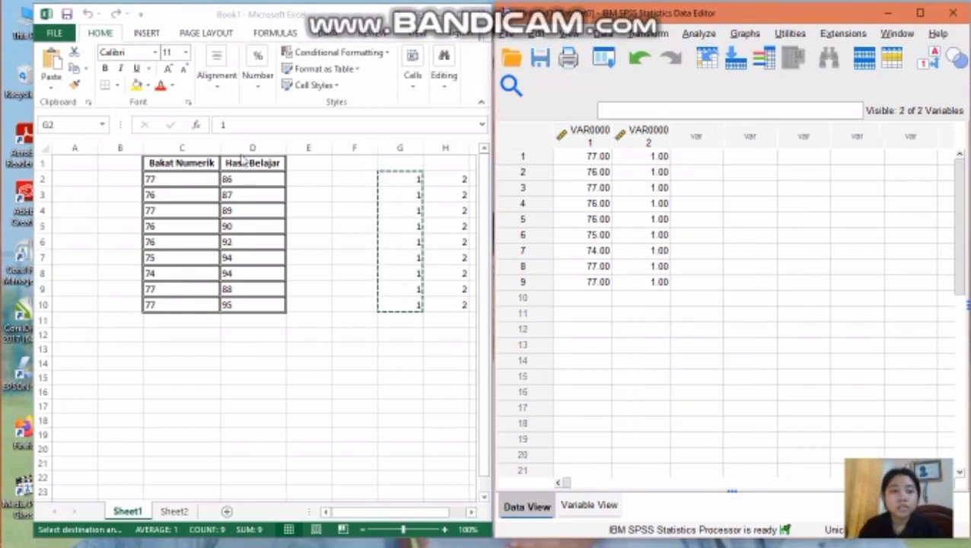
Step: Copy the Hasil Belajar scores from D2:D10 in Excel into the first SPSS column, starting at row 10
left_click(226, 179)
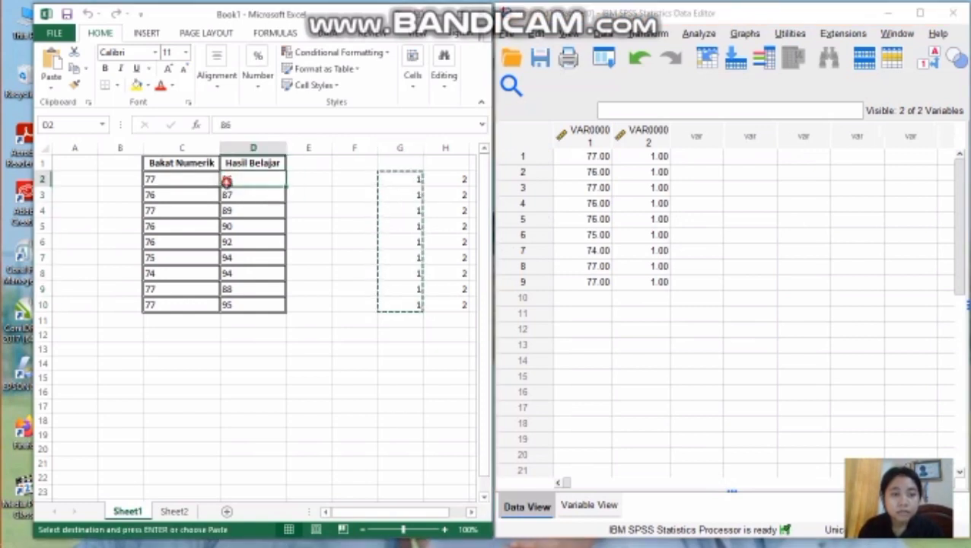
left_click_drag(226, 179, 232, 307)
right_click(235, 313)
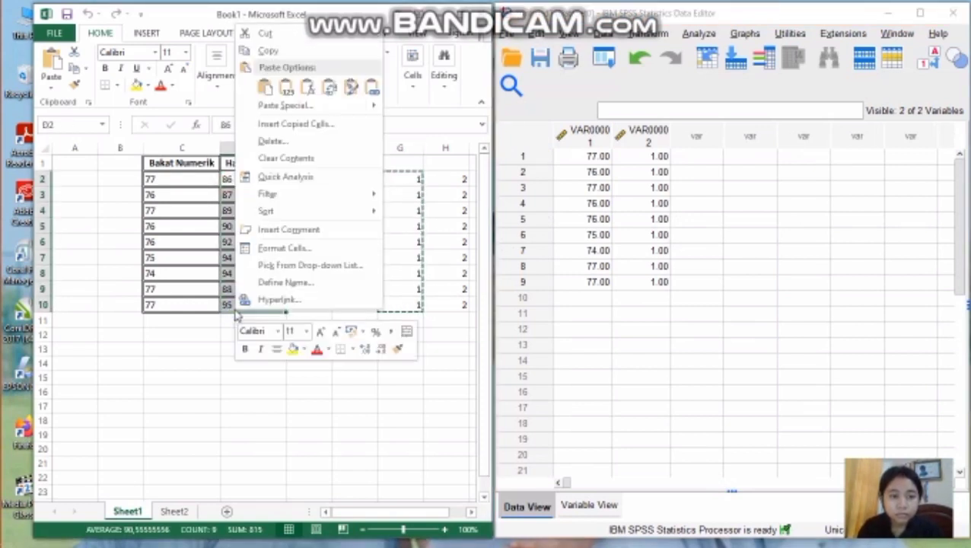
left_click(267, 50)
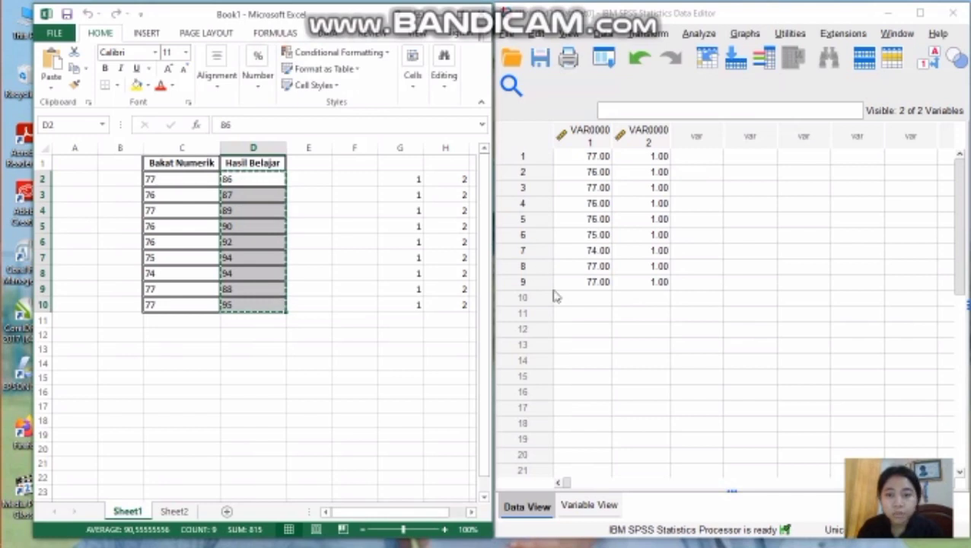
left_click(585, 299)
right_click(590, 302)
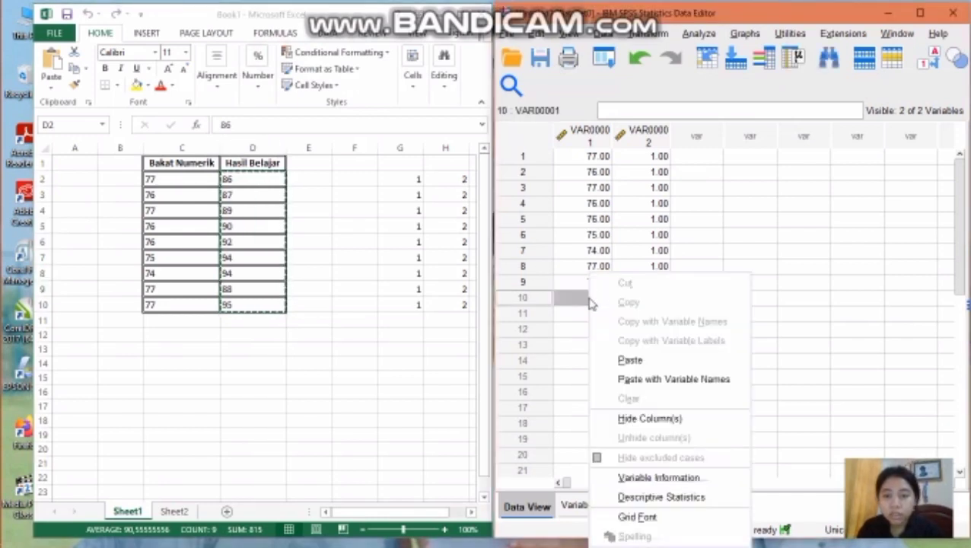
left_click(630, 360)
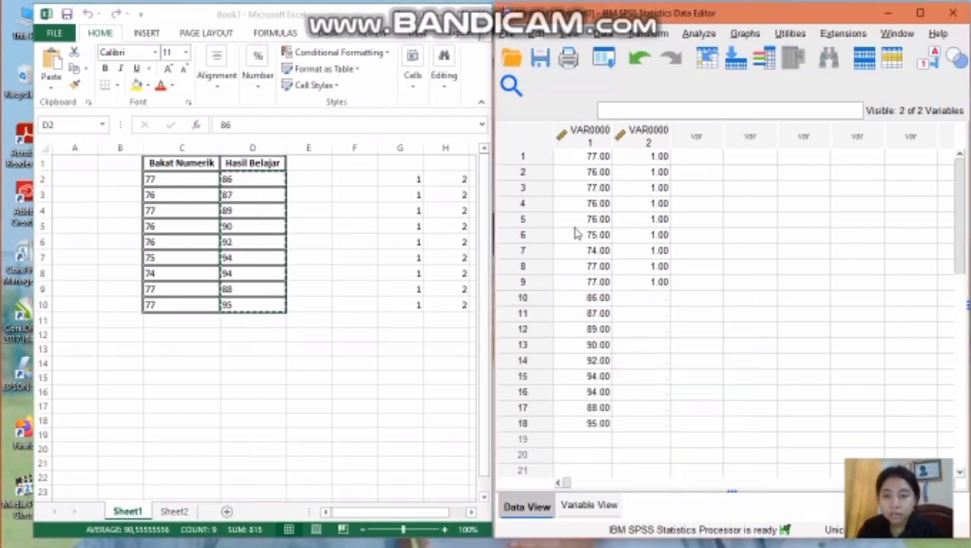
left_click(461, 179)
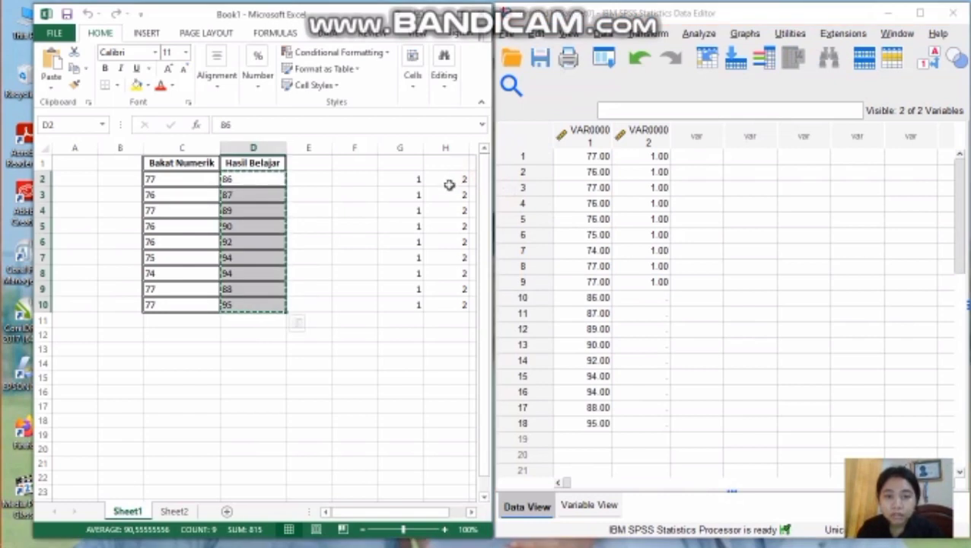
mouse_move(452, 180)
left_mouse_down()
mouse_move(461, 314)
mouse_move(462, 176)
left_mouse_up()
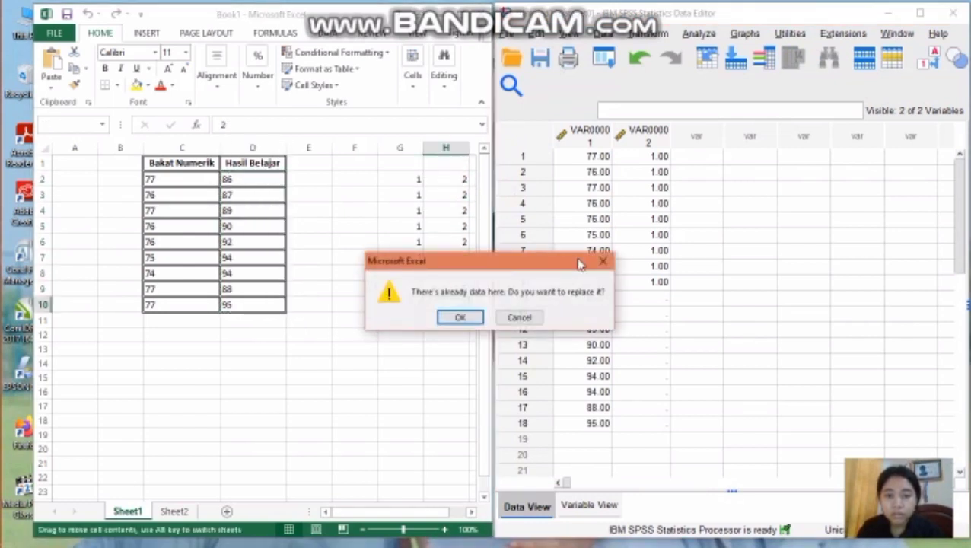
left_click(602, 261)
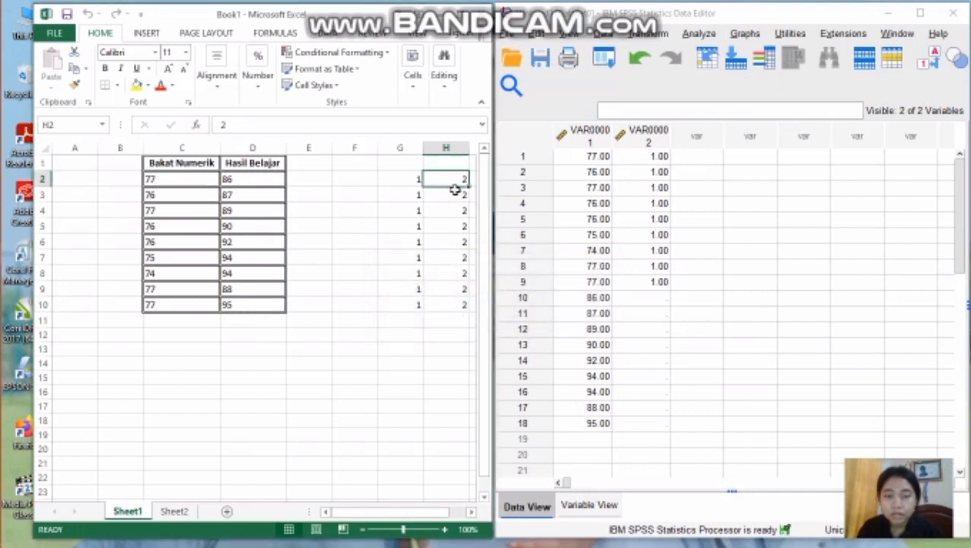
right_click(453, 182)
key("Escape")
double_click(454, 182)
left_click_drag(453, 182, 459, 239)
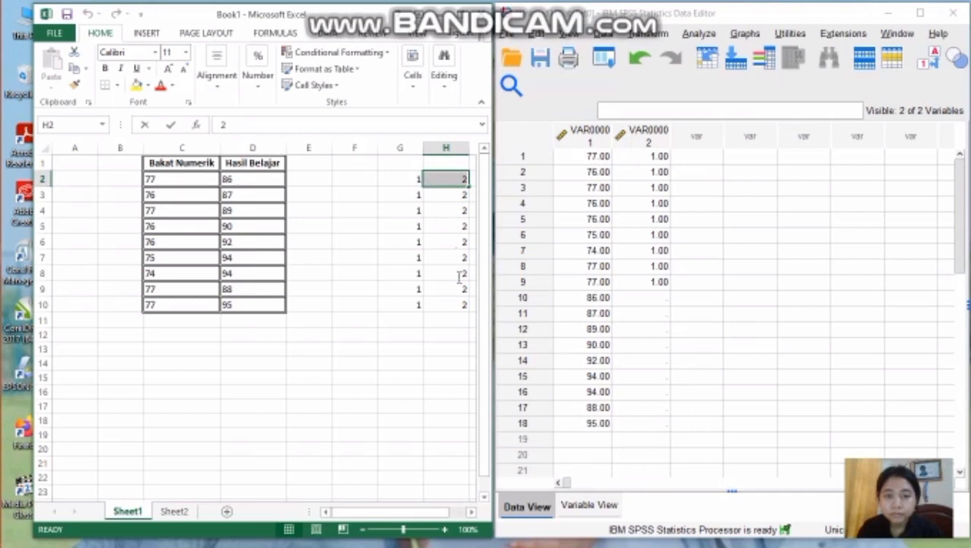
double_click(460, 182)
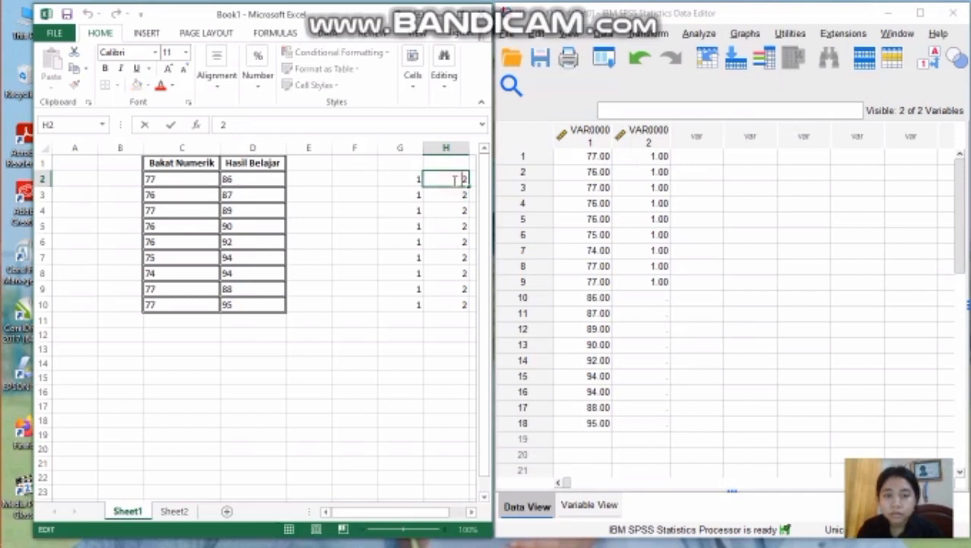
left_click_drag(453, 179, 465, 227)
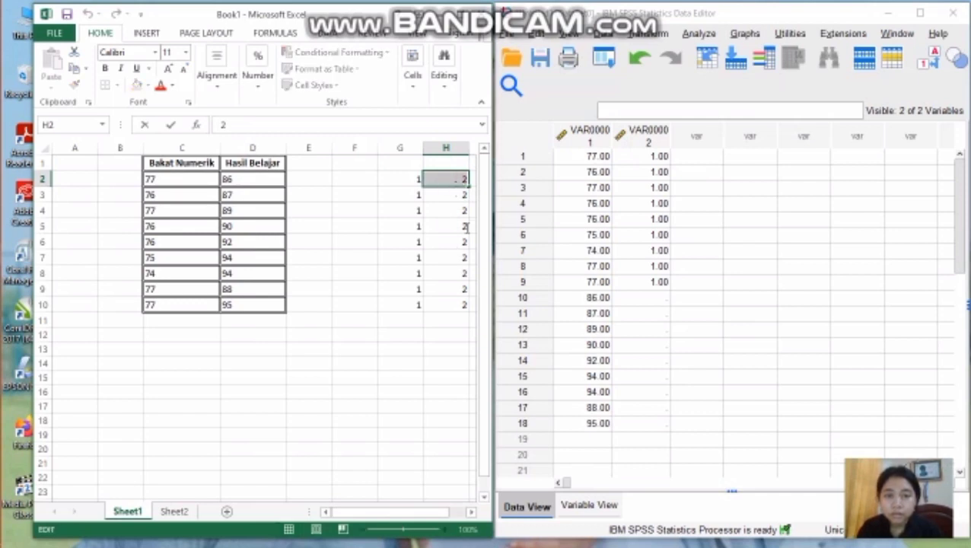
right_click(454, 177)
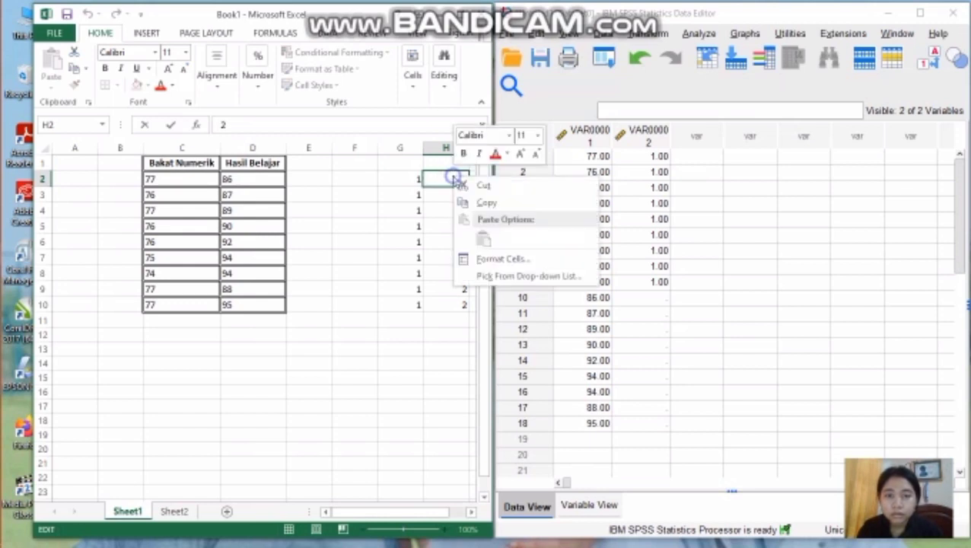
left_click(456, 179)
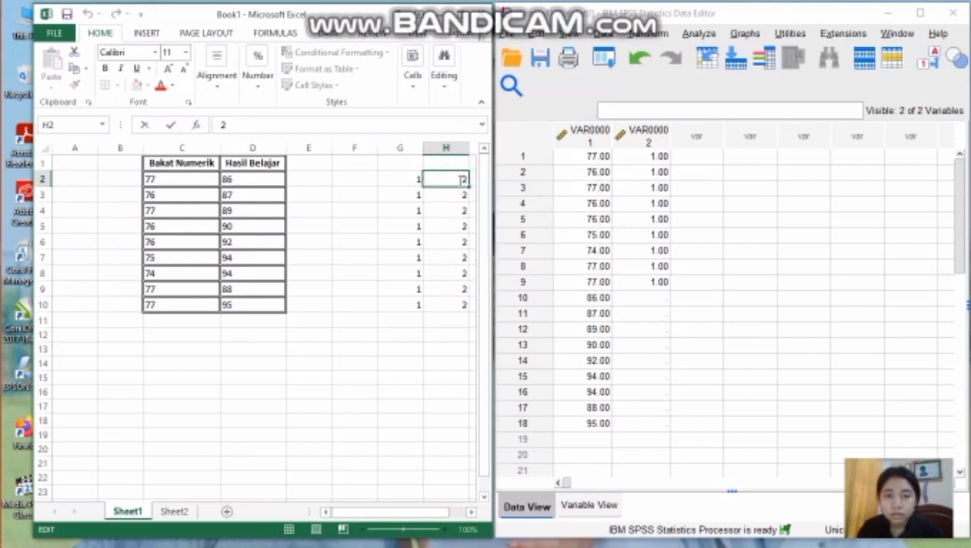
key("Escape")
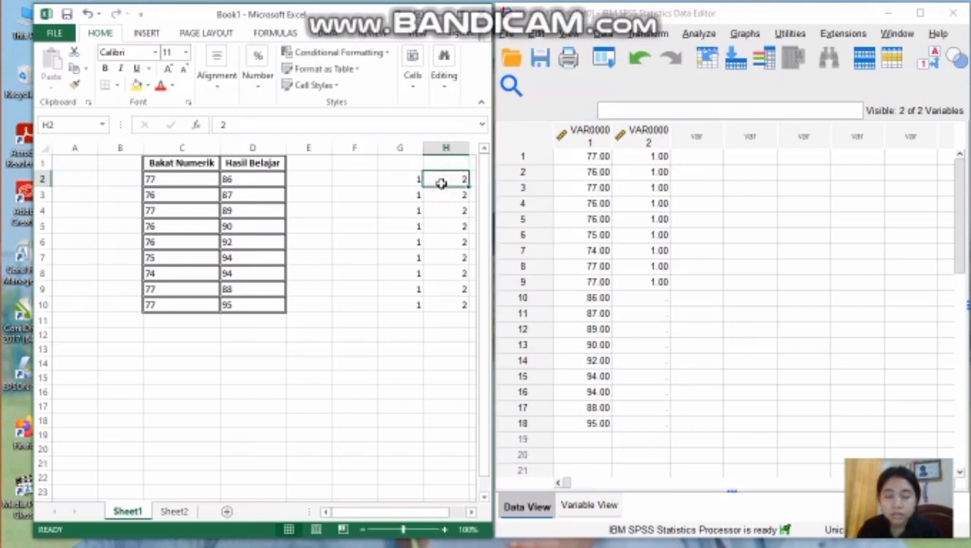
double_click(442, 183)
left_click_drag(457, 181, 456, 271)
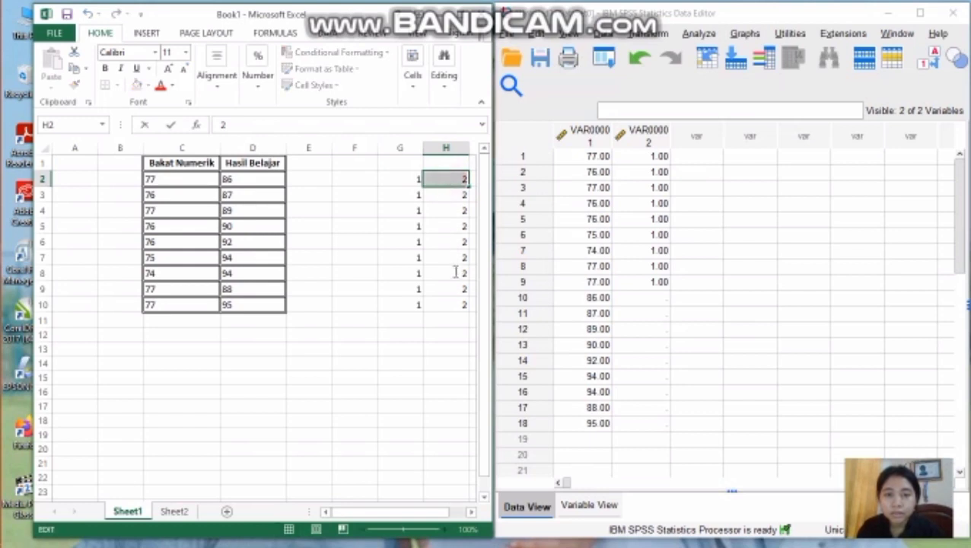
left_click(467, 184)
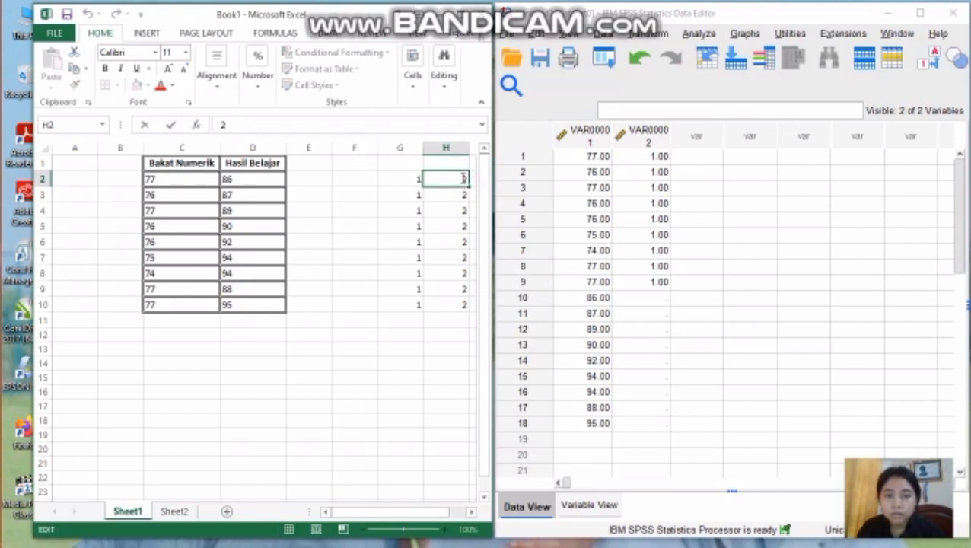
double_click(463, 178)
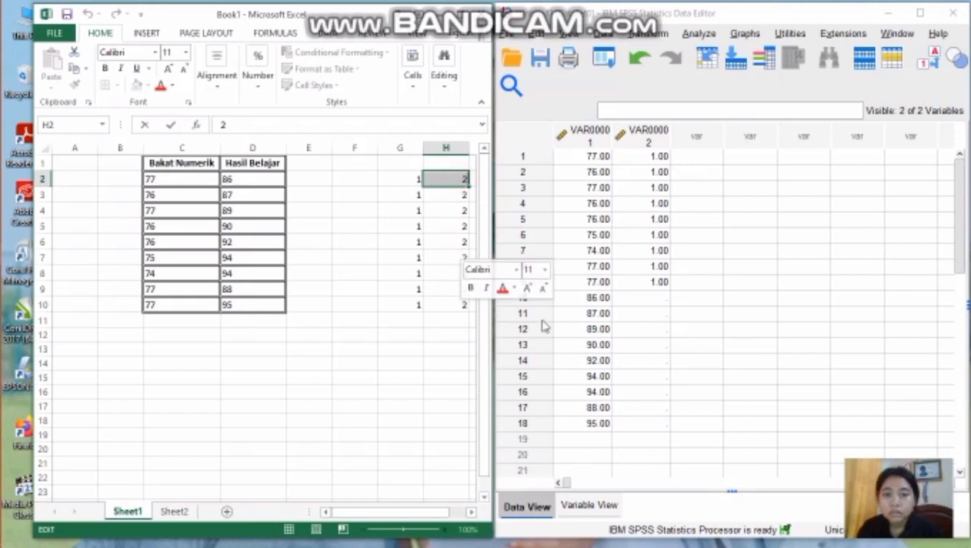
Step: Enter the group code 2 in rows 10 to 18 of the second SPSS column
left_click(653, 300)
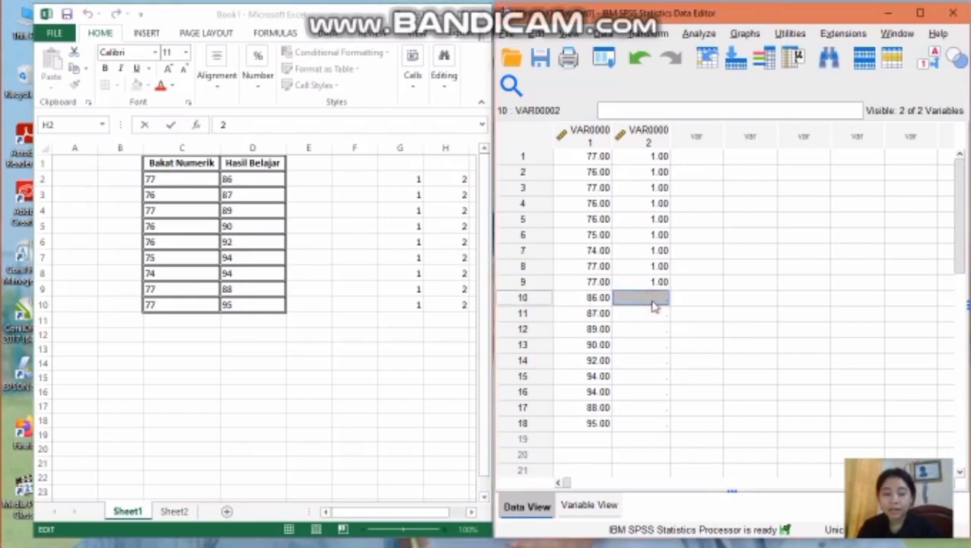
type("2")
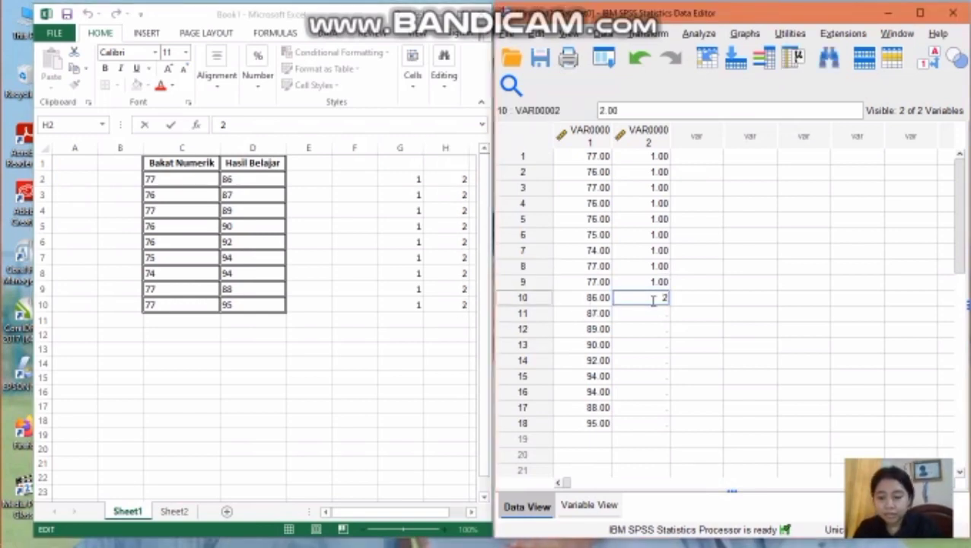
key("Return")
type("2")
key("Return")
type("2")
key("Return")
type("2")
key("Return")
type("2")
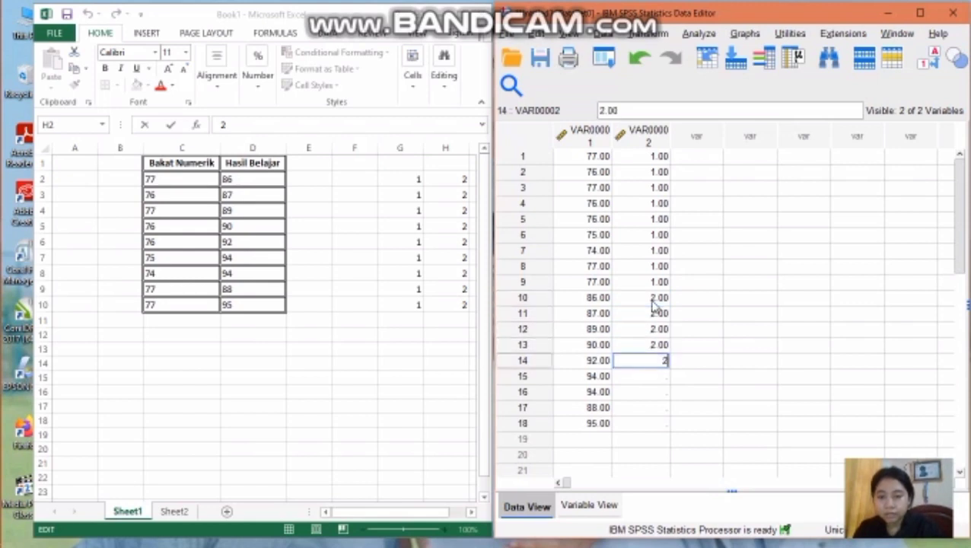
key("Return")
type("2")
key("Return")
type("2")
key("Return")
type("2")
key("Return")
type("2")
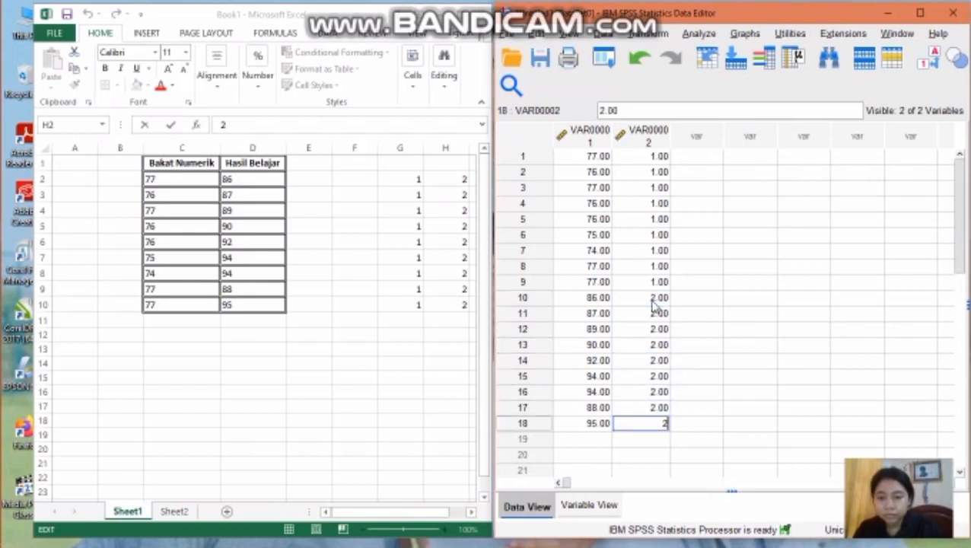
key("Return")
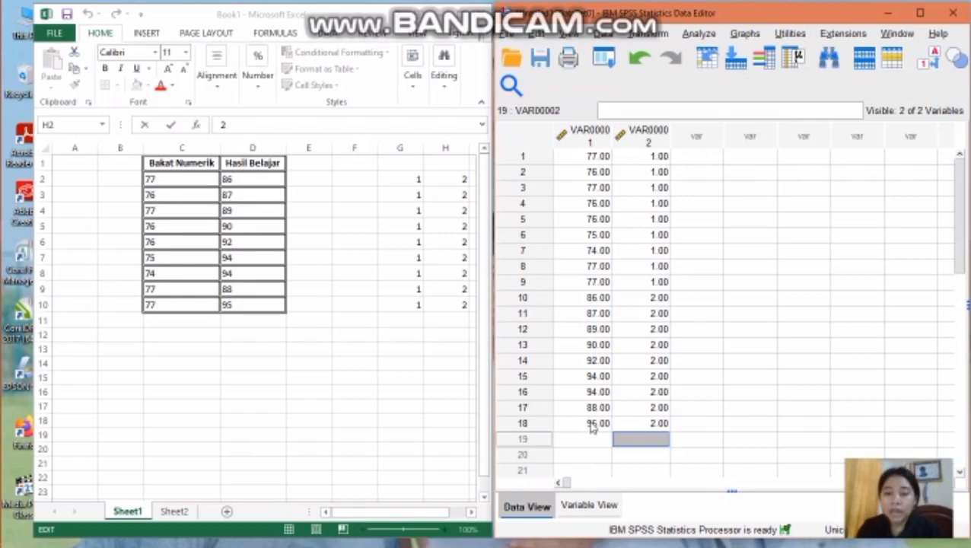
Step: Show the variable definitions in a maximized SPSS Data Editor and set the decimals of both variables to 0
left_click(589, 506)
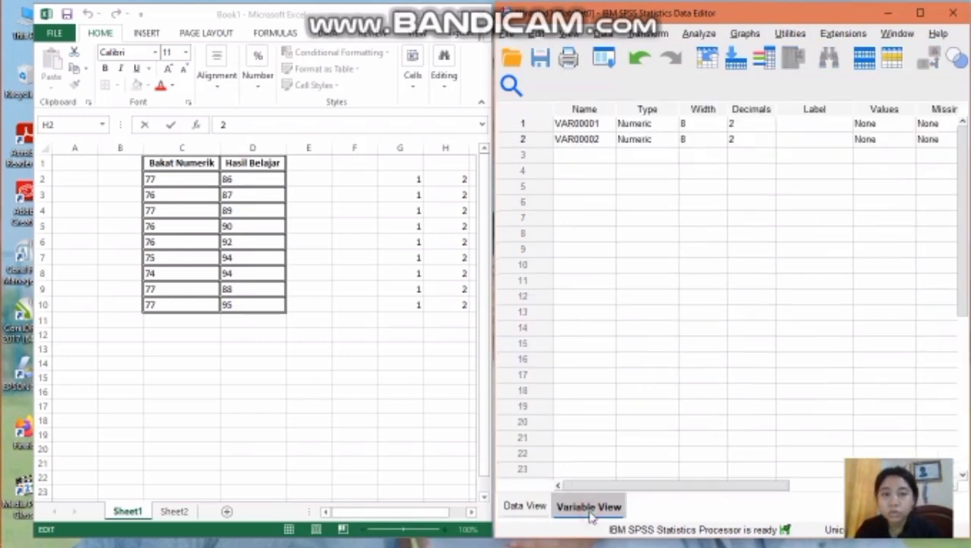
left_click(921, 15)
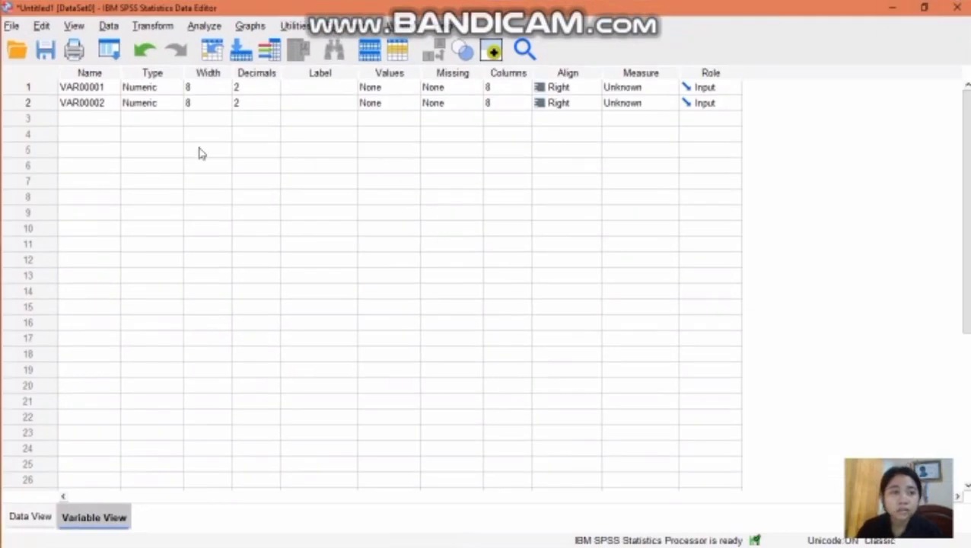
double_click(107, 87)
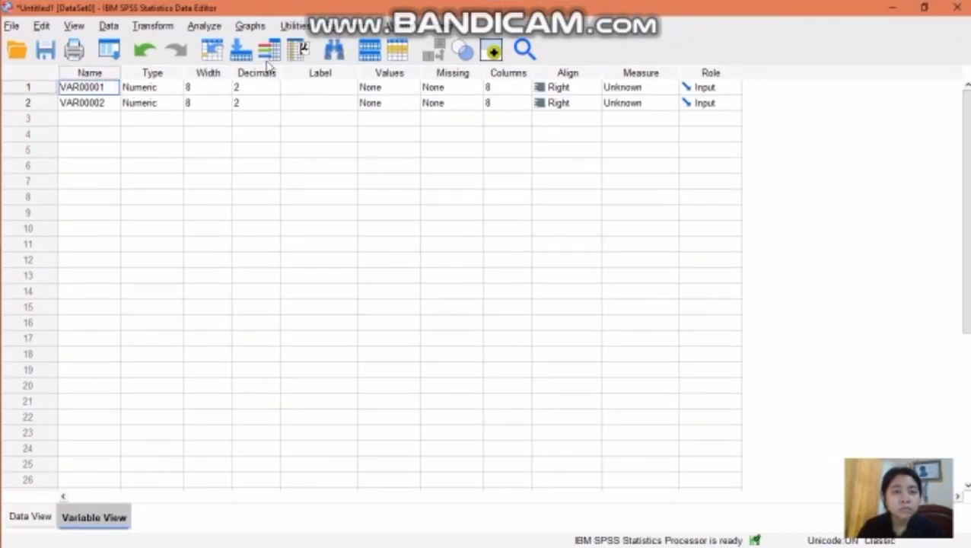
left_click(244, 87)
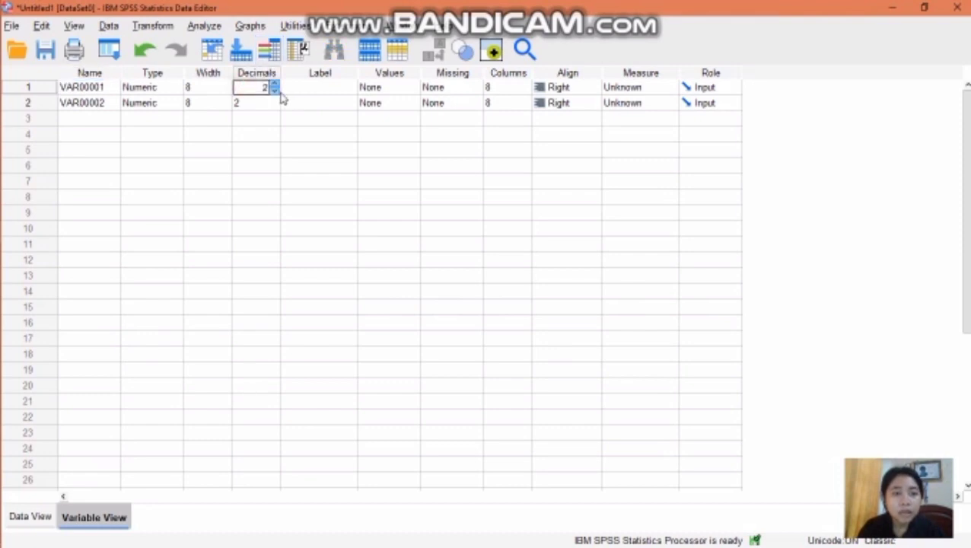
left_click(277, 91)
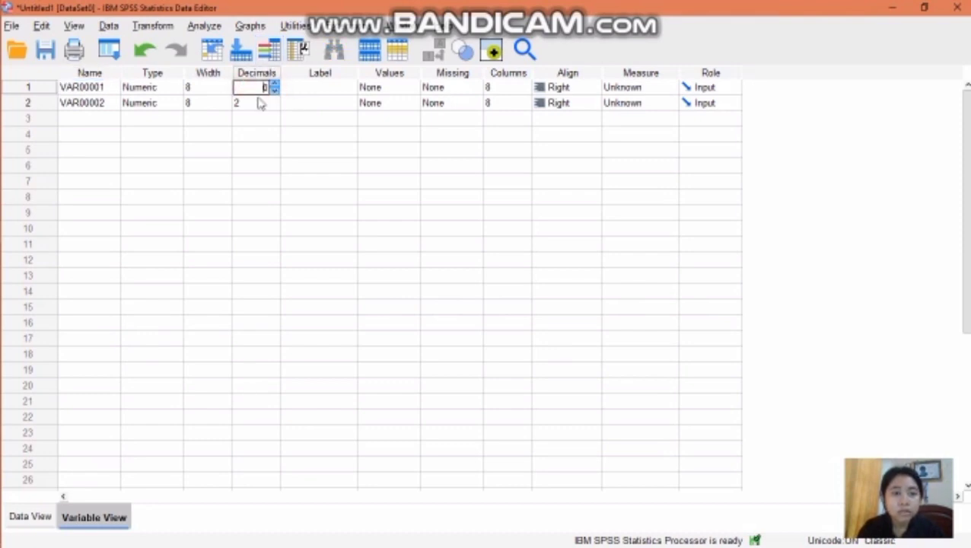
left_click(250, 102)
left_click(277, 106)
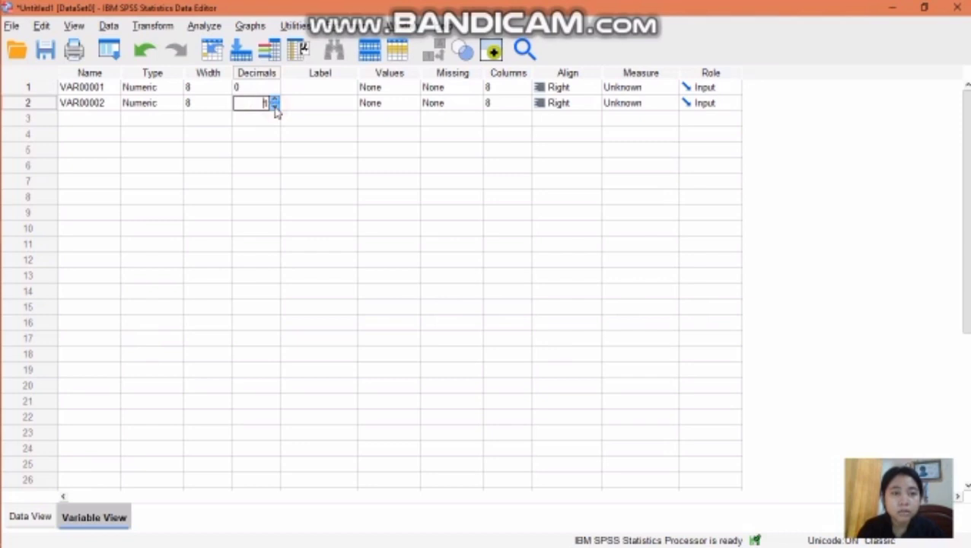
Step: Rename the first variable as Nilai
left_click(99, 88)
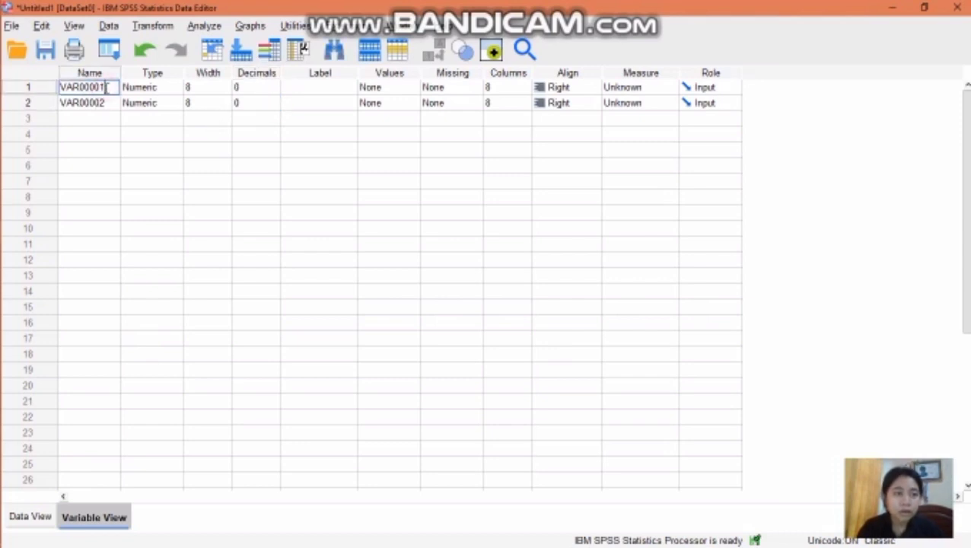
key("BackSpace")
key("BackSpace")
key("BackSpace")
key("BackSpace")
key("BackSpace")
key("BackSpace")
key("BackSpace")
key("BackSpace")
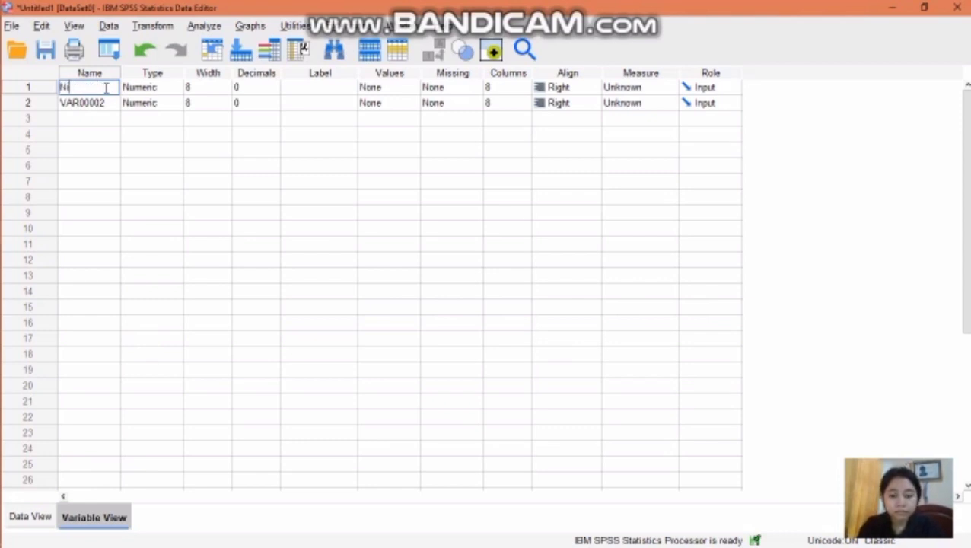
type("Nilai")
key("Return")
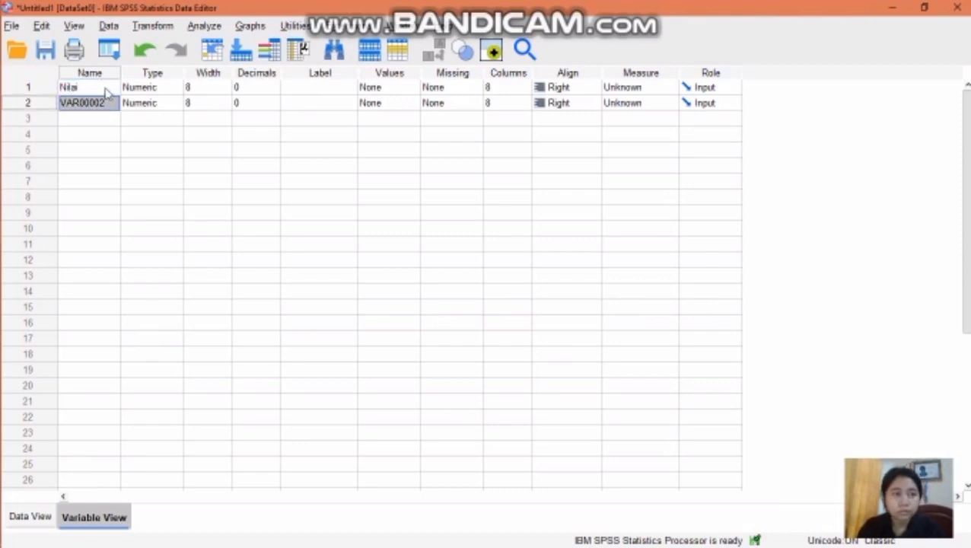
Step: Rename the second variable as Kelas
double_click(106, 103)
key("BackSpace")
key("BackSpace")
key("BackSpace")
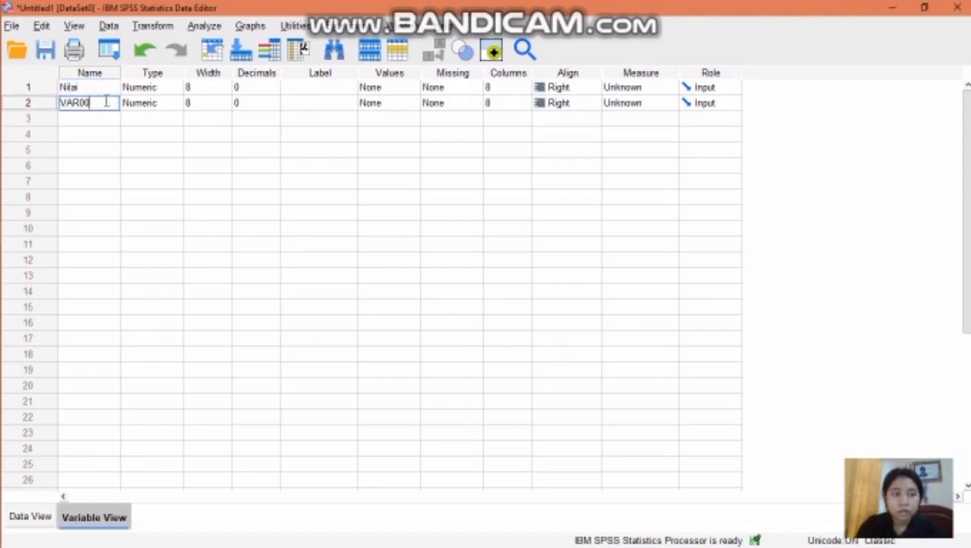
key("BackSpace")
key("BackSpace")
key("BackSpace")
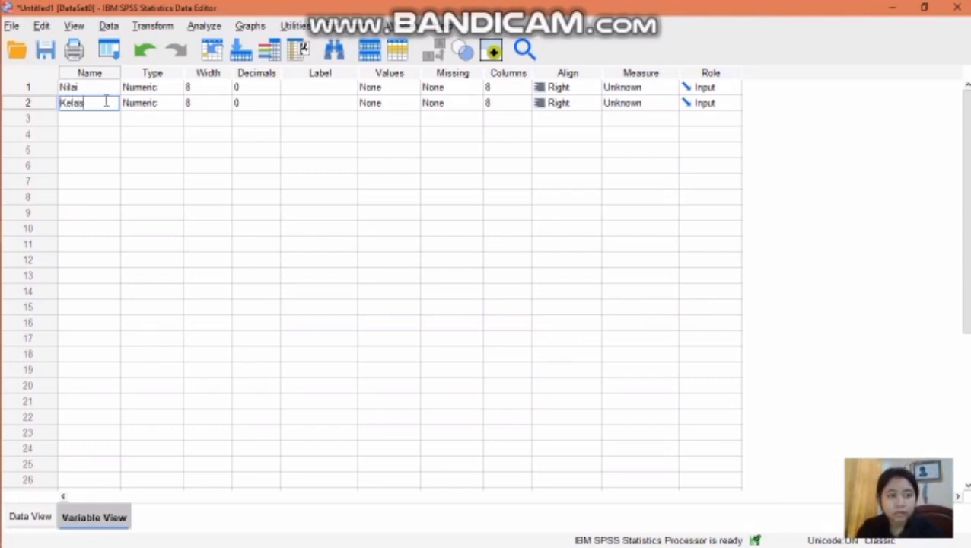
key("Return")
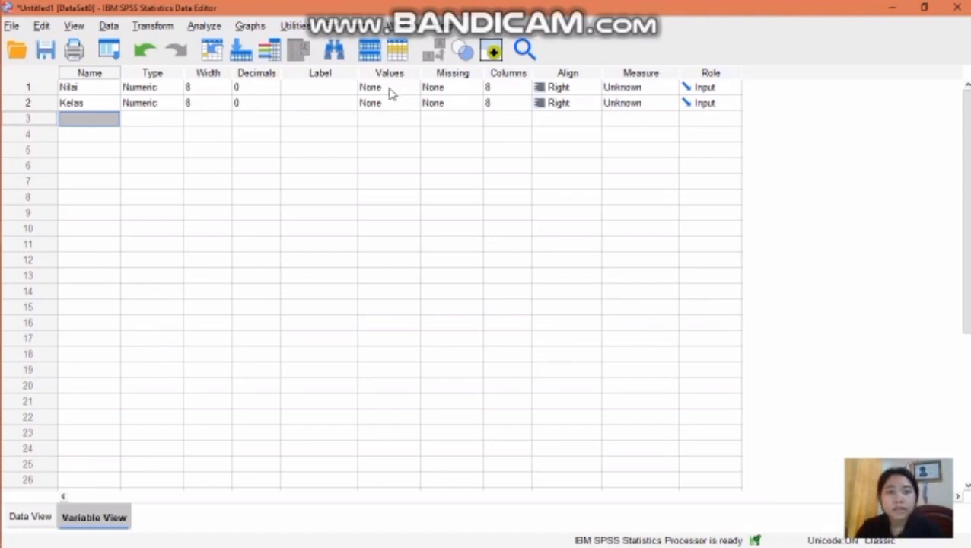
Step: Give the variables Nilai and Kelas the labels Nilai and Kelas respectively
left_click(303, 87)
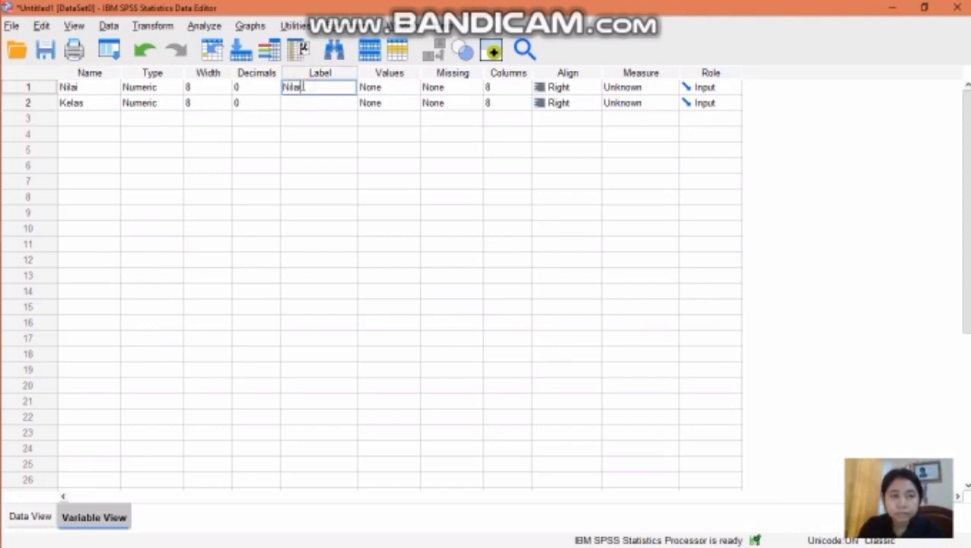
key("Return")
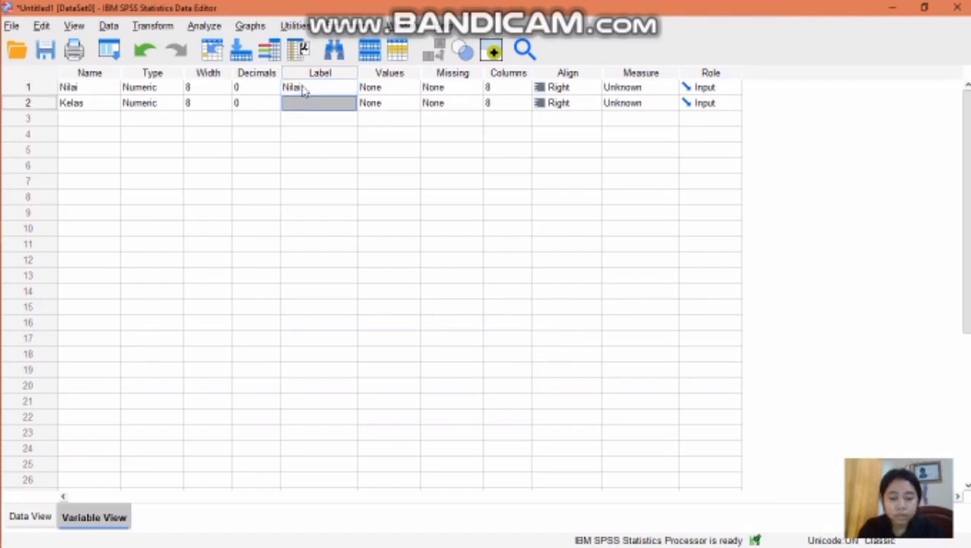
type("Kelas")
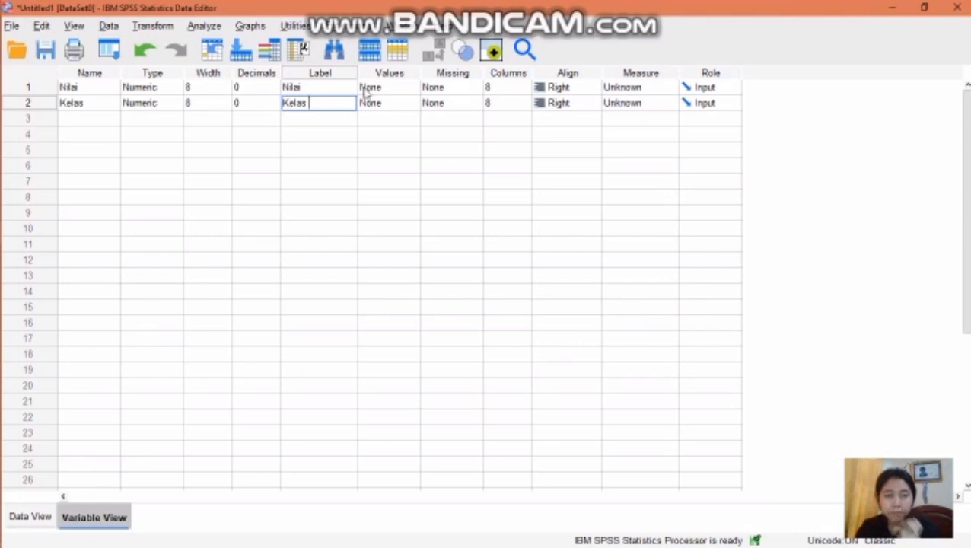
left_click(398, 90)
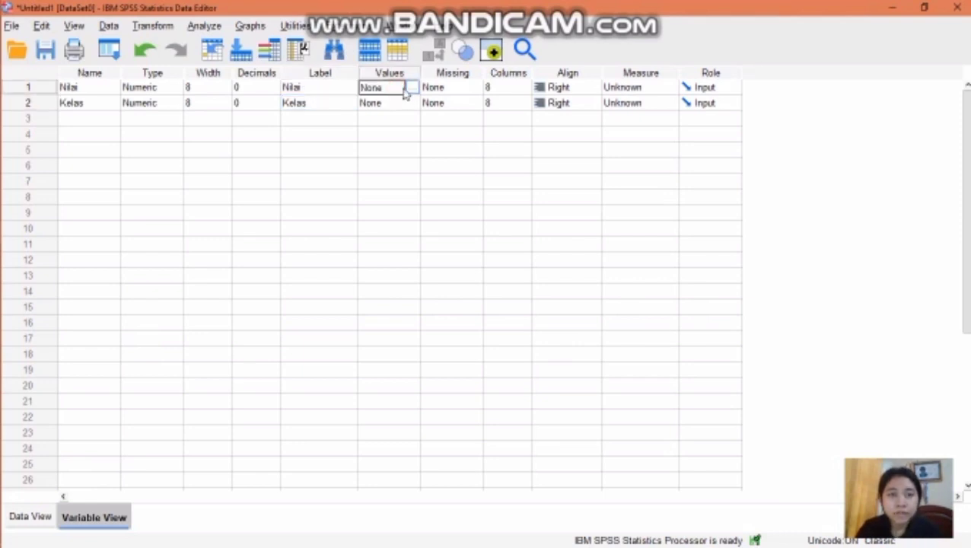
left_click(410, 92)
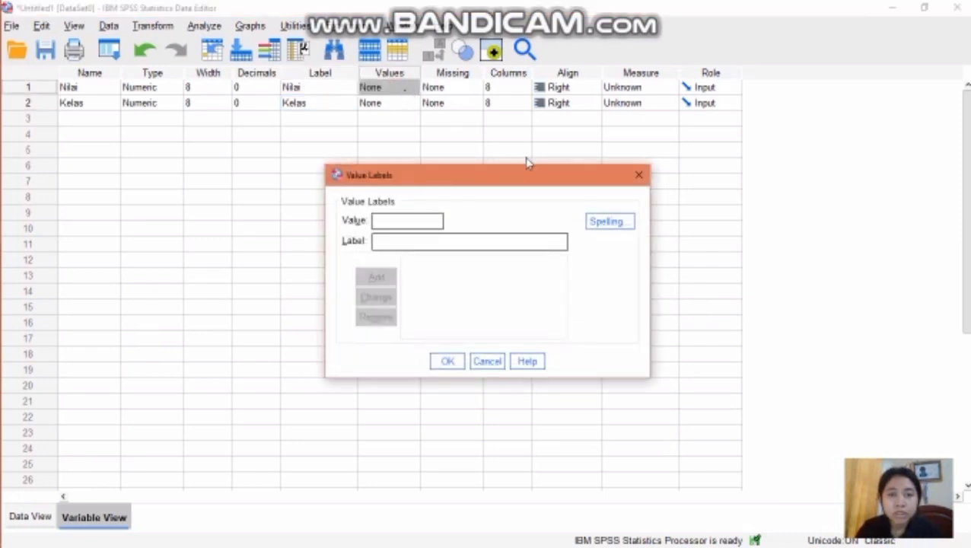
left_click(641, 176)
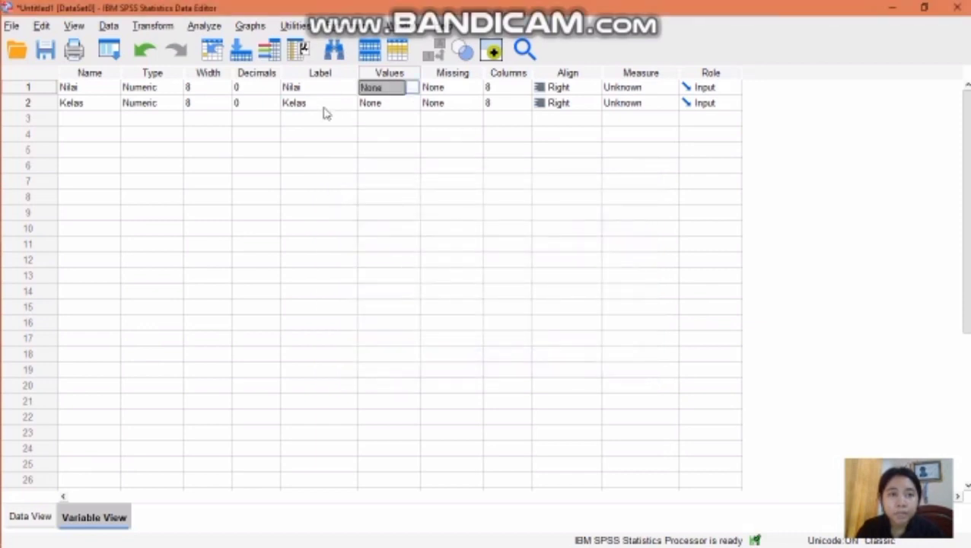
Step: Add the value label Bakat Numerik for value 1 of the variable Kelas
left_click(404, 106)
left_click(411, 107)
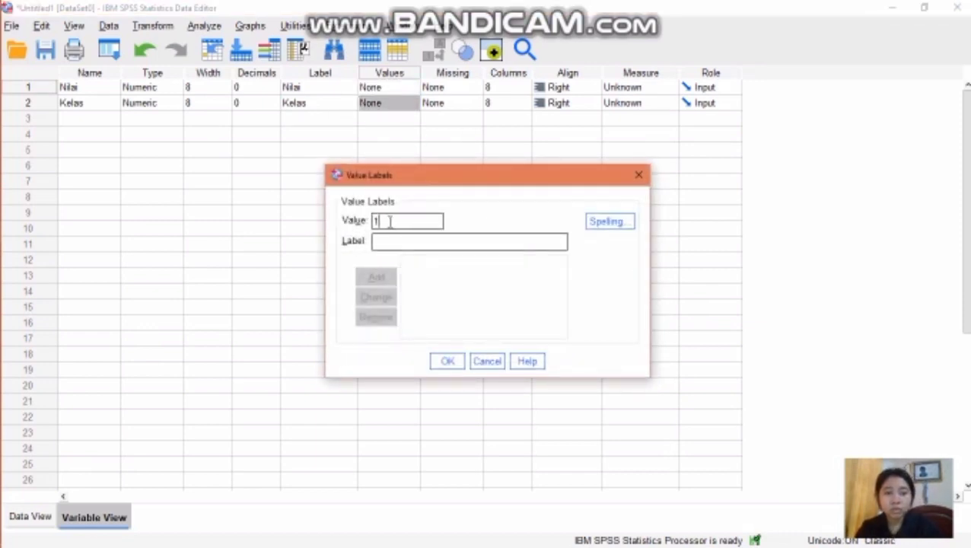
type("1")
left_click(384, 240)
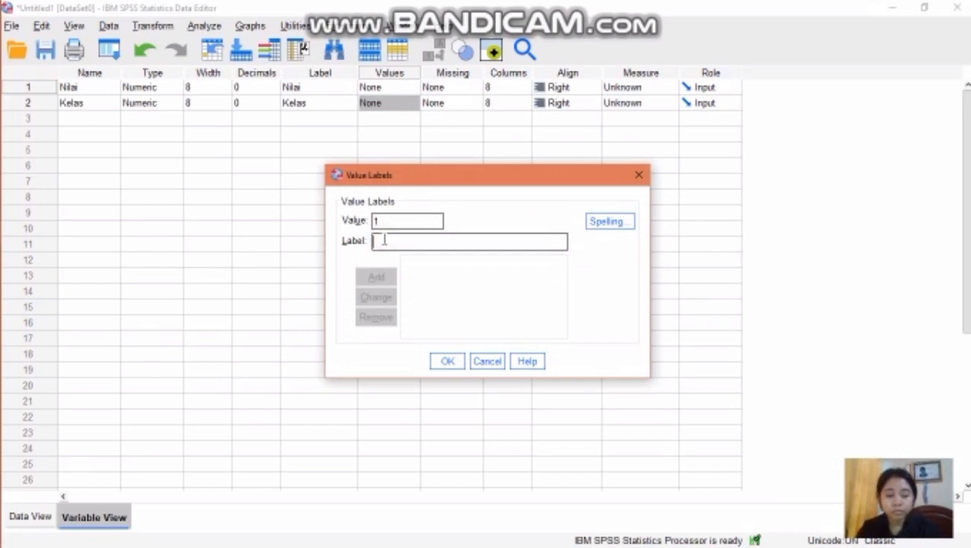
type("b")
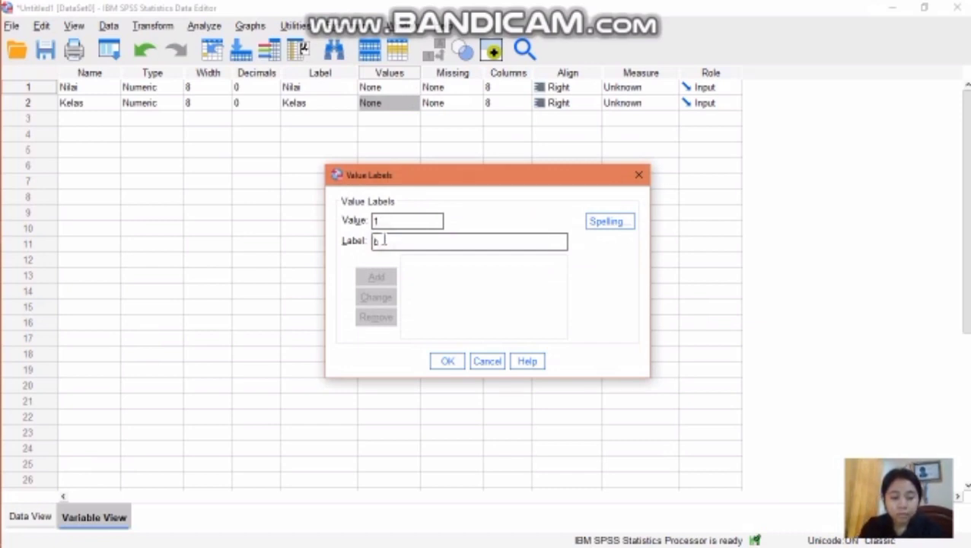
key("BackSpace")
type("Baka")
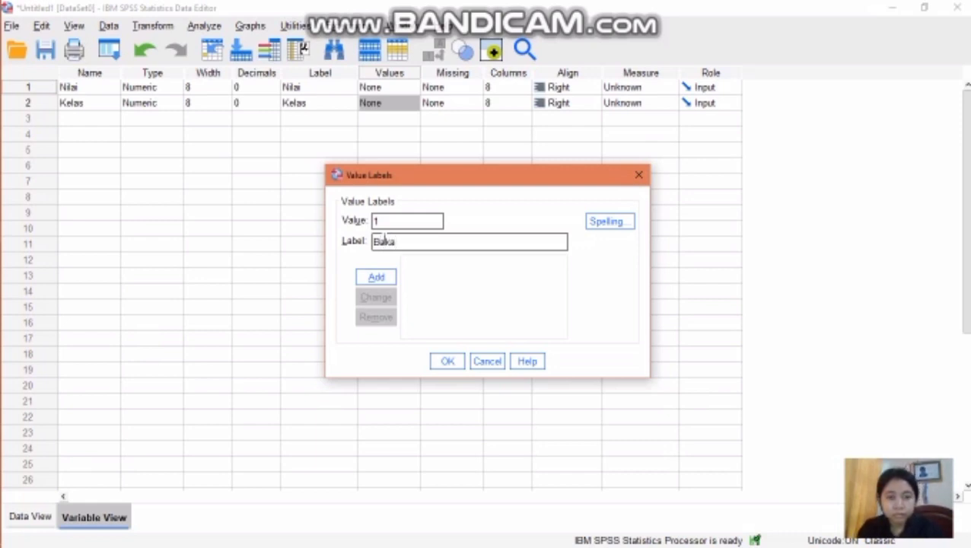
type("t Numerik")
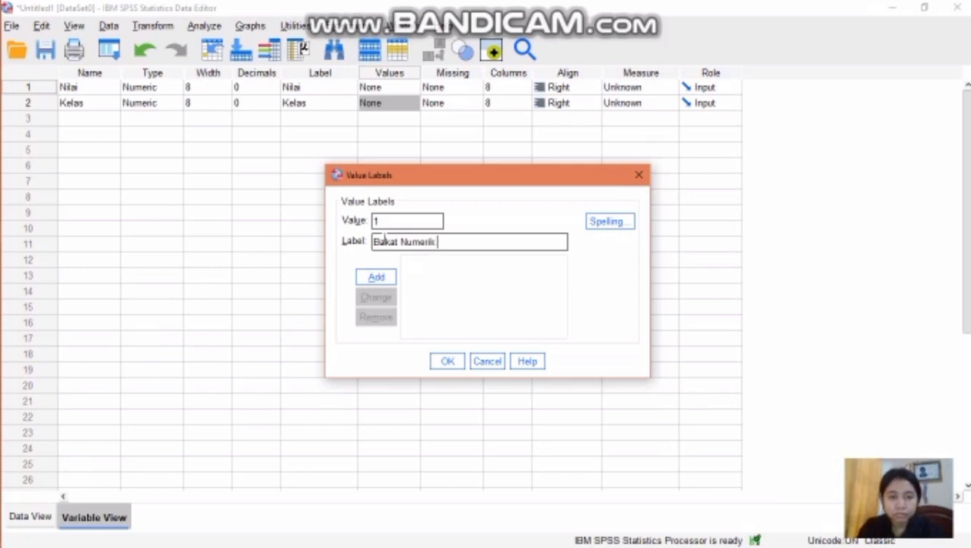
left_click(382, 281)
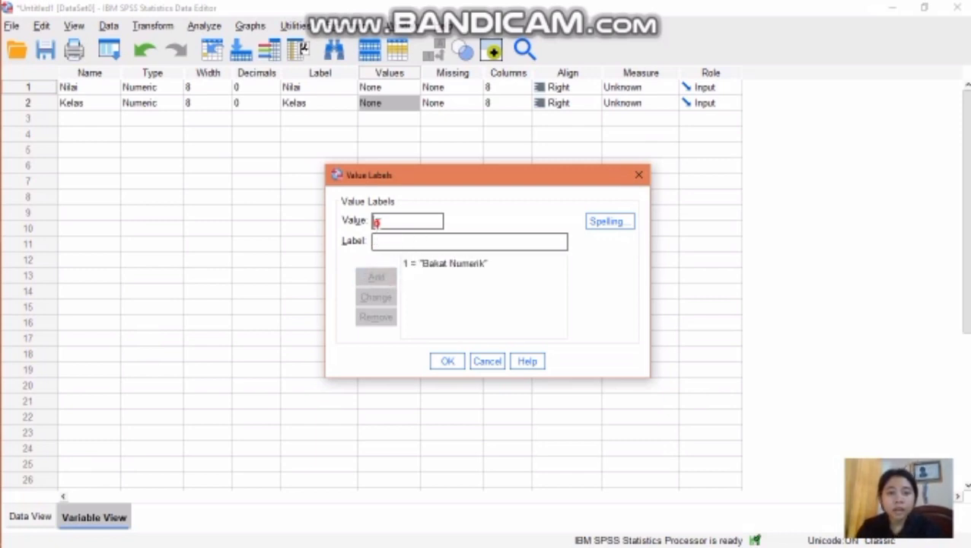
Step: Add the value label Hasil Belajar for value 2 of Kelas and apply the value labels
left_click(378, 241)
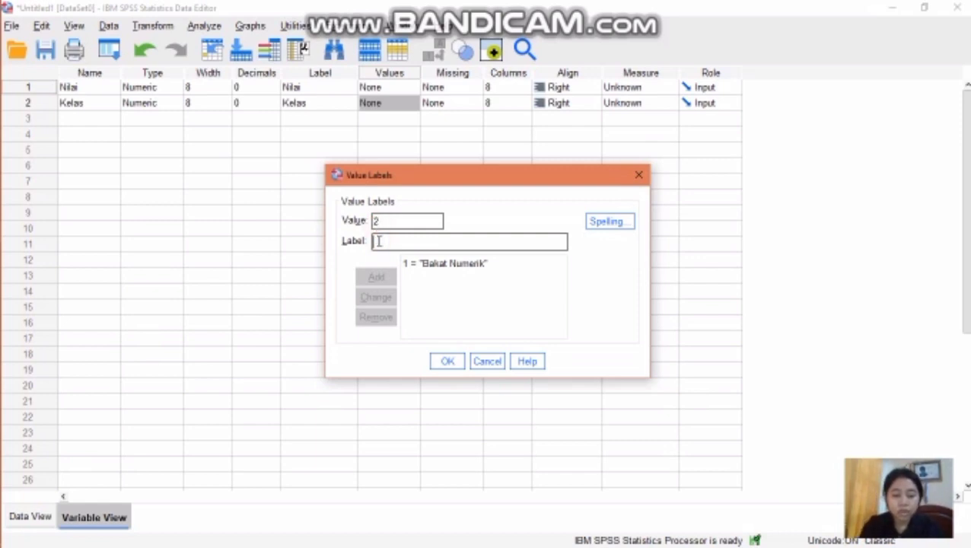
type("Ba")
key("BackSpace")
type("H")
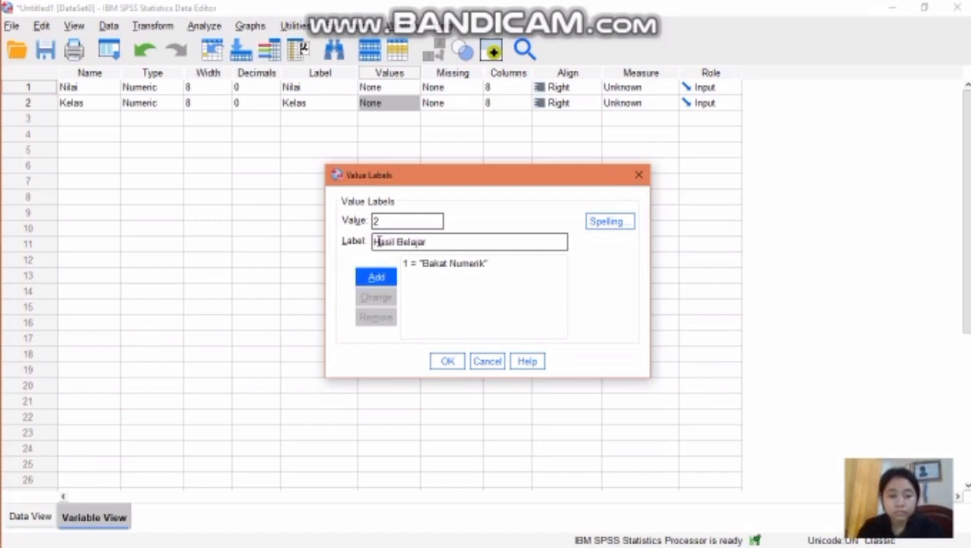
left_click(376, 276)
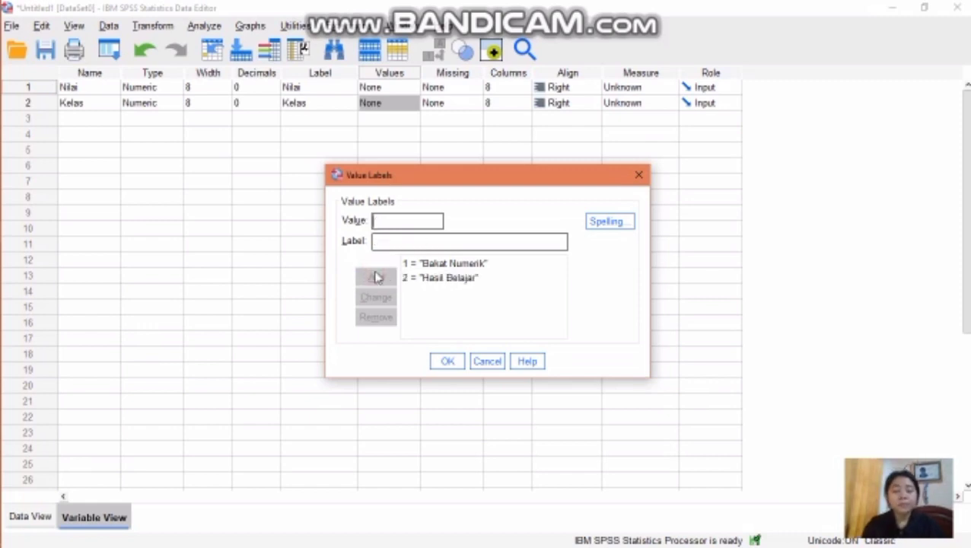
left_click(445, 362)
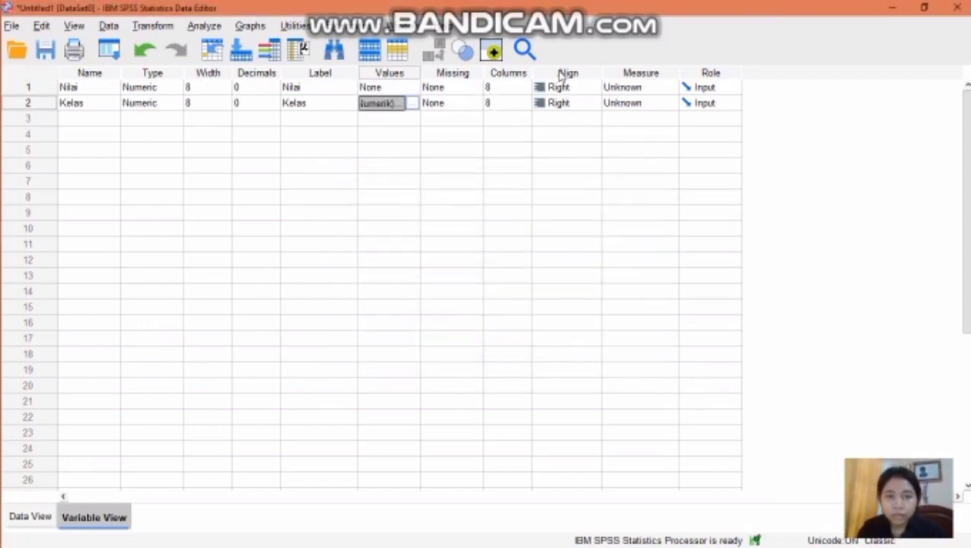
Step: Set the measurement level of Nilai to Scale and of Kelas to Nominal
left_click(637, 89)
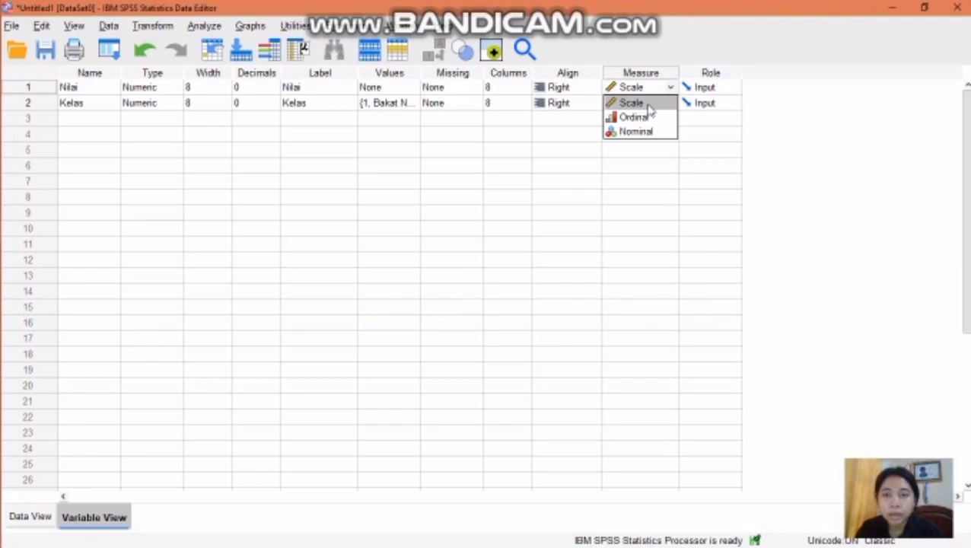
left_click(650, 109)
left_click(649, 106)
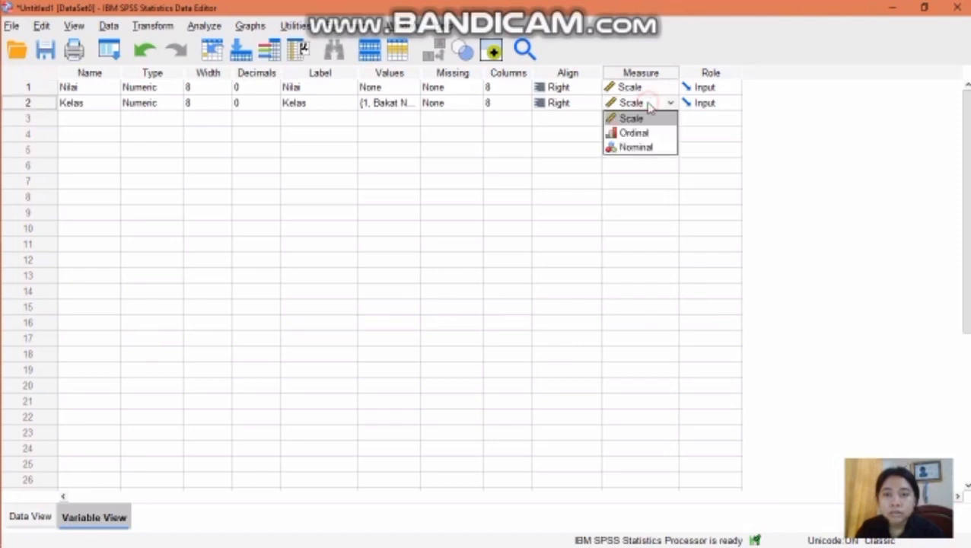
left_click(636, 147)
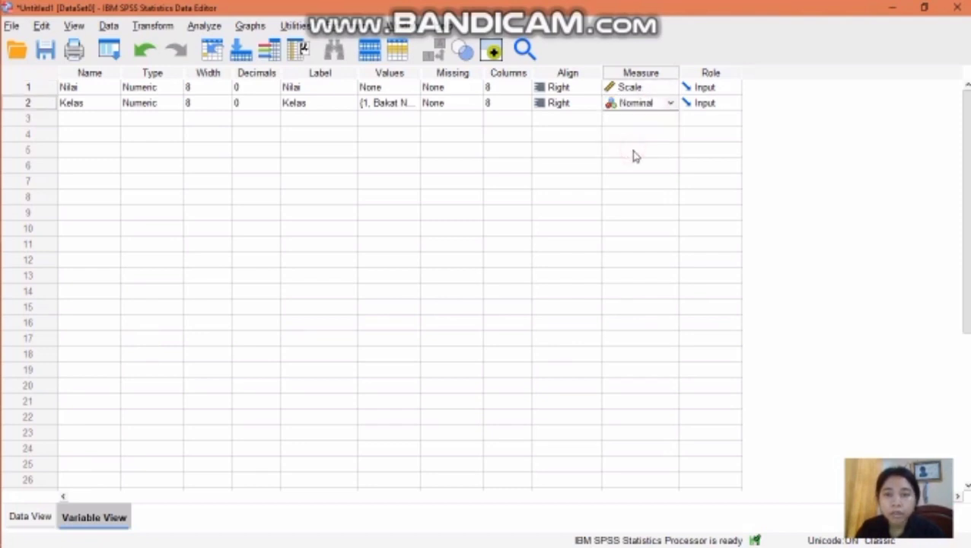
Step: Set up an Explore analysis from the data view with Nilai as the dependent variable and Kelas as the factor
left_click(36, 515)
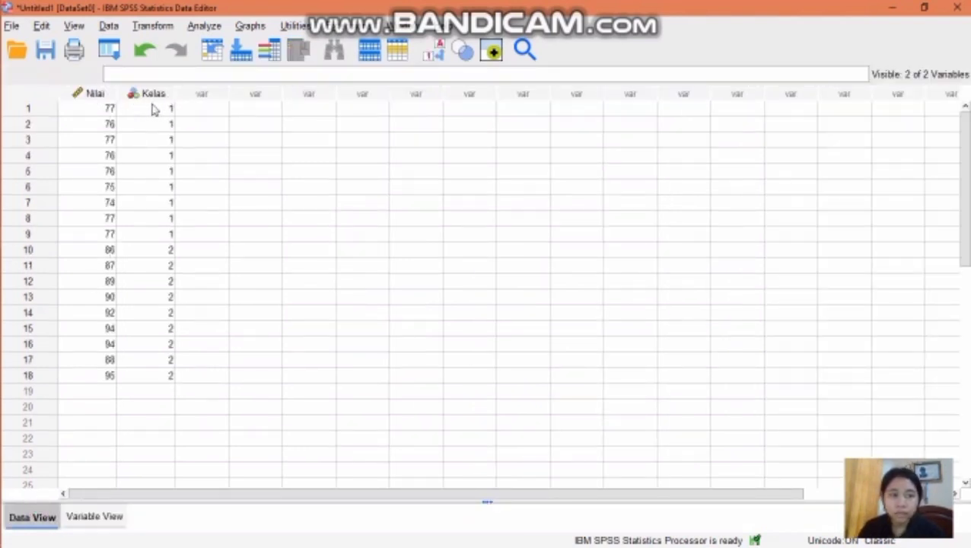
left_click(205, 25)
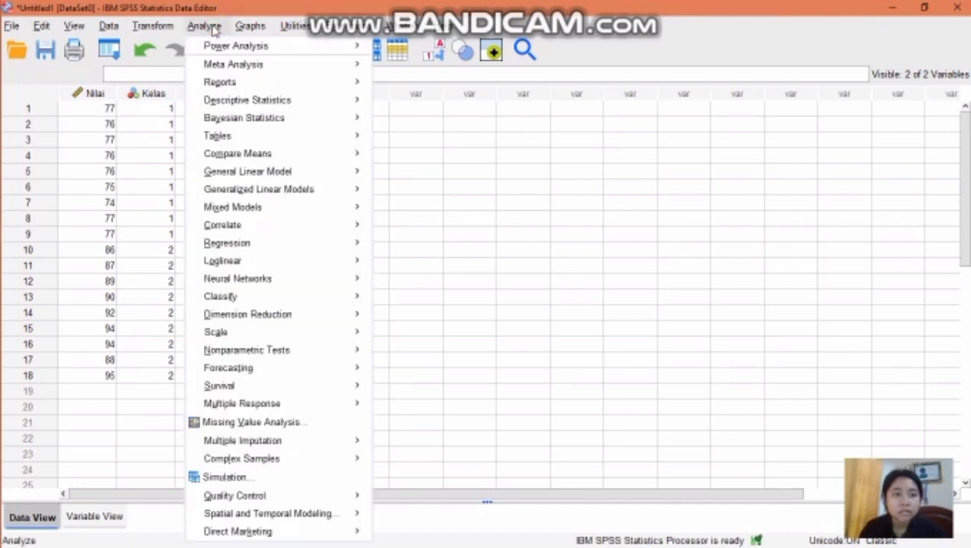
mouse_move(242, 101)
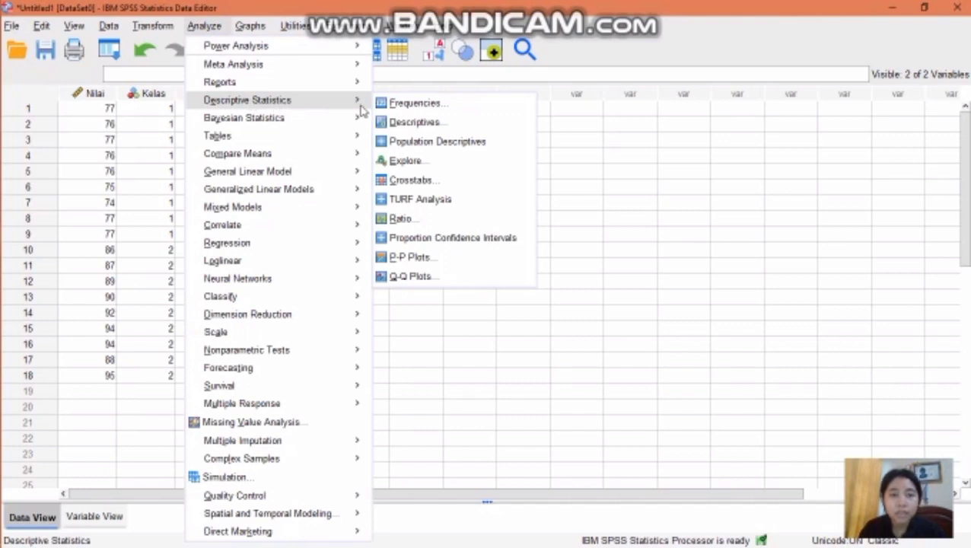
left_click(403, 160)
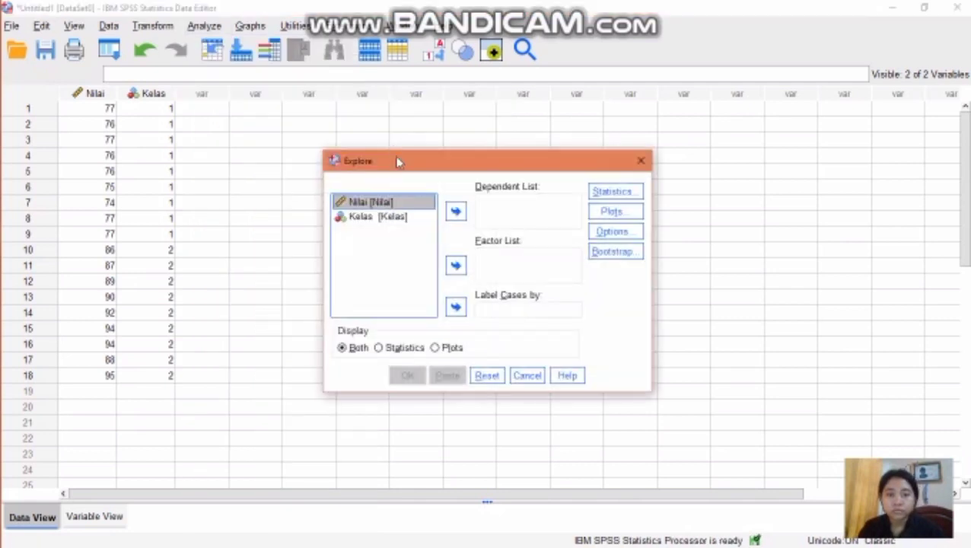
left_click(455, 212)
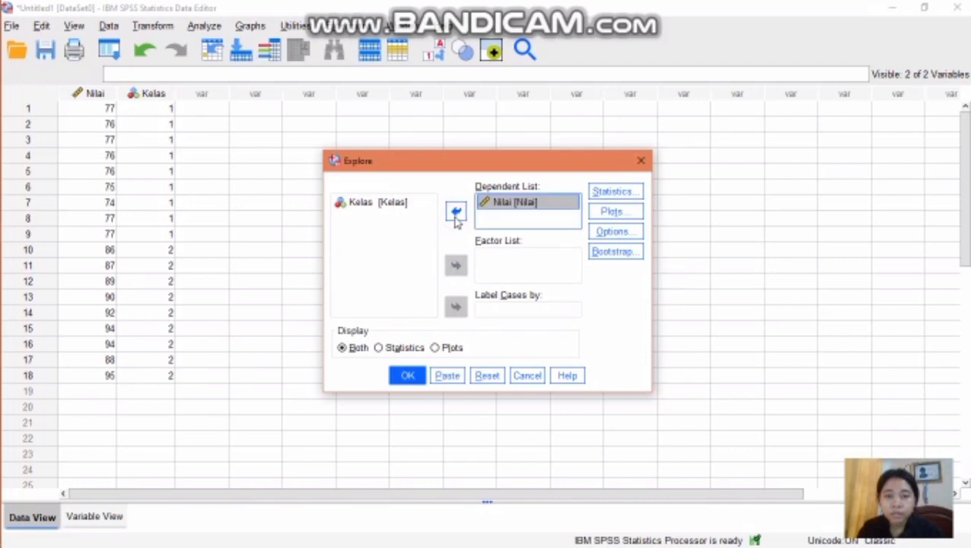
left_click(401, 206)
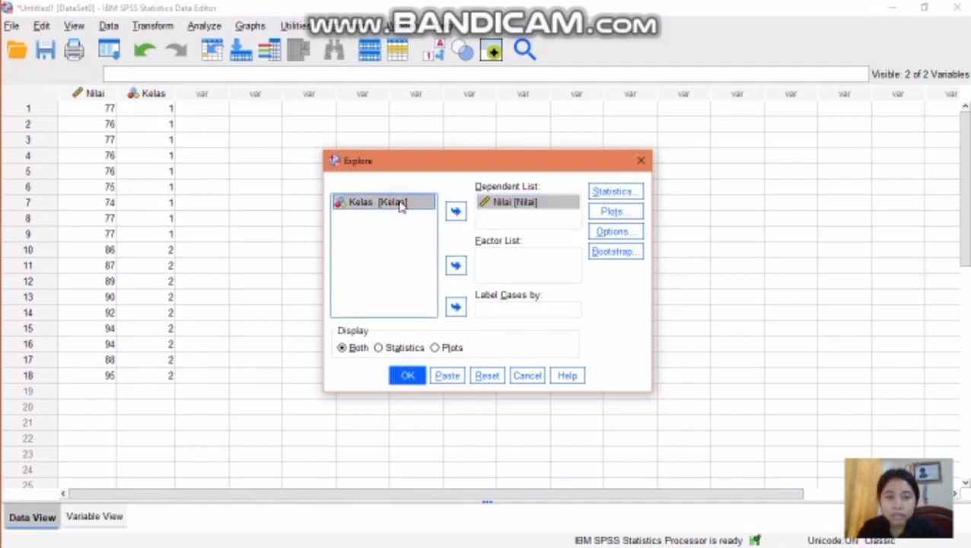
left_click(456, 266)
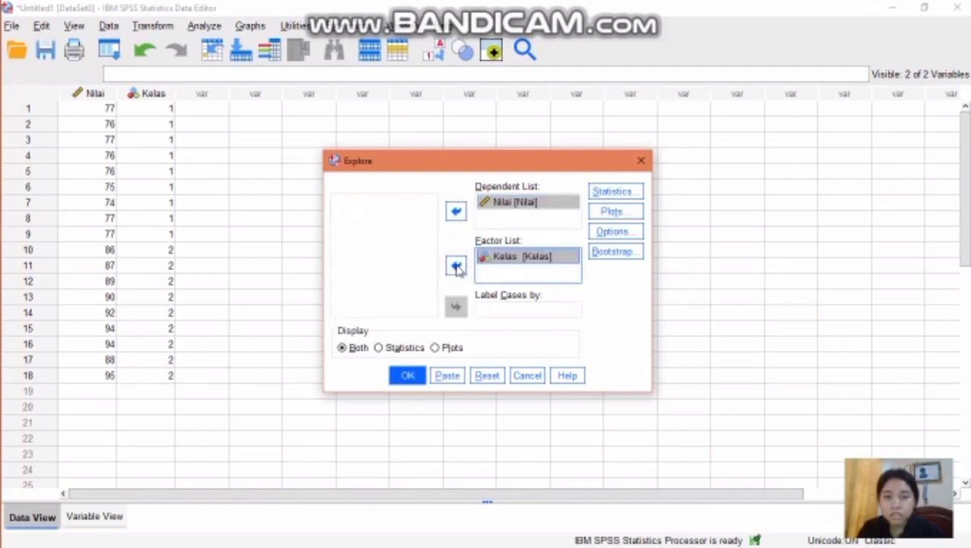
Step: Include normality plots with tests in the Explore analysis and run it
left_click(630, 214)
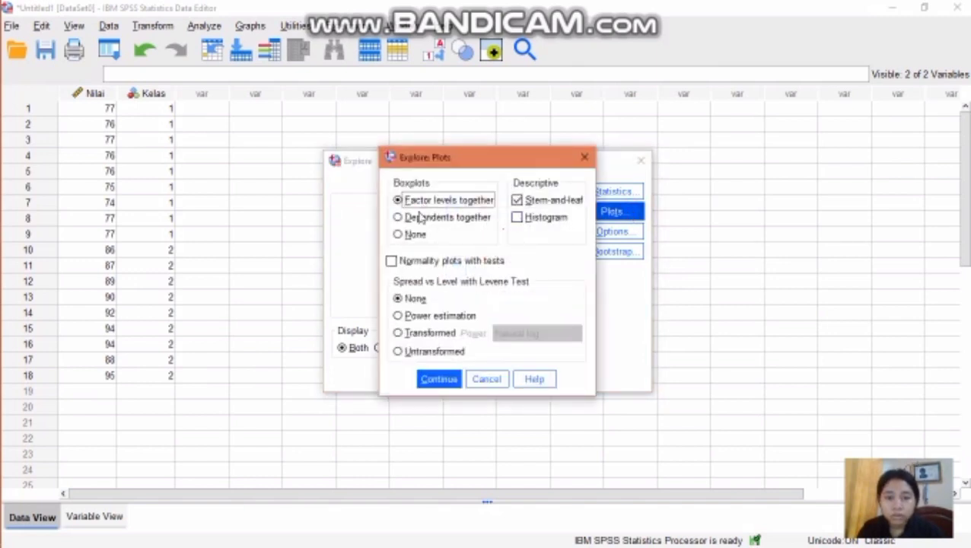
left_click(390, 262)
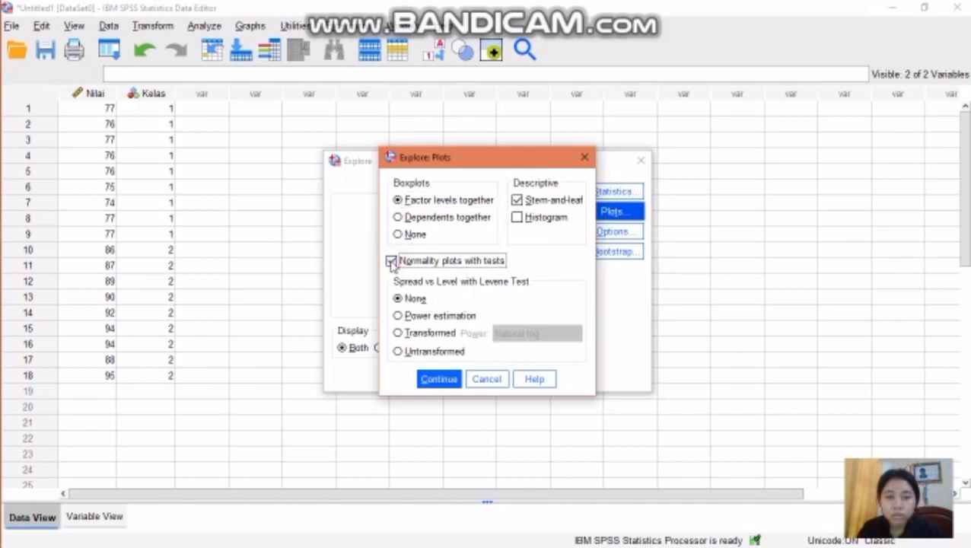
left_click(431, 383)
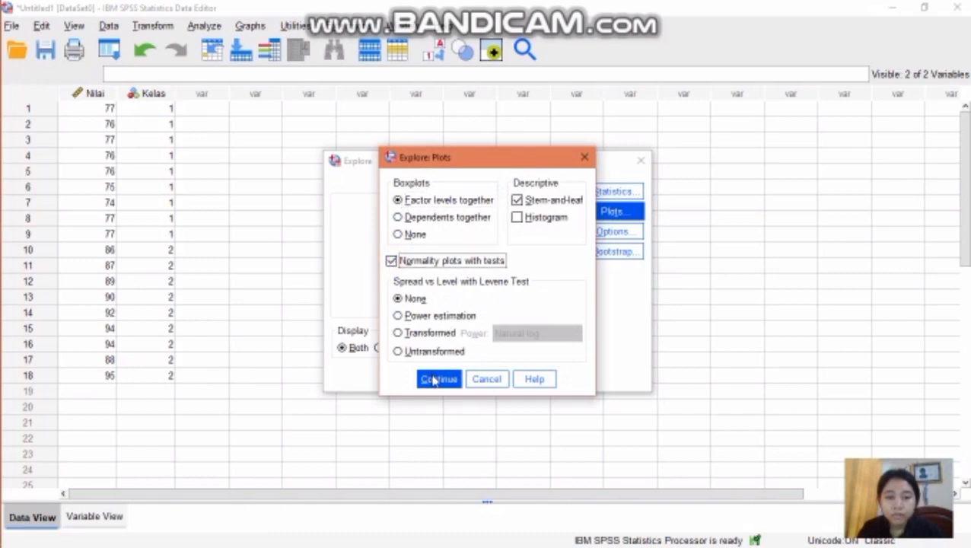
left_click(435, 381)
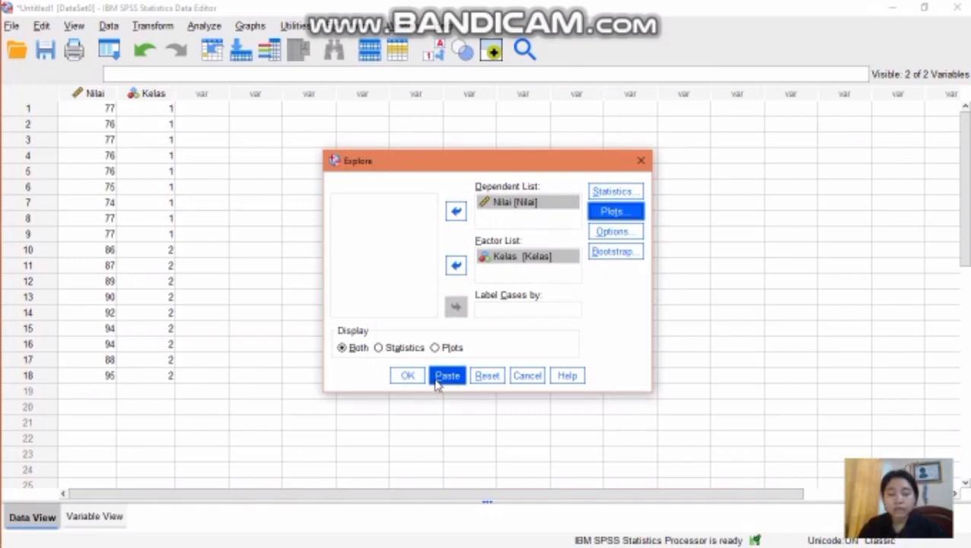
left_click(410, 378)
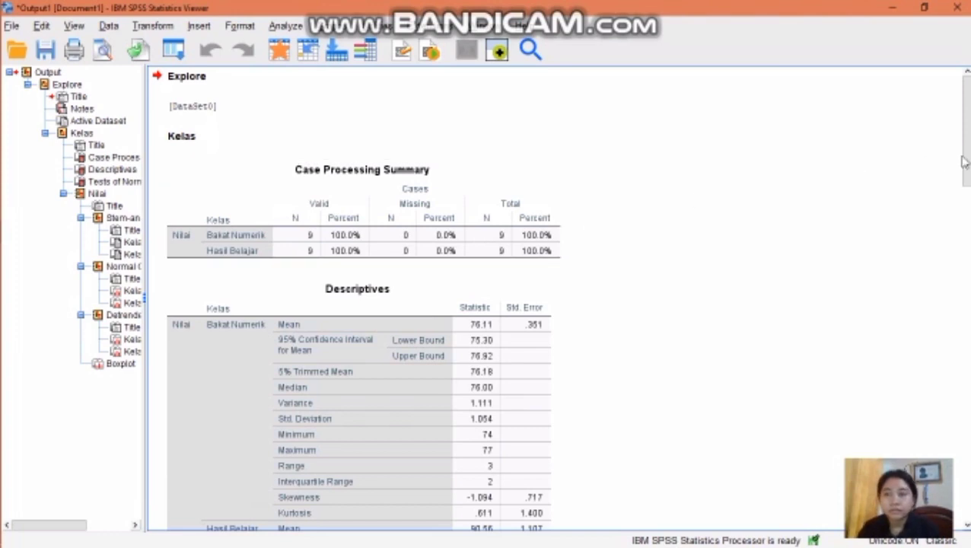
Step: Examine the Tests of Normality table in the output and switch to the Uji Normalitas document in Word
left_click_drag(964, 156, 965, 297)
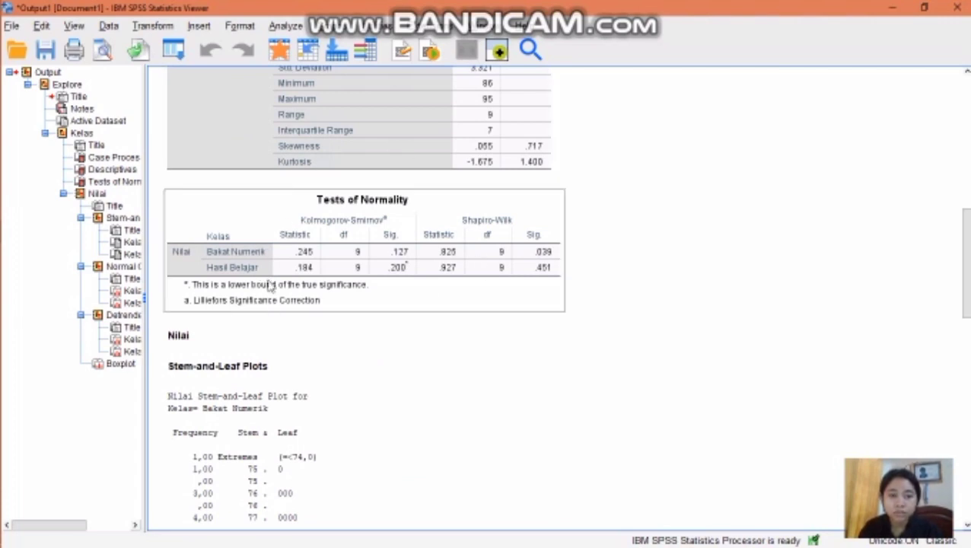
mouse_move(3, 263)
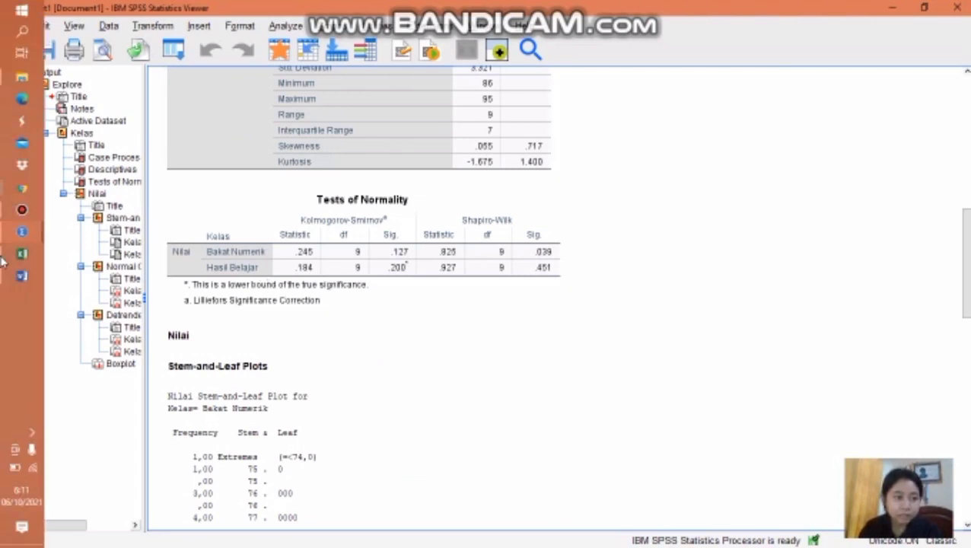
mouse_move(22, 279)
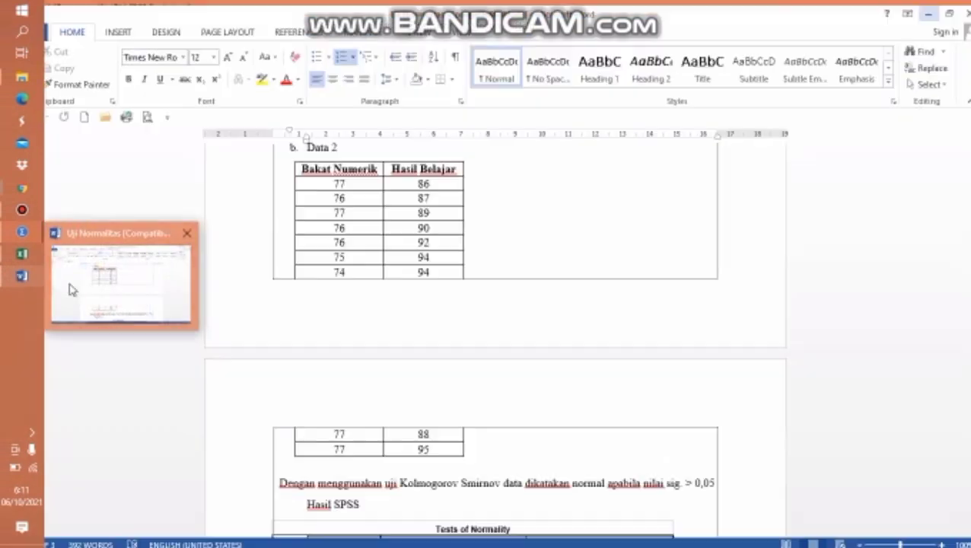
Step: Switch to the Uji Normalitas document in Word and review the Data 2 Tests of Normality table and its conclusion
left_click(71, 283)
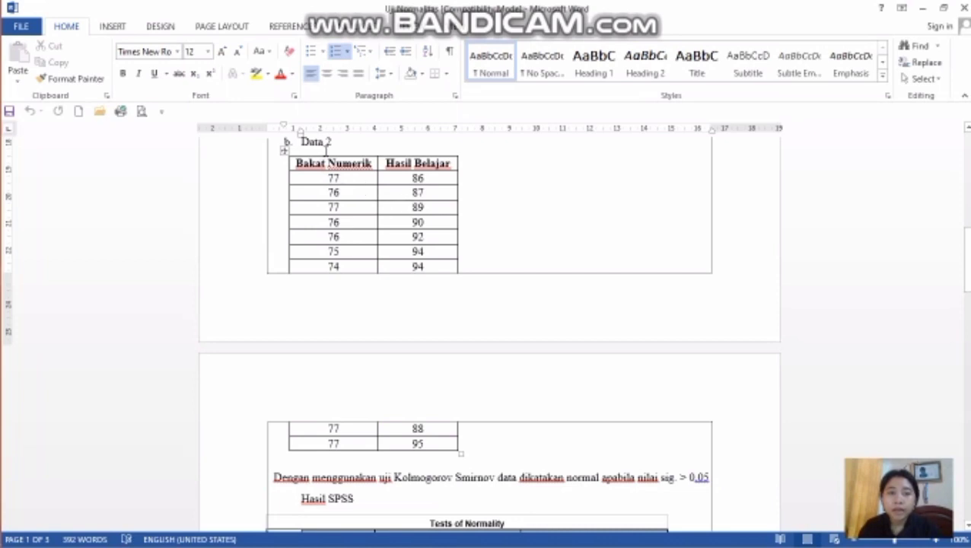
left_click_drag(965, 261, 966, 277)
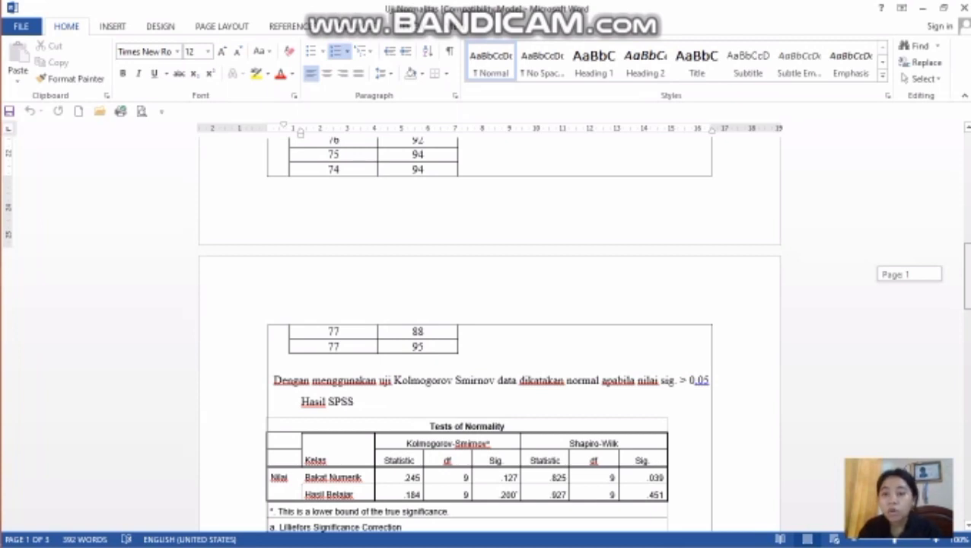
left_click_drag(967, 278, 966, 283)
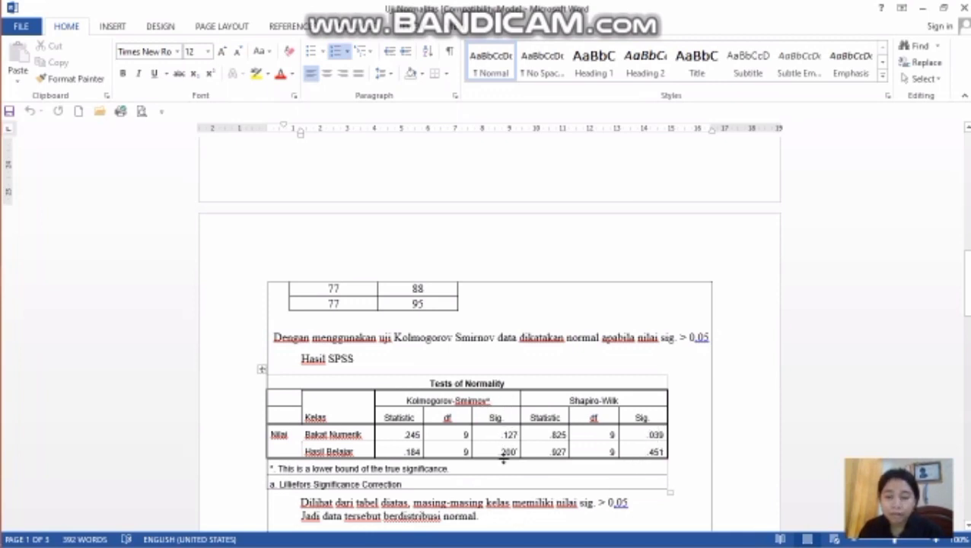
Step: Minimize the Word, SPSS and Excel windows to clear the desktop
left_click(923, 6)
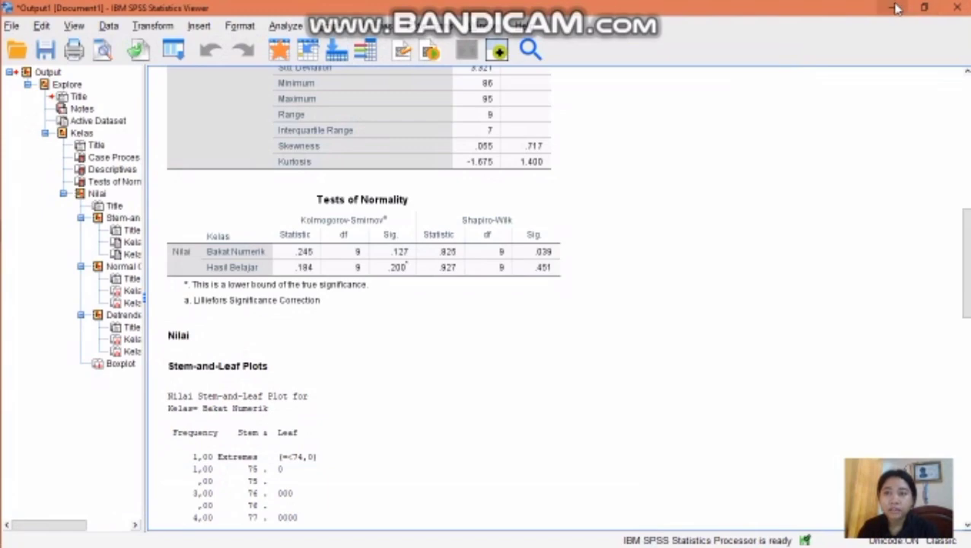
left_click(896, 7)
left_click(895, 8)
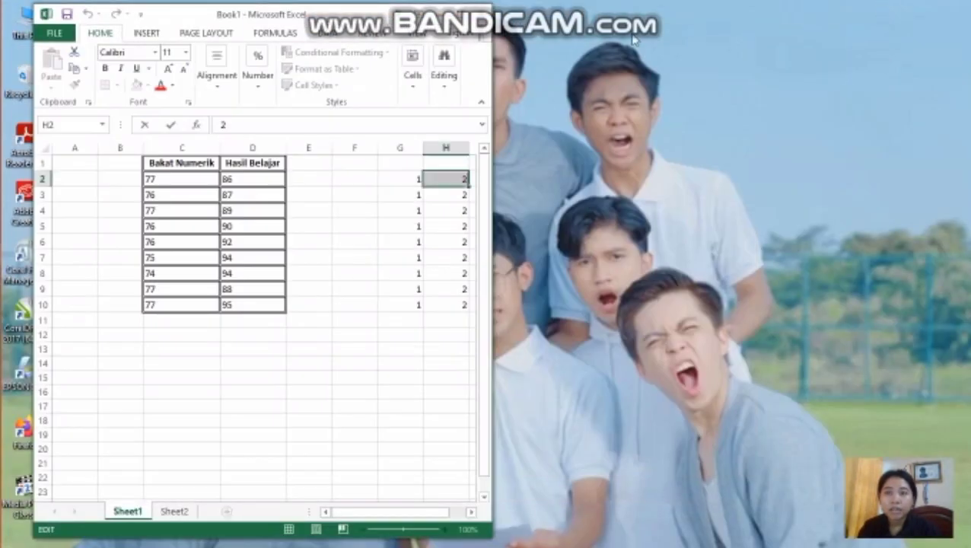
left_click(431, 14)
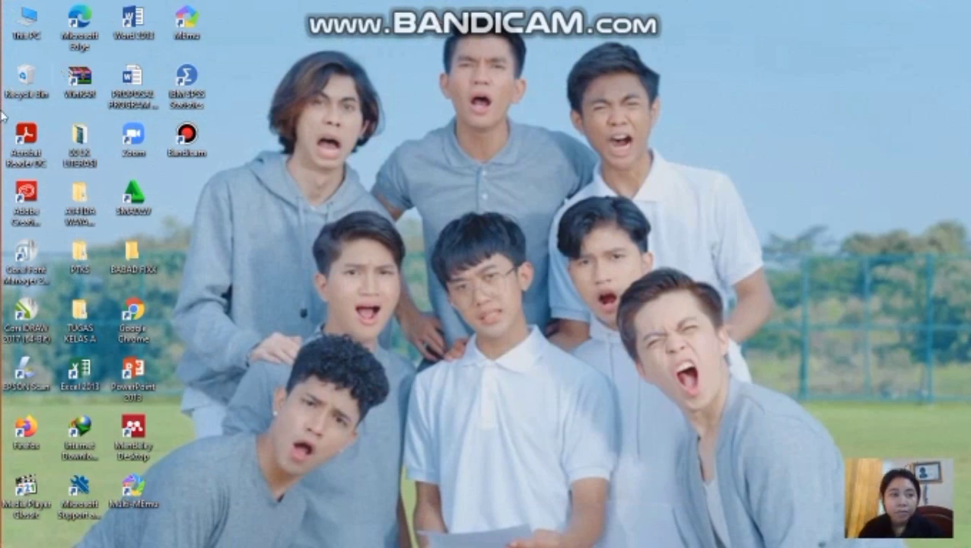
mouse_move(4, 209)
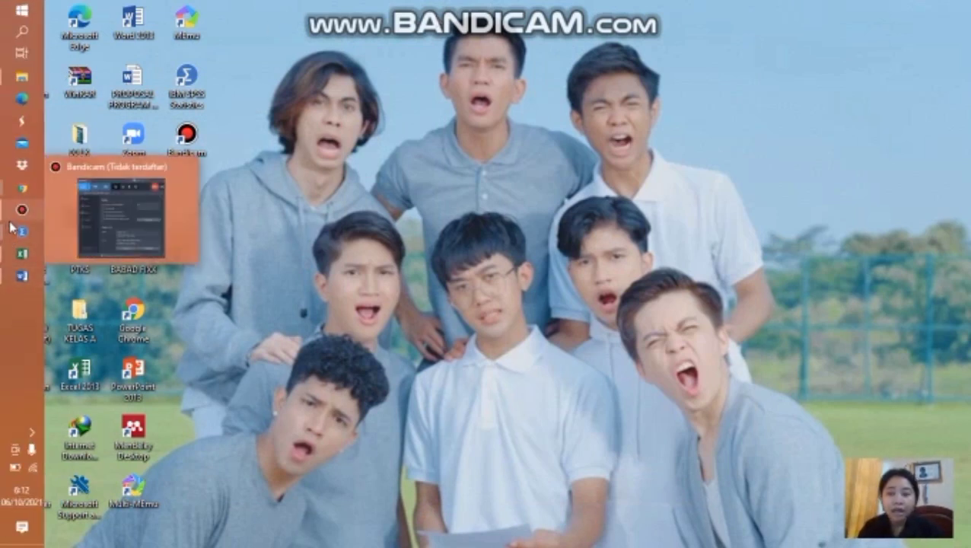
mouse_move(9, 231)
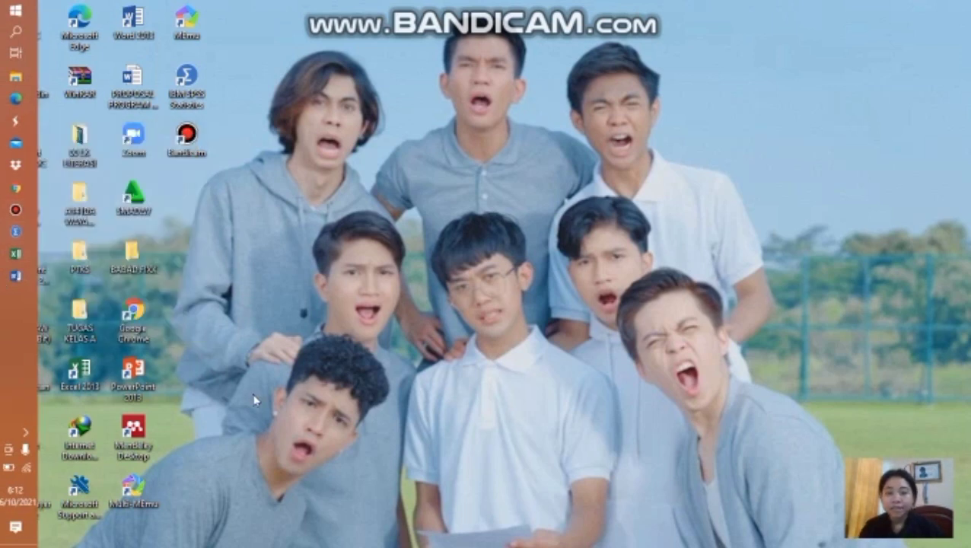
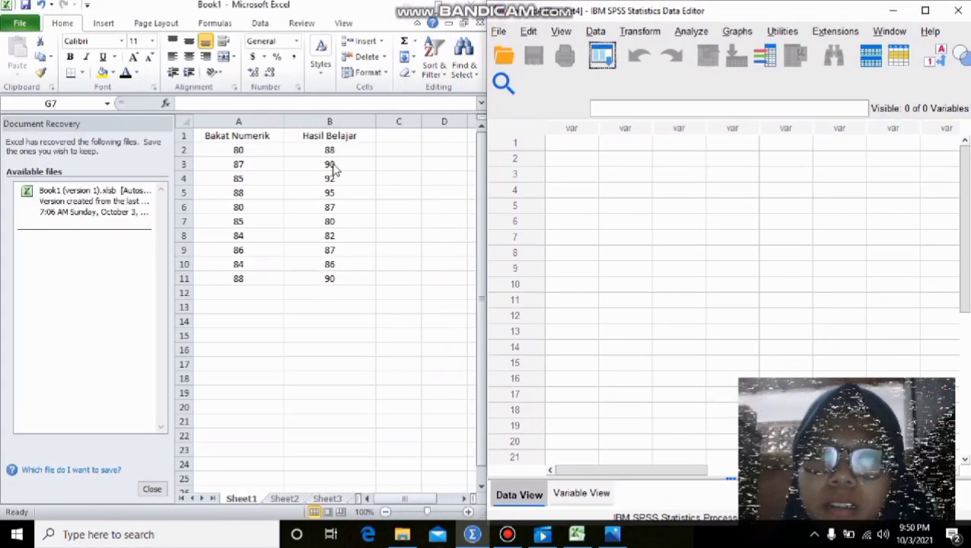
Step: In the Excel worksheet, fill cells D2:D11 with the group code 1
left_click(242, 145)
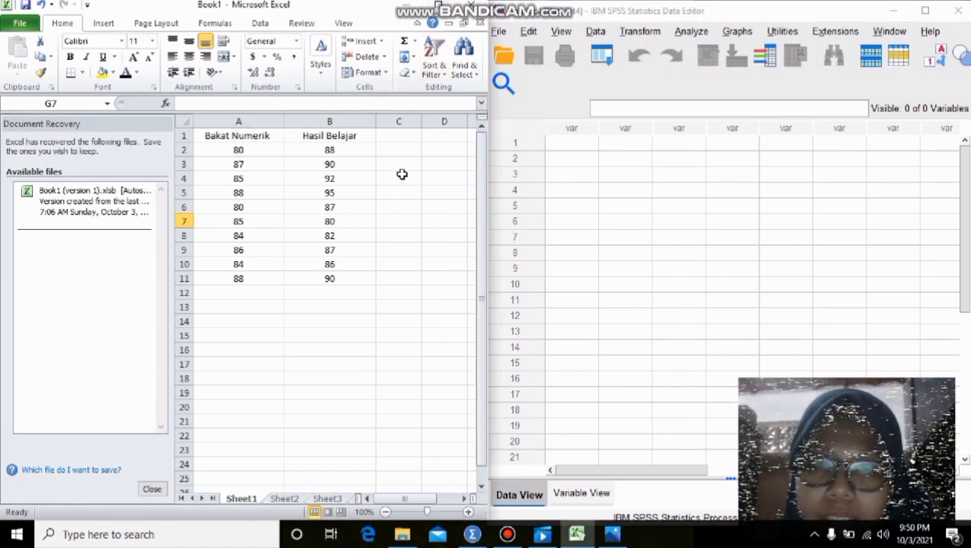
left_click(437, 150)
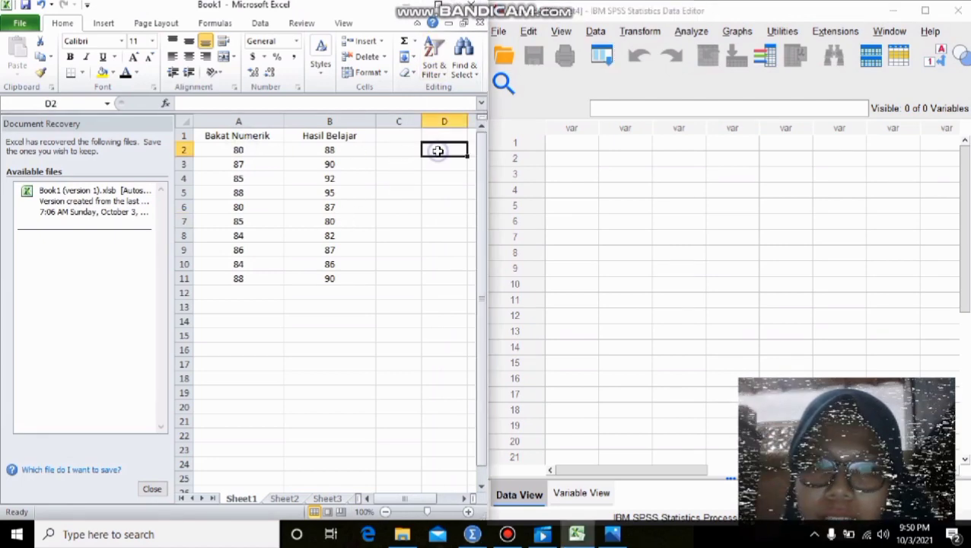
type("1")
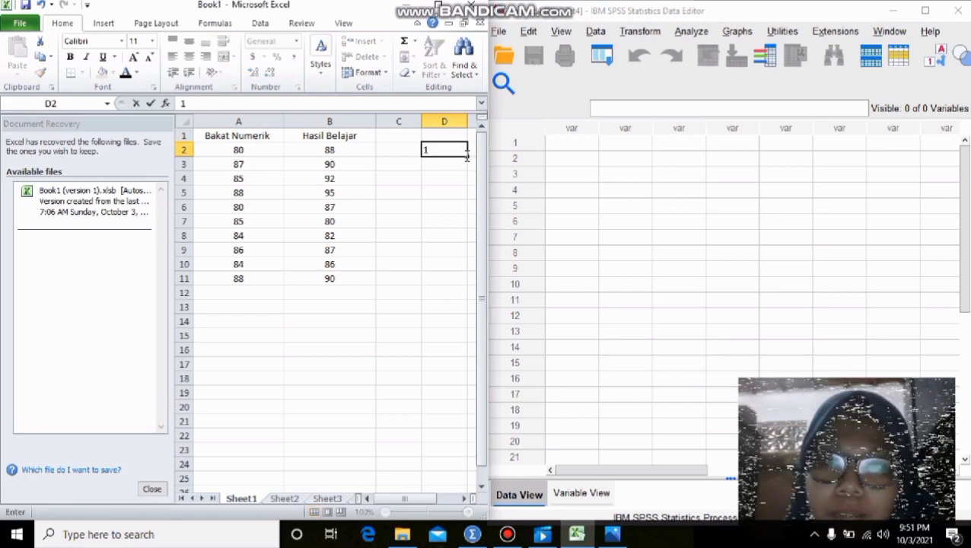
left_click_drag(467, 156, 456, 281)
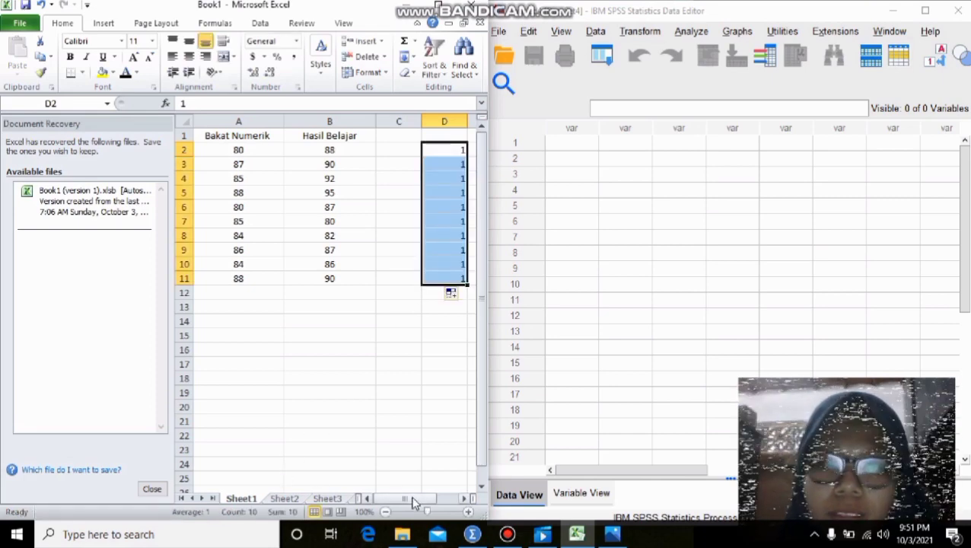
Step: Fill cells E2:E11 with the group code 2
left_click_drag(411, 499, 449, 502)
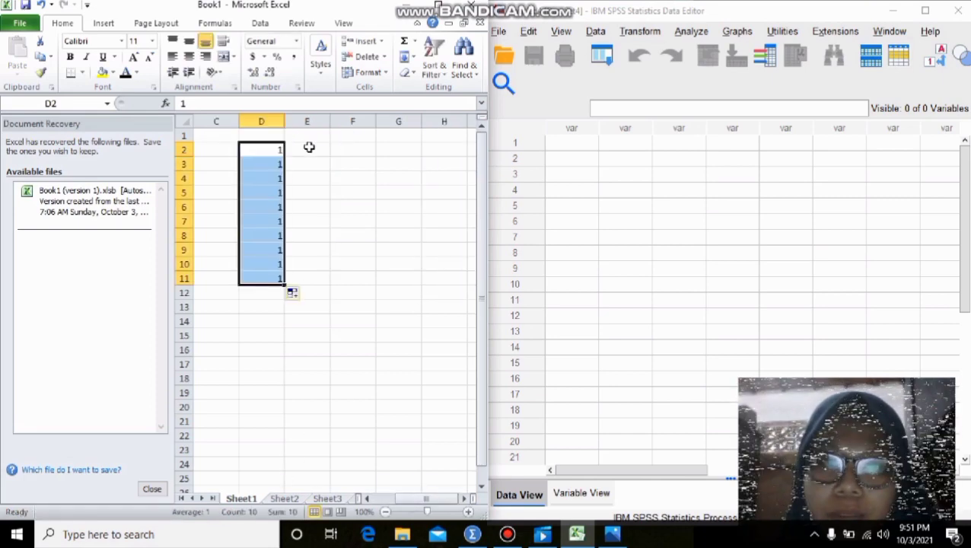
left_click(308, 148)
type("2")
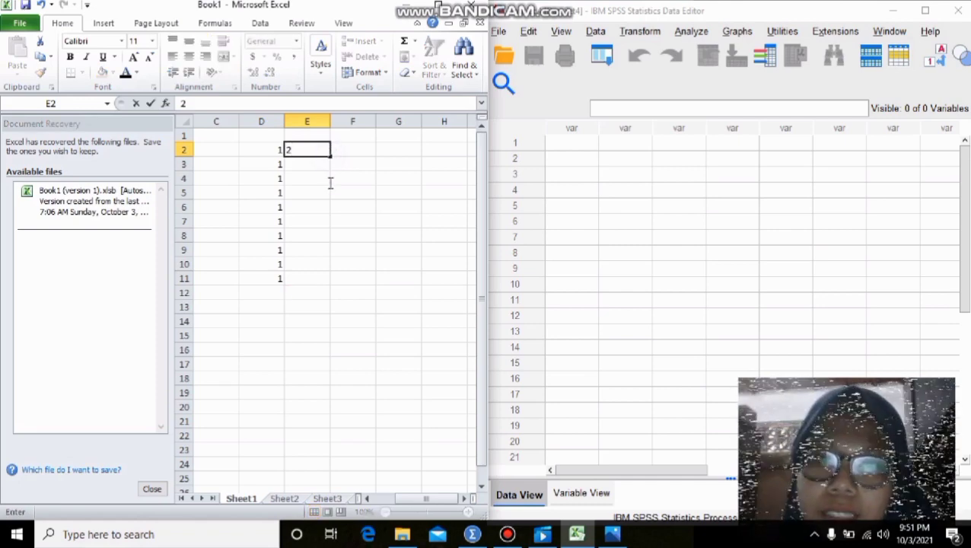
left_click_drag(331, 156, 316, 279)
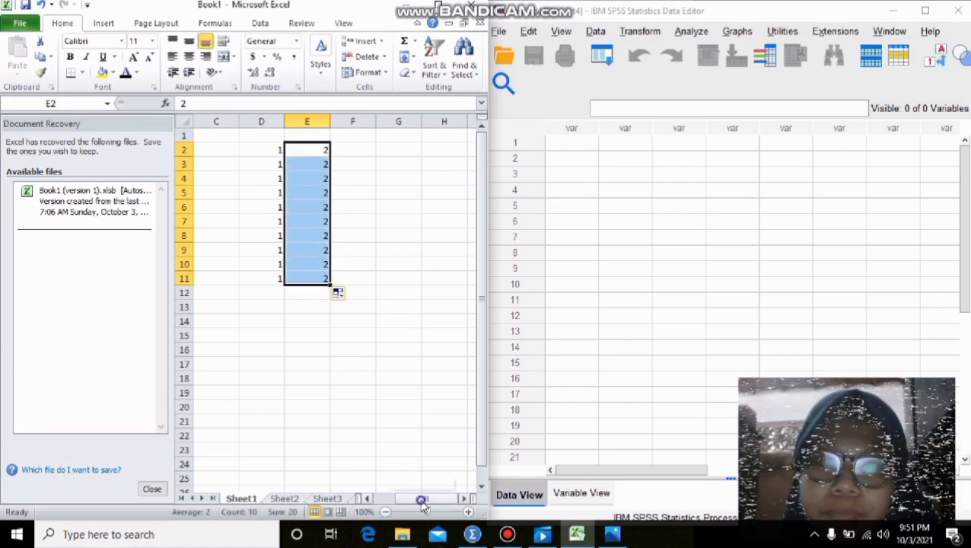
Step: Copy the Bakat Numerik scores from A2:A11 and paste them into the first SPSS data column, starting at row 1
left_click(384, 499)
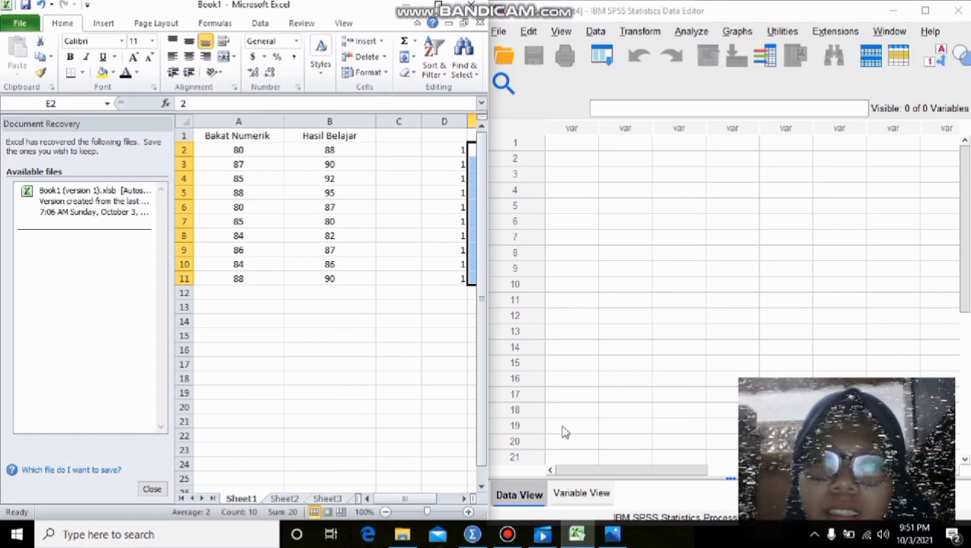
left_click(518, 497)
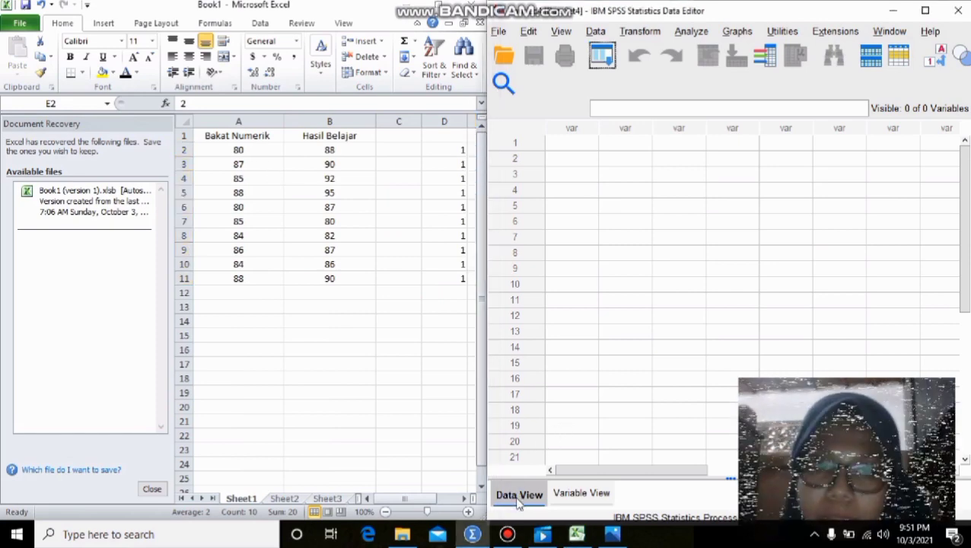
left_click(237, 150)
left_click(237, 149)
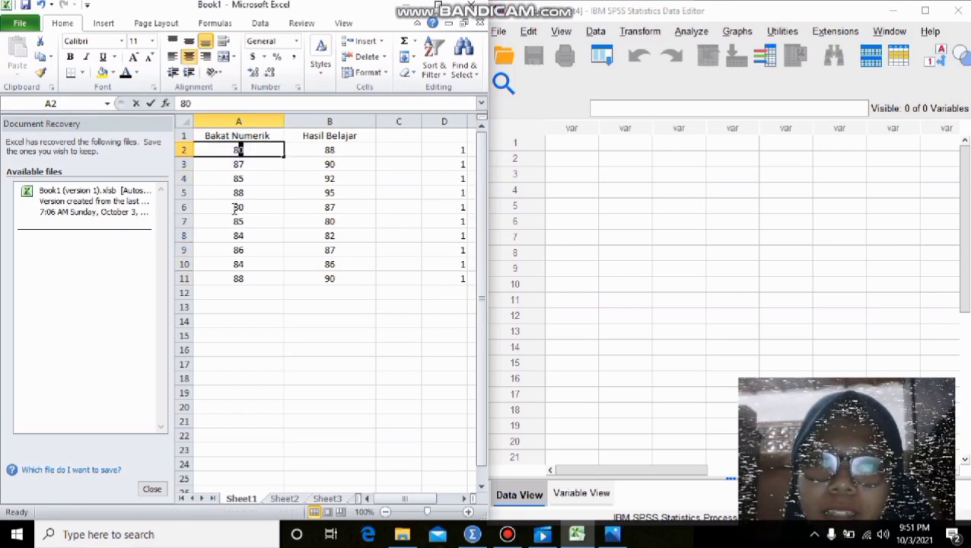
double_click(237, 150)
left_click_drag(185, 160, 229, 274)
left_click(225, 149)
key("ctrl+c")
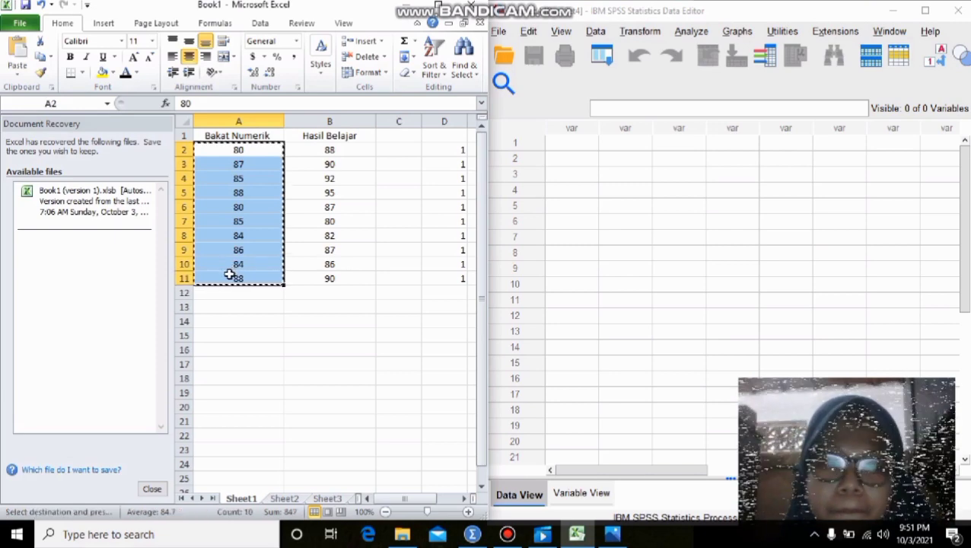
left_click(571, 151)
right_click(572, 153)
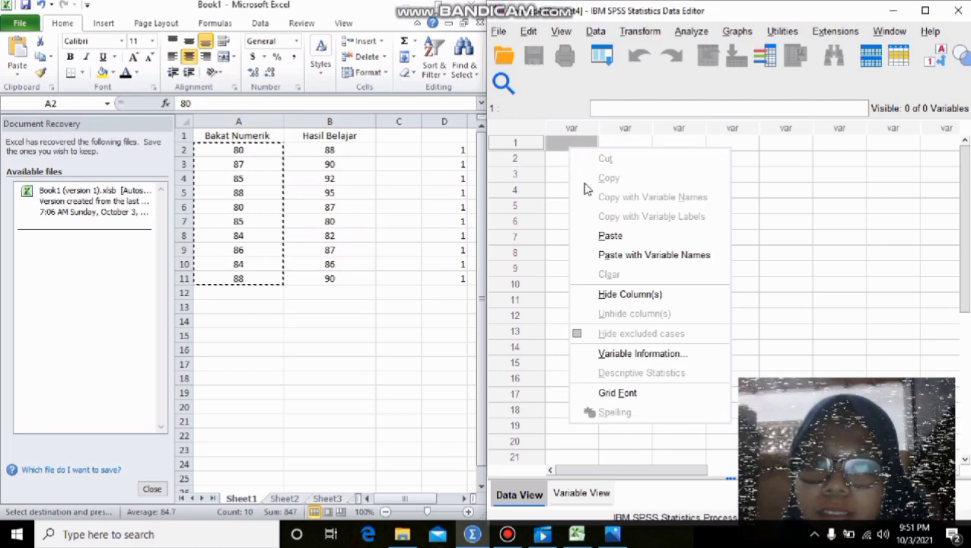
left_click(609, 236)
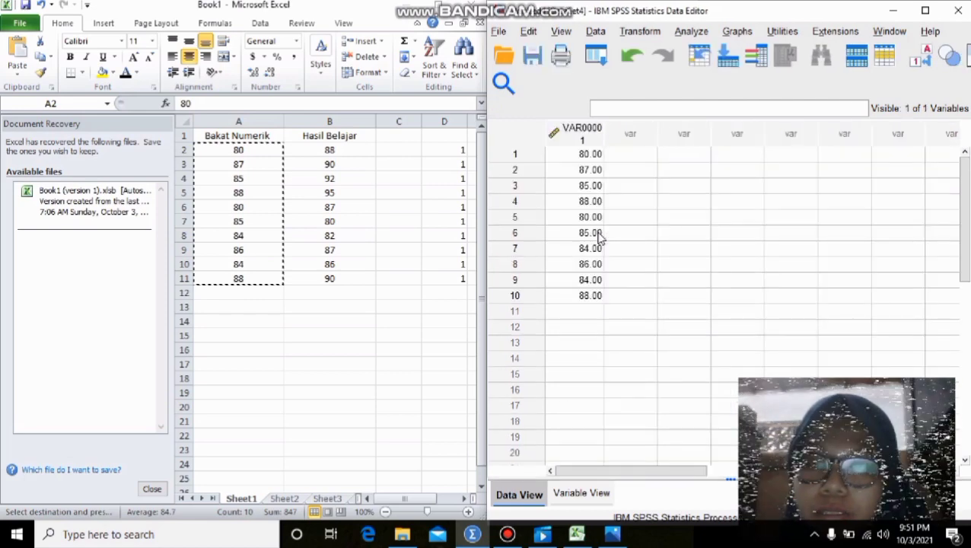
Step: Copy the group codes from D2:D11 in Excel and paste them into the second SPSS data column, starting at row 1
left_click(455, 150)
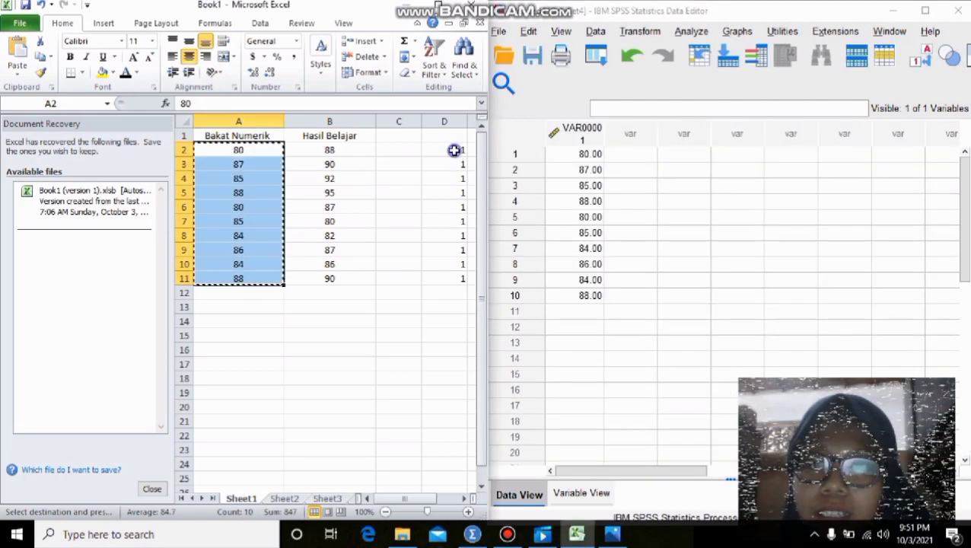
left_click_drag(454, 150, 454, 276)
key("ctrl+c")
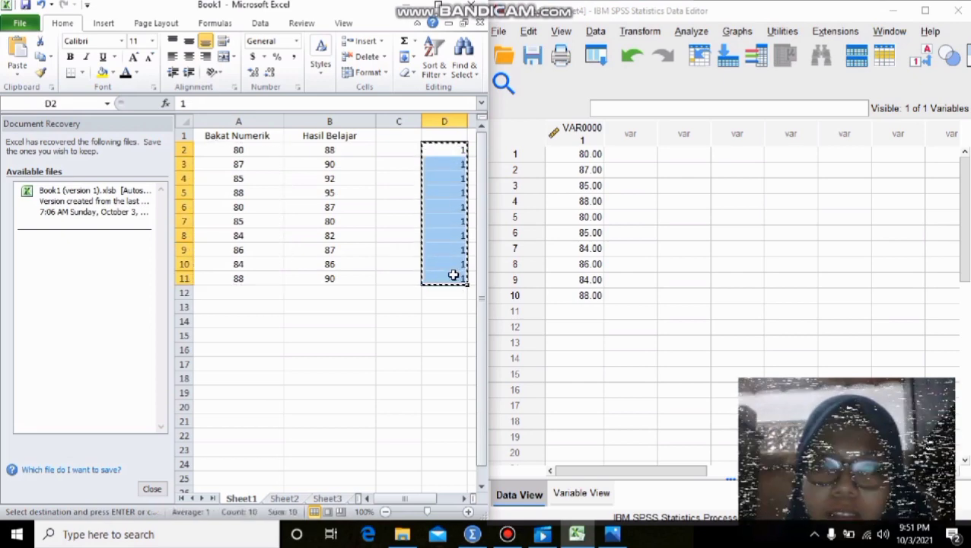
left_click(622, 156)
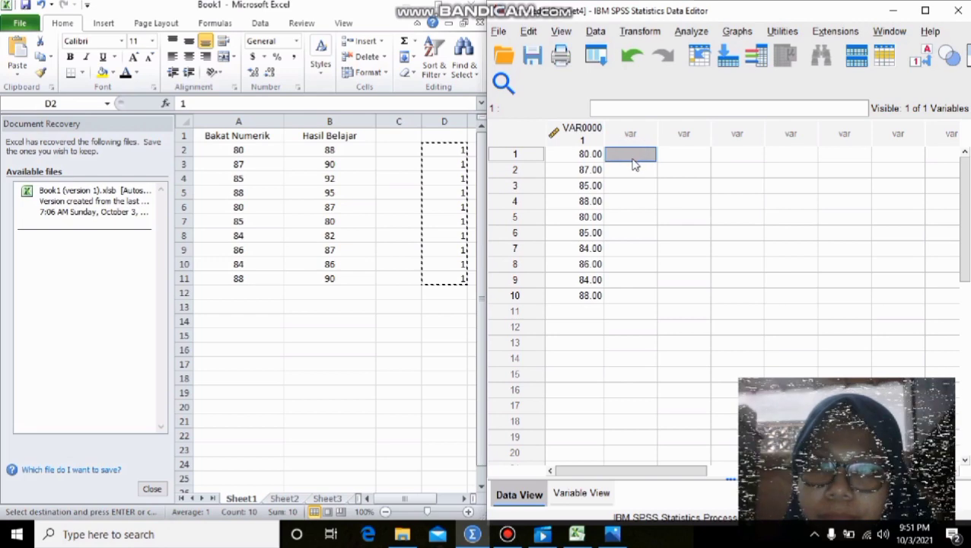
right_click(631, 159)
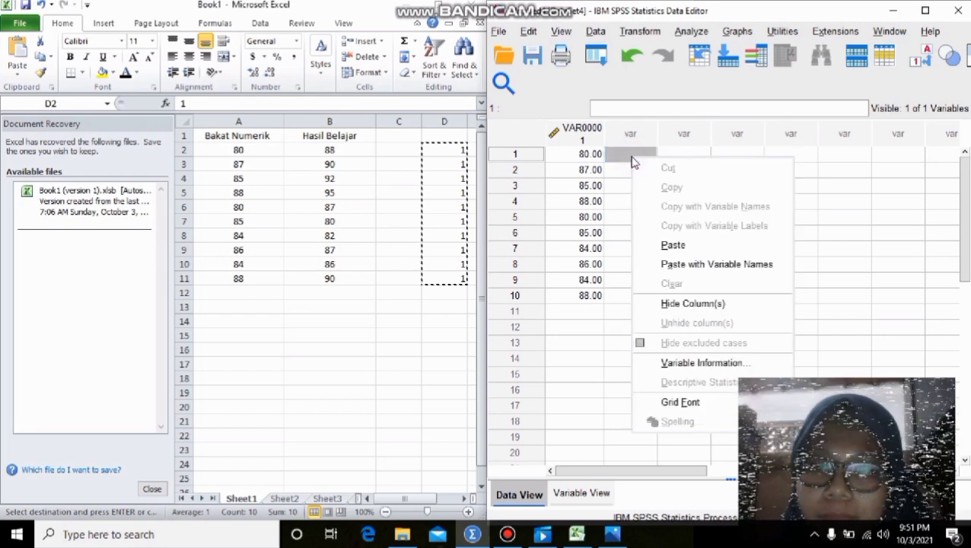
left_click(675, 245)
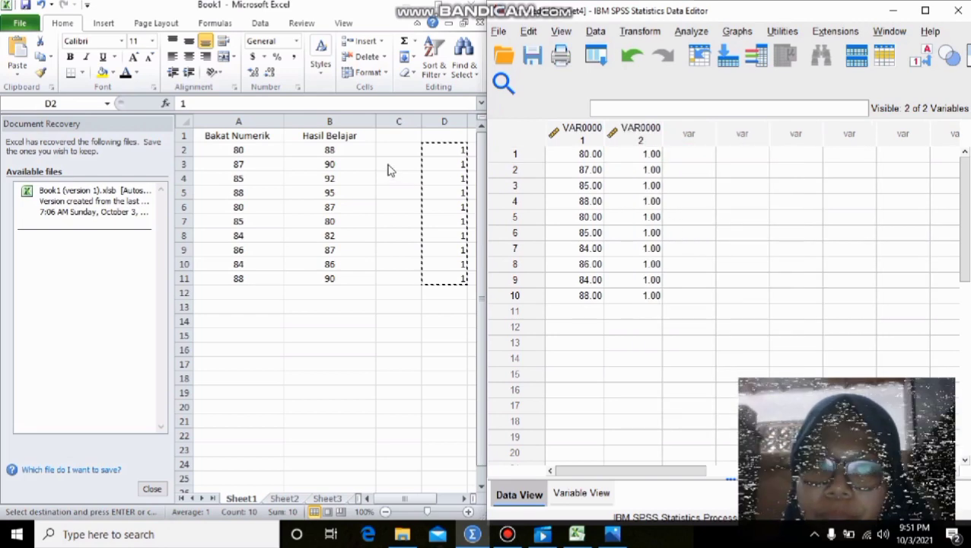
Step: Copy the Hasil Belajar scores from B2:B11 and paste them below the existing scores in VAR00001, starting at row 11
left_click(341, 144)
left_click(341, 148)
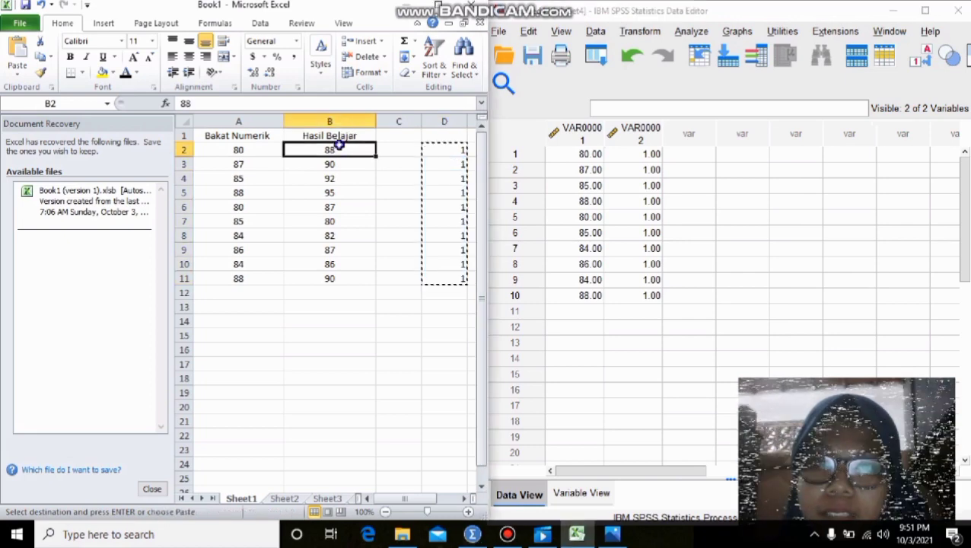
left_click_drag(339, 146, 331, 279)
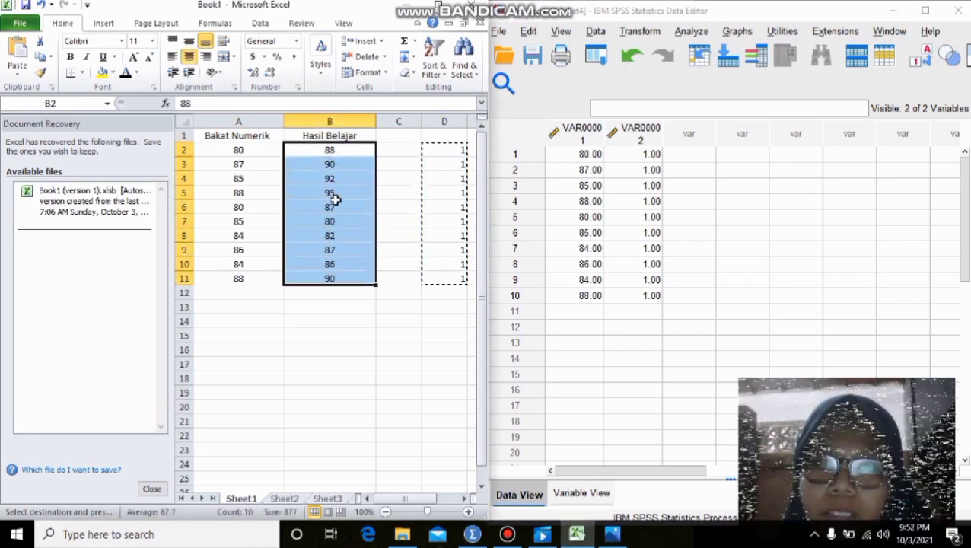
key("ctrl+c")
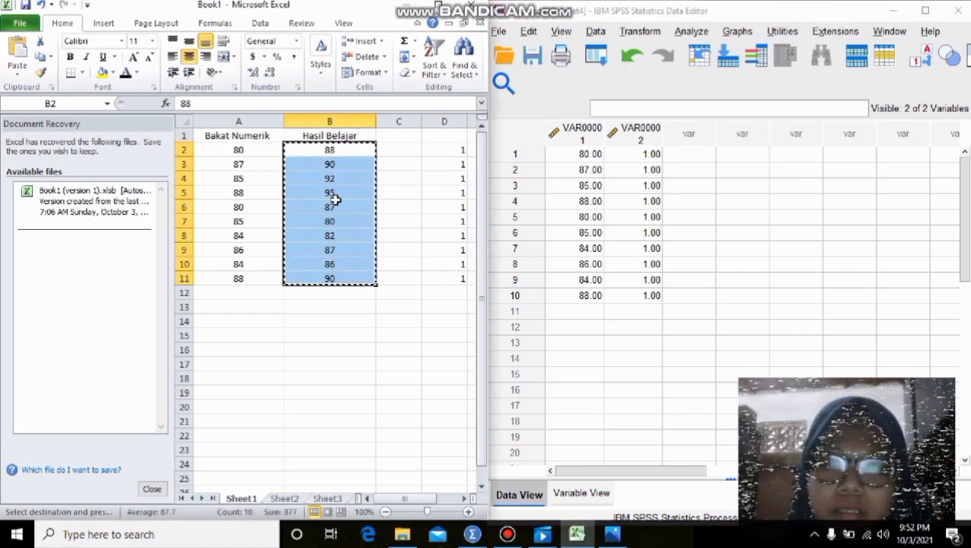
left_click(595, 316)
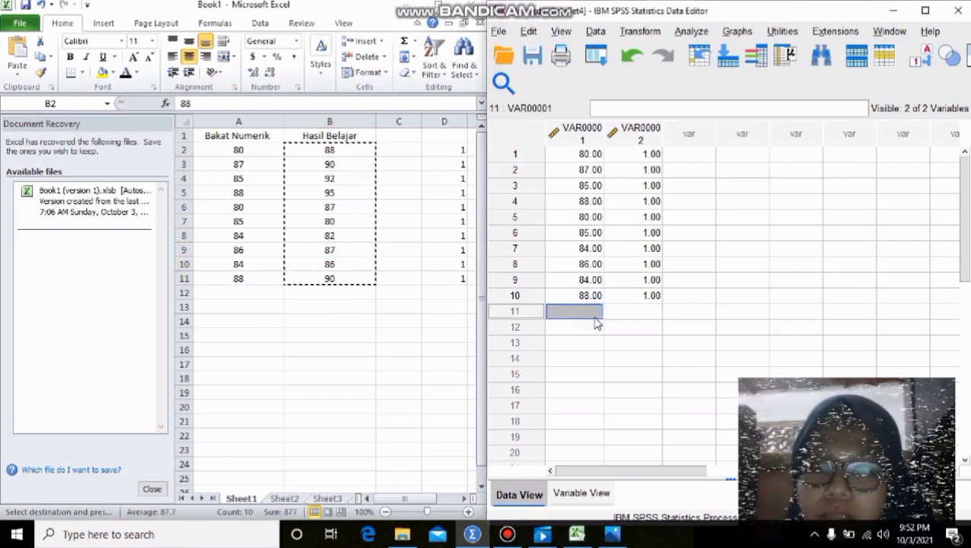
right_click(596, 323)
left_click(631, 365)
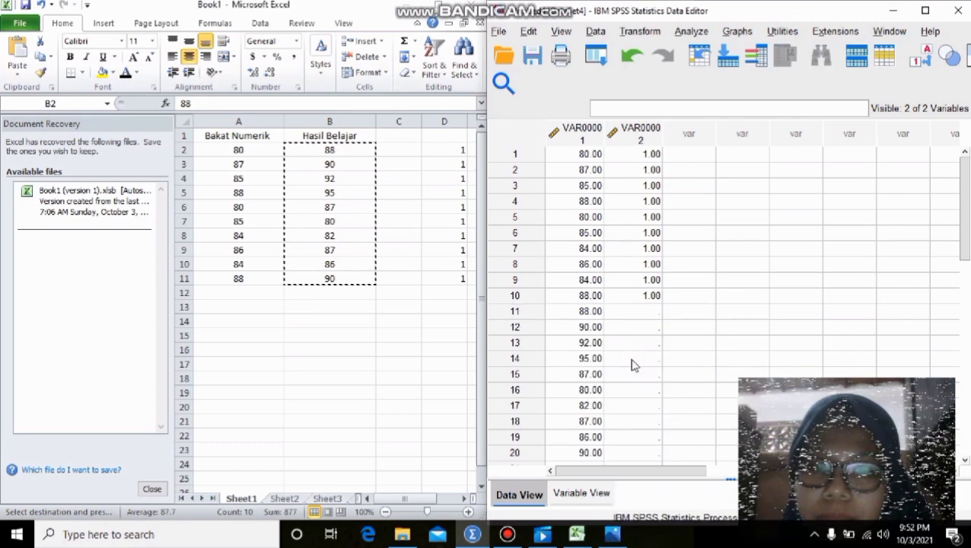
Step: Copy the group codes from E2:E11 in Excel and paste them into VAR00002 in SPSS, starting at row 11
left_click(395, 497)
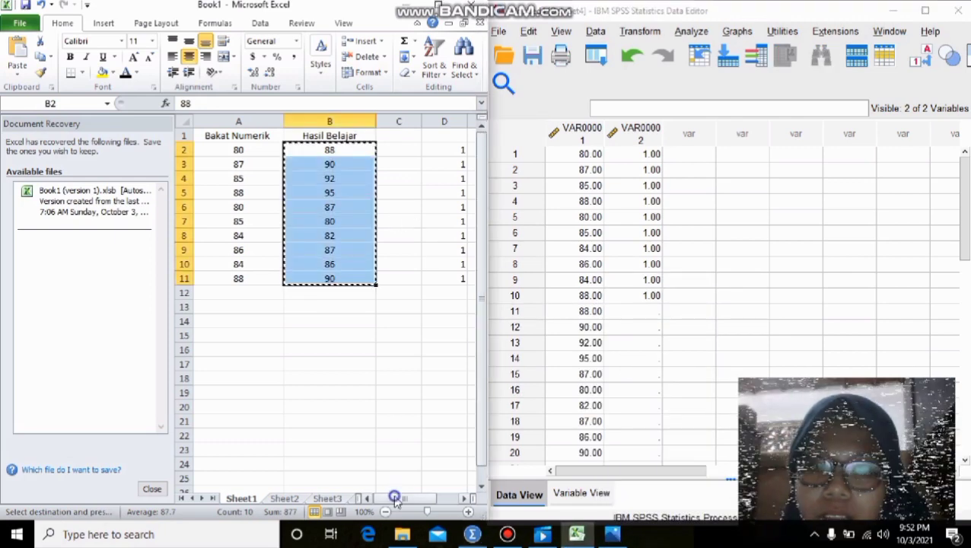
left_click_drag(423, 498, 457, 504)
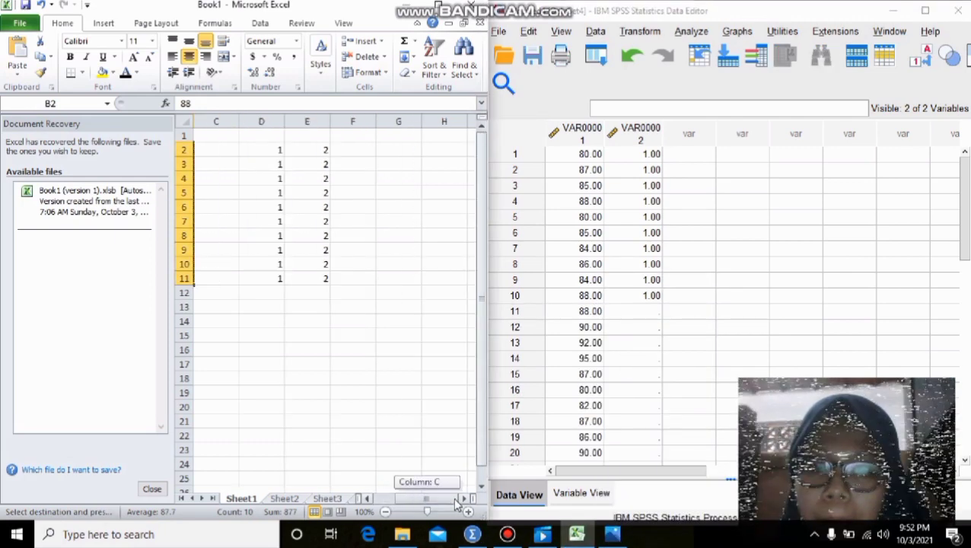
left_click_drag(325, 149, 324, 277)
key("ctrl+c")
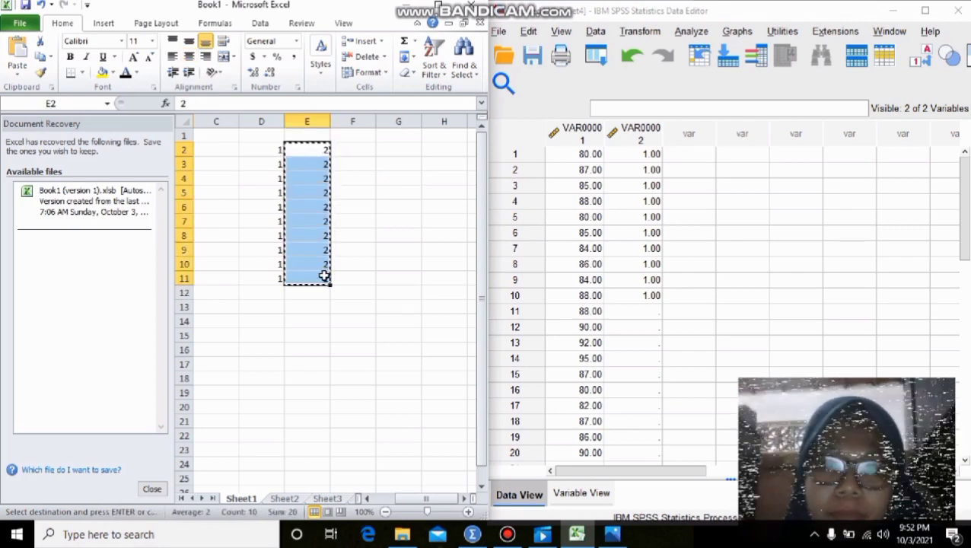
left_click(645, 314)
right_click(645, 318)
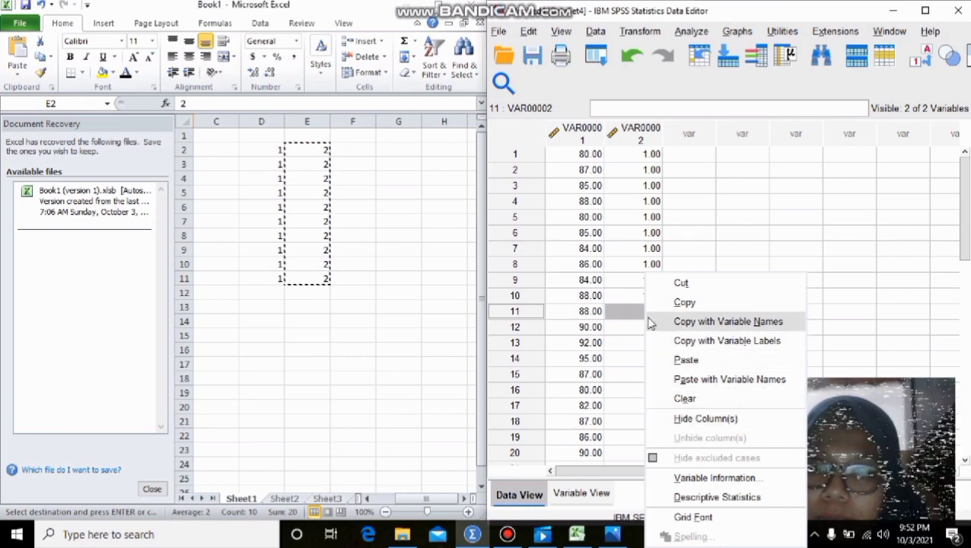
left_click(683, 360)
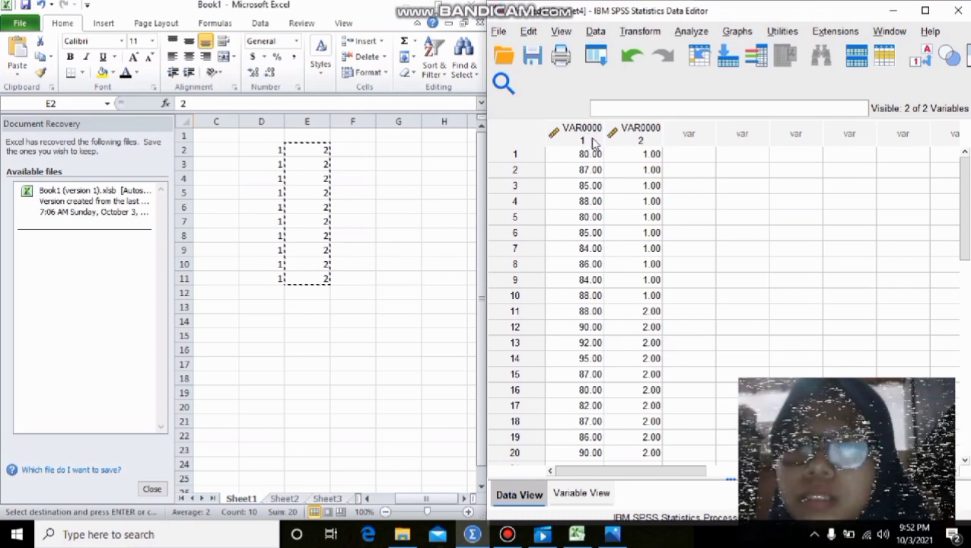
Step: Maximize the SPSS Data Editor and rename variables VAR00001 and VAR00002 as nilai and kelas
left_click(411, 6)
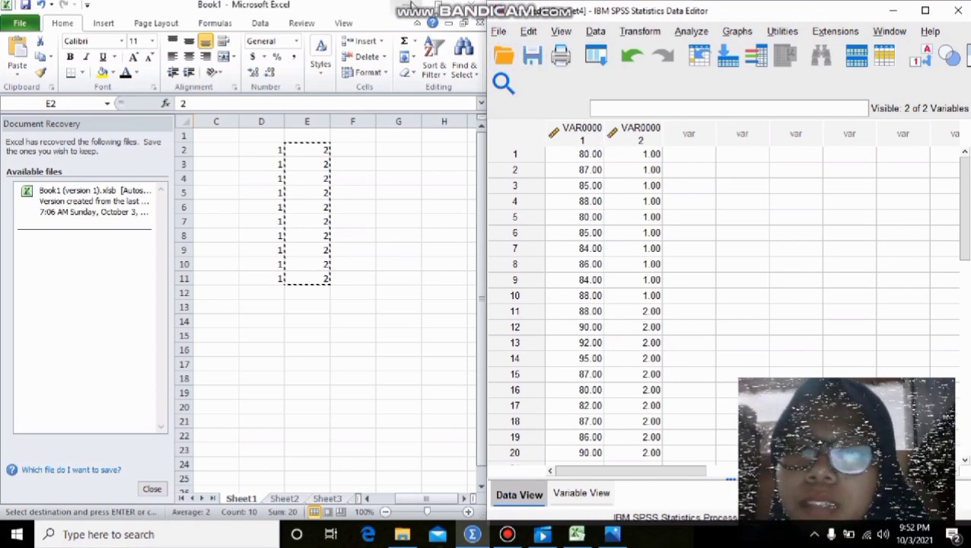
left_click(924, 10)
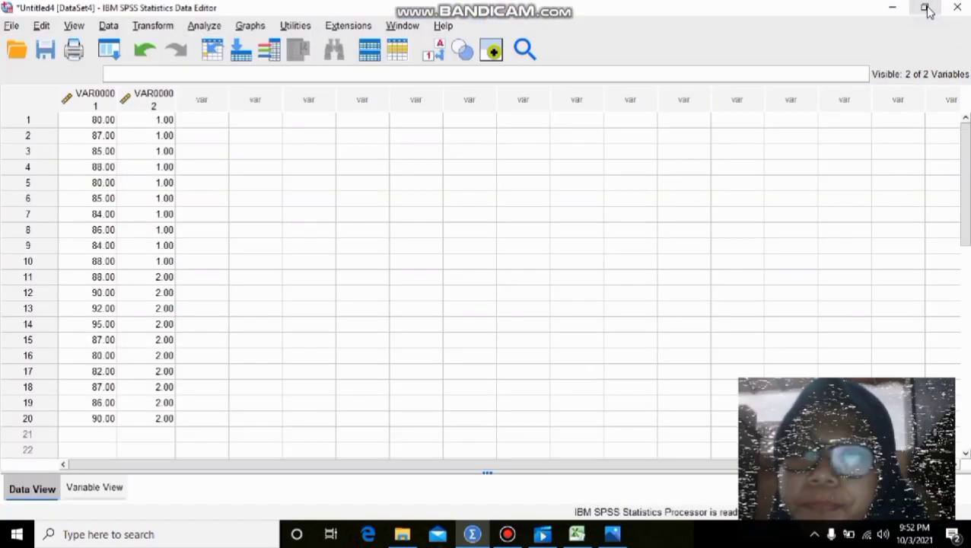
left_click(99, 487)
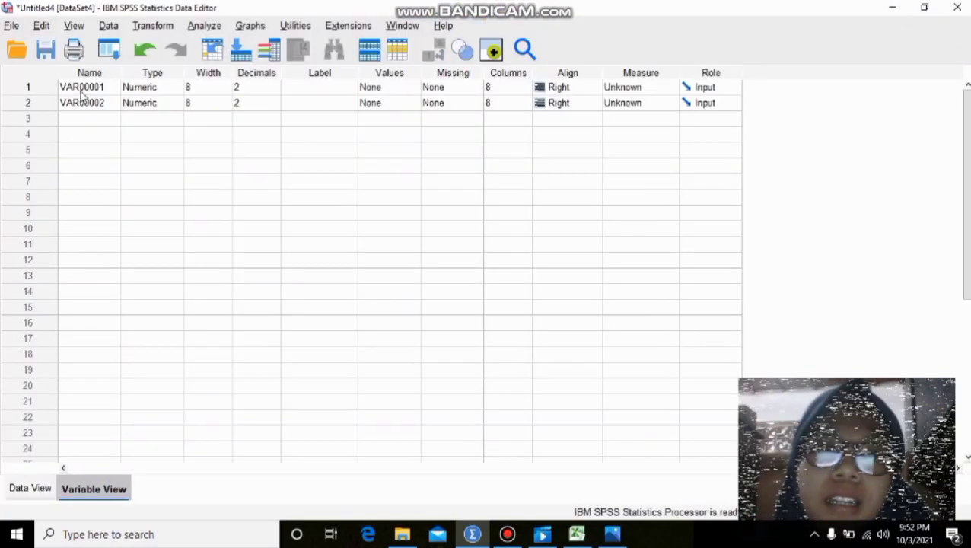
double_click(104, 88)
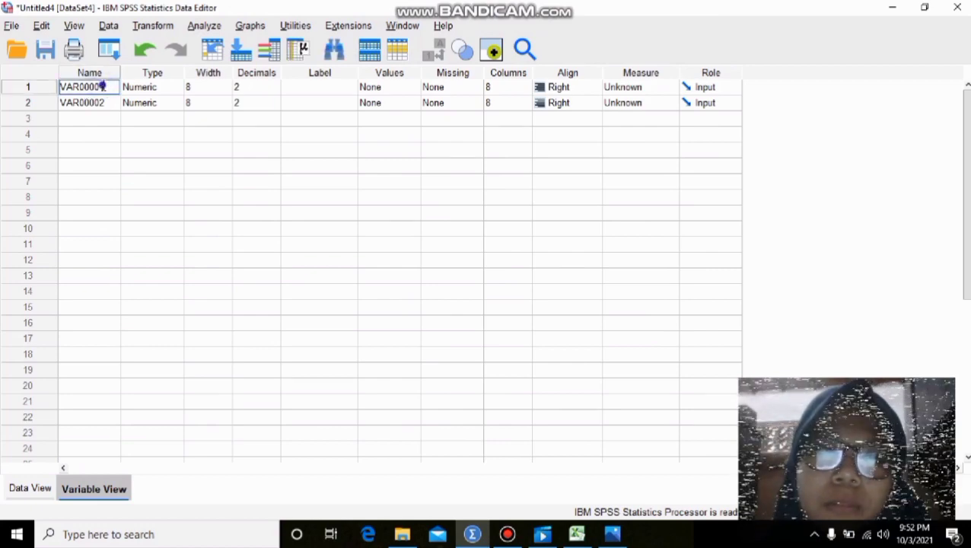
left_click_drag(104, 87, 47, 82)
key("BackSpace")
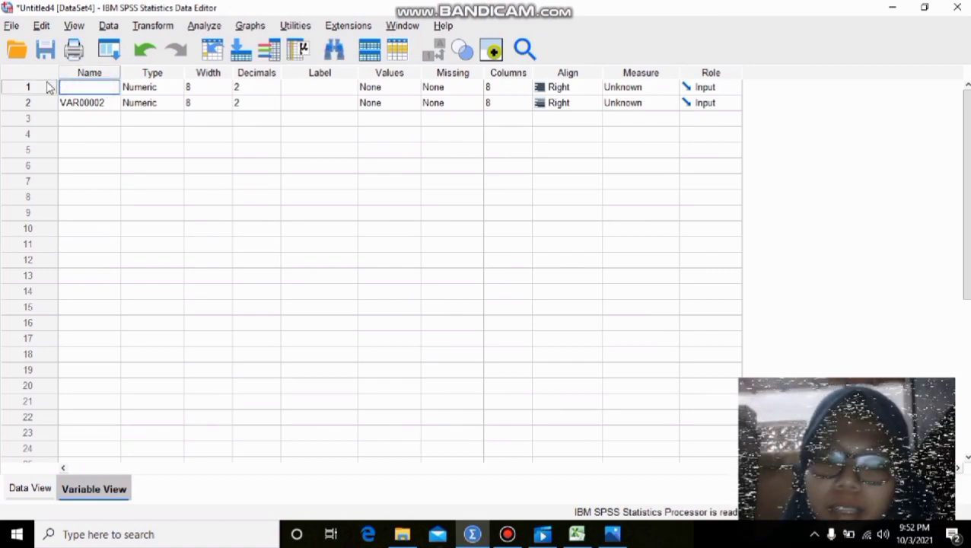
left_click(80, 105)
left_click_drag(112, 107, 60, 107)
key("BackSpace")
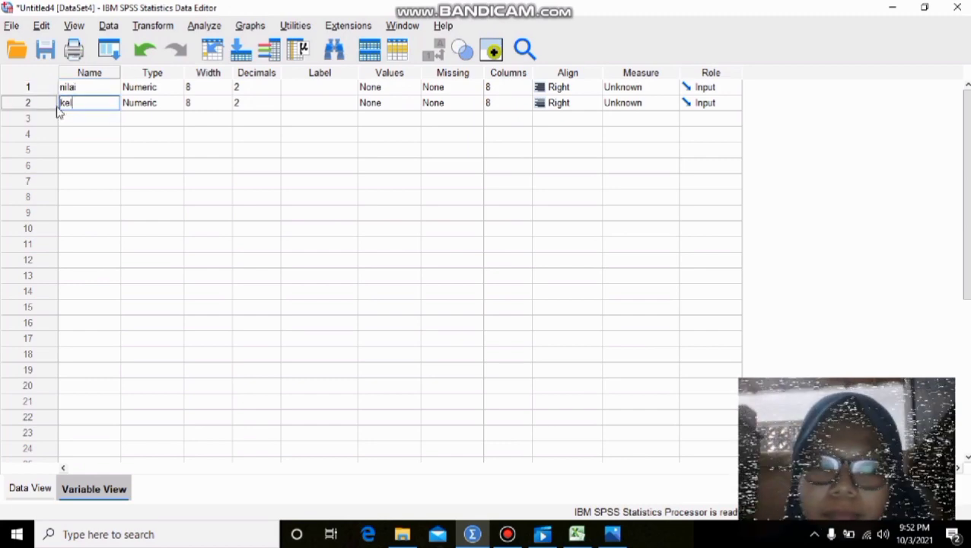
Step: Set both variables to 0 decimals and give them the labels nilai and kelas
left_click(250, 87)
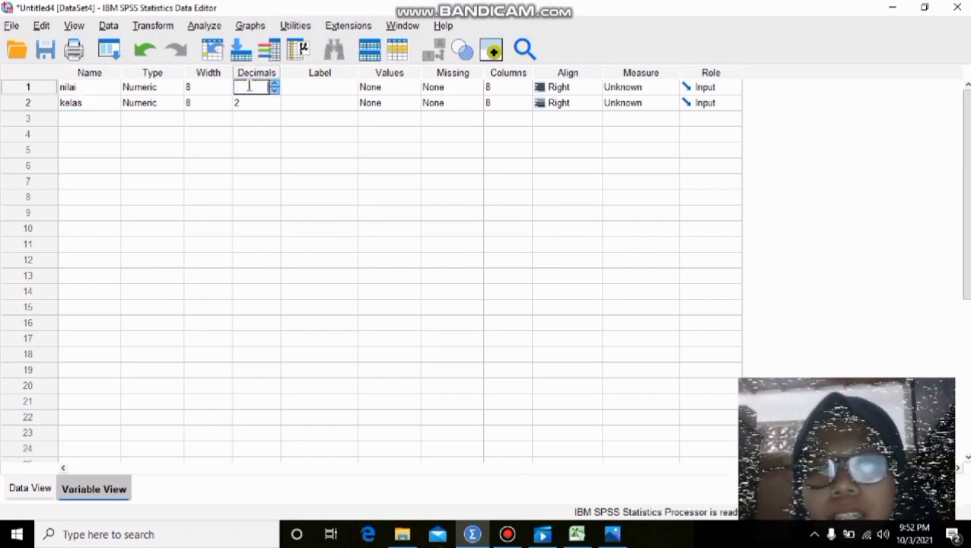
type("0")
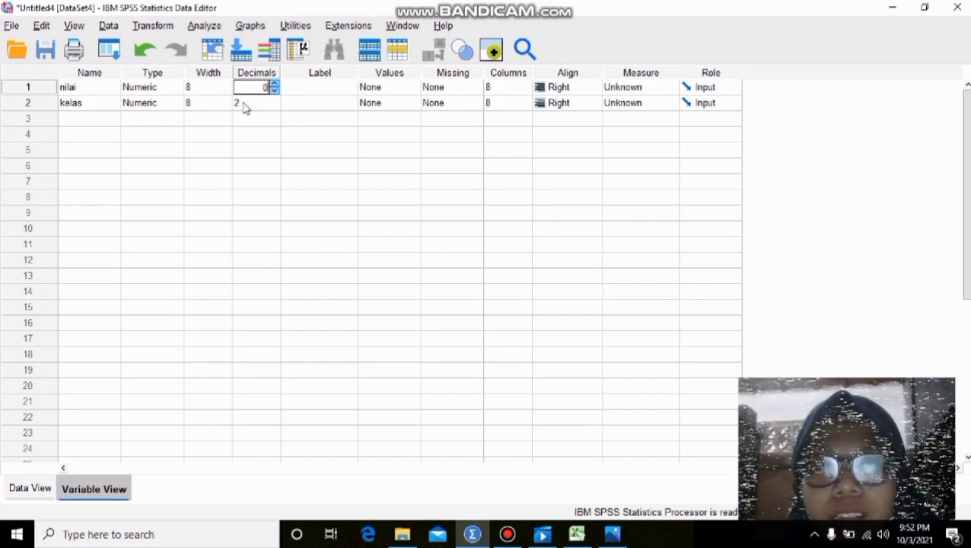
left_click(244, 102)
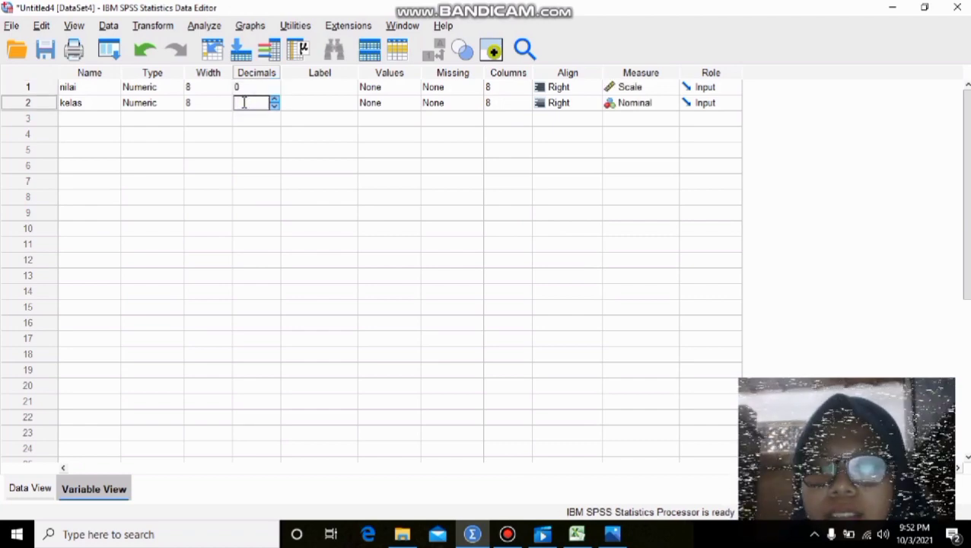
left_click(313, 87)
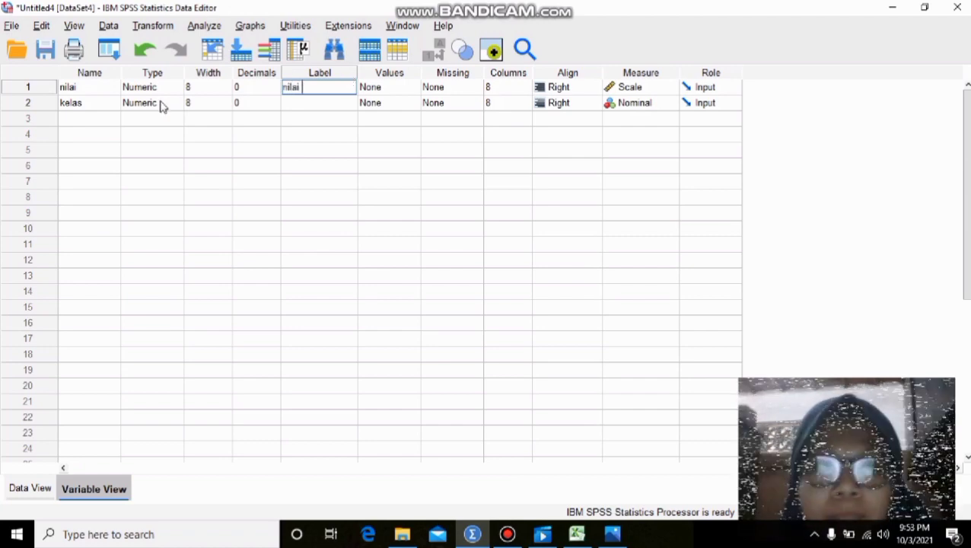
left_click(320, 102)
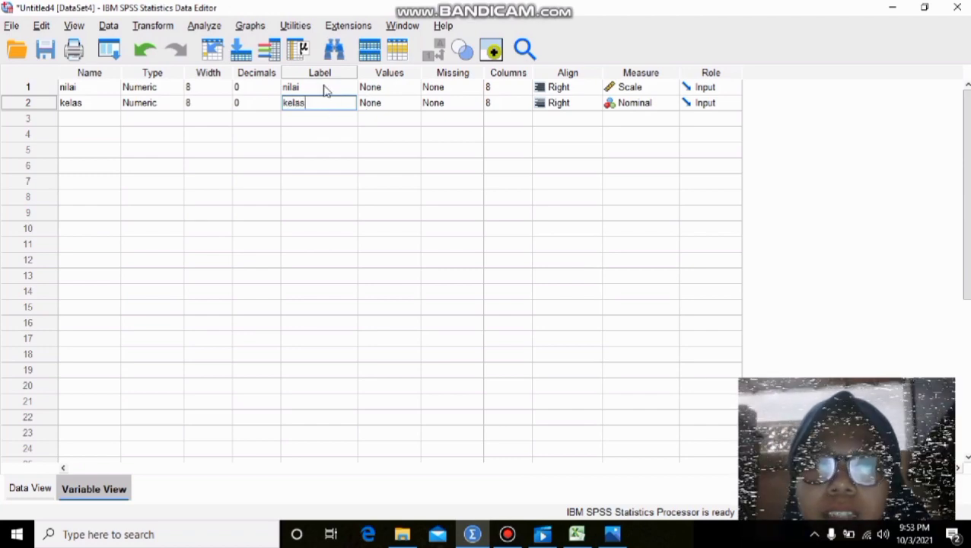
Step: Define the value labels for kelas as 1 = bakat numerik and 2 = hasil belajar
left_click(383, 88)
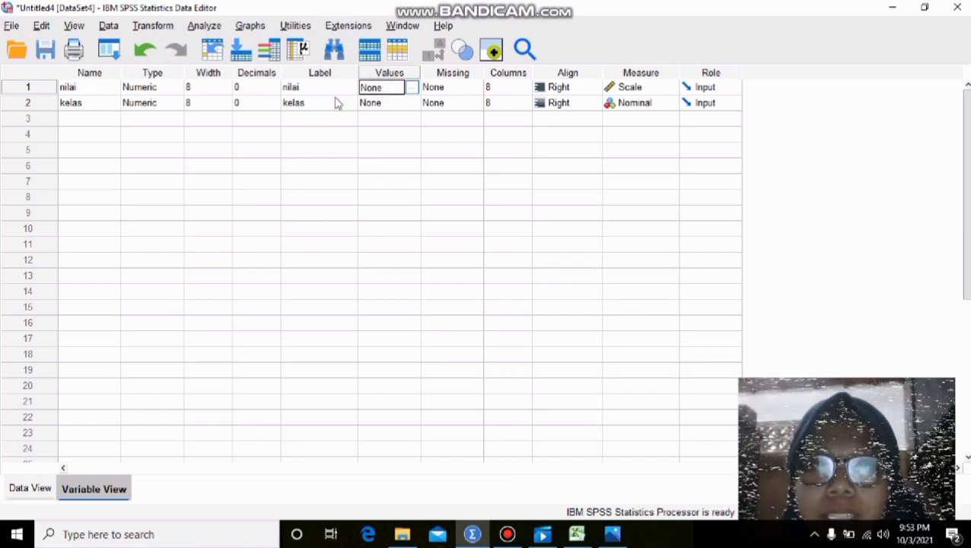
left_click(376, 104)
left_click(412, 103)
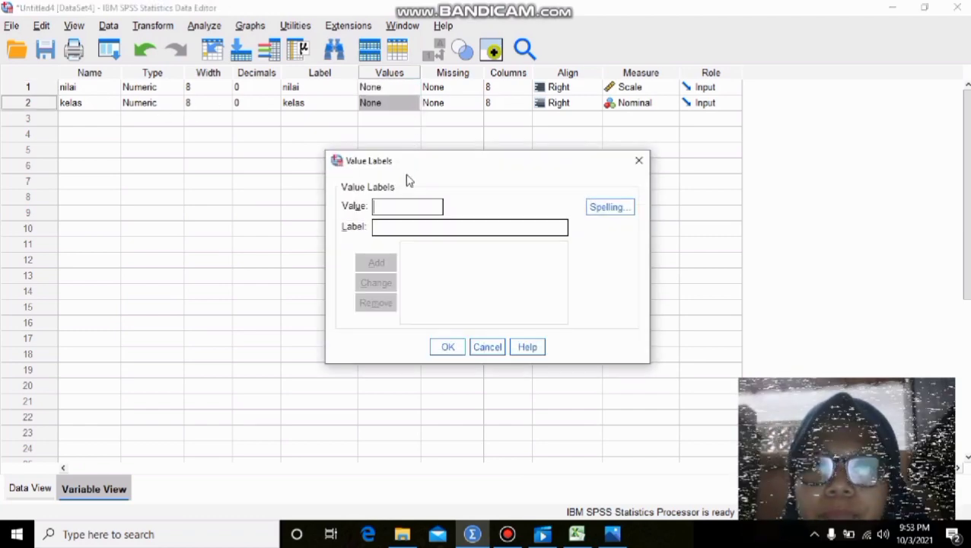
type("1")
left_click(398, 227)
type("bakat numerik")
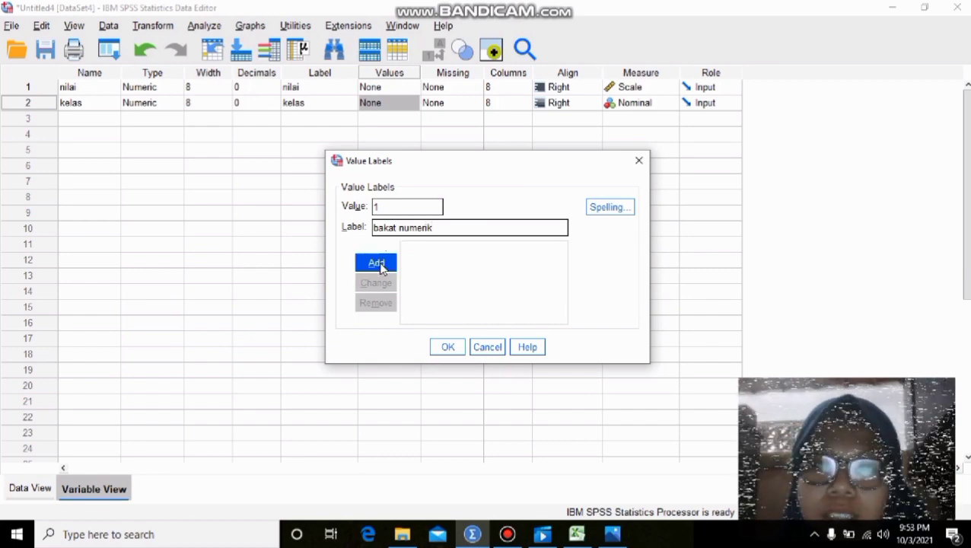
left_click(376, 263)
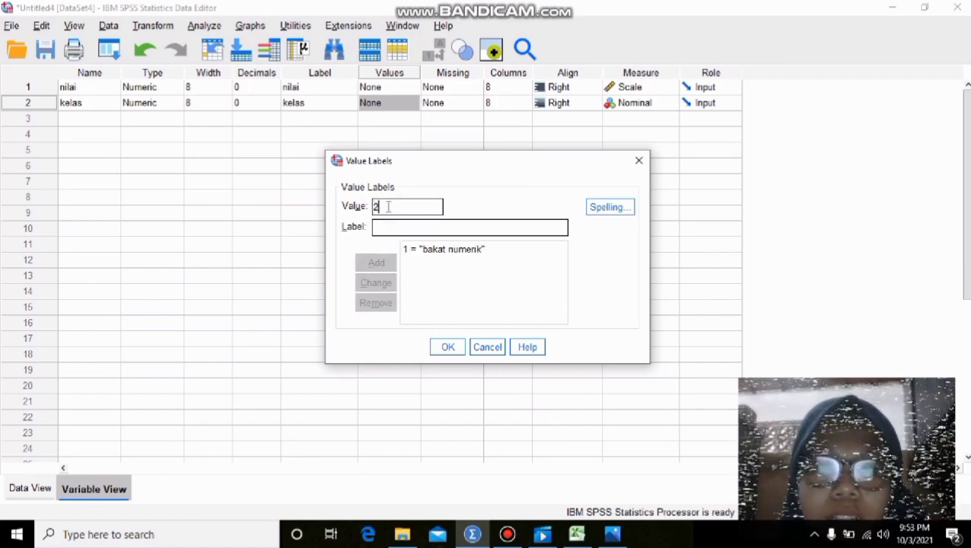
type("2")
left_click(384, 225)
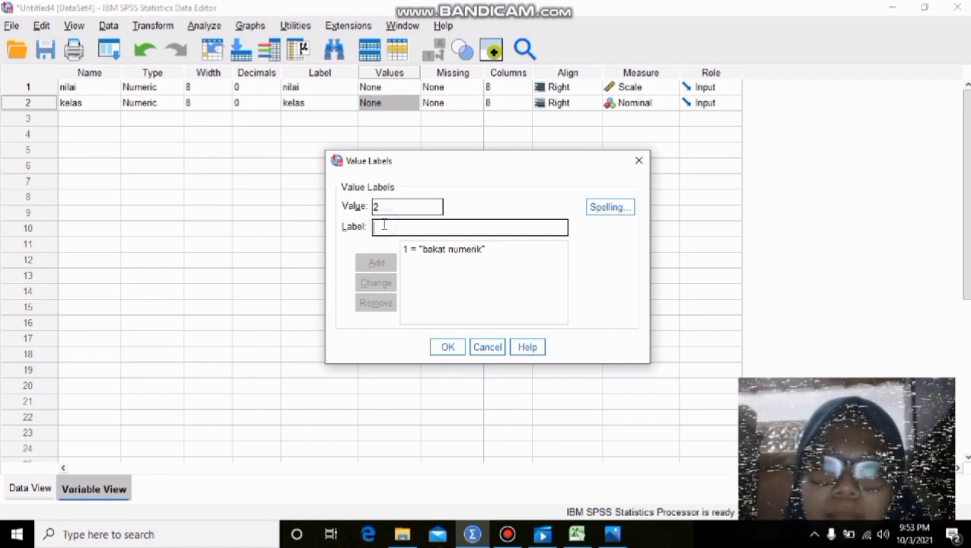
type("hasil belajar")
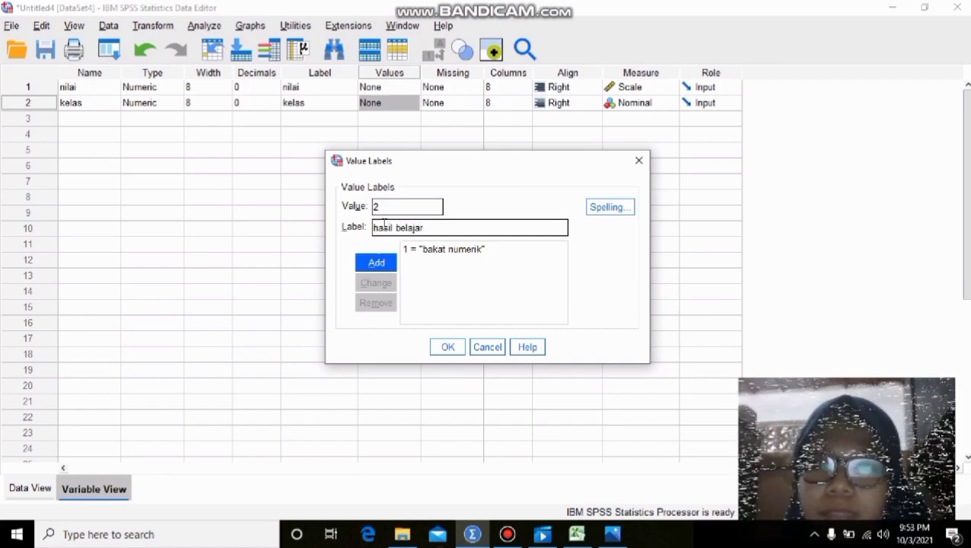
left_click(378, 262)
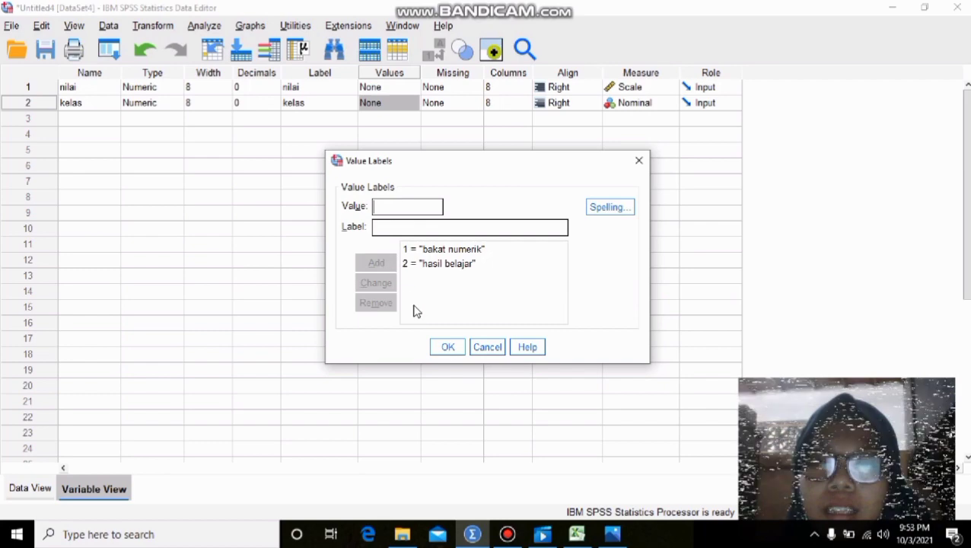
left_click(446, 348)
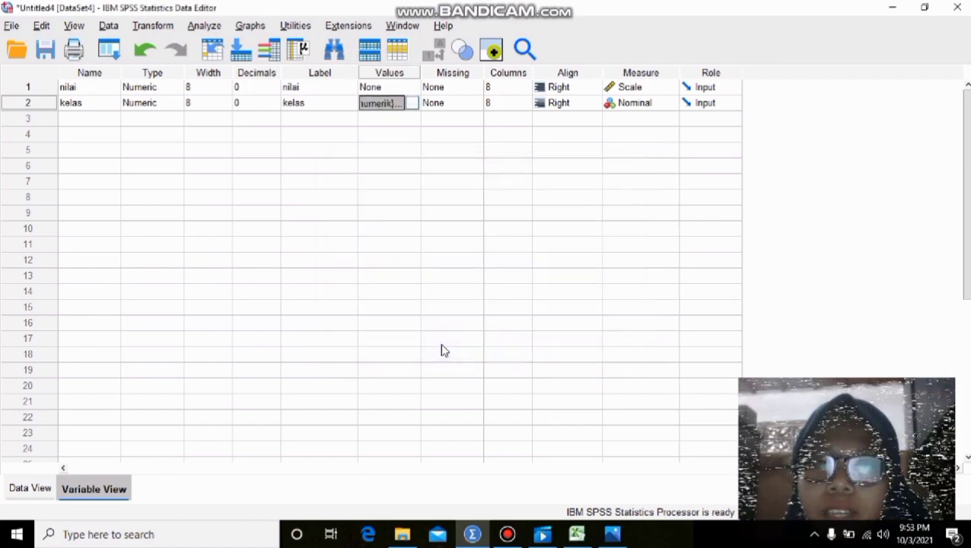
Step: Set up an Explore analysis with nilai as the dependent variable and kelas as the factor
left_click(35, 491)
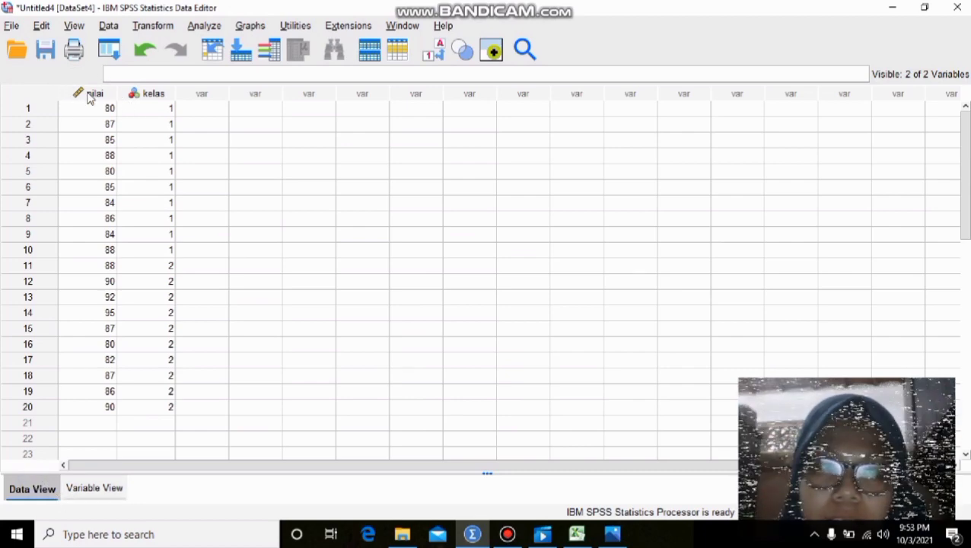
mouse_move(90, 99)
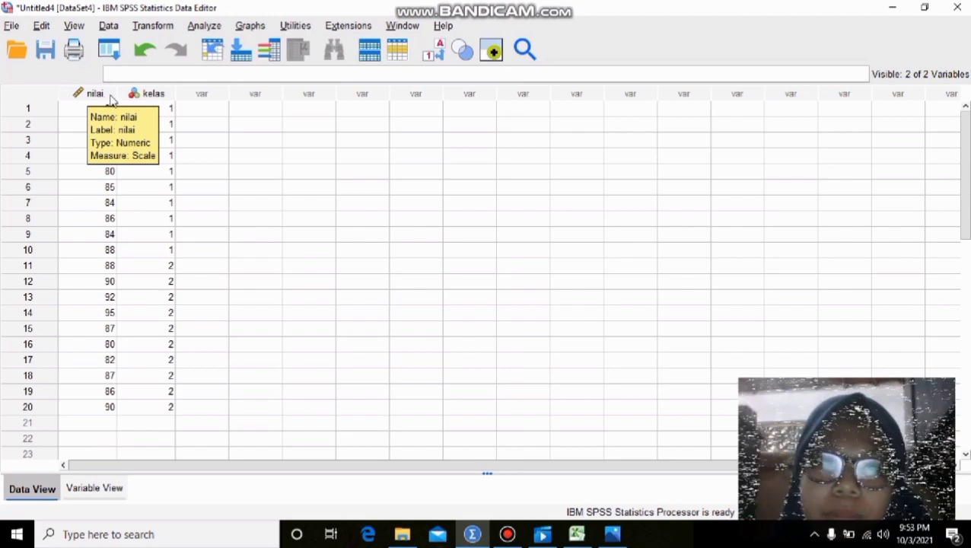
mouse_move(146, 105)
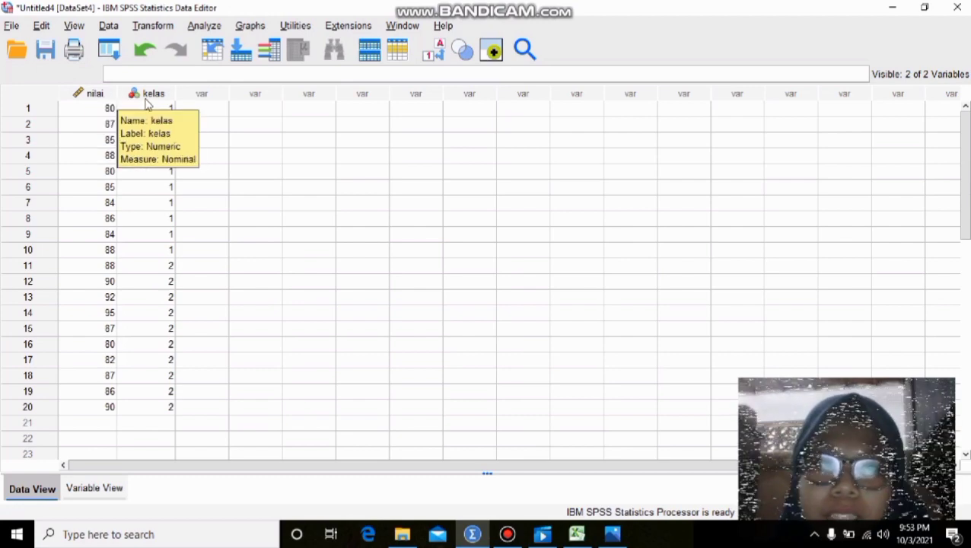
left_click(216, 29)
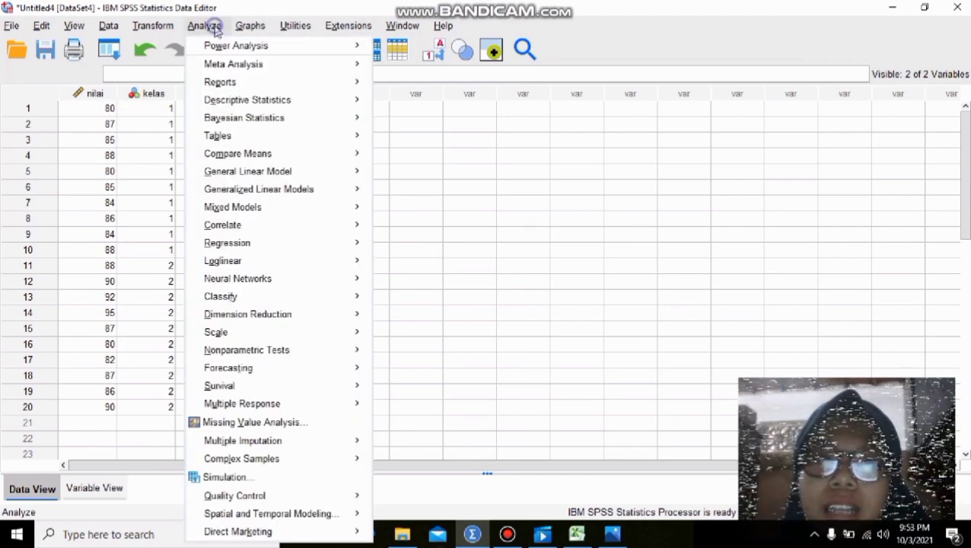
mouse_move(244, 109)
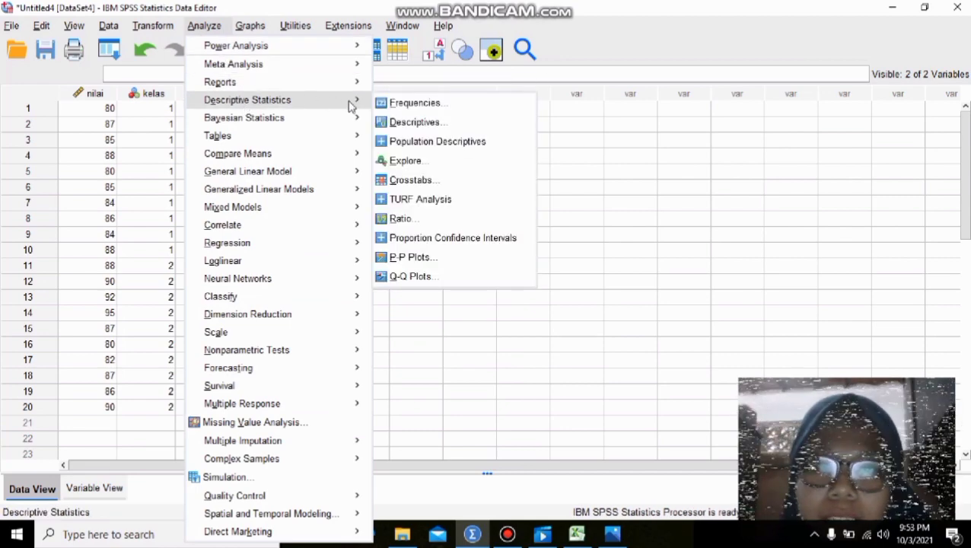
left_click(405, 160)
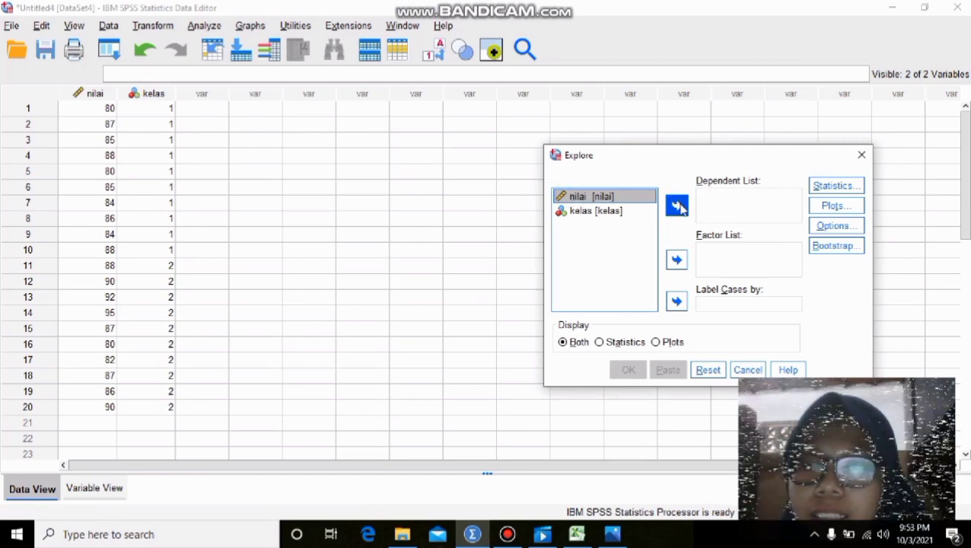
left_click(678, 205)
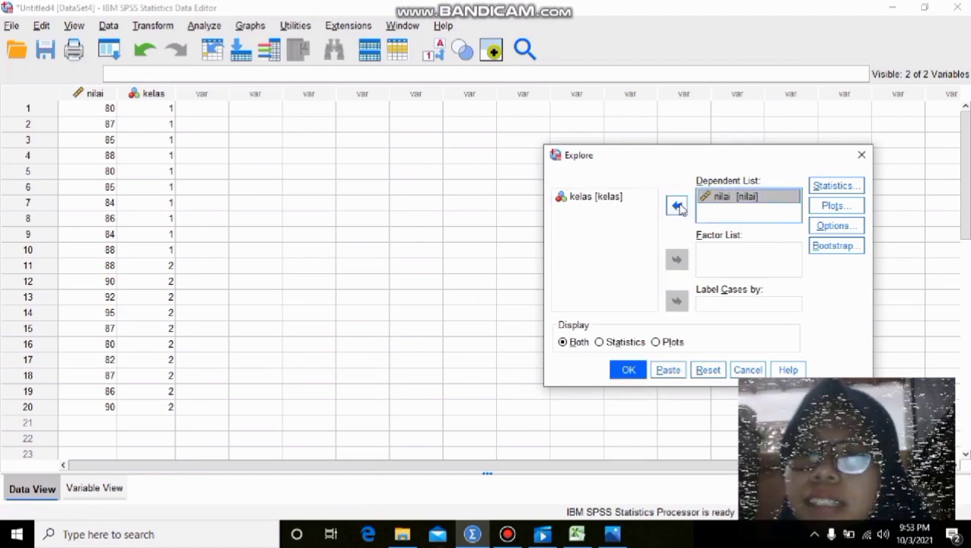
left_click(609, 199)
left_click(674, 259)
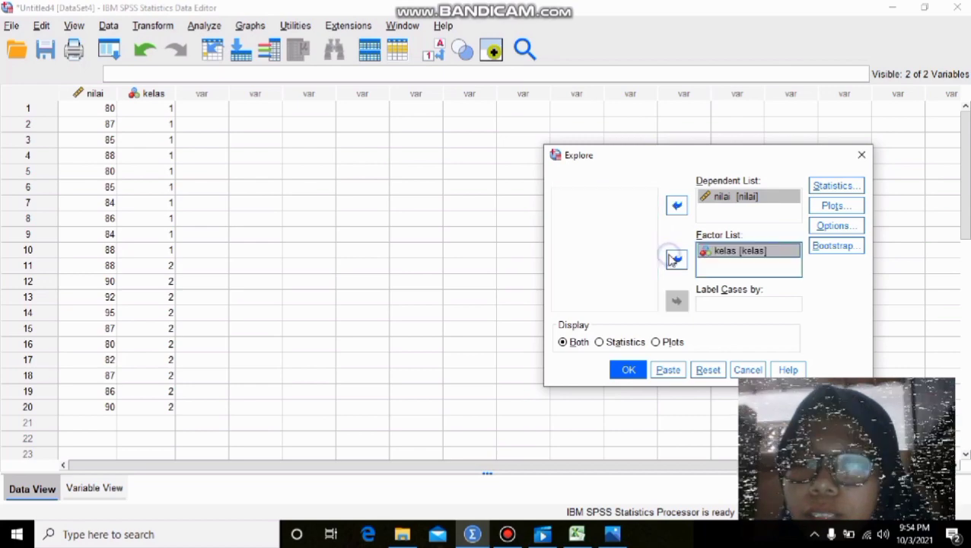
Step: Include normality plots with tests in the Explore analysis and run it
left_click(852, 207)
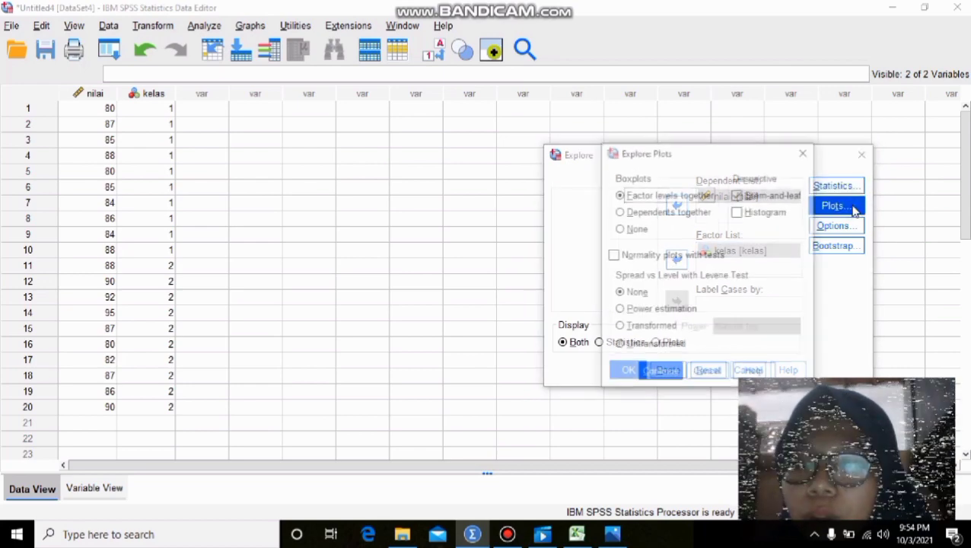
left_click(614, 257)
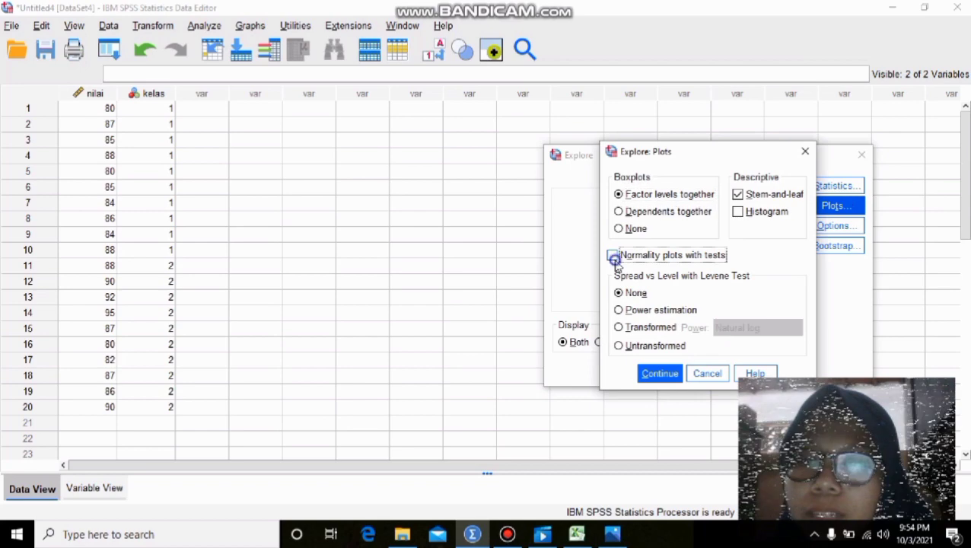
left_click(660, 375)
left_click(638, 372)
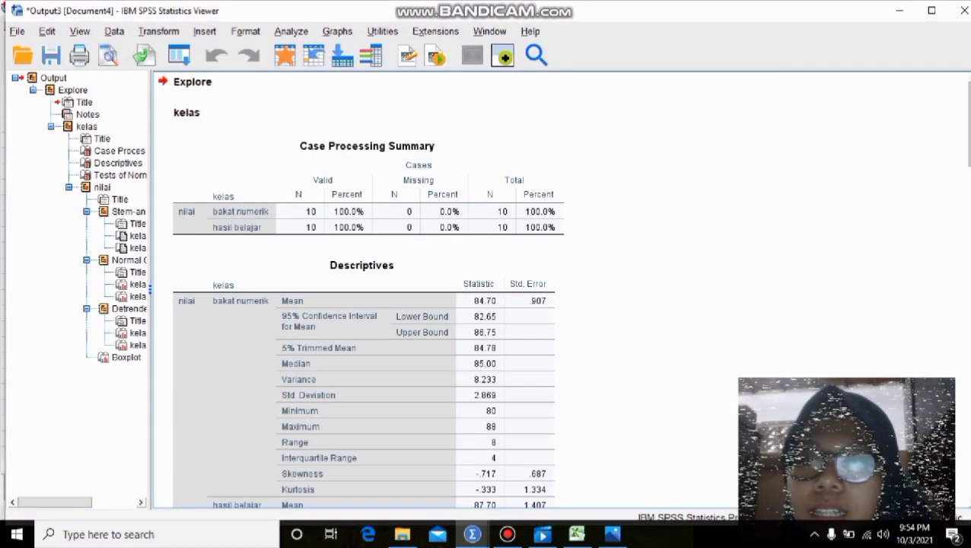
Step: Review the Tests of Normality table in the Explore output and compare it with the Kolmogorov-Smirnov decision rules in the Photos screenshot
scroll(960, 210, "down", 10)
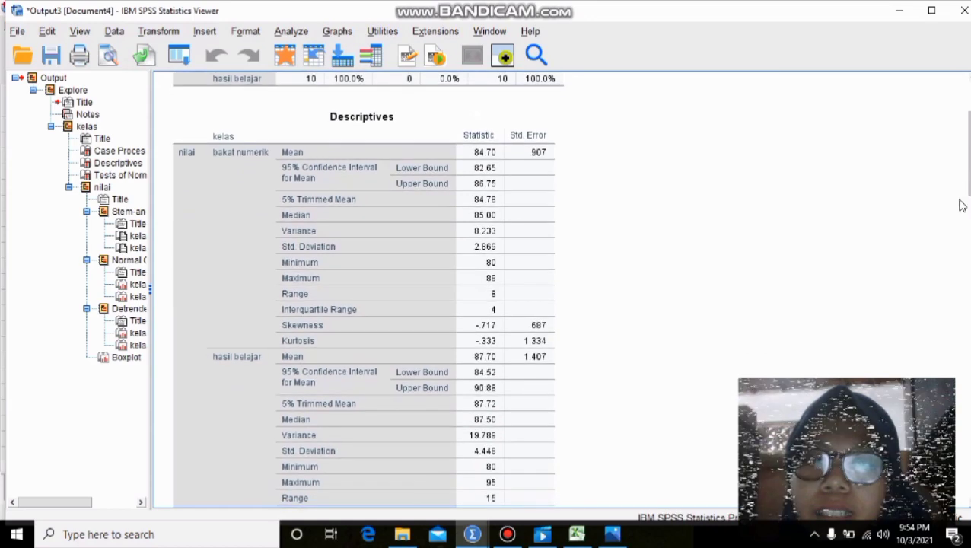
scroll(960, 210, "down", 2)
left_click(422, 285)
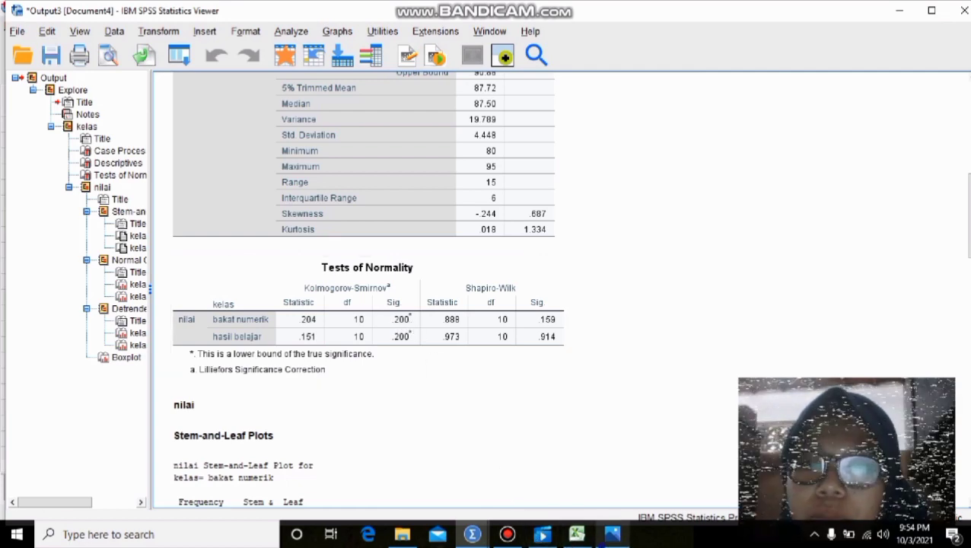
left_click(612, 534)
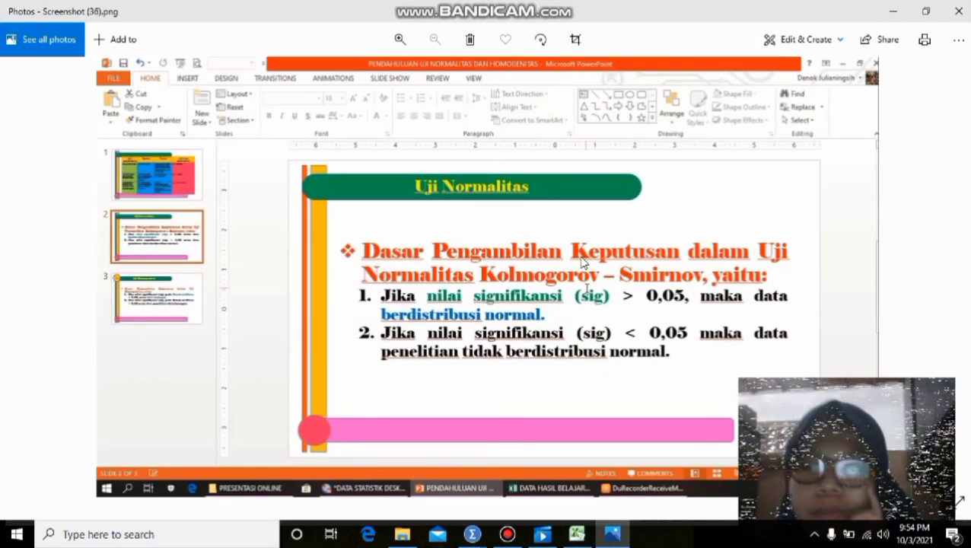
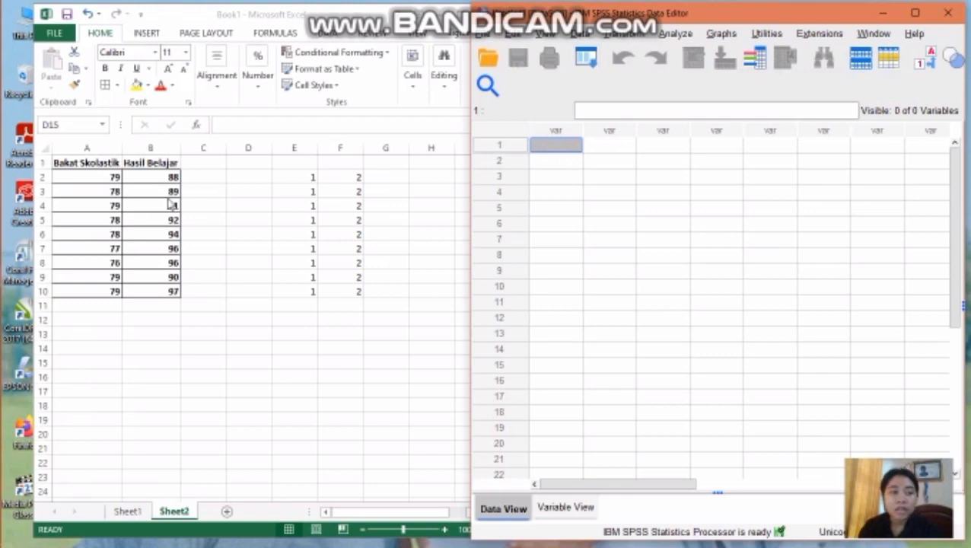
Step: Copy the nine Bakat Skolastik scores from the Excel sheet into the first column of the empty SPSS dataset, starting at row 1
left_click(109, 175)
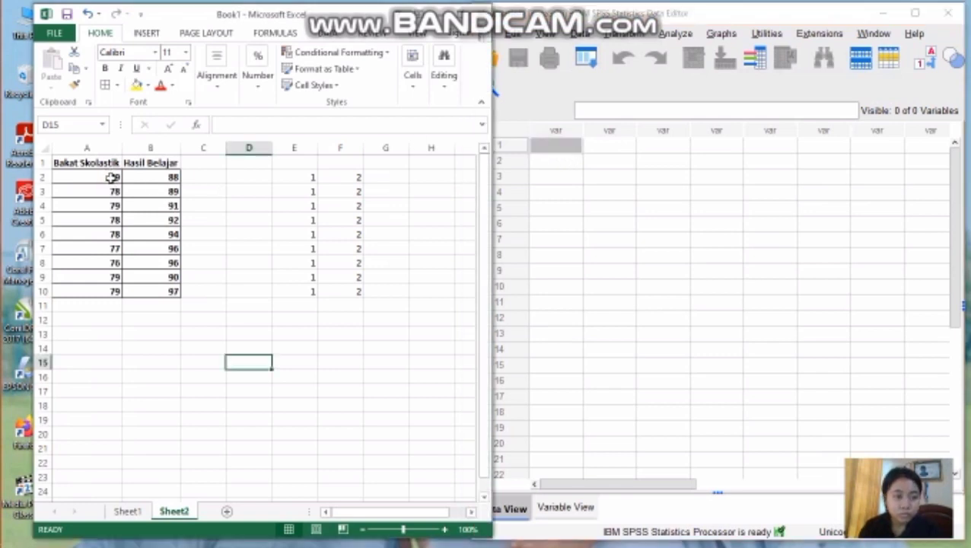
left_click_drag(111, 178, 114, 304)
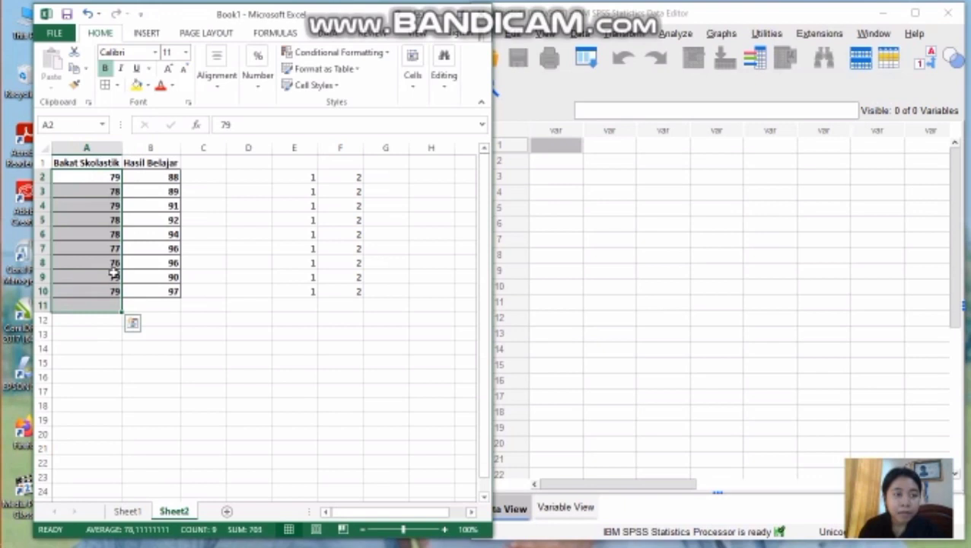
left_click(92, 176)
left_click_drag(95, 177, 109, 295)
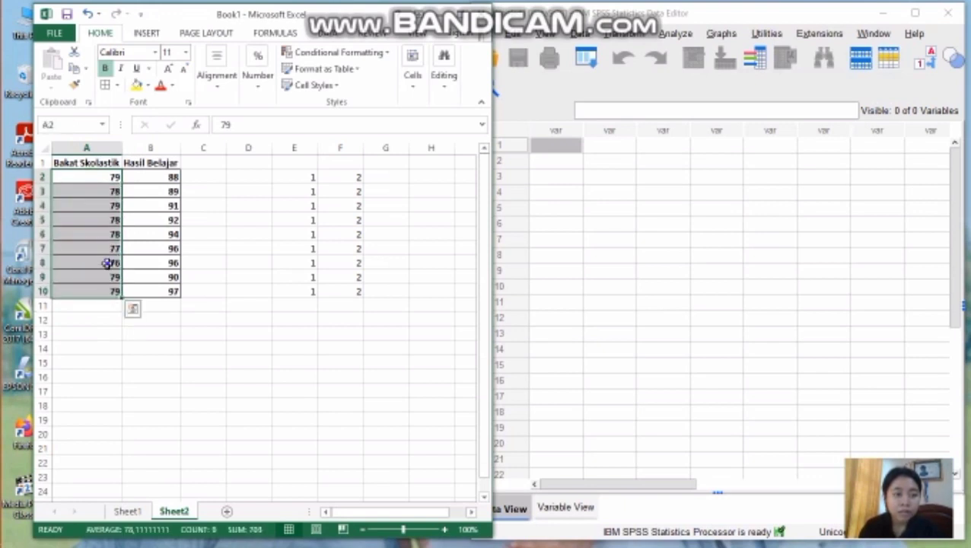
right_click(107, 262)
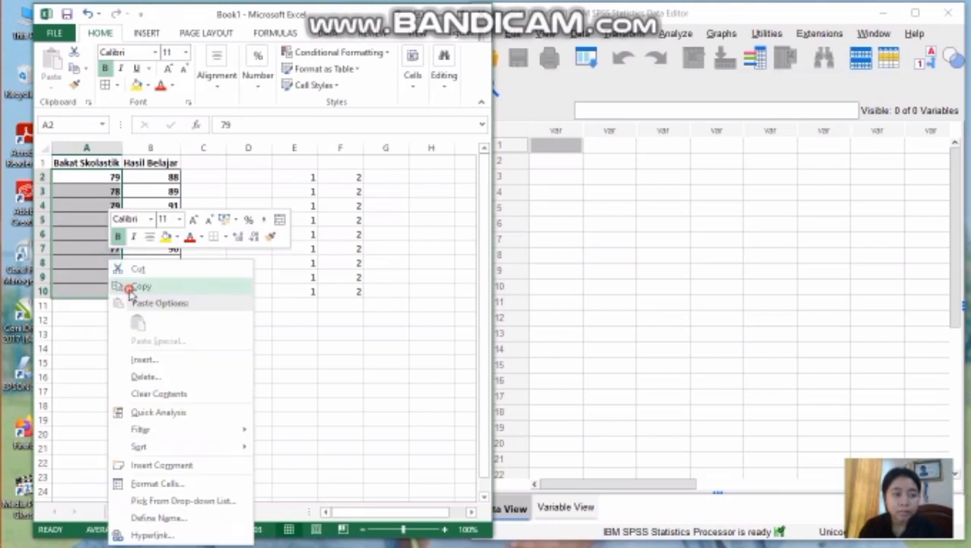
left_click(131, 290)
left_click(552, 150)
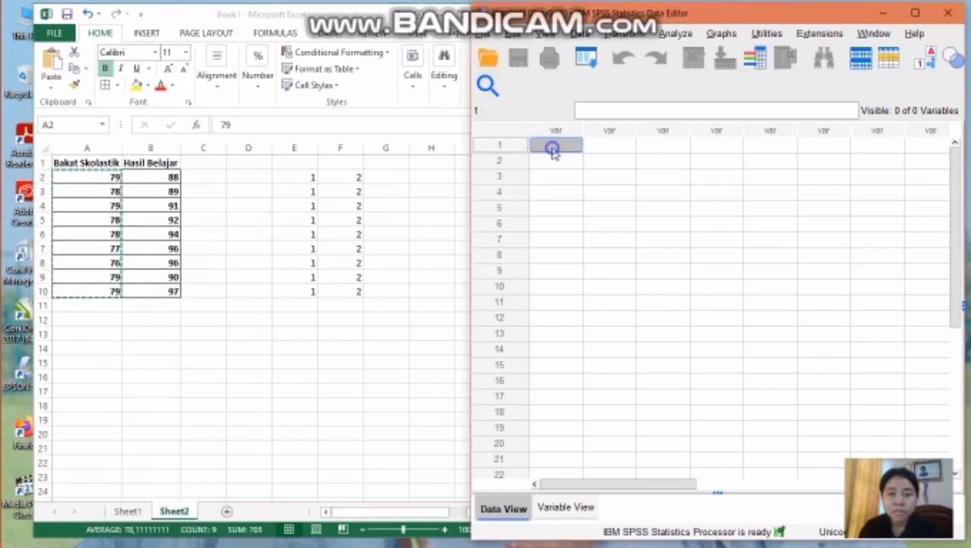
right_click(553, 150)
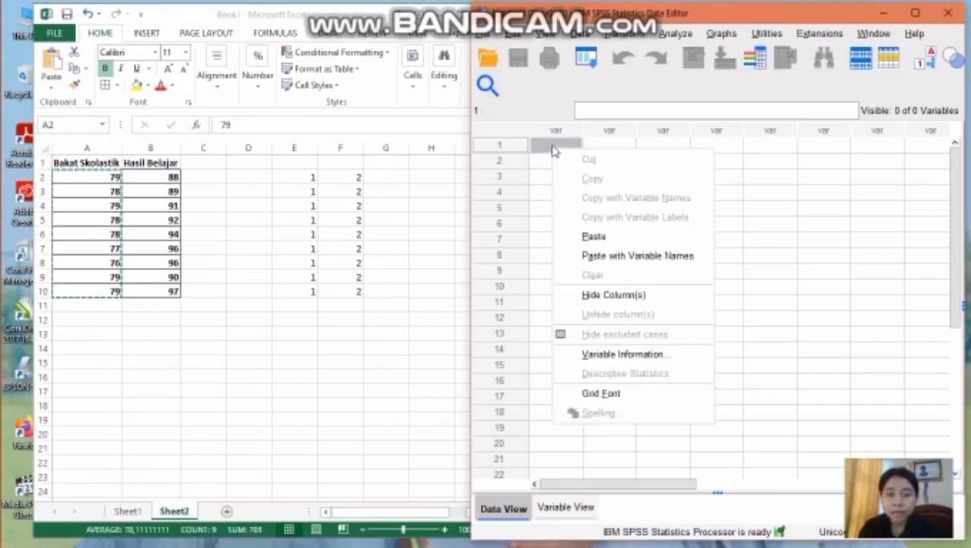
left_click(586, 238)
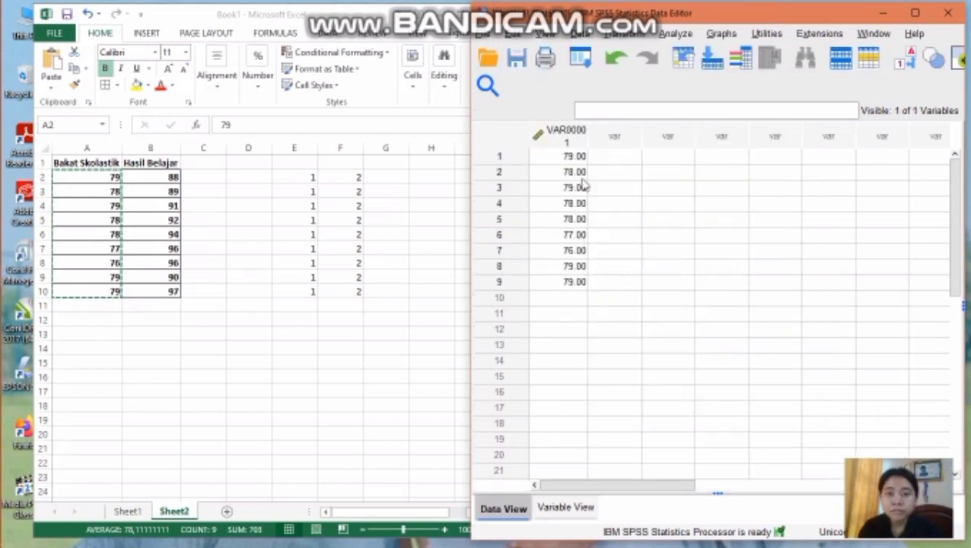
Step: Copy the nine group codes of 1 from Excel column E into the second SPSS column, beside the Bakat Skolastik scores
left_click(297, 175)
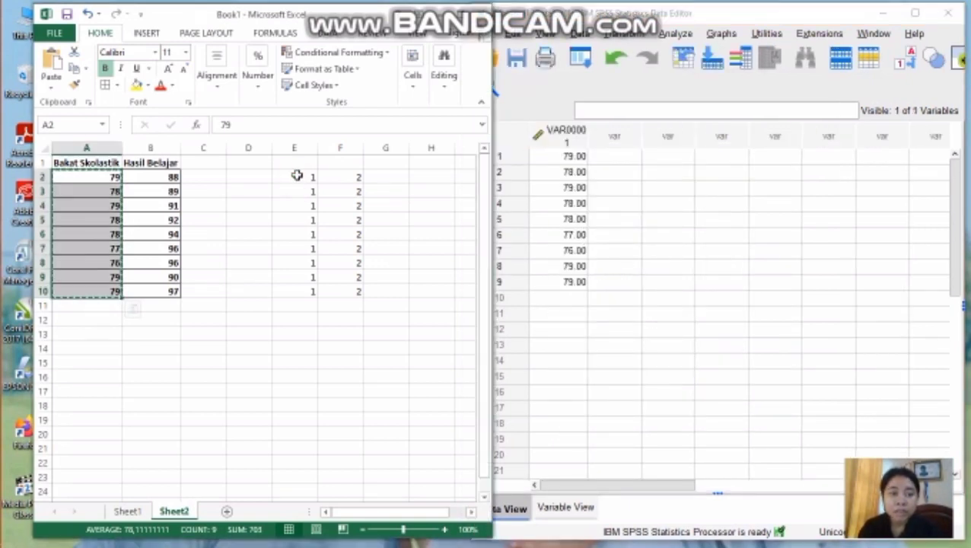
left_click_drag(298, 175, 305, 288)
right_click(298, 261)
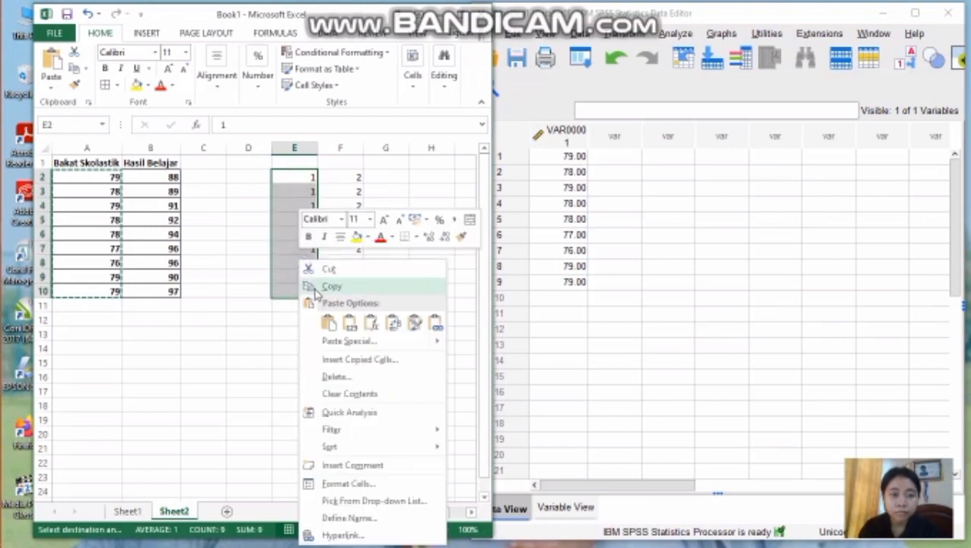
left_click(329, 286)
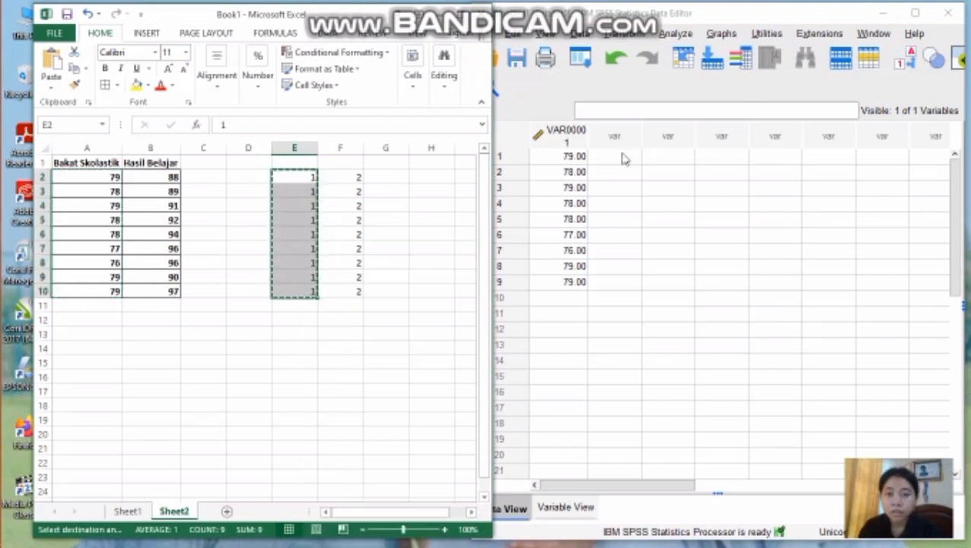
left_click(613, 158)
right_click(612, 159)
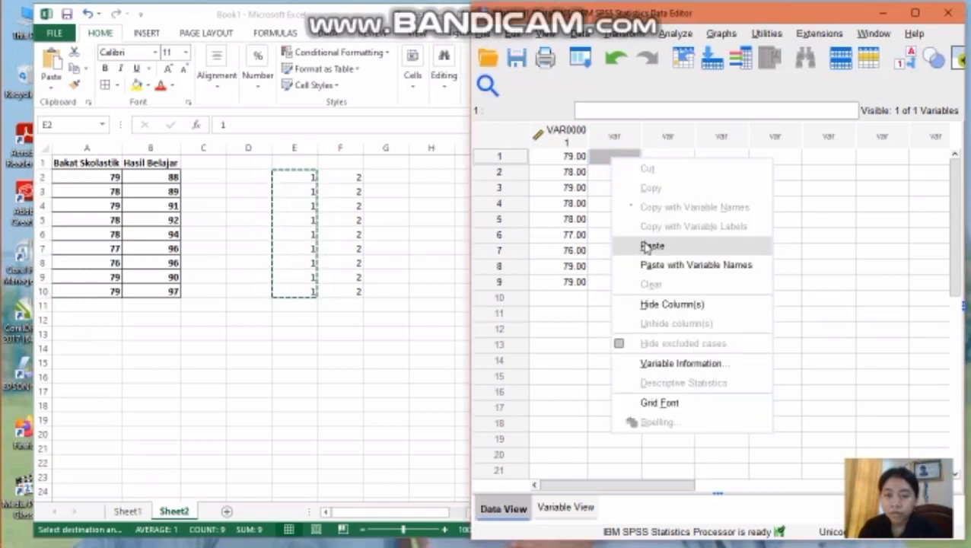
left_click(646, 248)
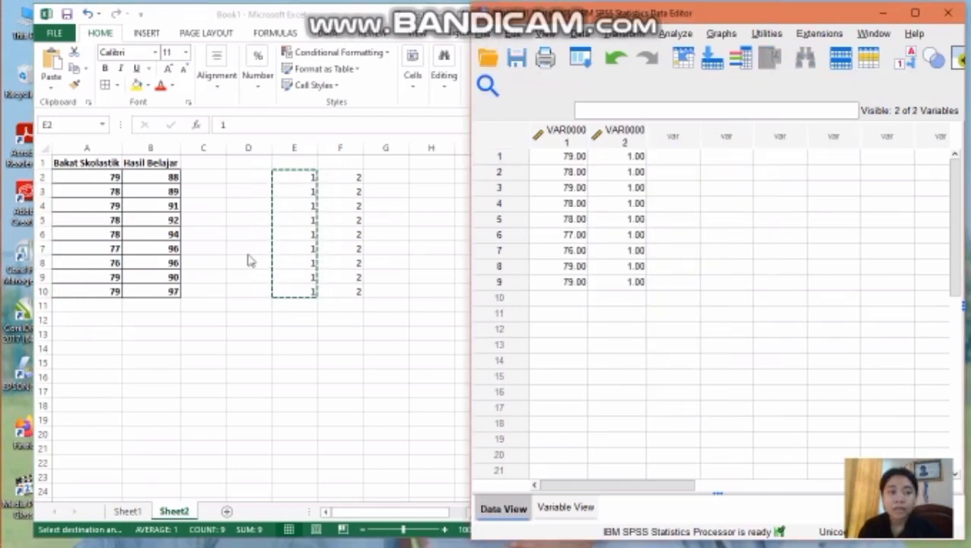
Step: Copy the nine Hasil Belajar scores from Excel into the first SPSS column, starting at row 10
left_click(169, 174)
left_click(171, 176)
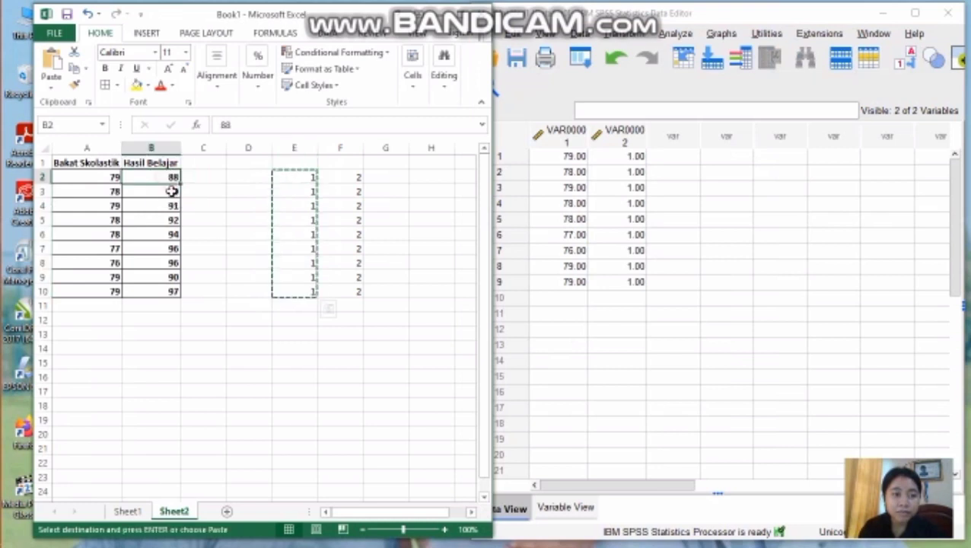
left_click_drag(172, 191, 171, 289)
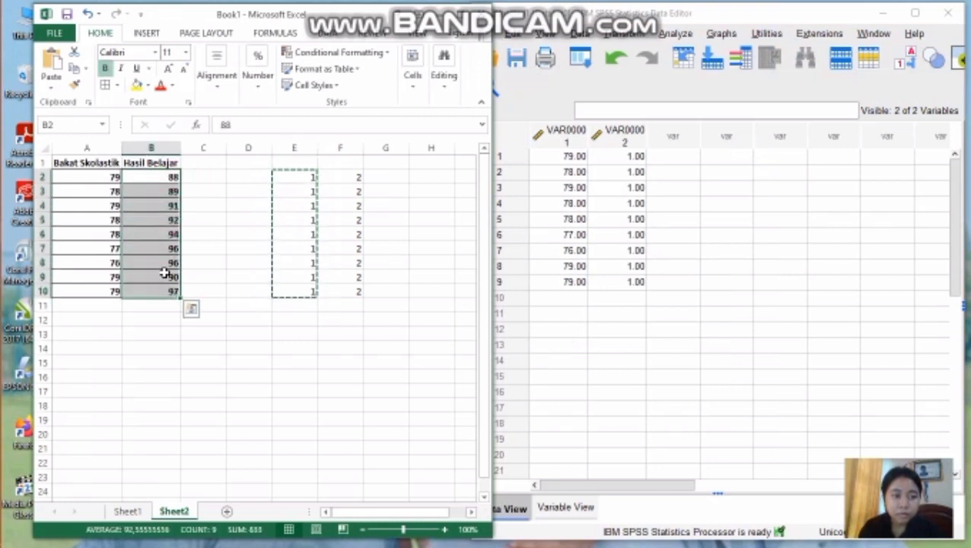
right_click(165, 273)
left_click(274, 288)
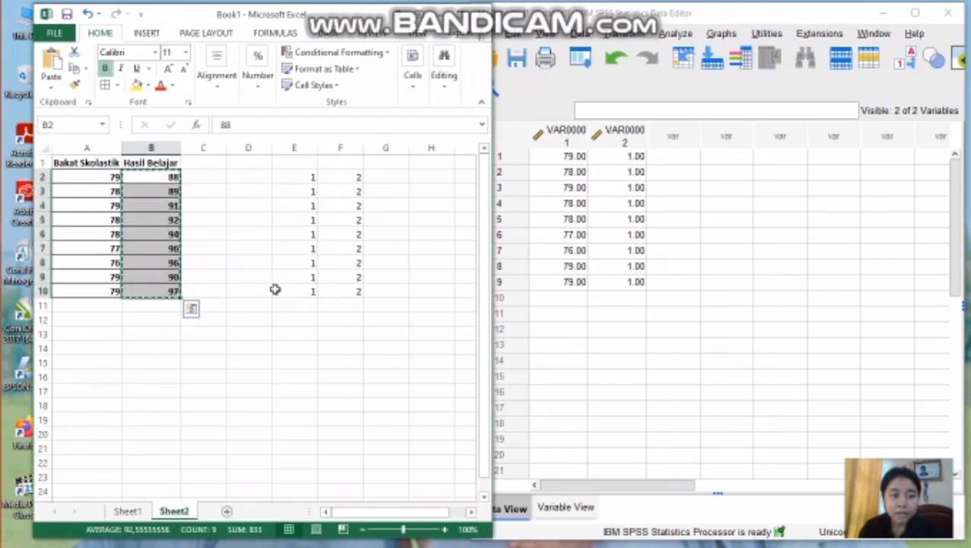
left_click(569, 297)
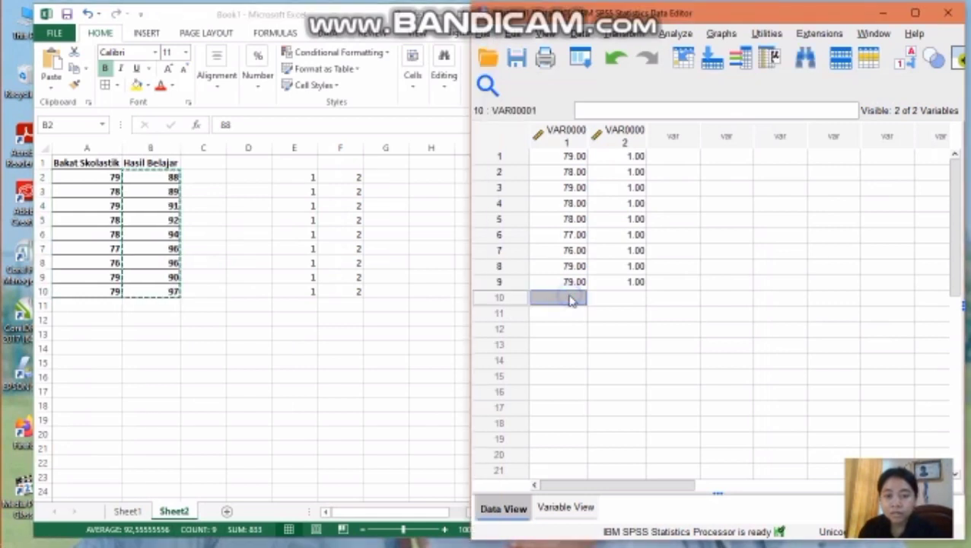
right_click(571, 300)
left_click(608, 358)
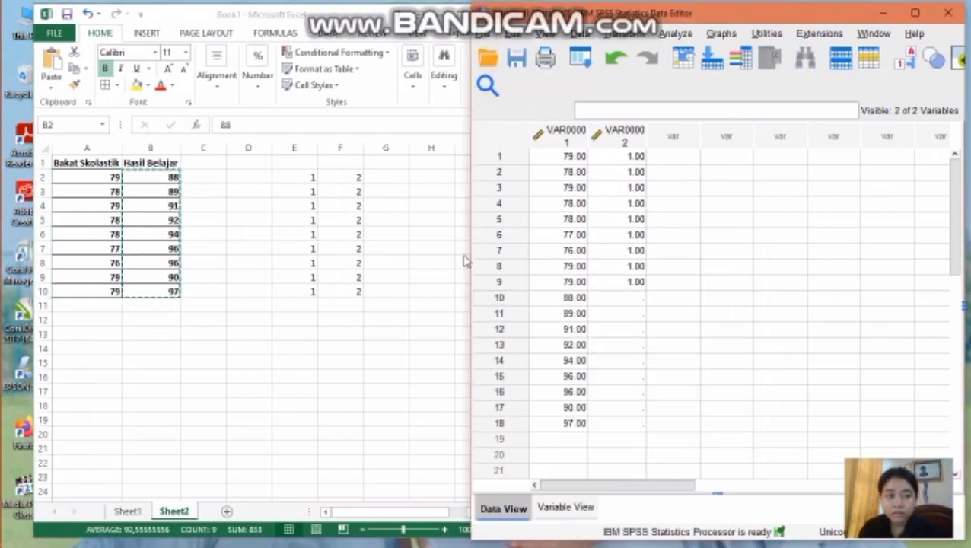
Step: Copy the nine group codes of 2 from Excel column F into the second SPSS column, starting at row 10
left_click(356, 179)
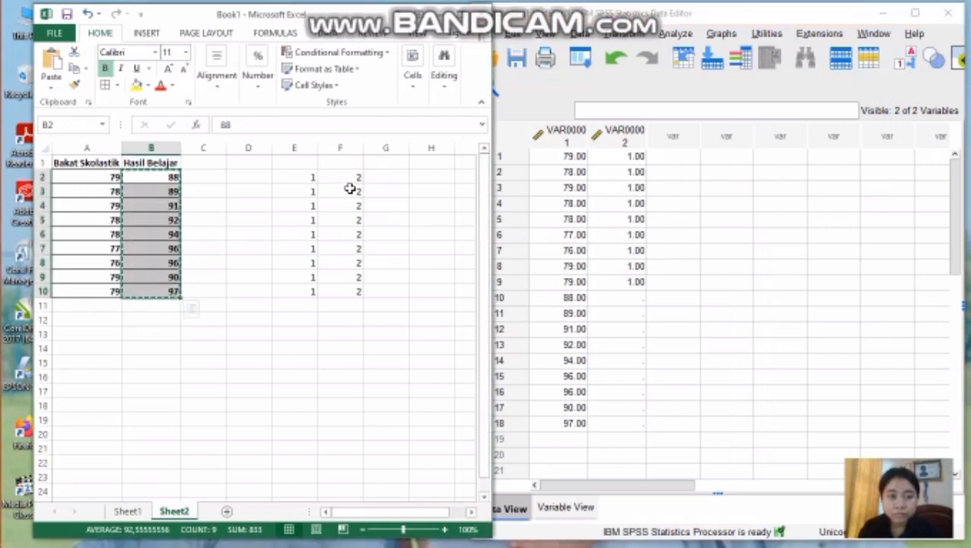
left_click_drag(351, 181, 352, 295)
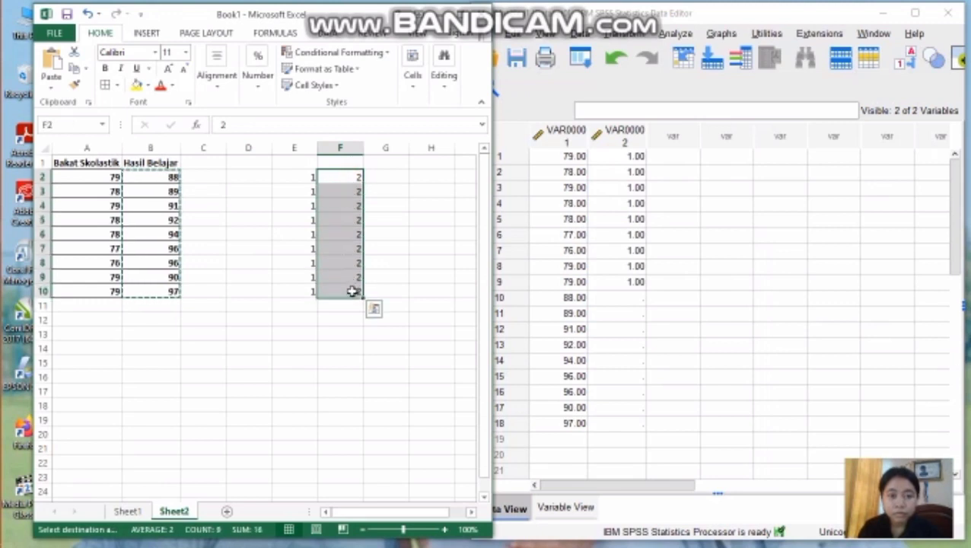
right_click(356, 296)
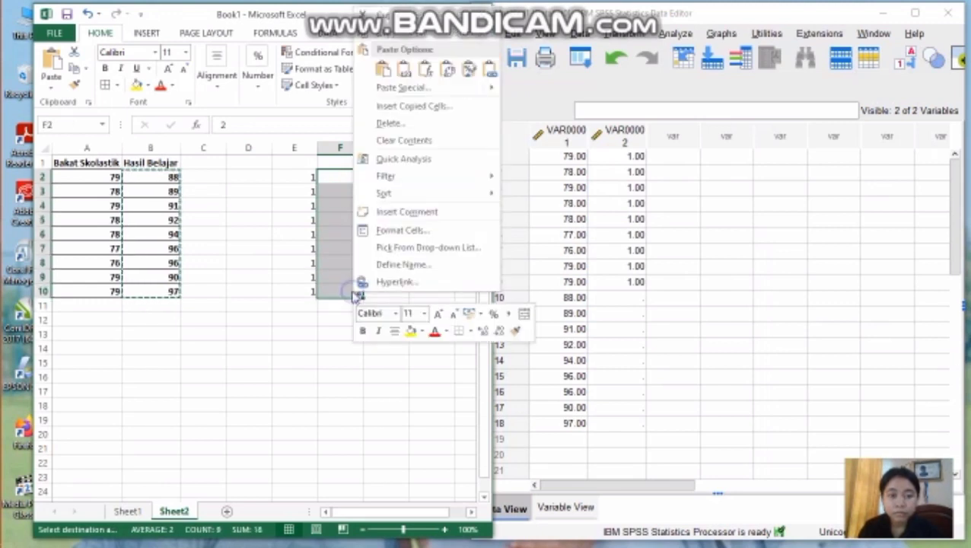
left_click(381, 32)
left_click(637, 298)
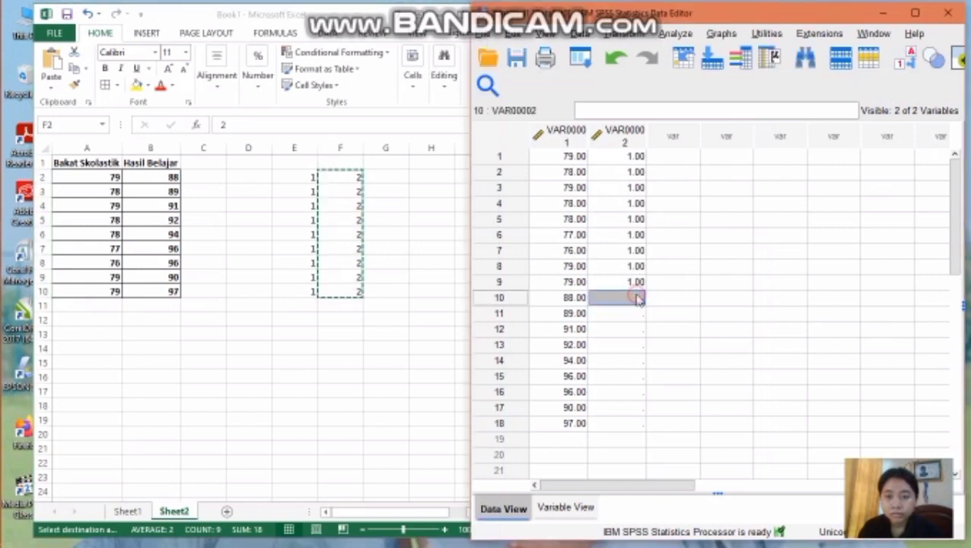
right_click(638, 299)
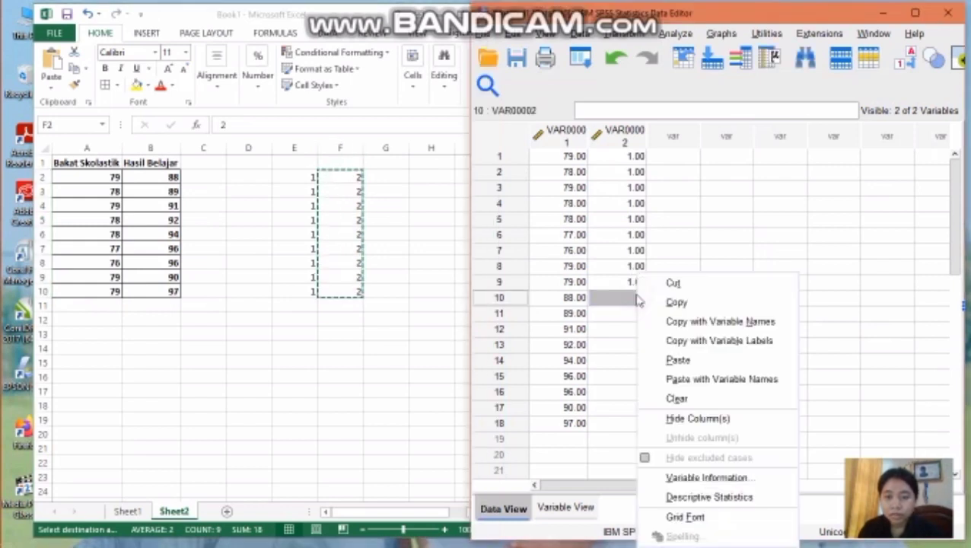
left_click(661, 362)
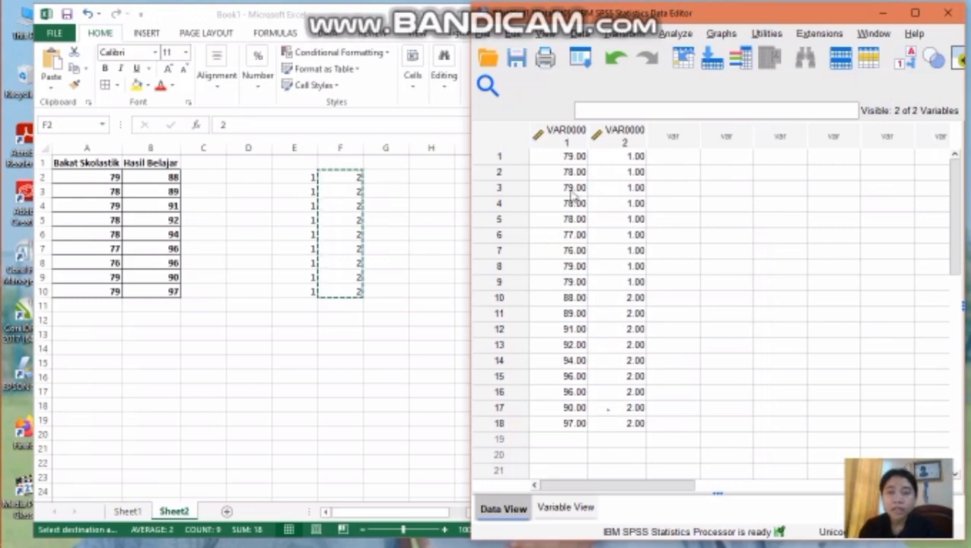
Step: Maximize the SPSS Data Editor and set the decimals of both variables to 0
left_click(914, 13)
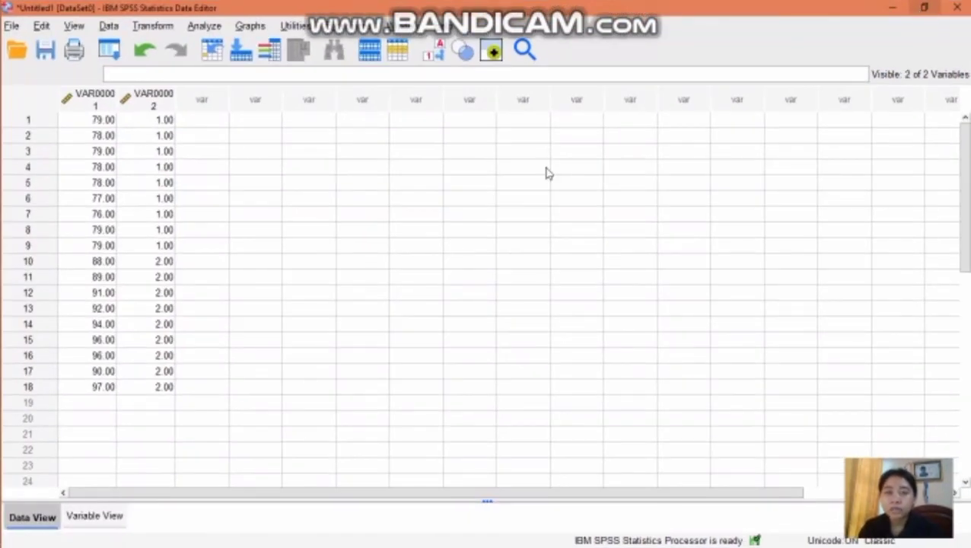
left_click(109, 520)
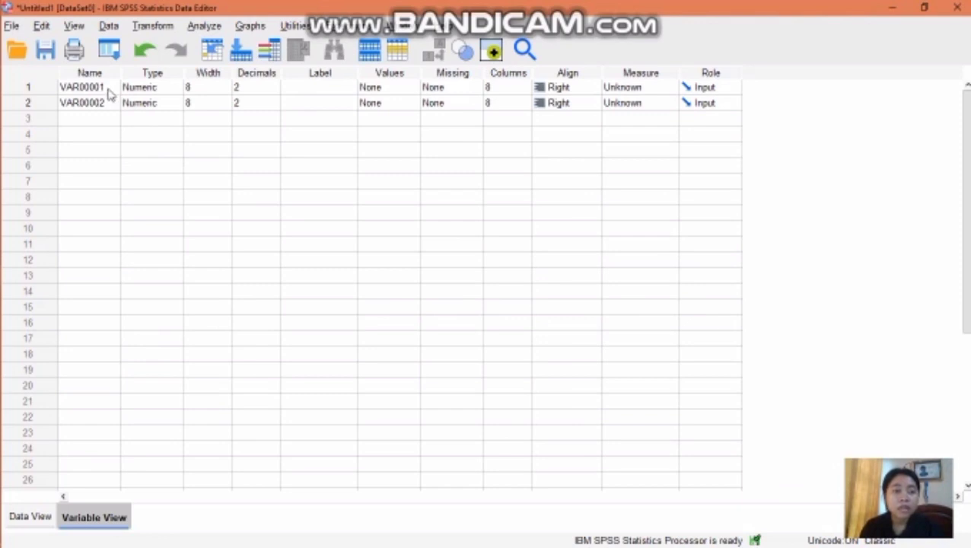
left_click(266, 85)
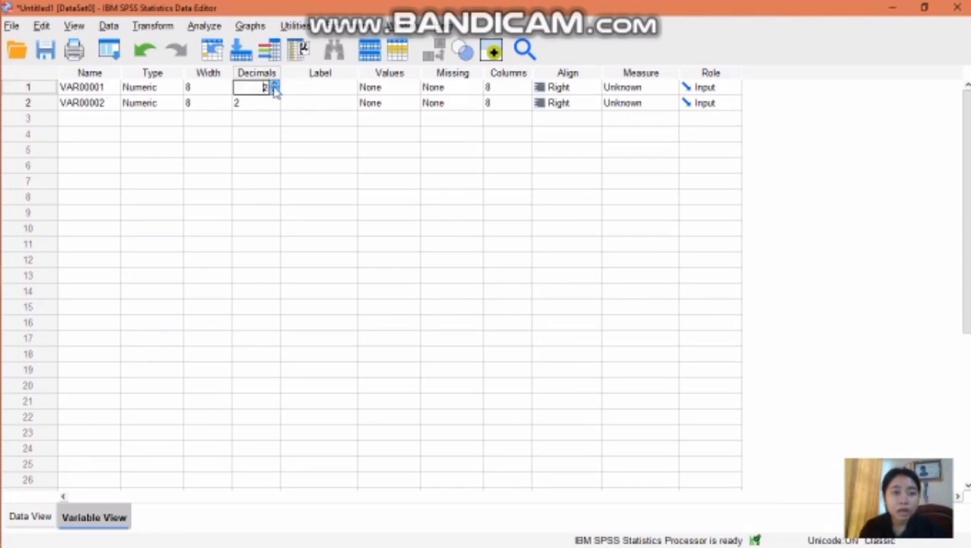
left_click(277, 90)
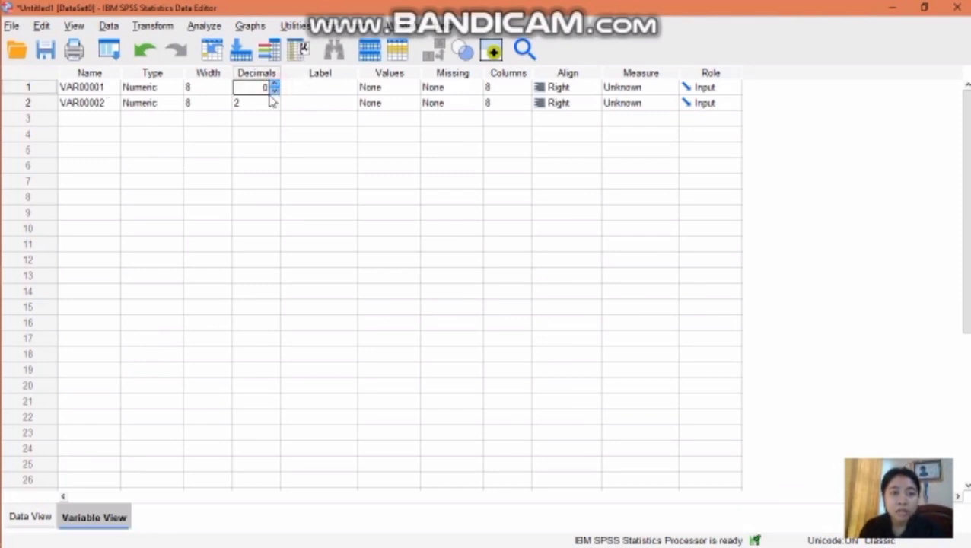
left_click(265, 101)
left_click(276, 107)
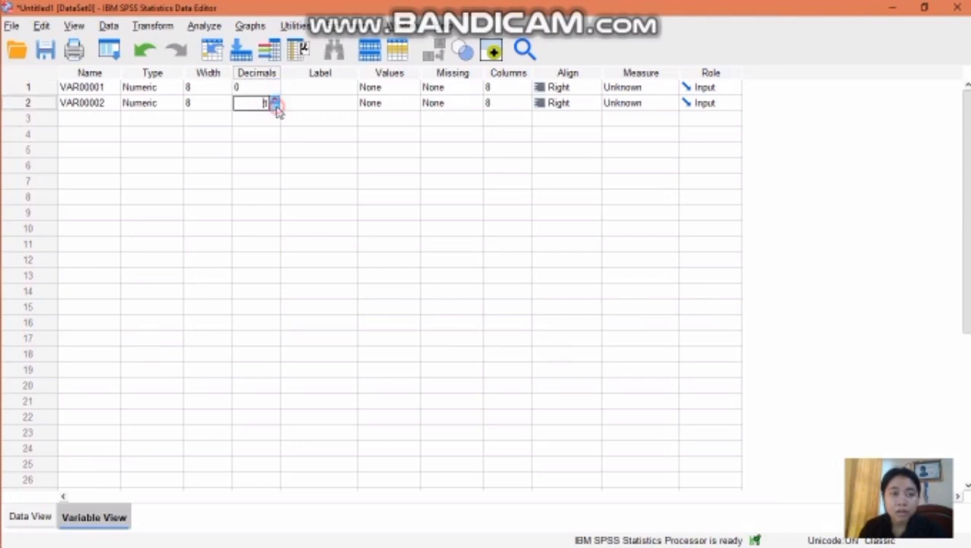
left_click(277, 108)
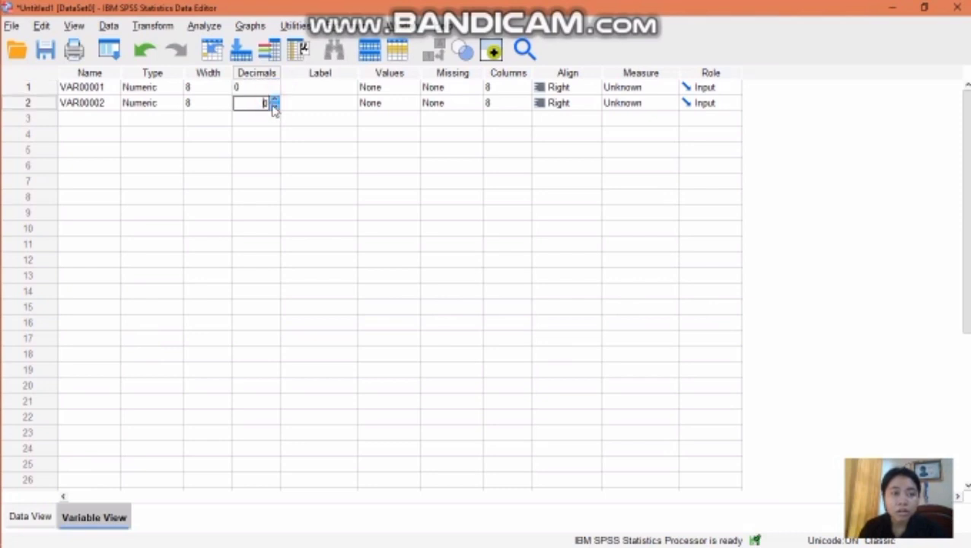
Step: Try to rename the first variable Nilai
left_click(109, 86)
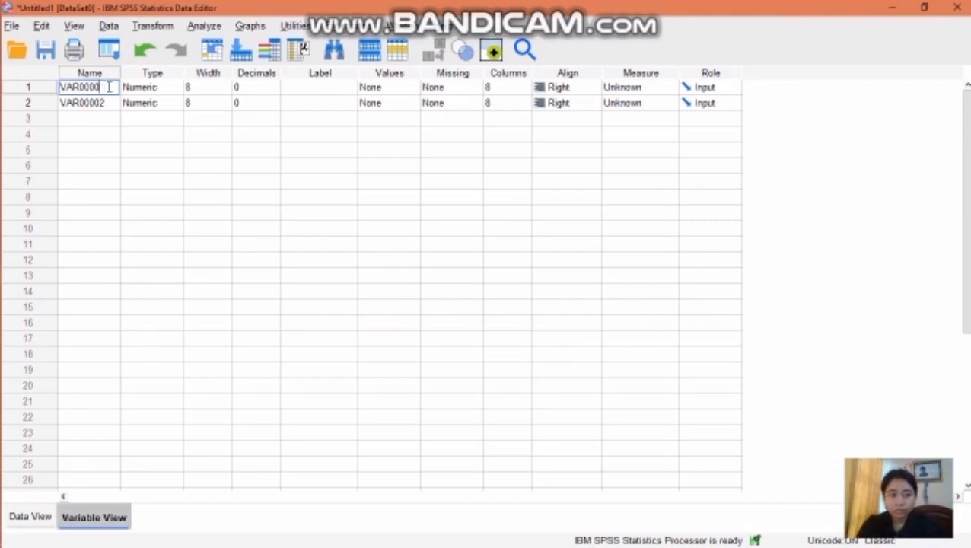
key("BackSpace")
key("BackSpace")
key("BackSpace")
key("BackSpace")
key("BackSpace")
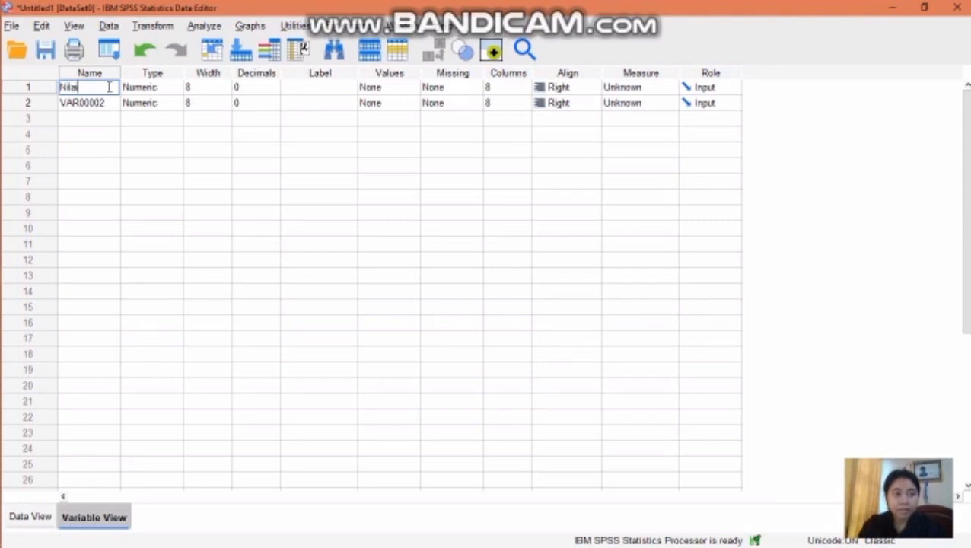
type("Nilai")
key("Return")
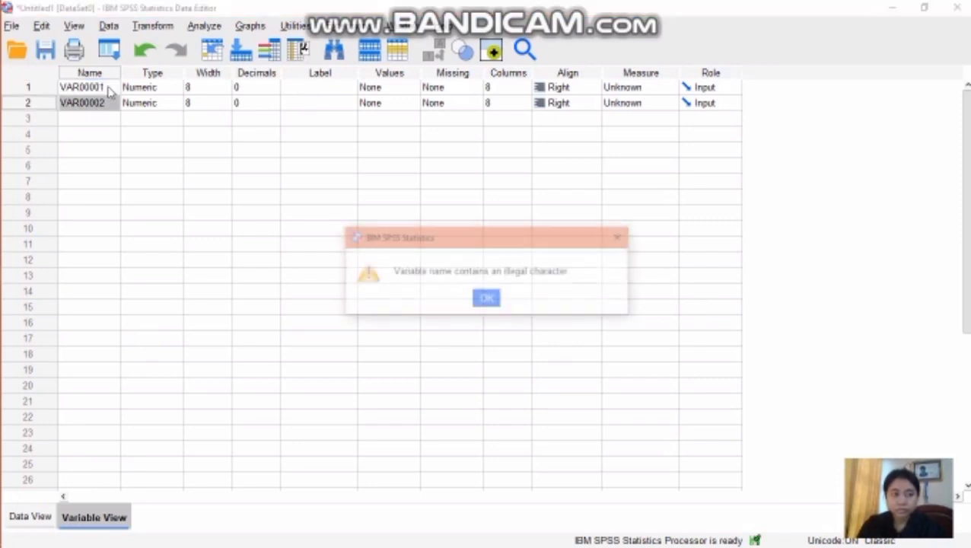
left_click(622, 238)
Step: Replace the first variable's name, VAR00001, with Nilai
double_click(107, 88)
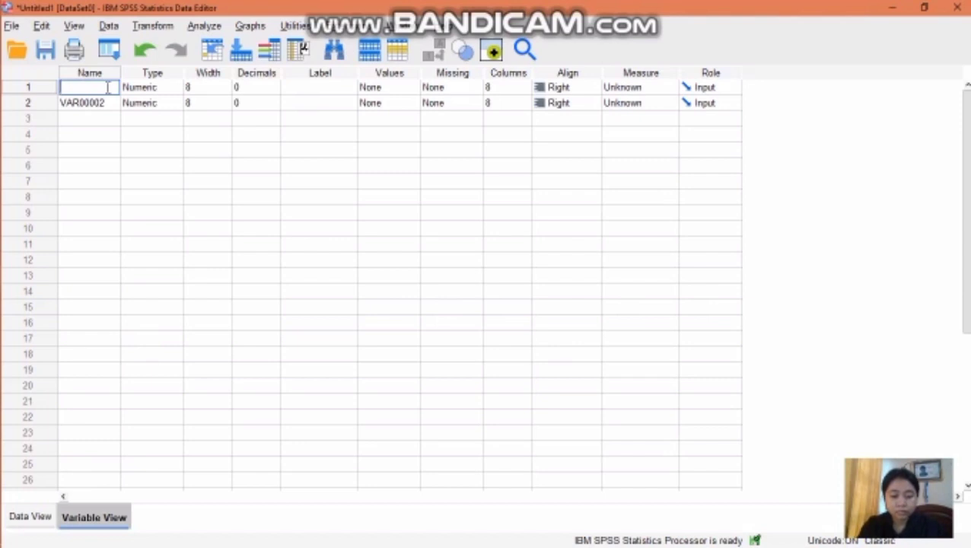
type("Nila")
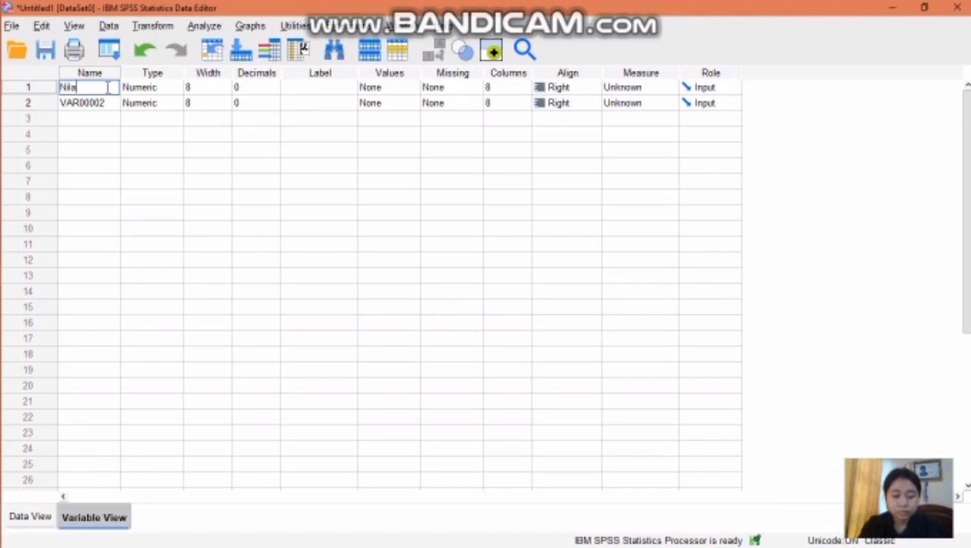
type("i")
Step: Rename the second variable, VAR00002, as Kelas
left_click(106, 104)
double_click(107, 107)
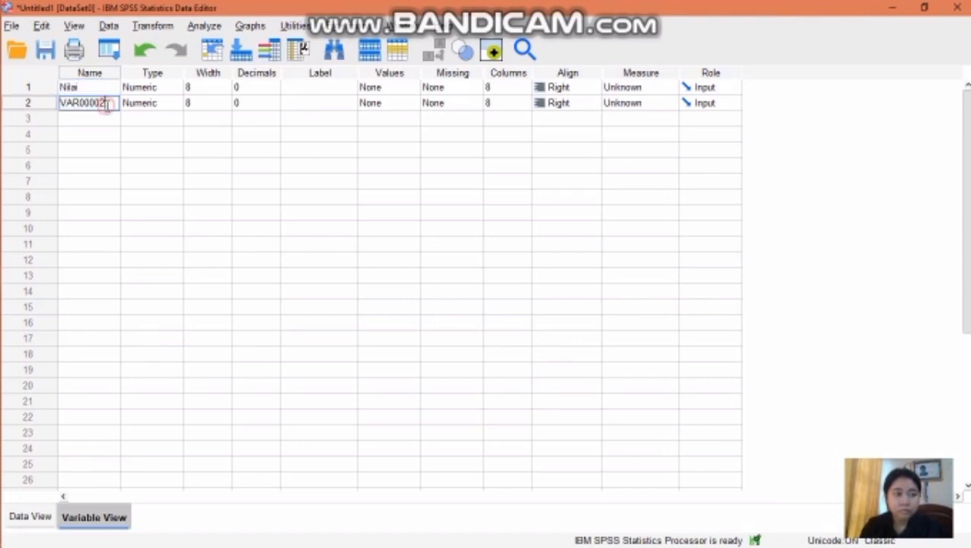
key("BackSpace")
key("BackSpace")
key("BackSpace")
key("BackSpace")
key("BackSpace")
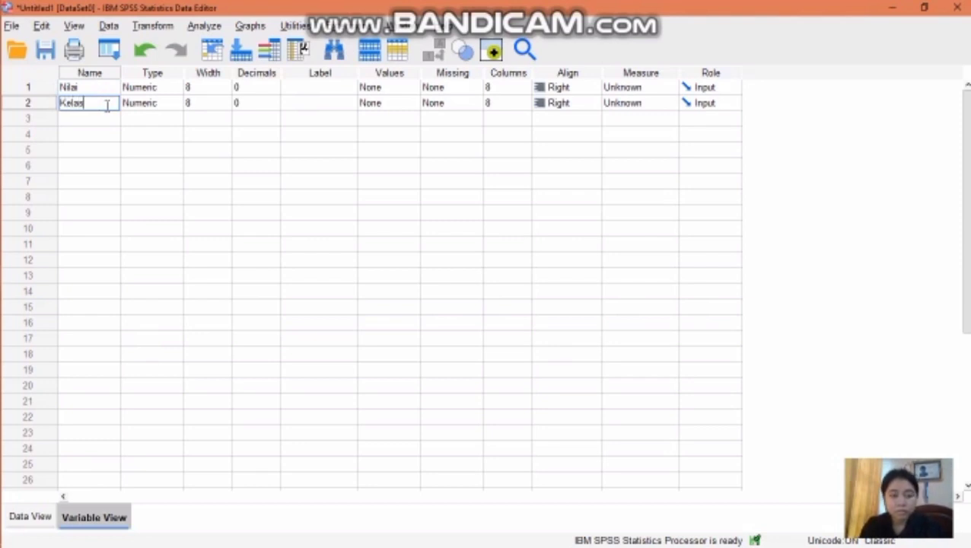
type("Kelas")
key("Return")
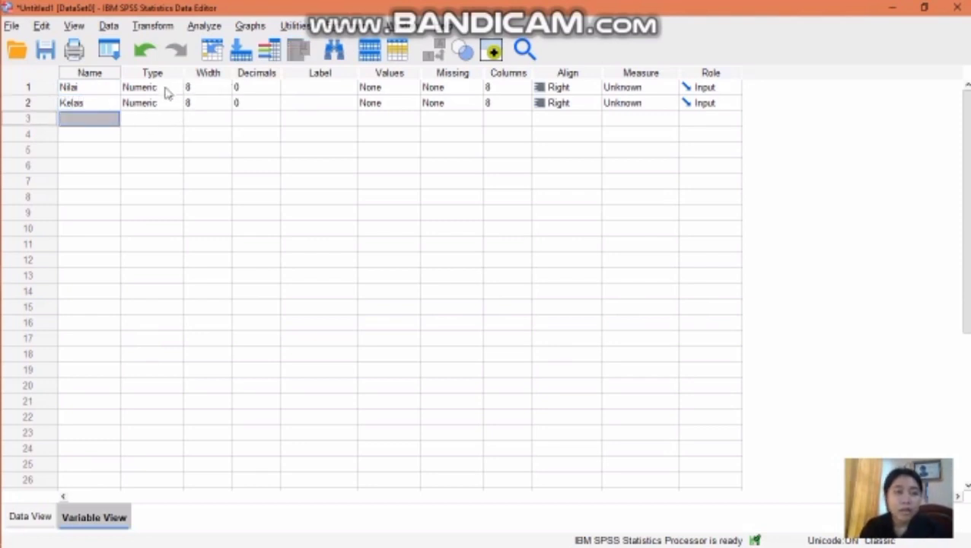
Step: Give the first variable the label Nilai and the second variable the label Kelas
left_click(315, 87)
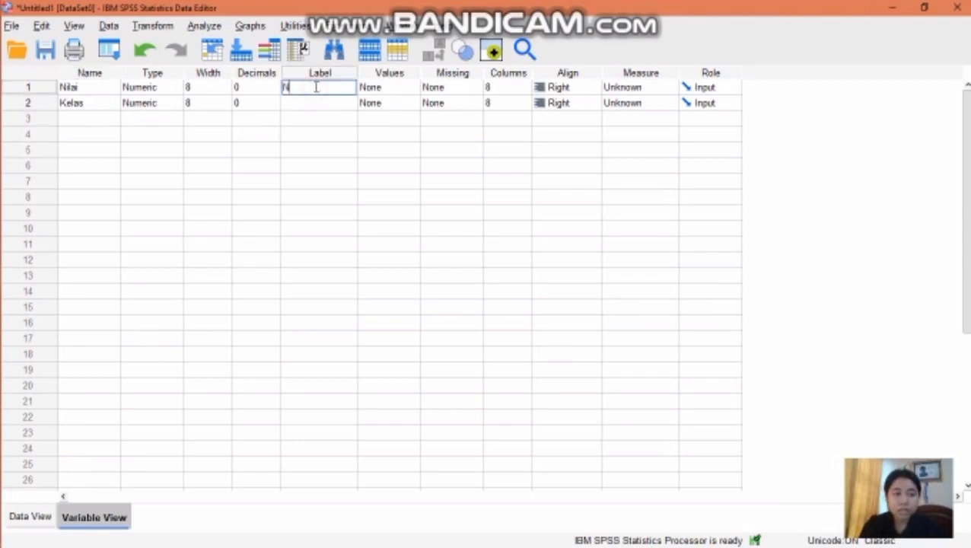
key("Return")
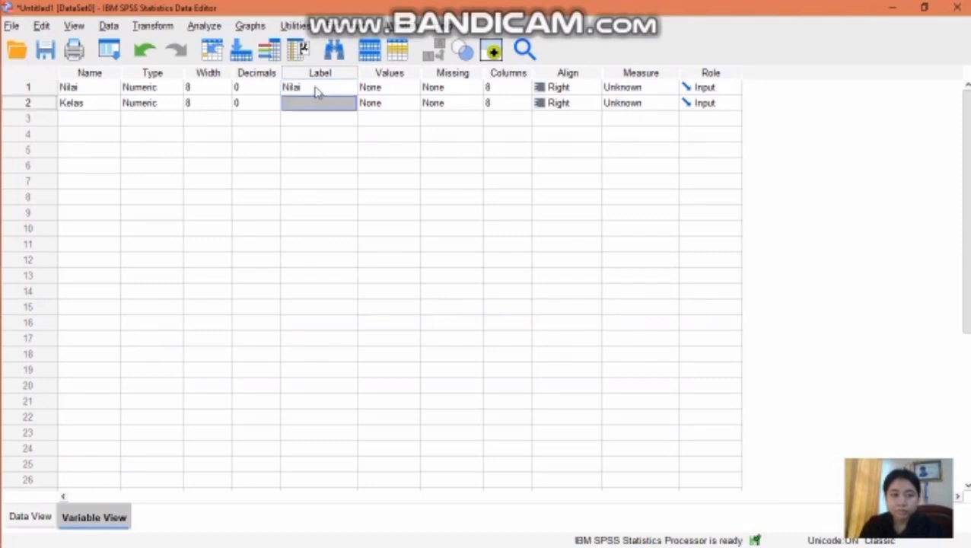
type("Kela")
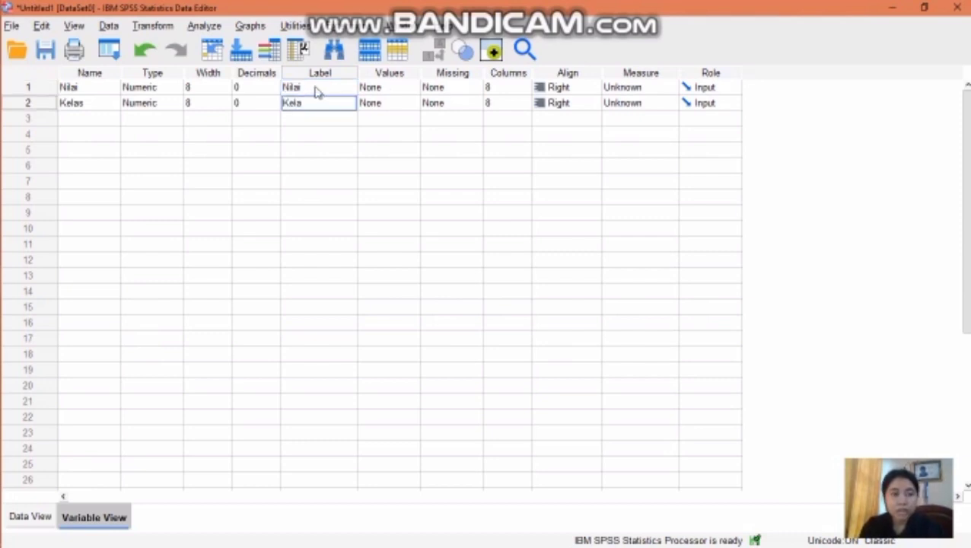
type("s")
key("Return")
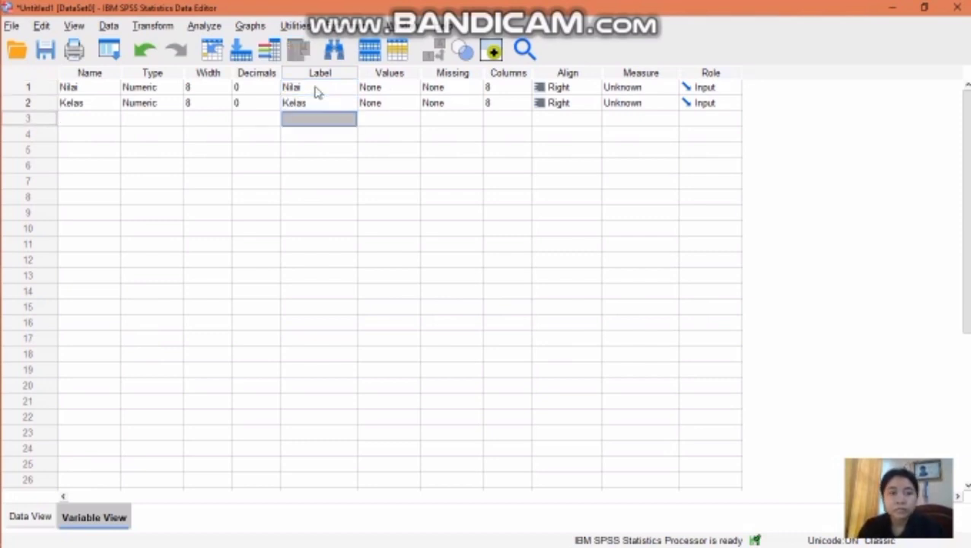
Step: Define the value labels of Kelas as 1 = Bakat Skolastik and 2 = Hasil Belajar
left_click(385, 89)
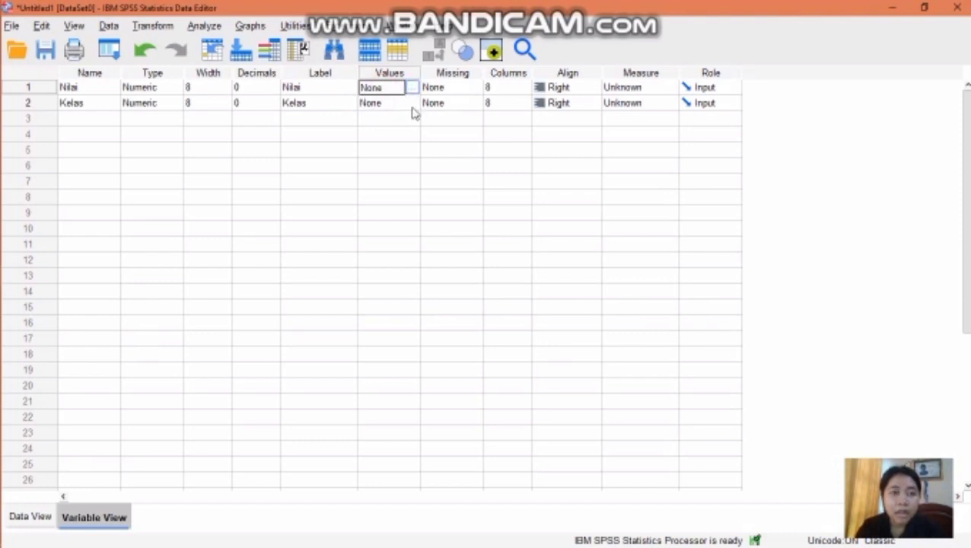
double_click(410, 106)
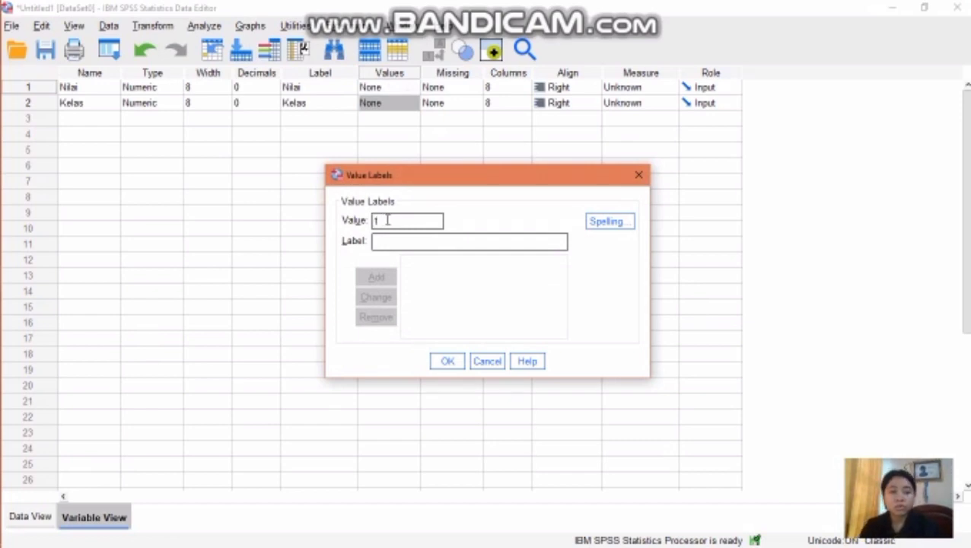
left_click(389, 239)
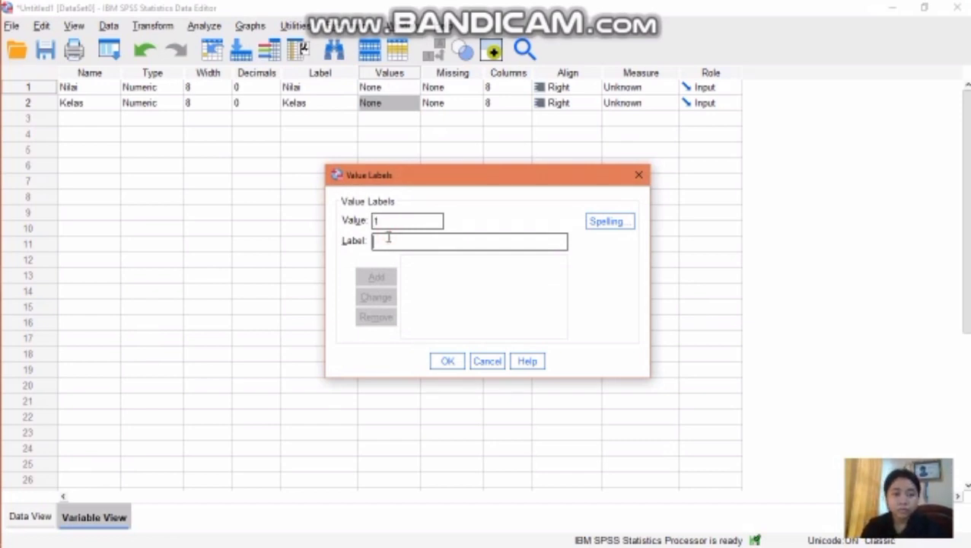
type("Bakat Skolastik")
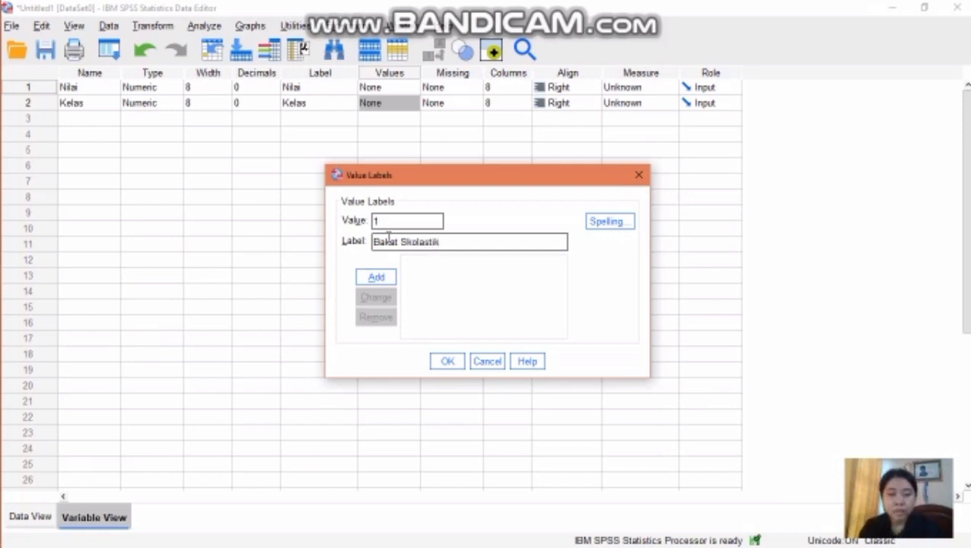
left_click(377, 278)
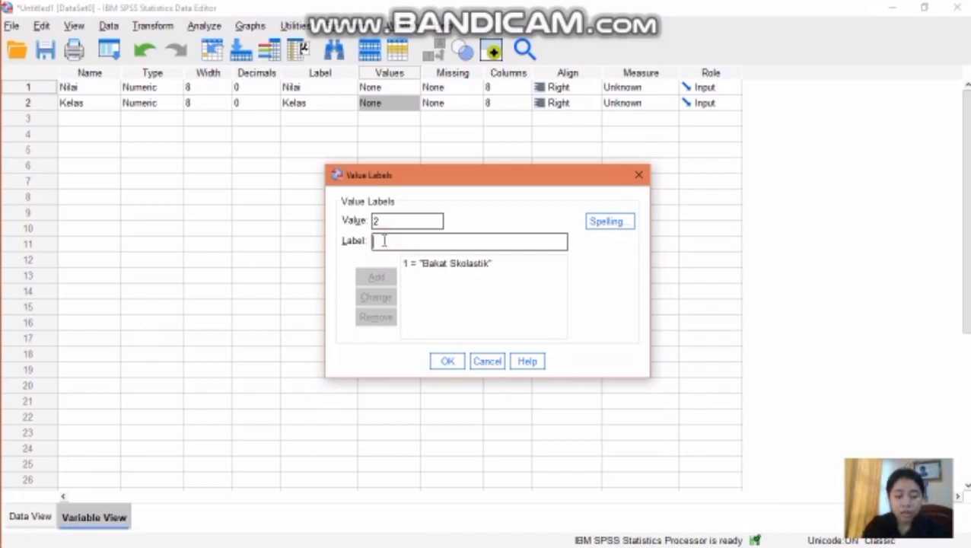
type("Hasil Belajar")
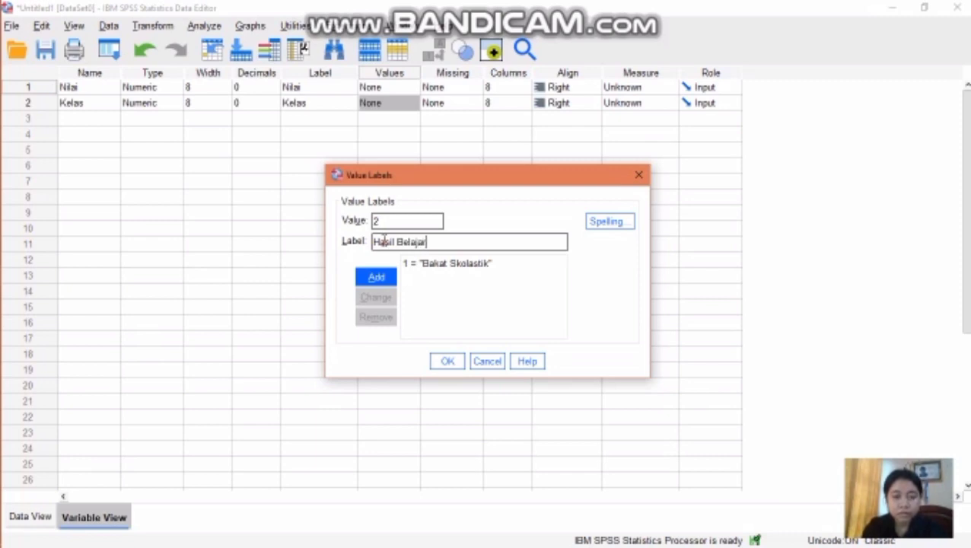
left_click(376, 277)
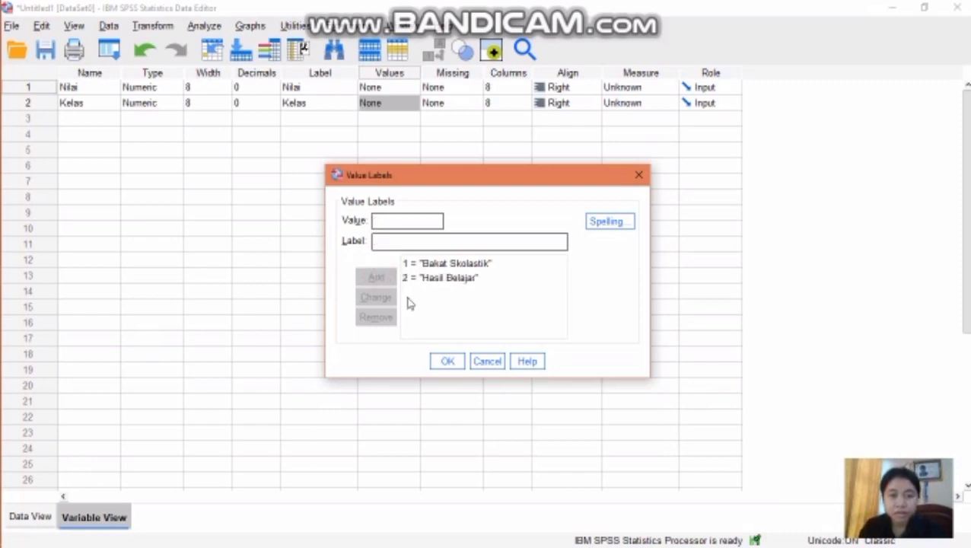
left_click(446, 361)
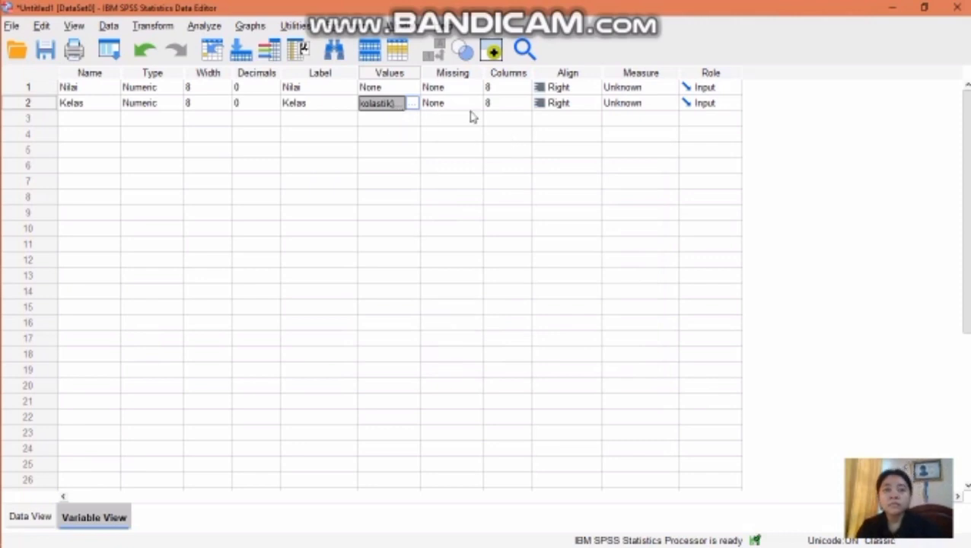
Step: Set the measurement level of Nilai to Scale and of Kelas to Nominal
left_click(626, 89)
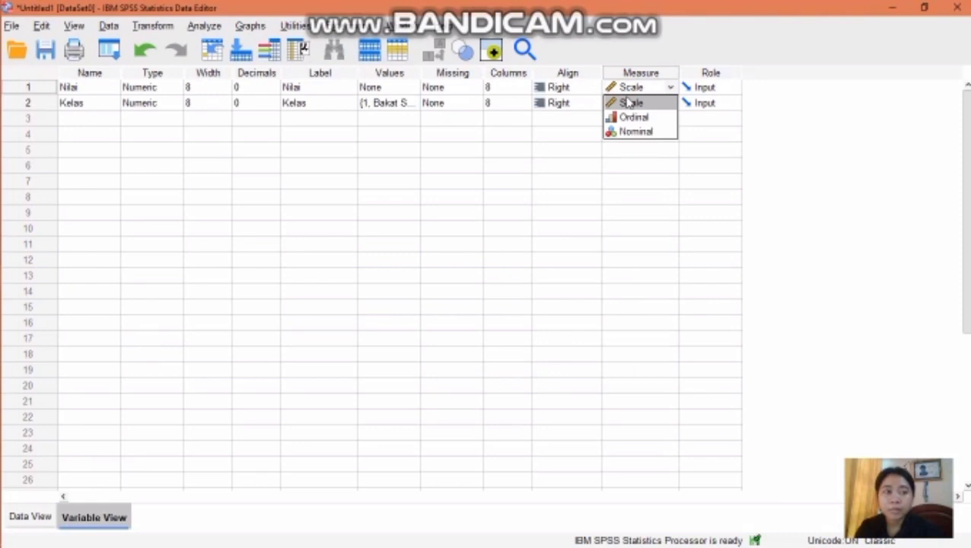
left_click(628, 103)
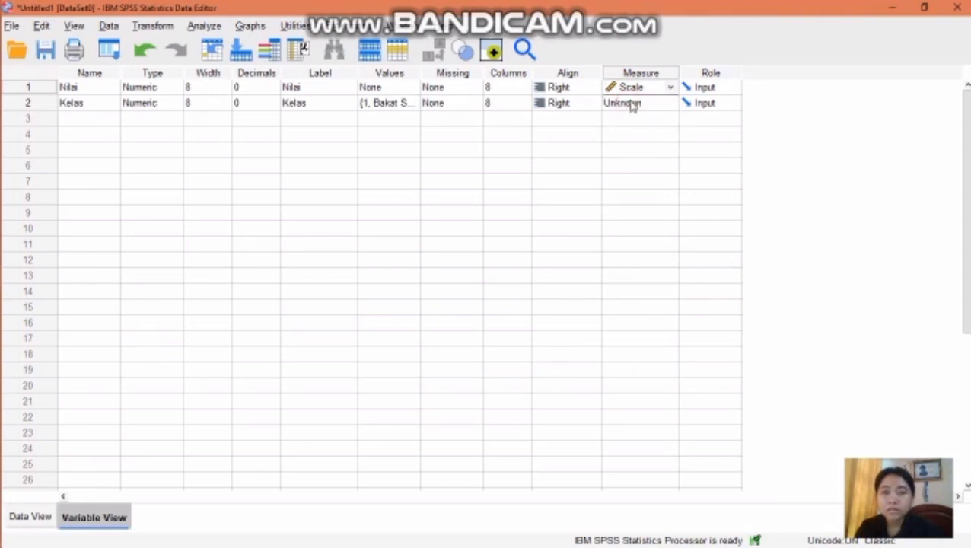
left_click(631, 104)
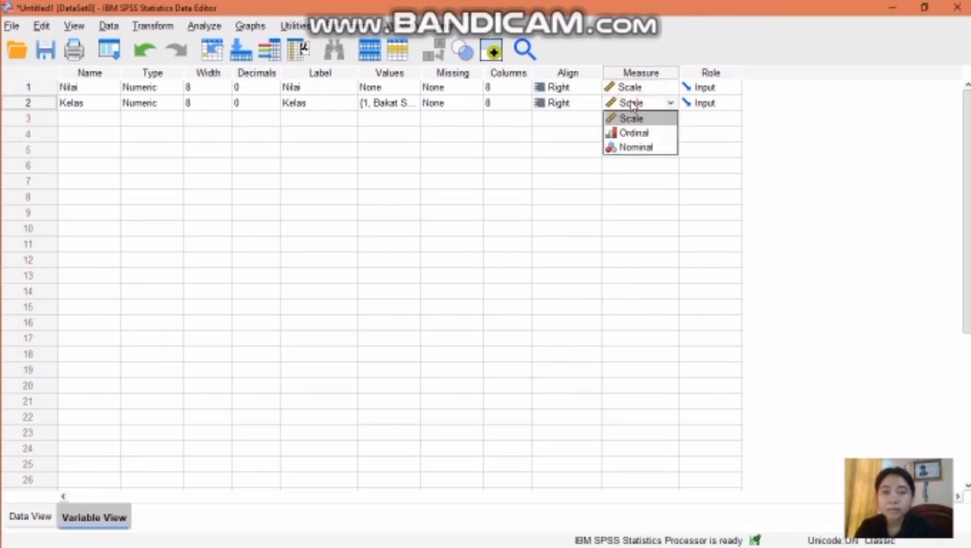
left_click(634, 147)
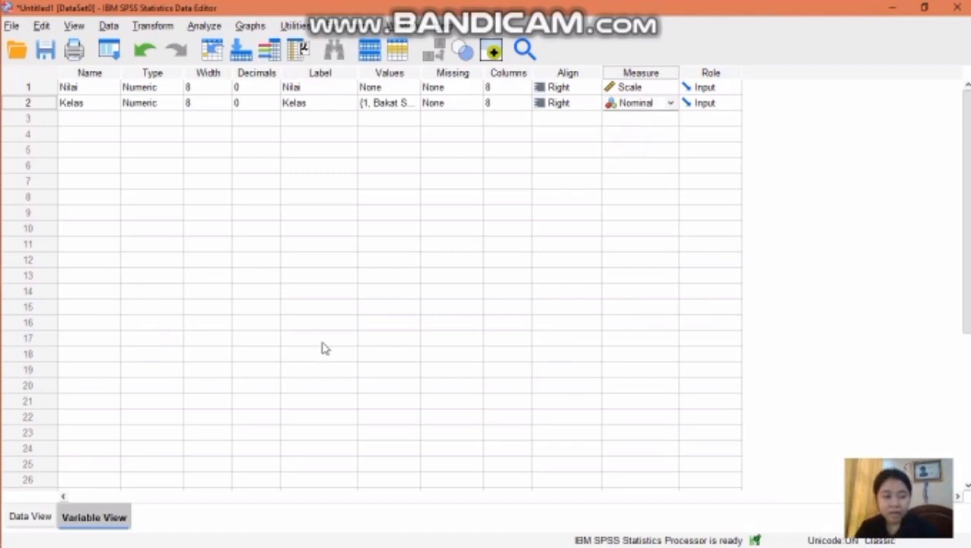
Step: Set up an Explore analysis from the data view with Nilai as the dependent variable and Kelas as the factor
left_click(29, 517)
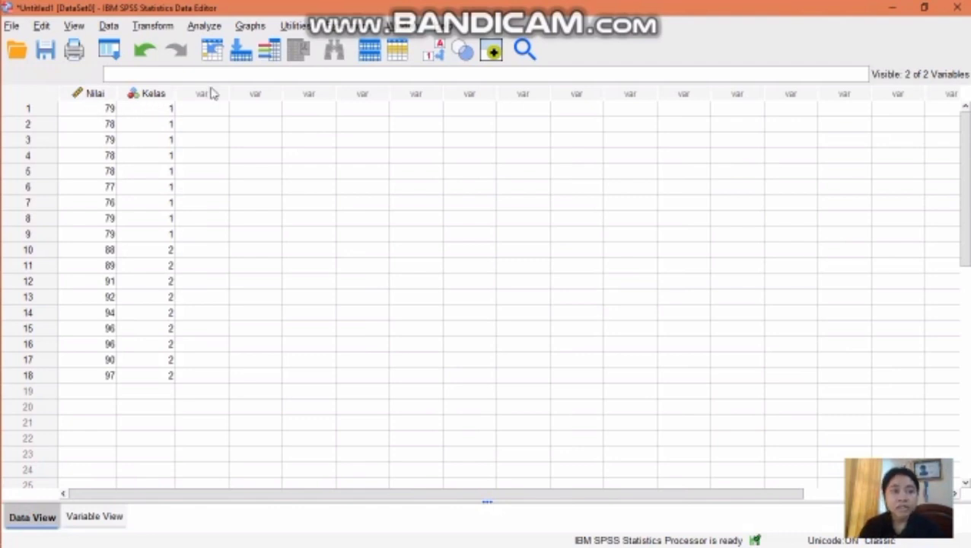
left_click(204, 26)
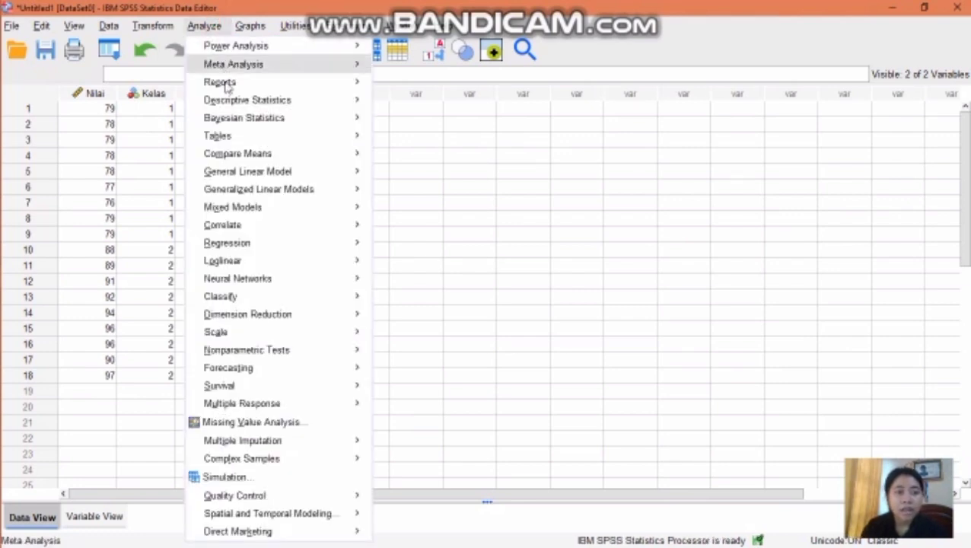
left_click(204, 26)
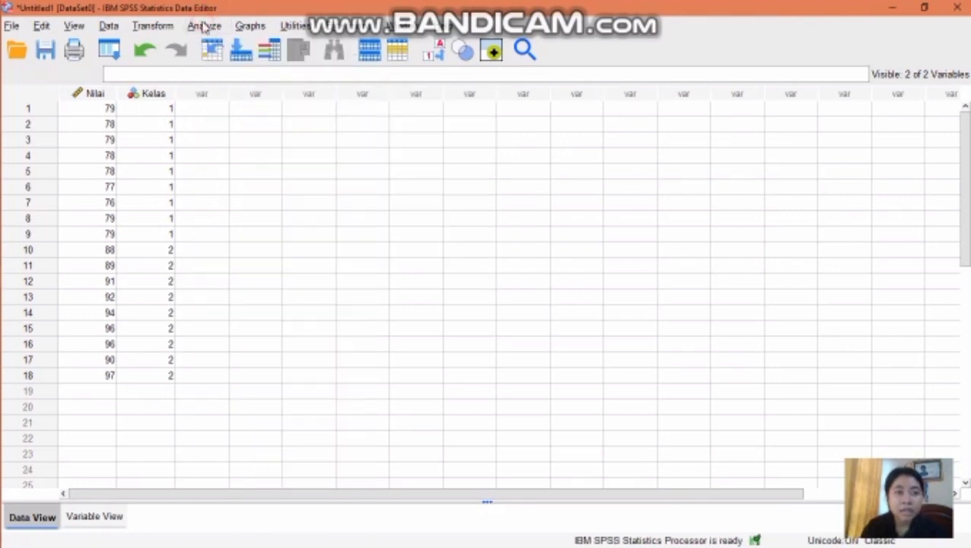
left_click(204, 26)
mouse_move(234, 97)
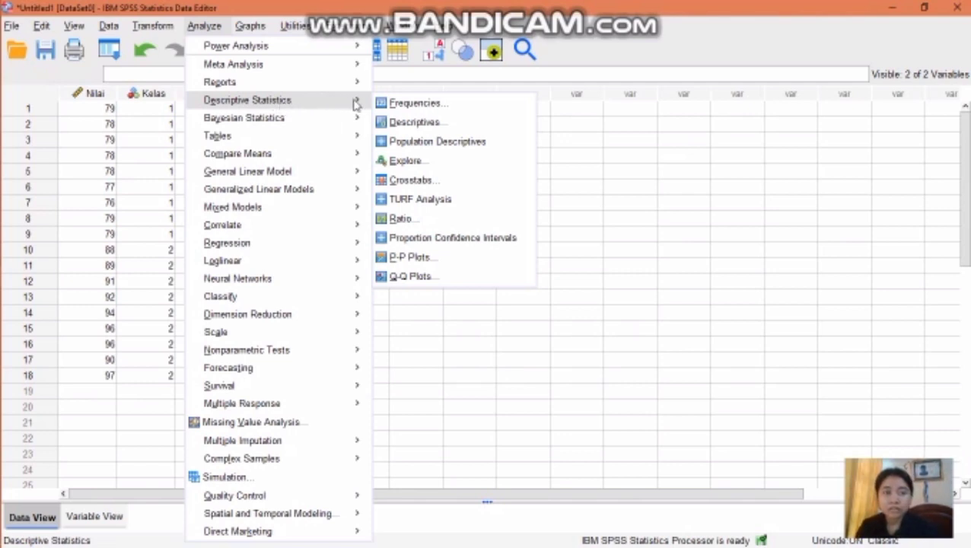
left_click(445, 161)
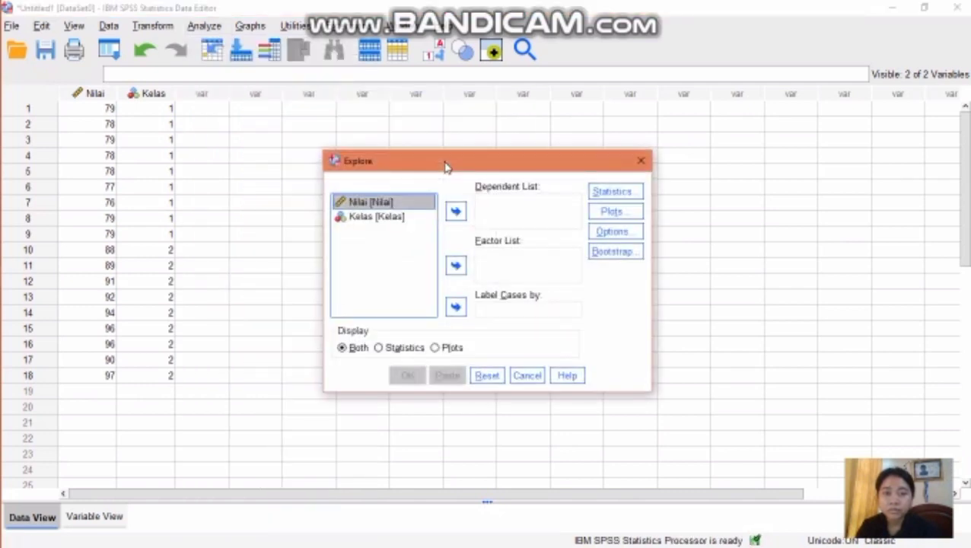
left_click(457, 213)
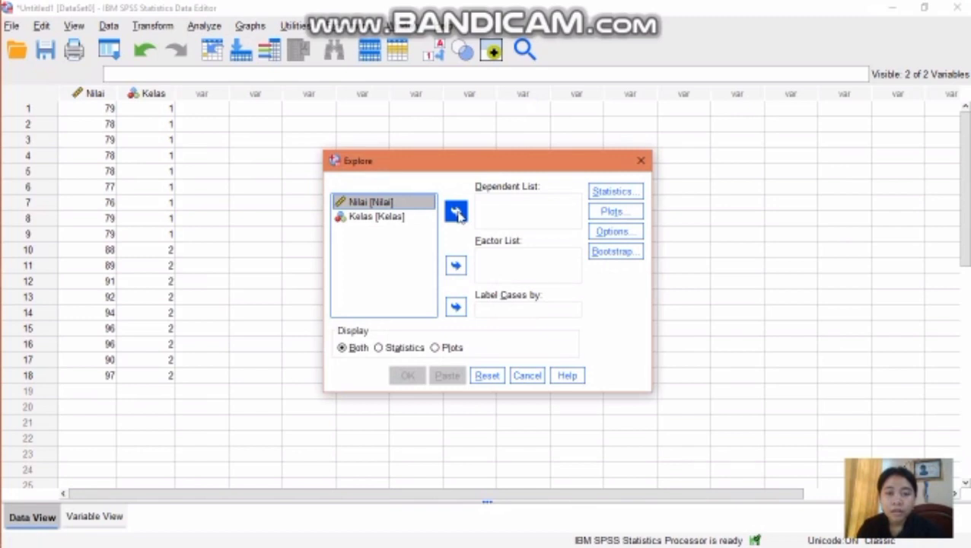
left_click(457, 214)
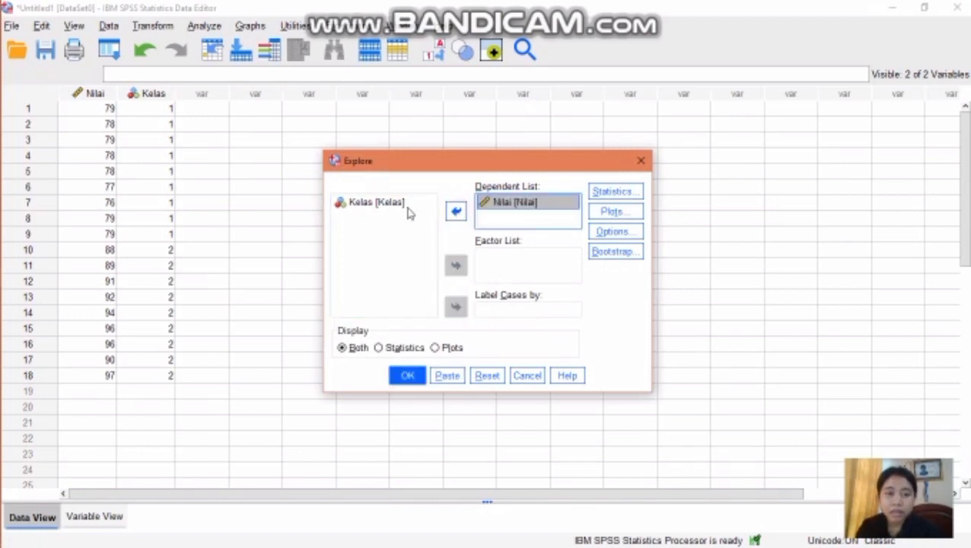
left_click(409, 207)
left_click(456, 267)
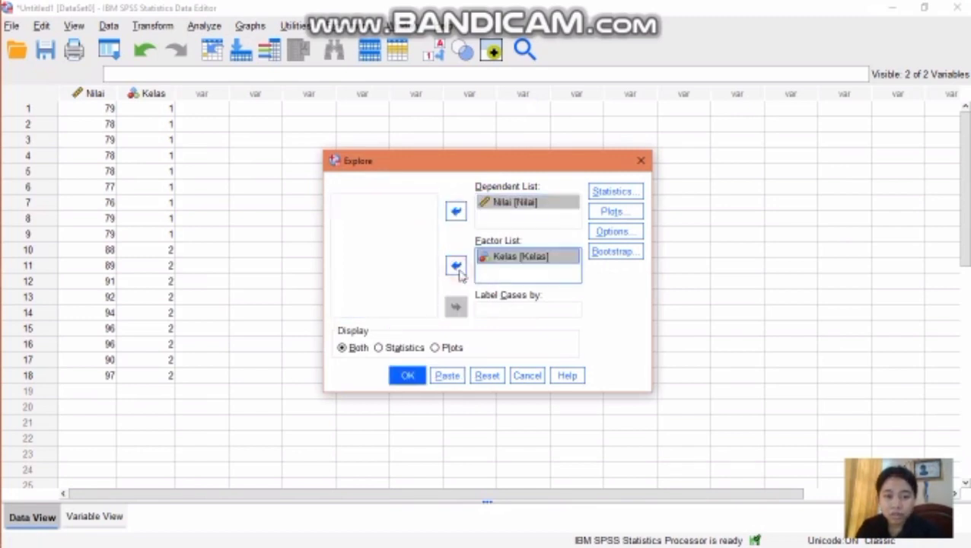
Step: Include normality plots with tests in the Explore analysis
left_click(606, 217)
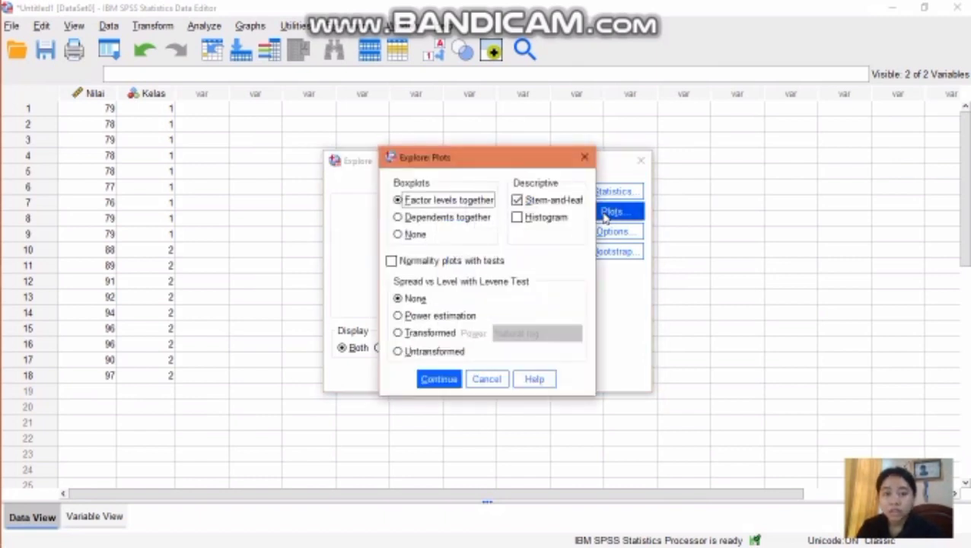
left_click(391, 261)
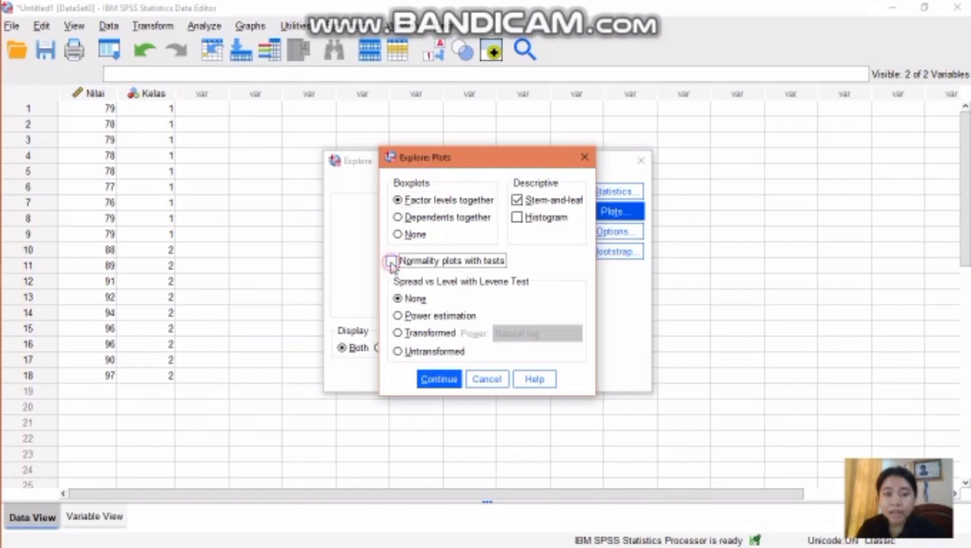
left_click(439, 380)
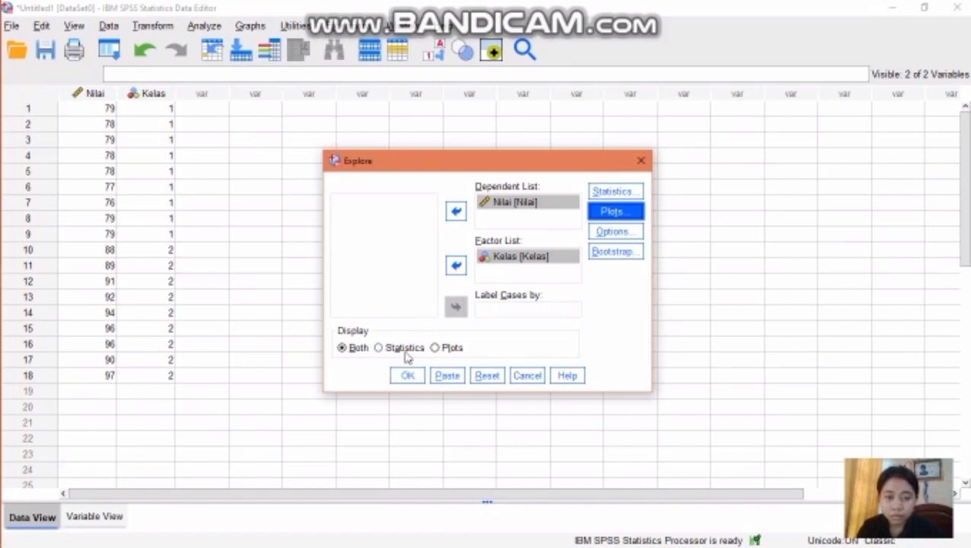
Step: Run the Explore analysis and examine the Tests of Normality table in the output
left_click(405, 376)
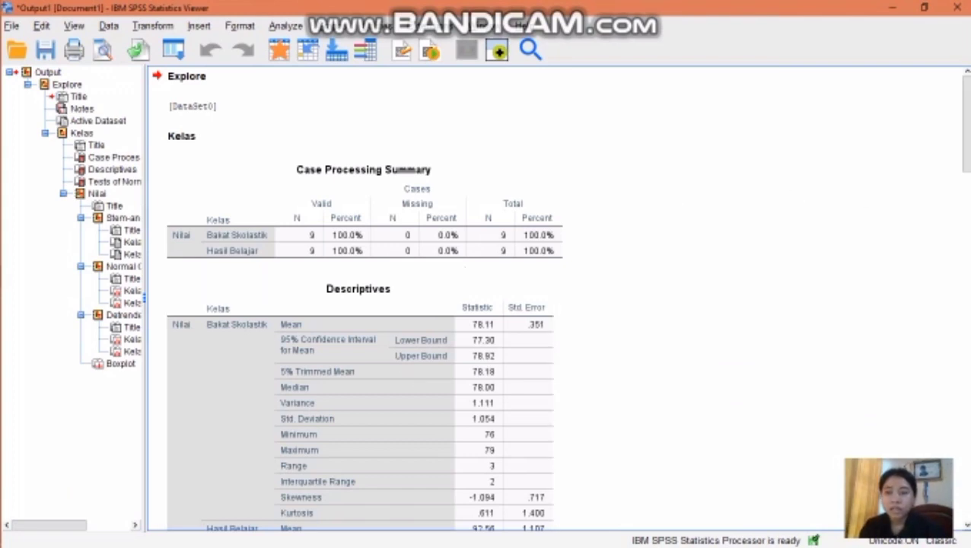
left_click_drag(967, 147, 967, 279)
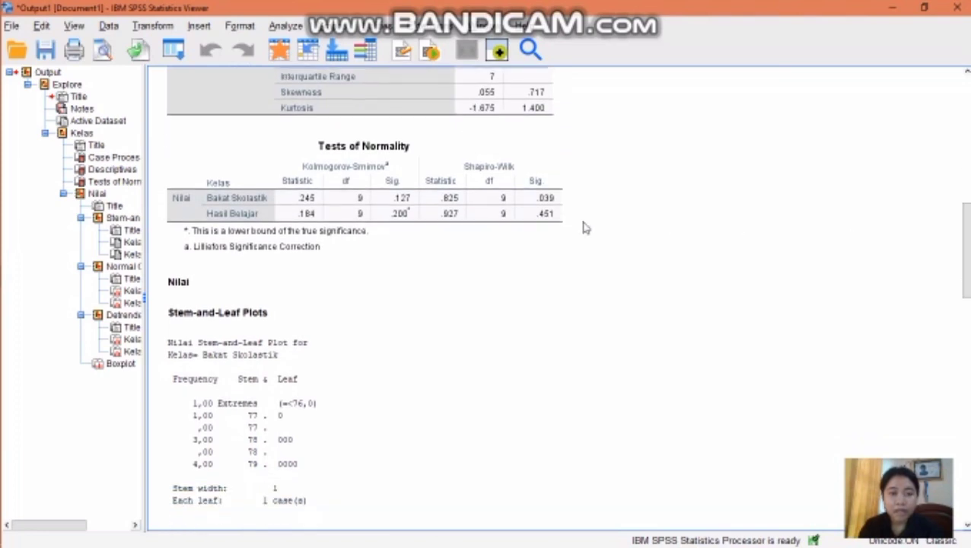
left_click(559, 218)
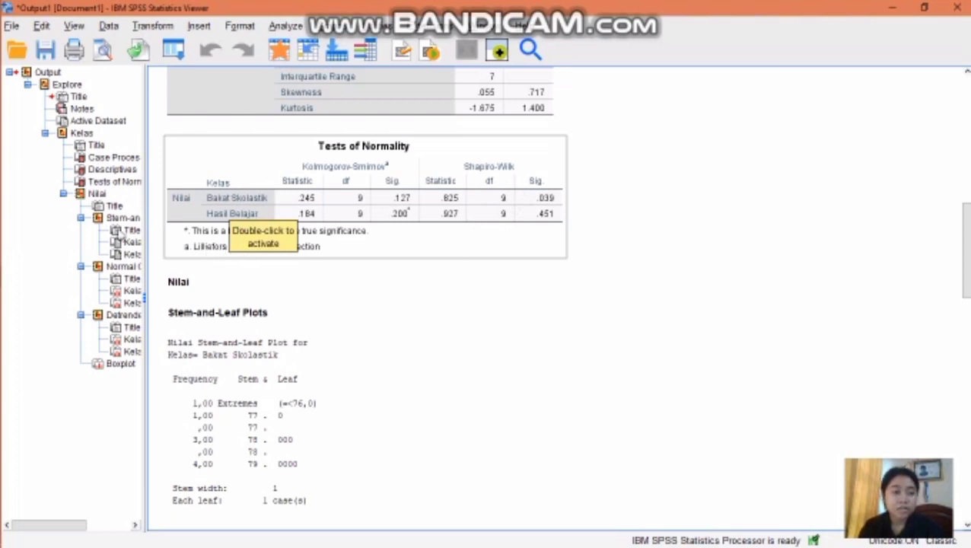
Step: Switch to the Uji Normalitas document in Word and read the Kolmogorov-Smirnov criterion, the SPSS result table and its conclusion
mouse_move(3, 270)
mouse_move(23, 253)
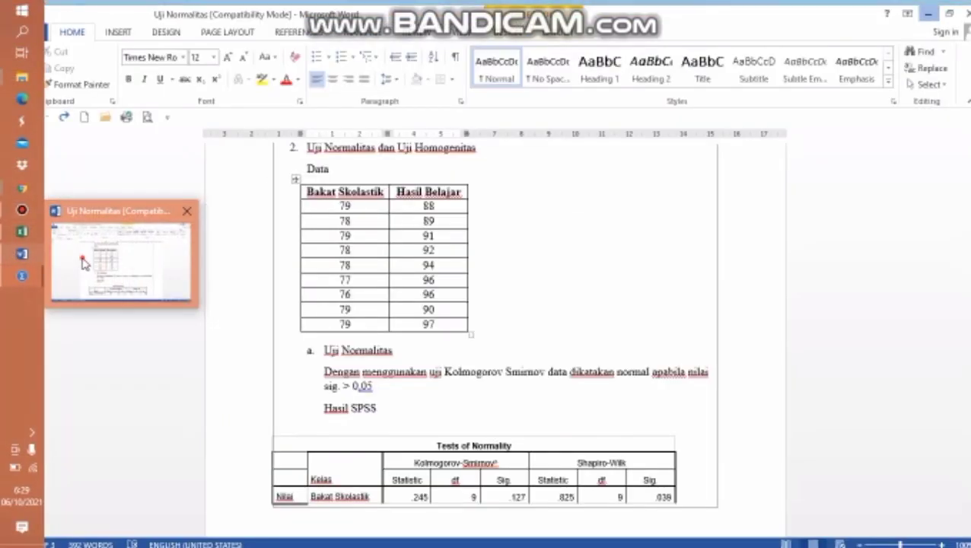
left_click(85, 265)
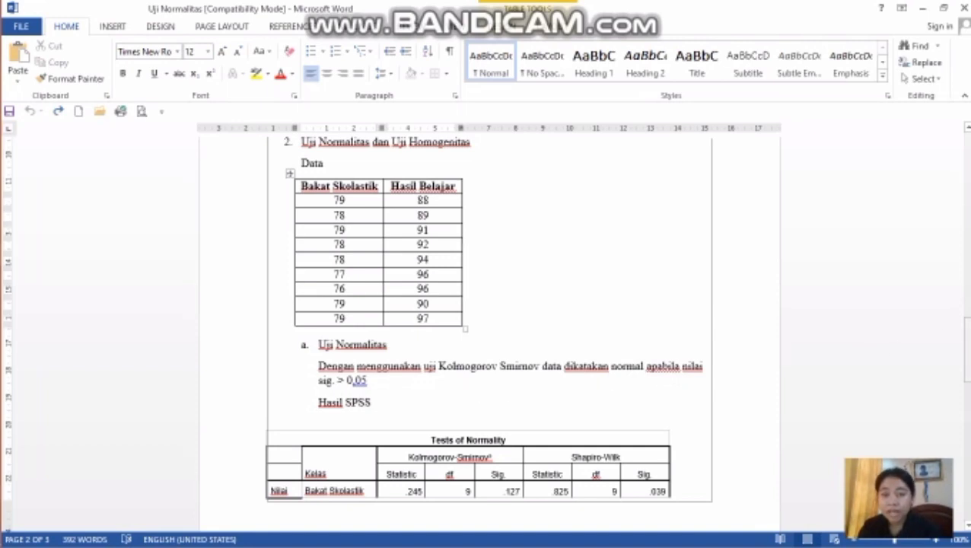
left_click_drag(969, 345, 969, 386)
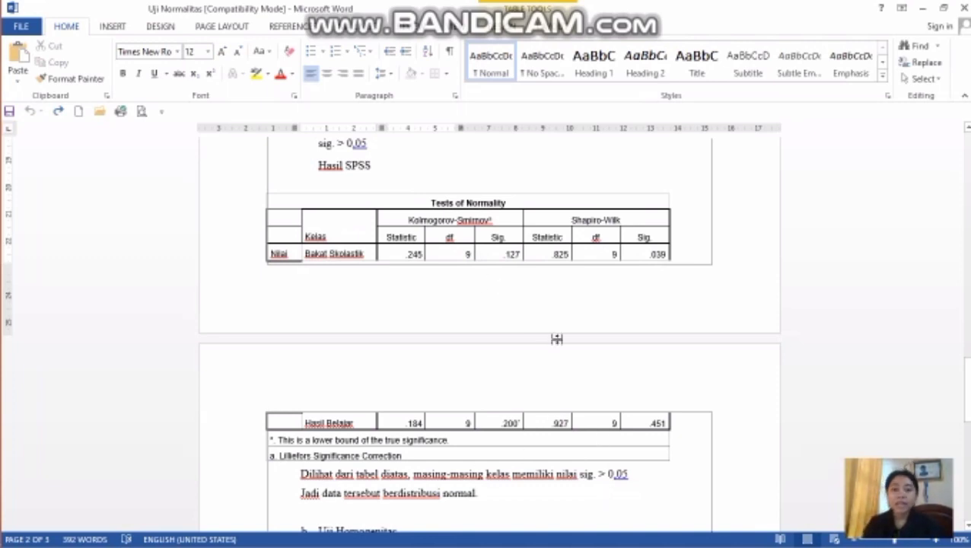
left_click_drag(967, 384, 968, 349)
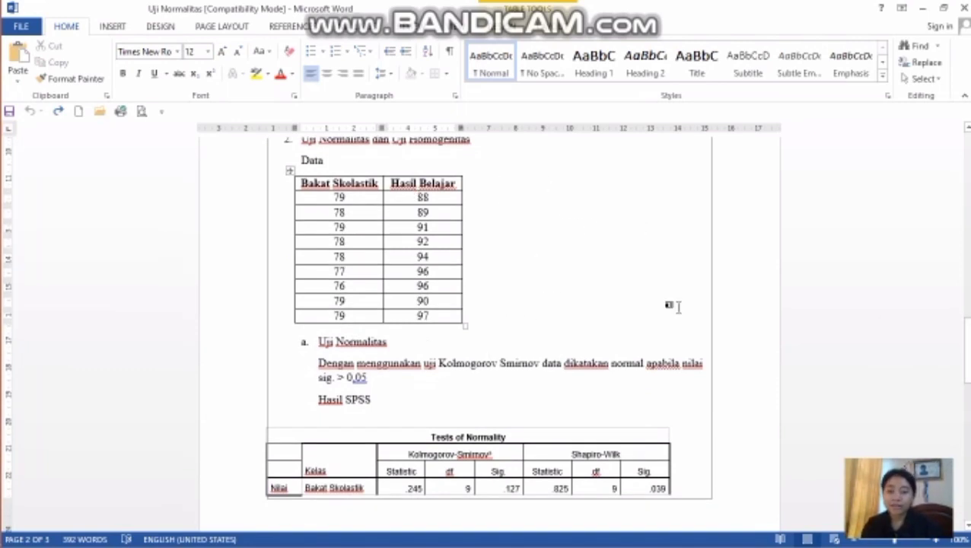
Step: Minimize all open document, output, data and spreadsheet windows to show the desktop
left_click(923, 12)
left_click(893, 9)
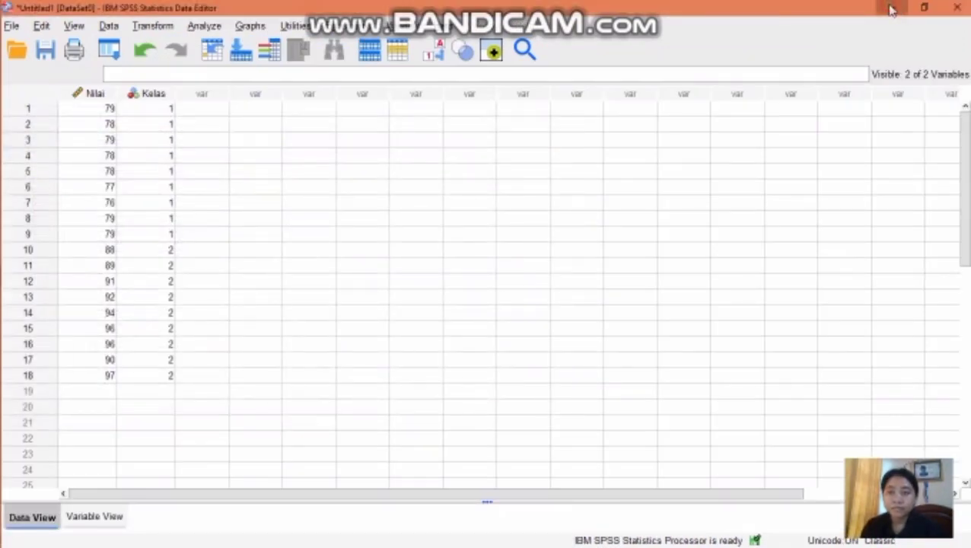
left_click(894, 9)
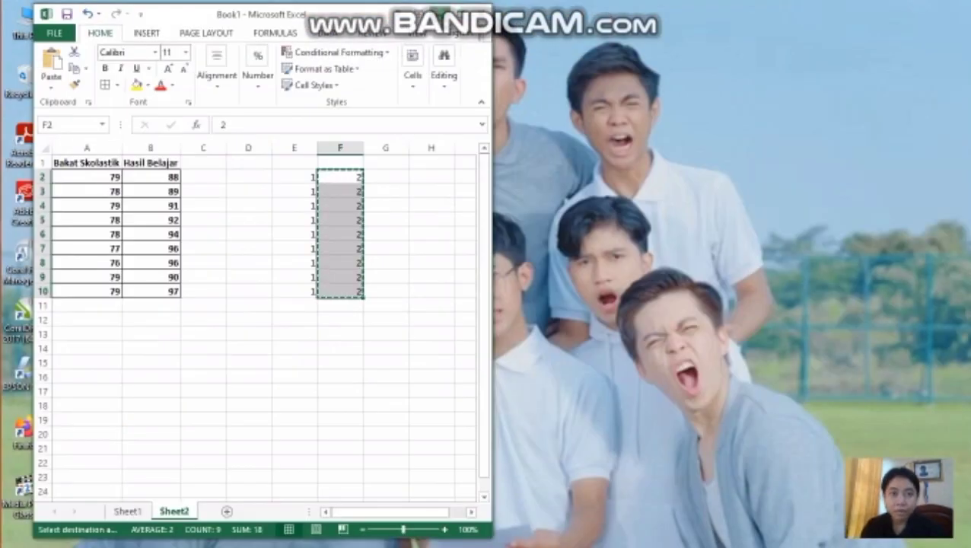
left_click(440, 14)
mouse_move(4, 206)
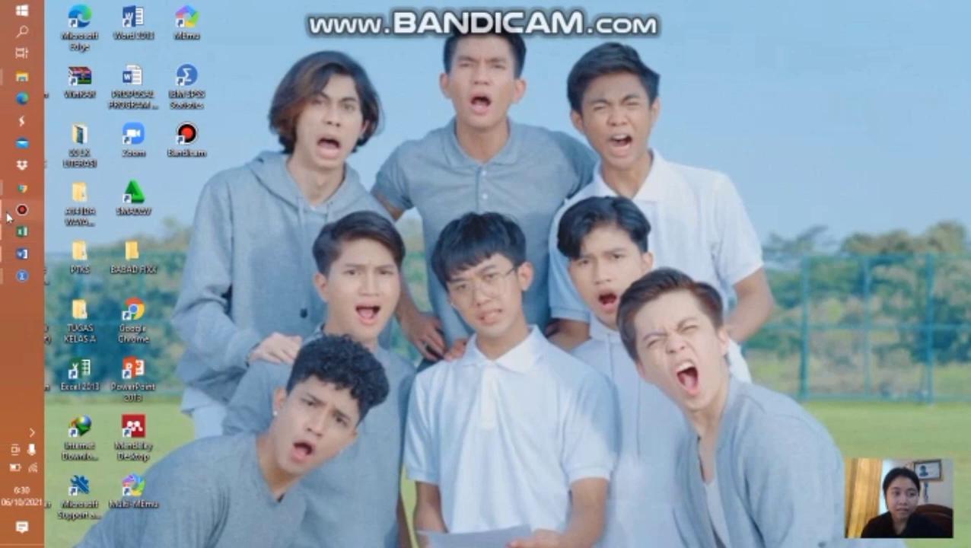
left_click(41, 215)
left_click(41, 216)
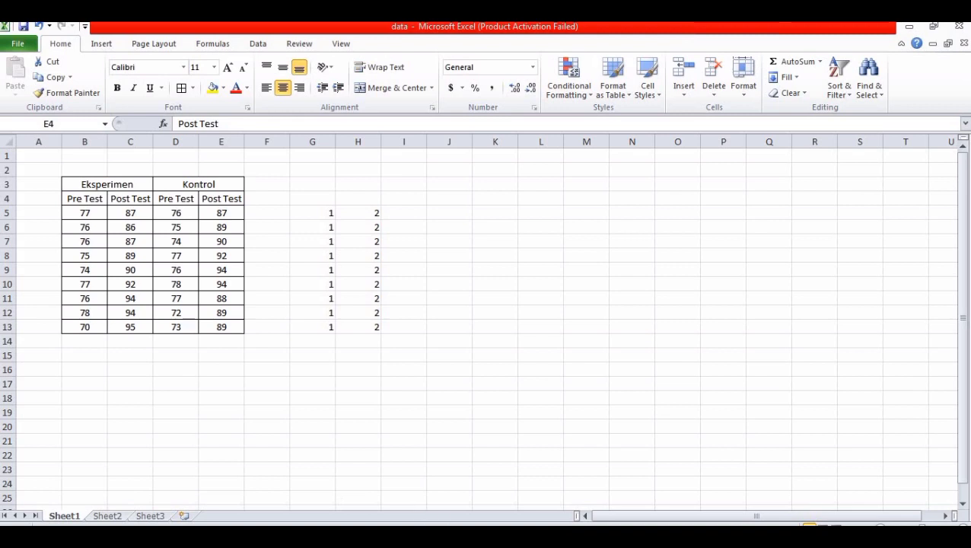
Step: Switch from Excel to the SPSS variable view and create two variables named Hasil and Kelas
mouse_move(459, 538)
left_click(451, 518)
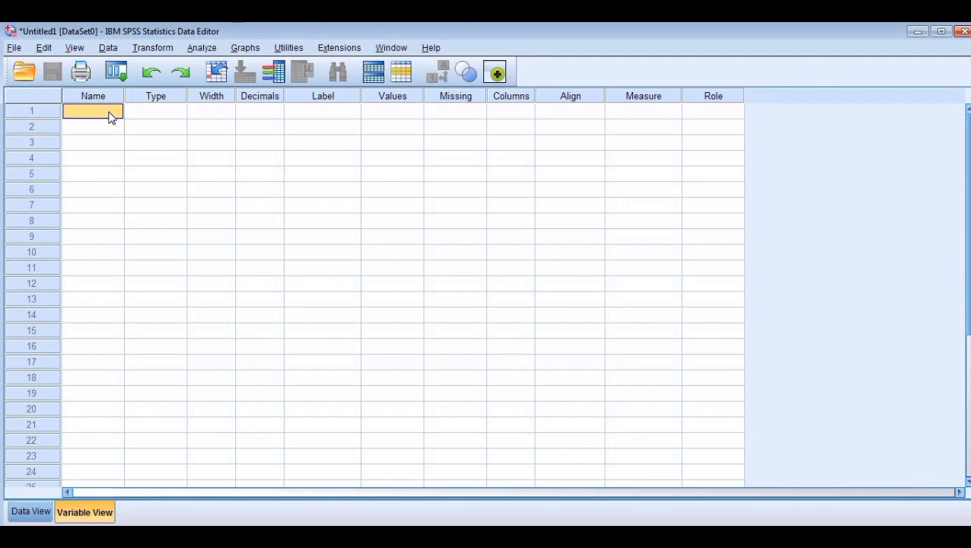
type("Hasil")
key("Return")
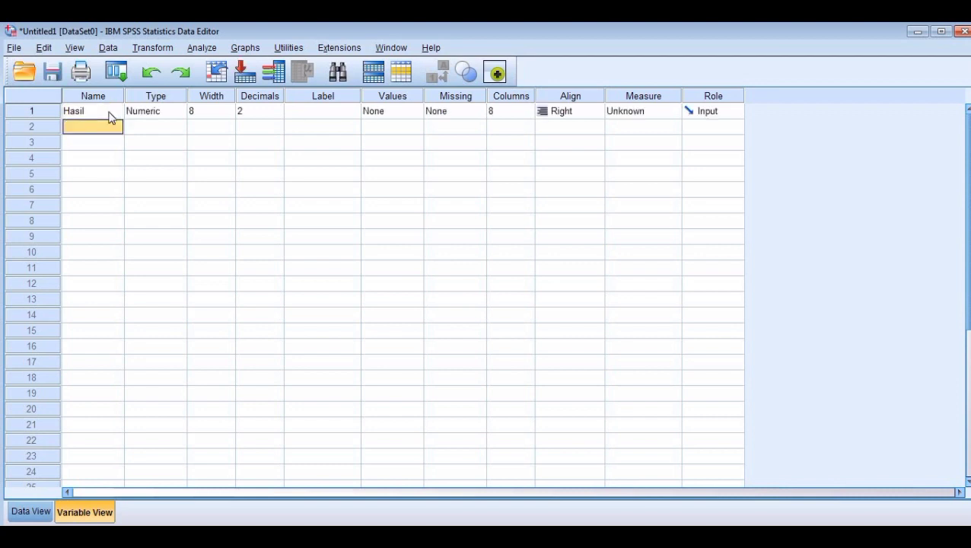
type("Kelas")
key("Return")
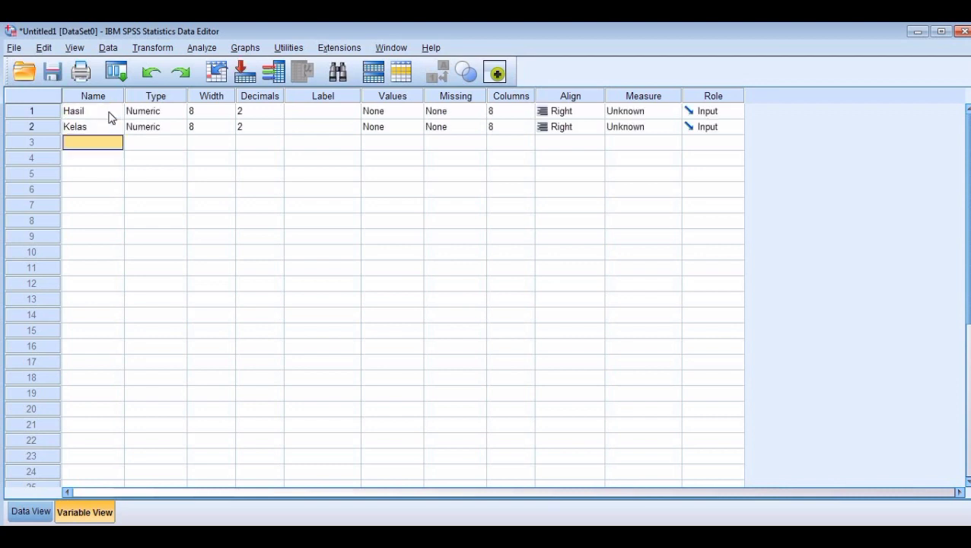
Step: Set the decimals of both Hasil and Kelas to 0
left_click(279, 114)
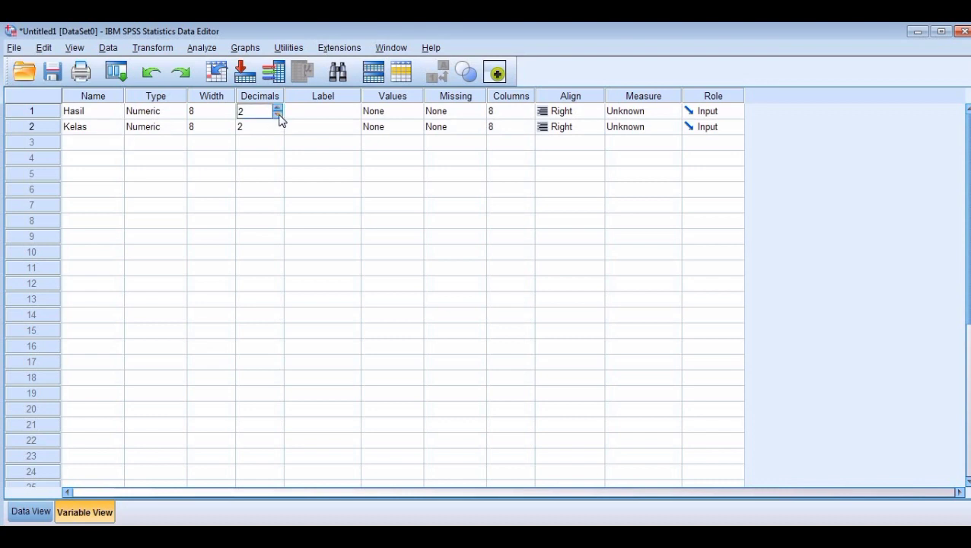
left_click(278, 114)
left_click(278, 116)
left_click(280, 133)
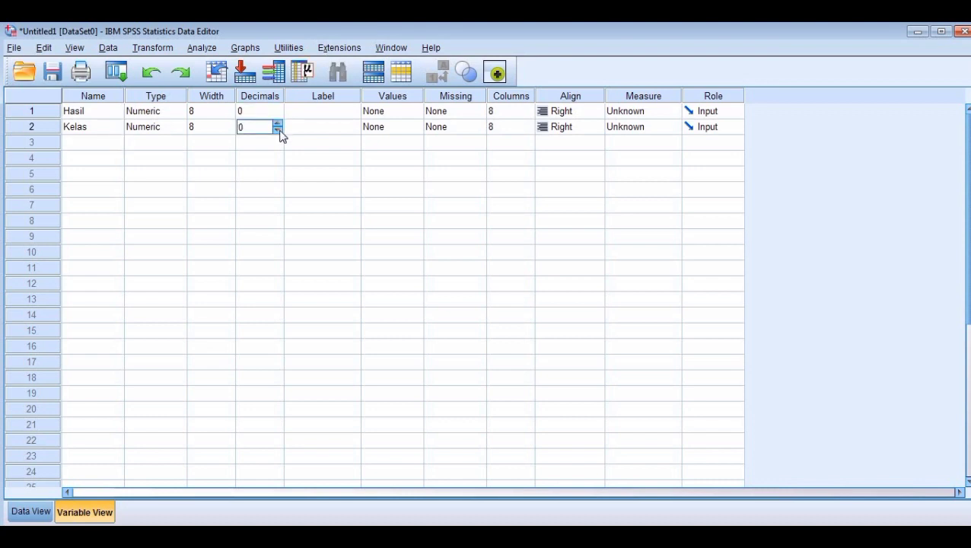
Step: Label the Hasil variable "Hasil Belajar Siswa"
left_click(321, 114)
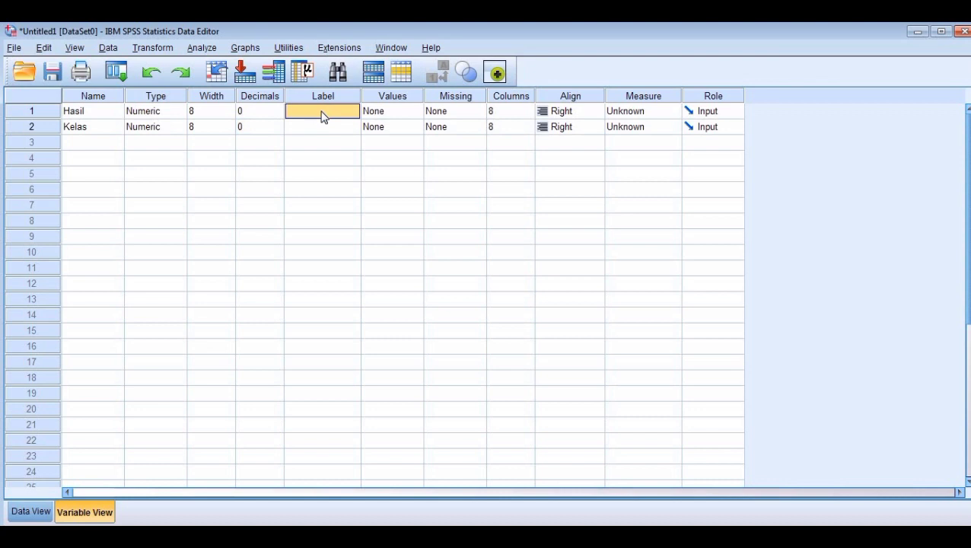
type("H")
type("asil Belaja")
type("r Siswa")
key("Return")
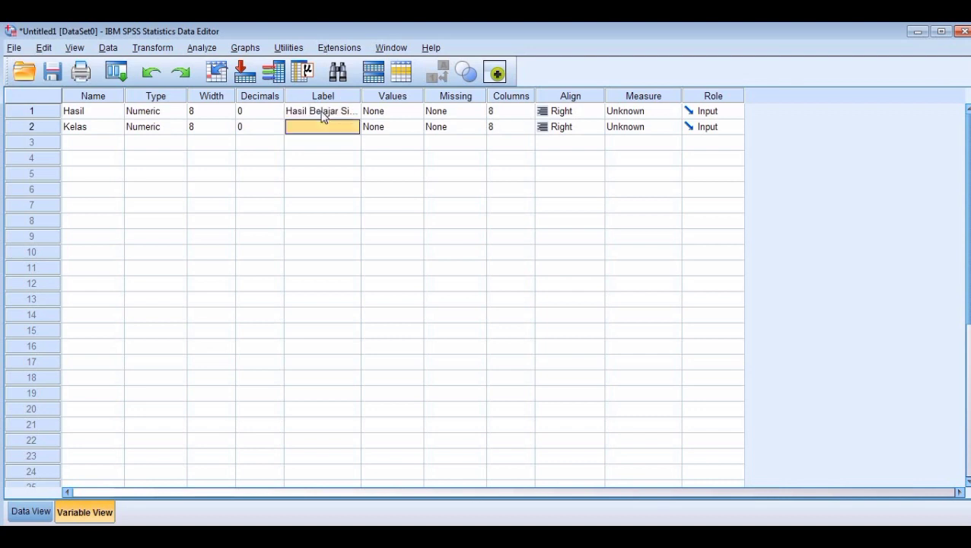
Step: Add the value label 1 = "Post Test Ekperimen" to the Kelas variable
double_click(416, 131)
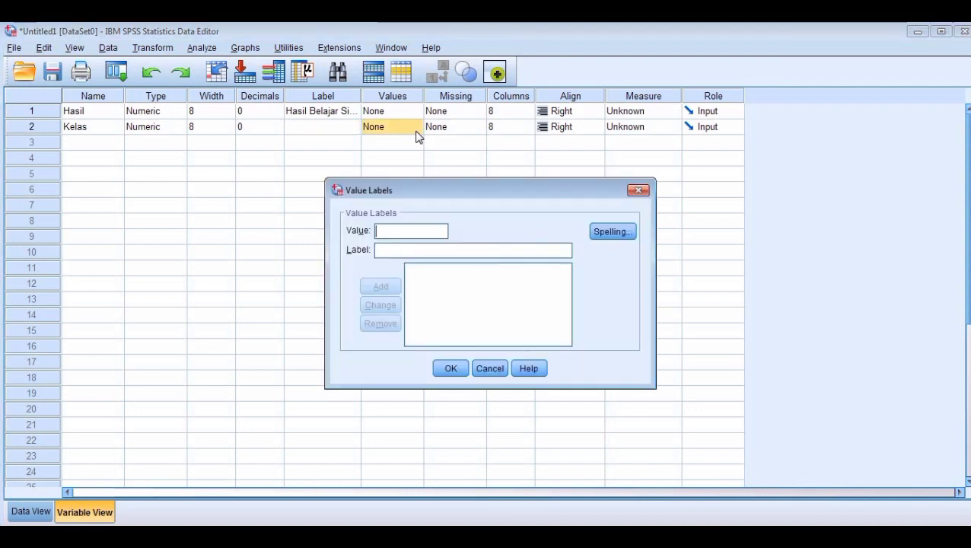
left_click(395, 251)
type("Po")
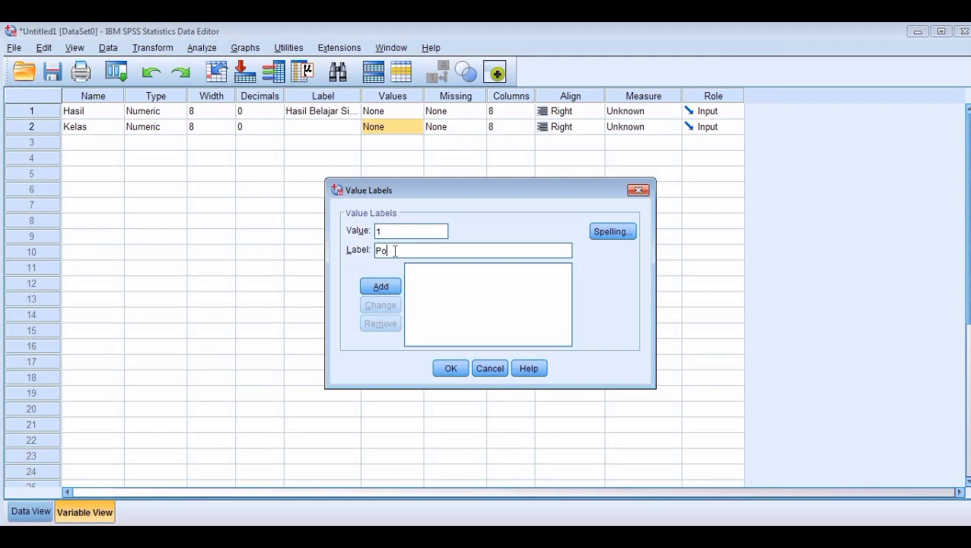
type("st Test Ekkperimen")
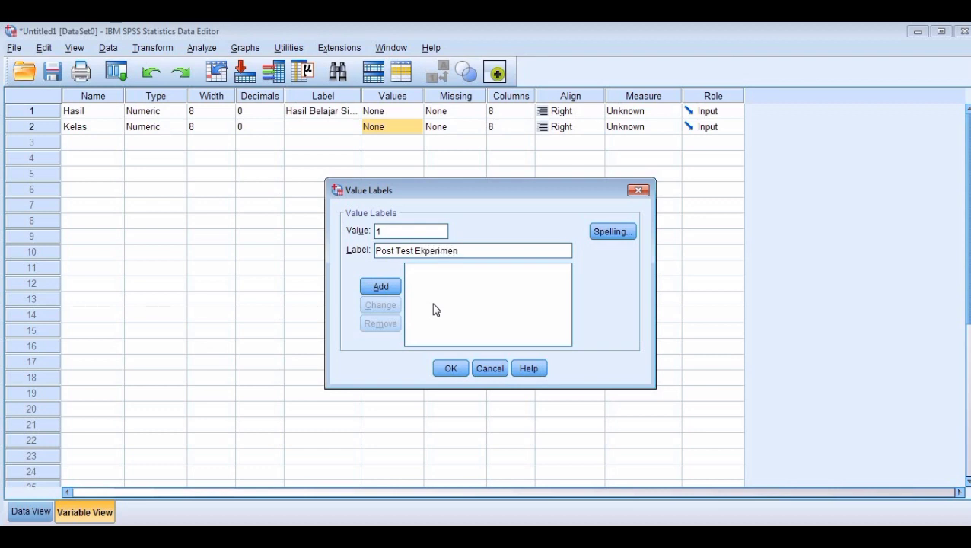
key("alt+a")
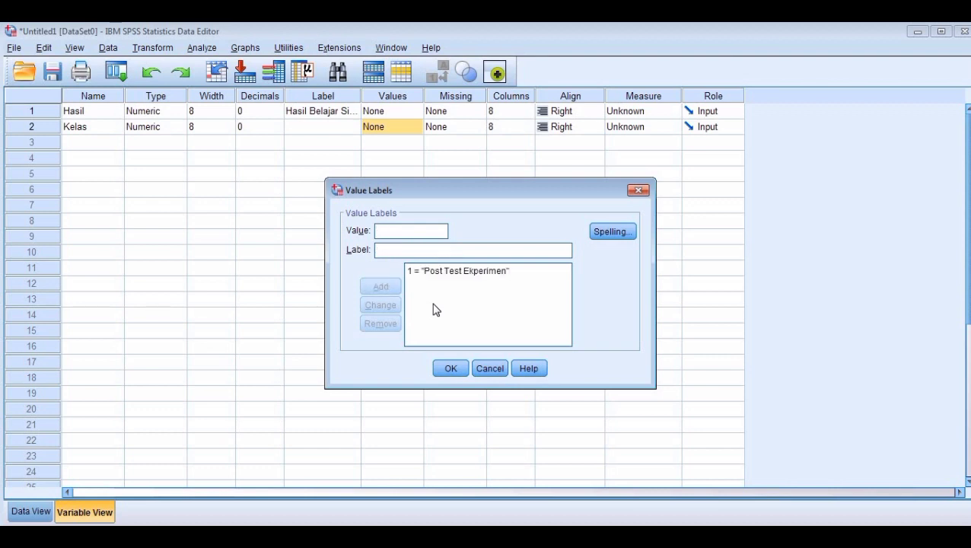
Step: Add the value label 2 = "Post Test Kontrol" to Kelas and accept the value labels
type("2")
left_click(420, 249)
type("Post Test K")
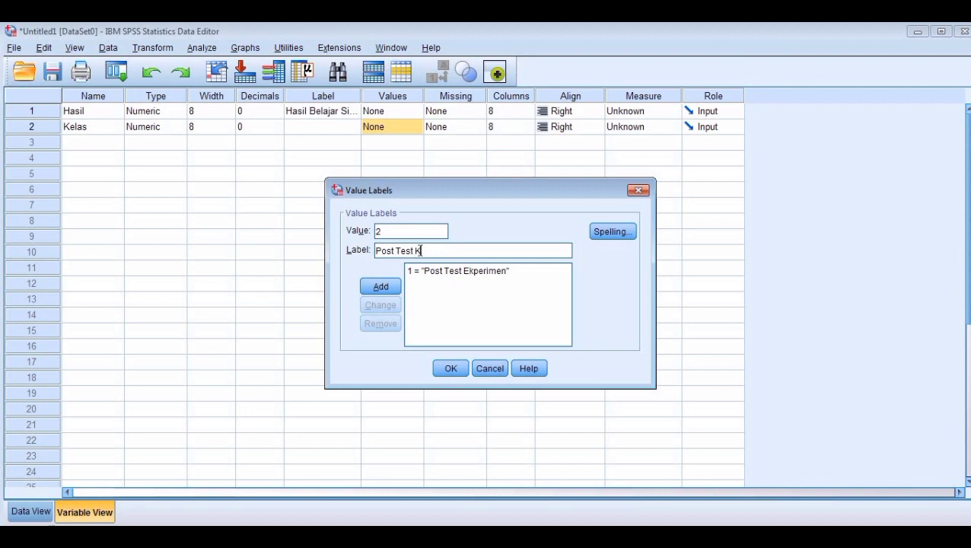
type("ontrol")
key("Return")
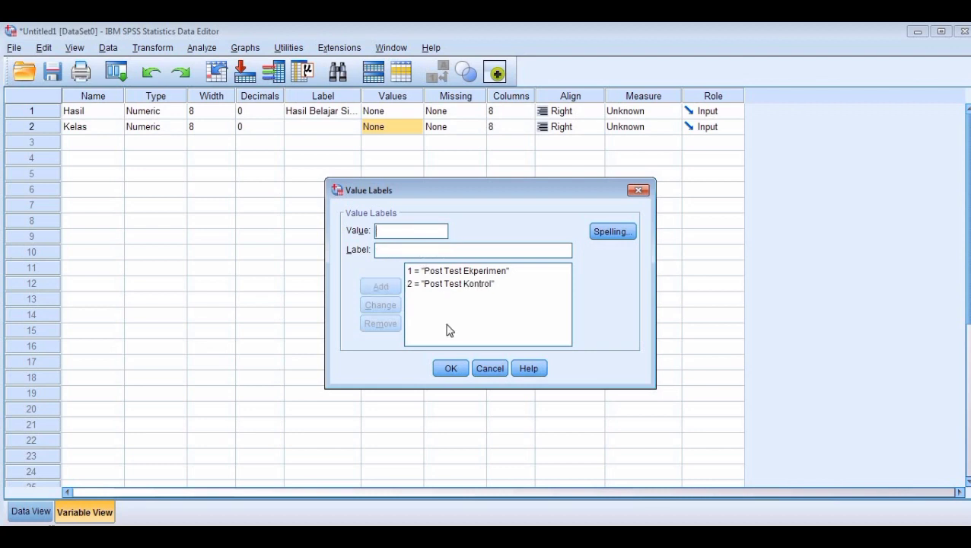
left_click(451, 368)
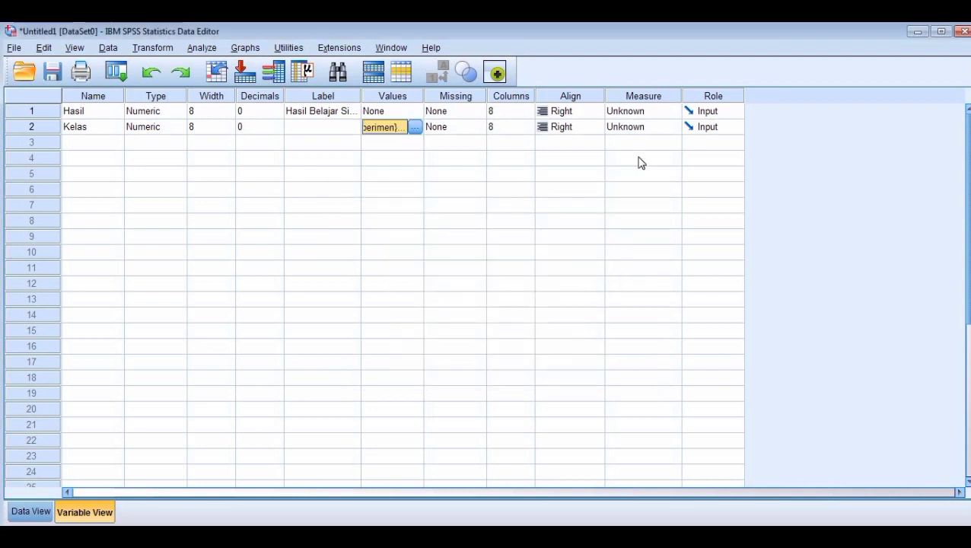
Step: Set the measurement level of both Hasil and Kelas to Scale
left_click(665, 115)
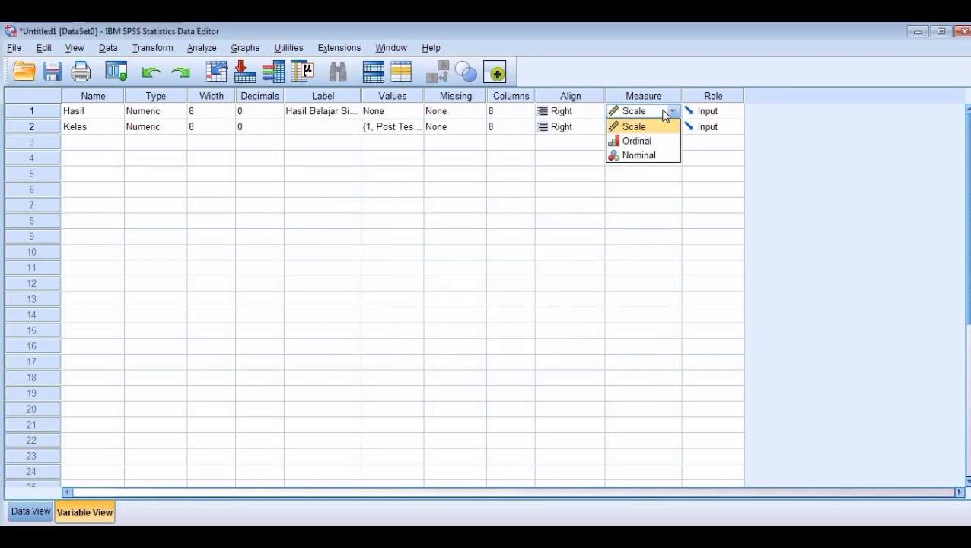
left_click(663, 127)
left_click(662, 128)
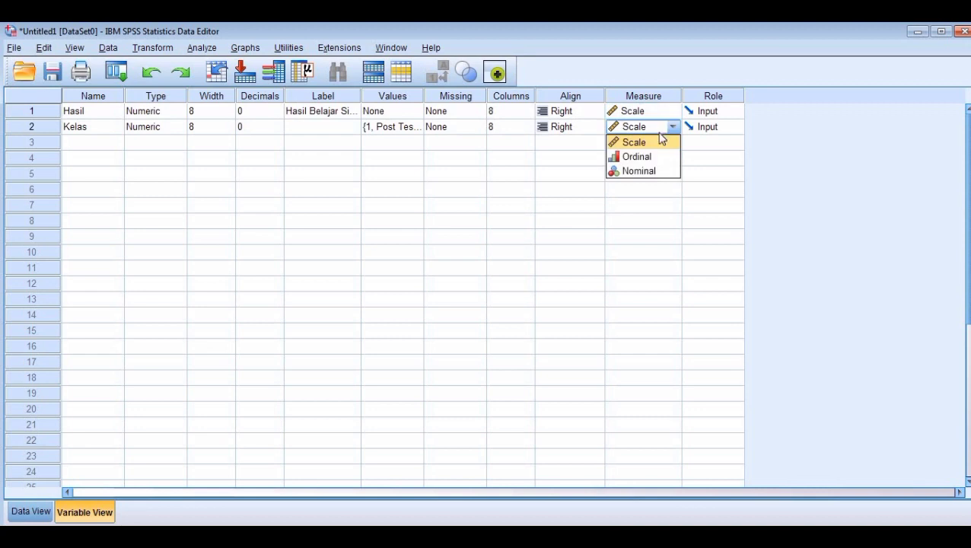
left_click(659, 143)
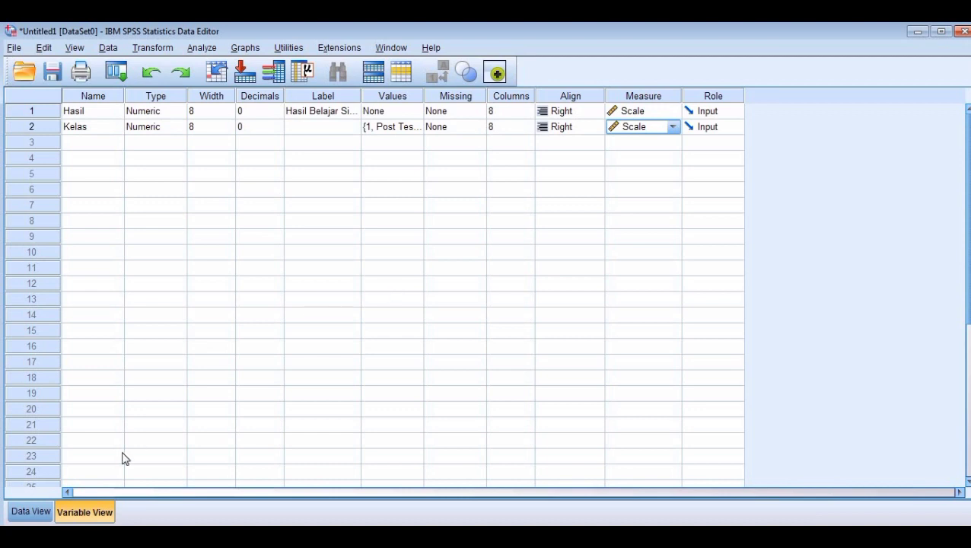
Step: Copy the Eksperimen Post Test scores (C5:C13) from the Excel data sheet into rows 1 to 9 of Hasil in the SPSS data view
left_click(32, 514)
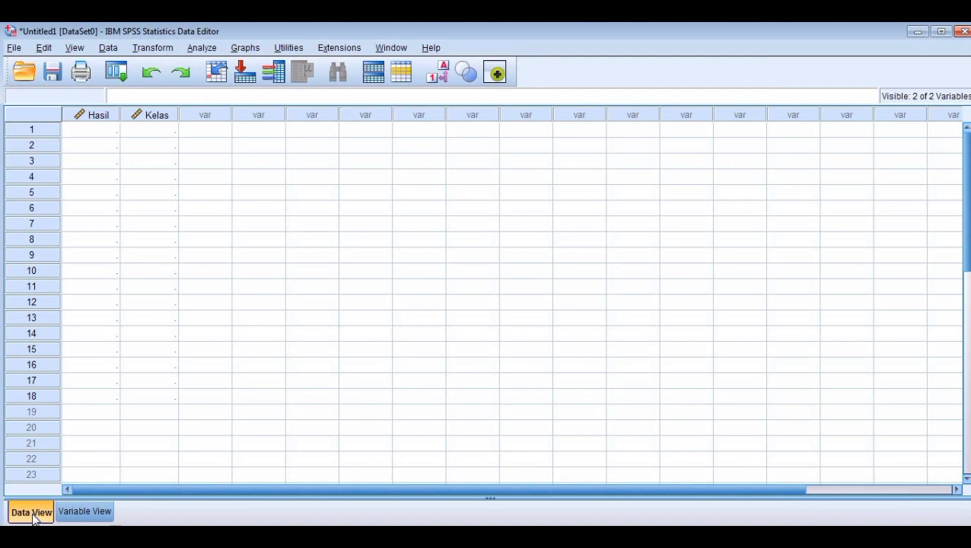
left_click(91, 131)
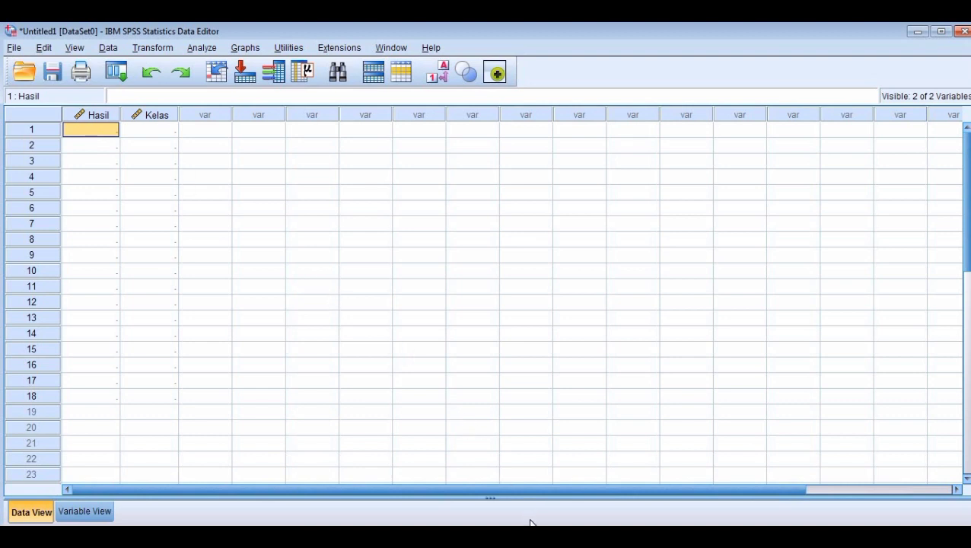
left_click(312, 537)
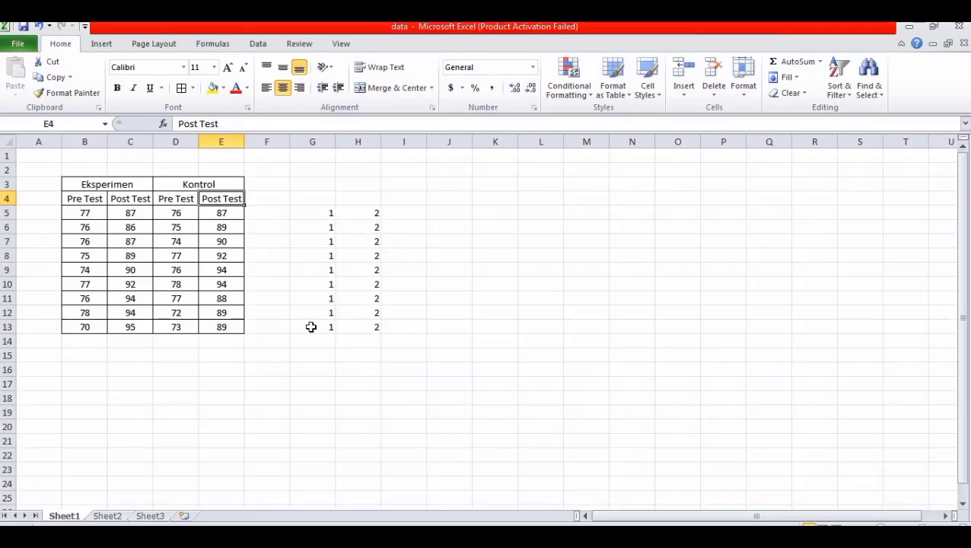
left_click(132, 214)
left_click_drag(135, 227, 137, 328)
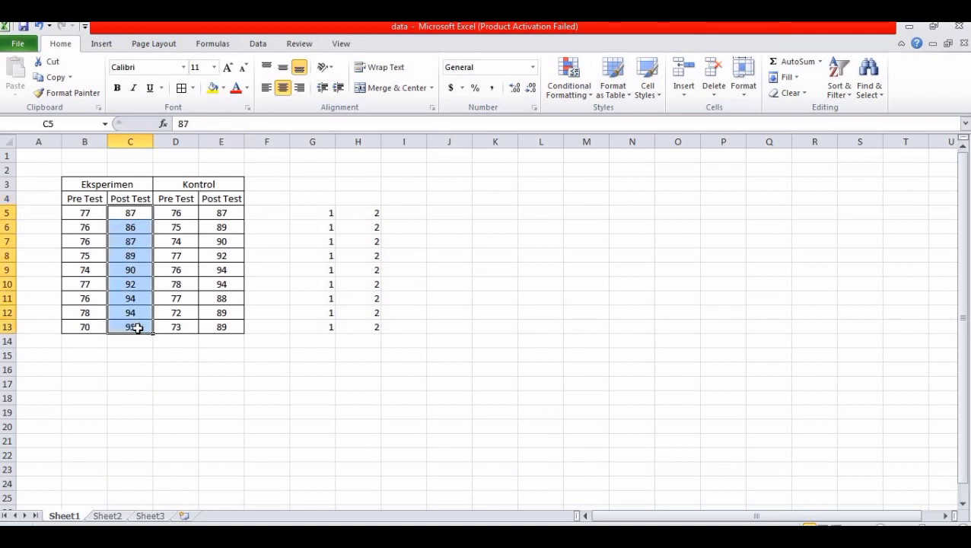
key("ctrl+c")
key("alt+Tab")
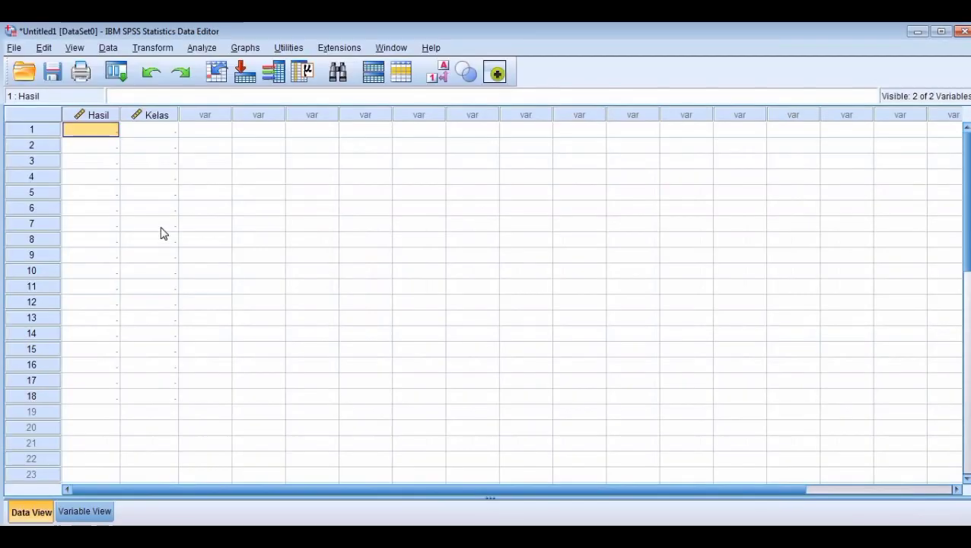
key("ctrl+v")
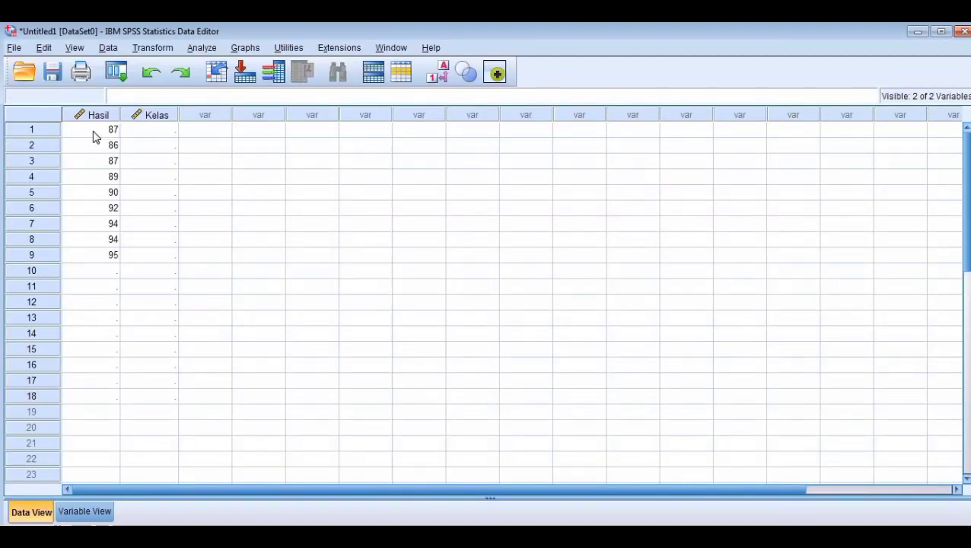
Step: Copy the group code 1 values (G5:G13) from the Excel data sheet into rows 1 to 9 of Kelas in SPSS
left_click(148, 131)
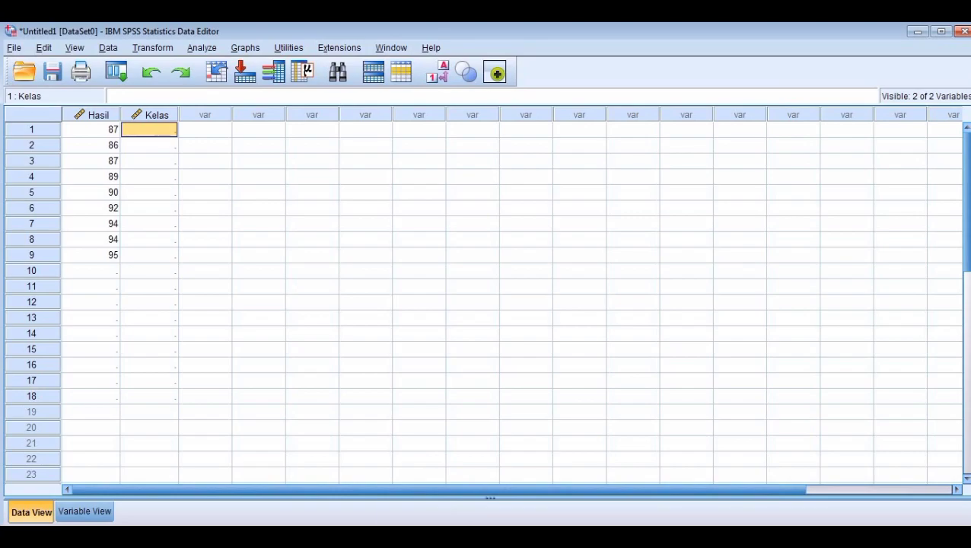
key("alt+Tab")
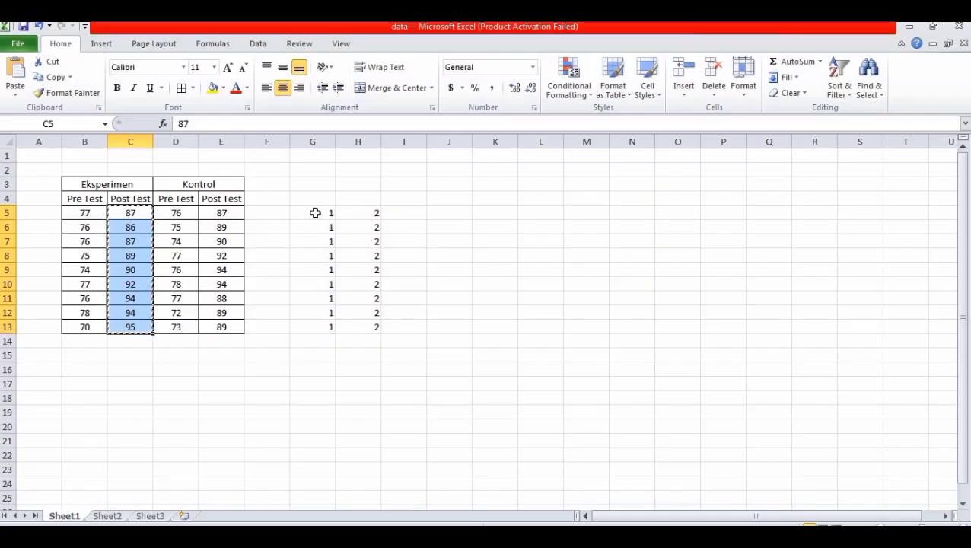
left_click_drag(315, 213, 319, 325)
key("ctrl+c")
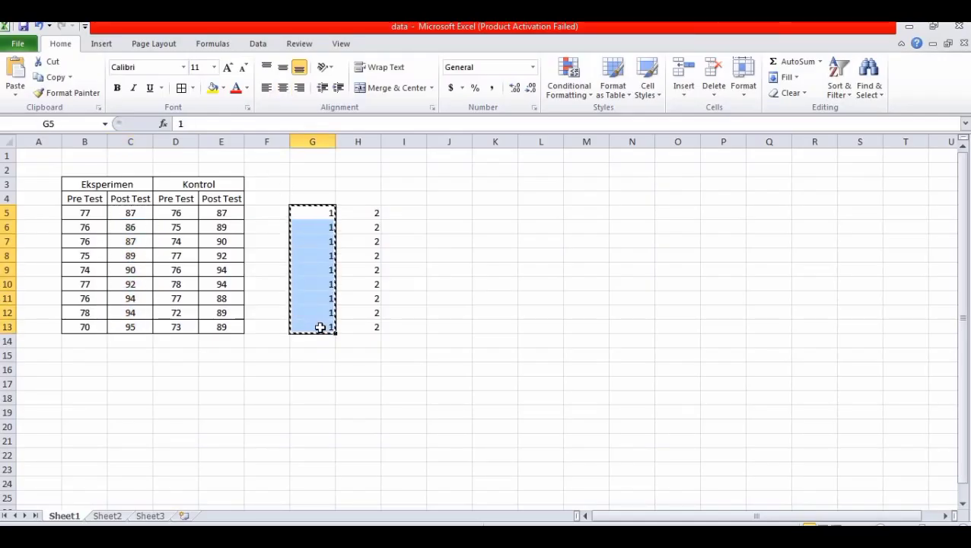
key("alt+Tab")
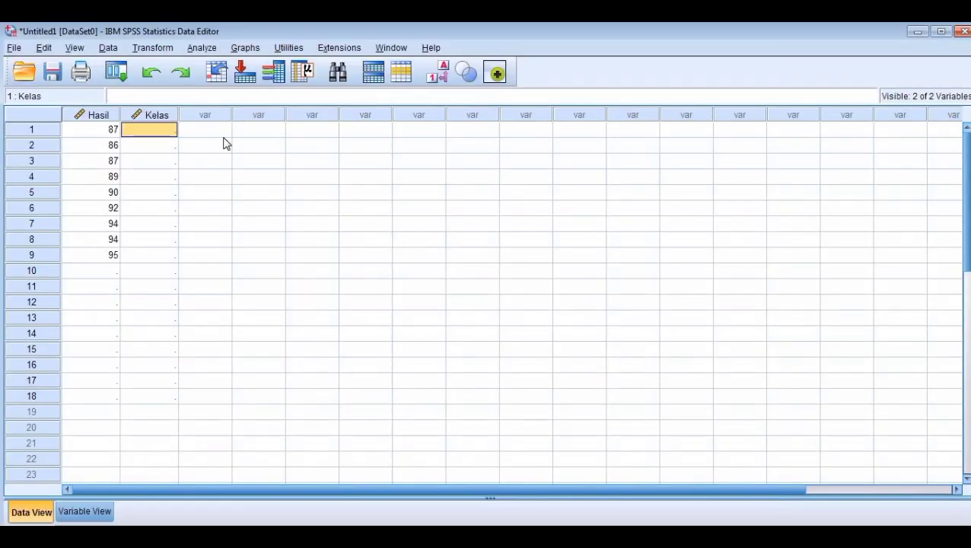
key("ctrl+v")
Step: Copy the Kontrol Post Test scores (E5:E13) from the Excel data sheet into rows 10 to 18 of Hasil in SPSS
left_click(101, 271)
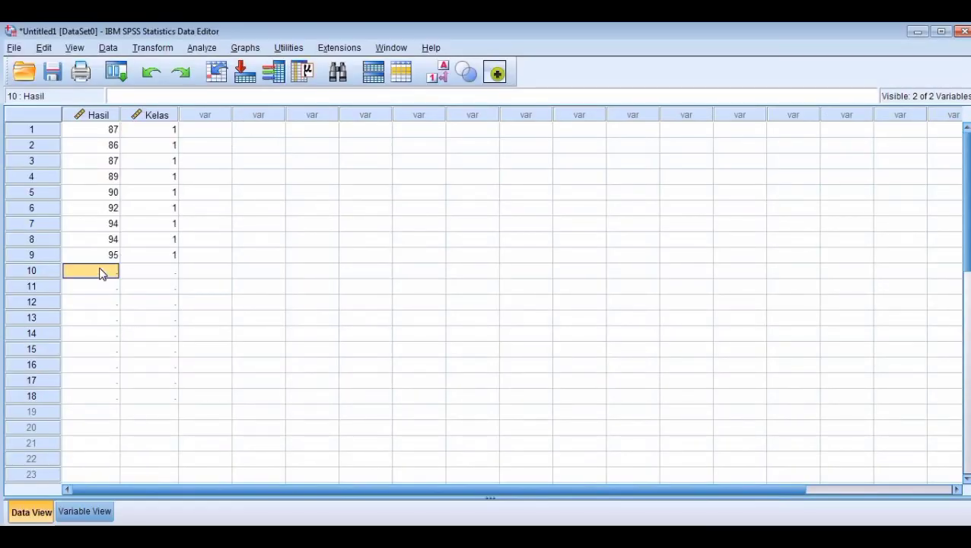
key("alt+Tab")
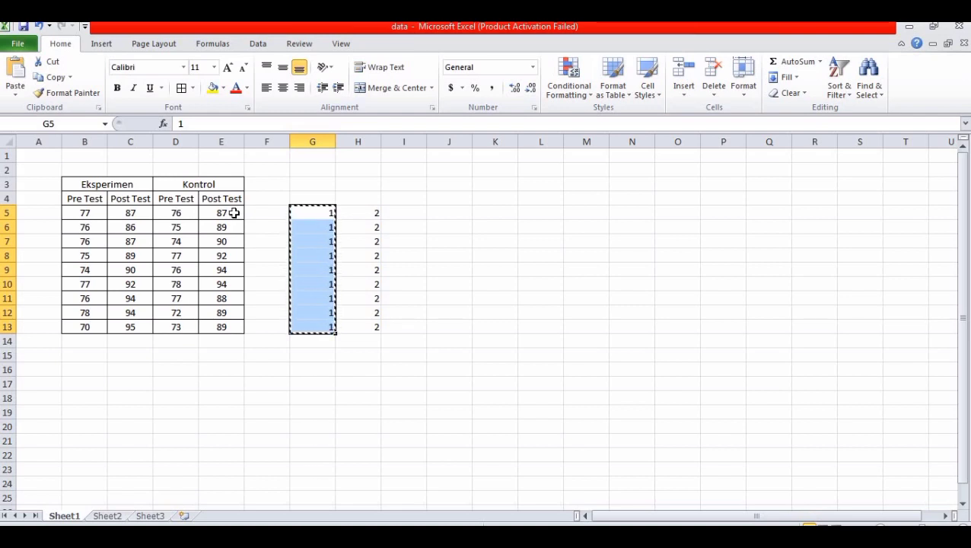
left_click_drag(220, 214, 234, 330)
key("ctrl+c")
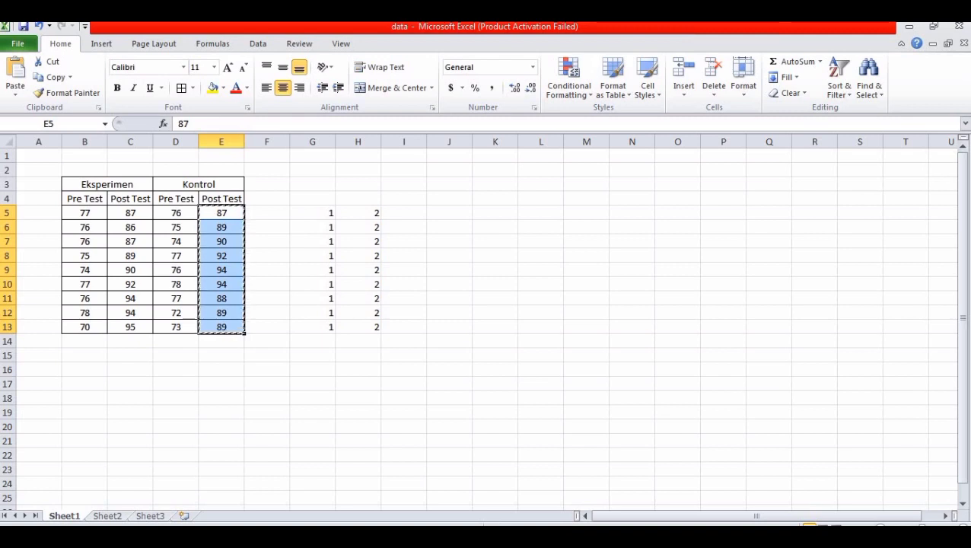
key("alt+Tab")
key("ctrl+v")
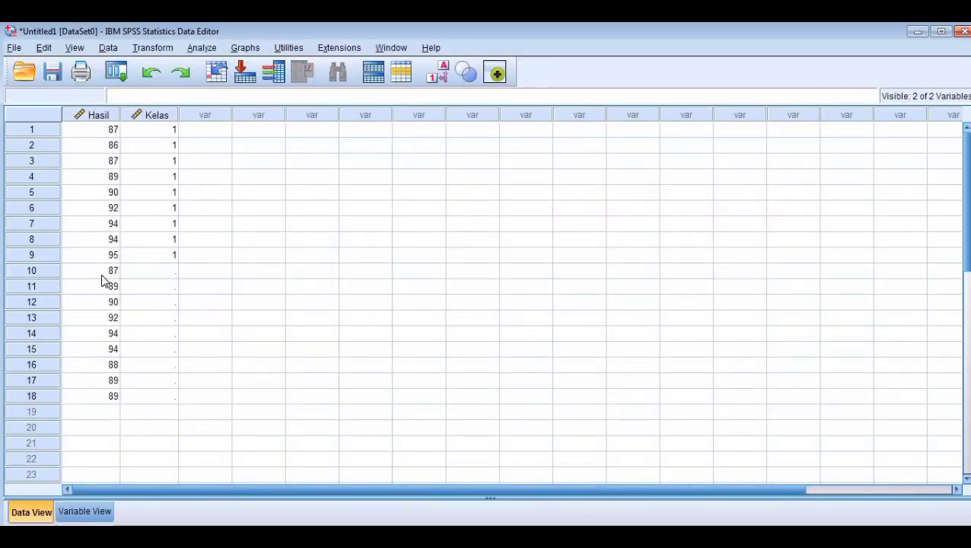
Step: Copy the group code 2 values (H5:H13) from the Excel data sheet into rows 10 to 18 of Kelas in SPSS
left_click(146, 272)
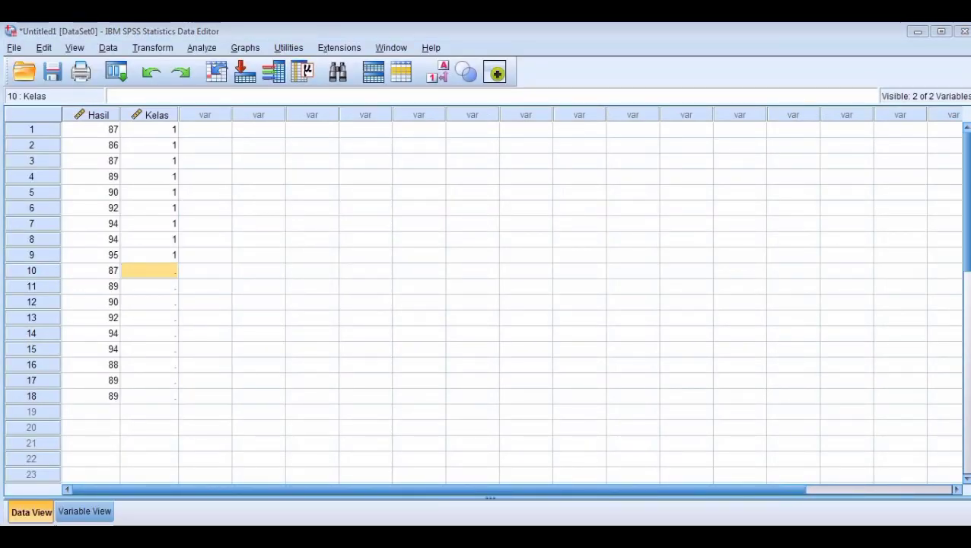
key("alt+Tab")
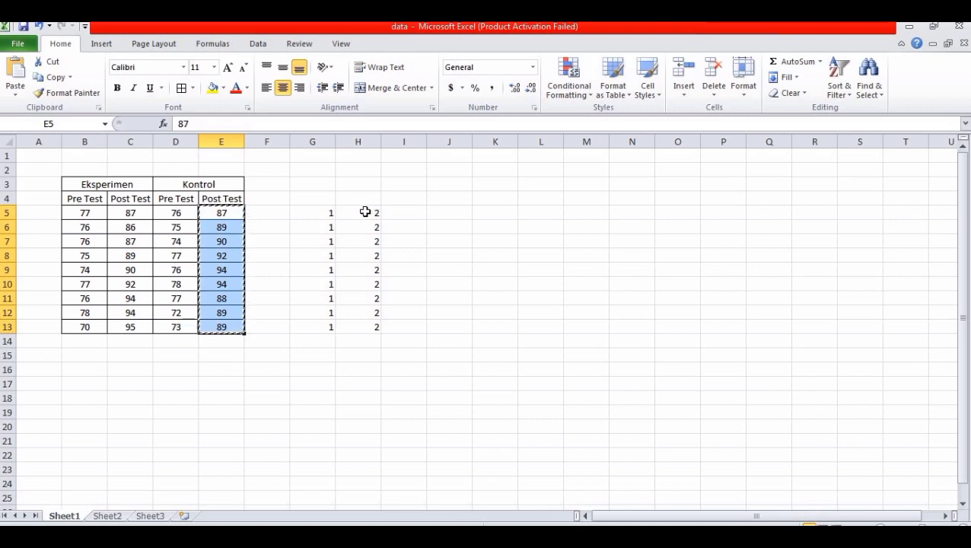
left_click(365, 211)
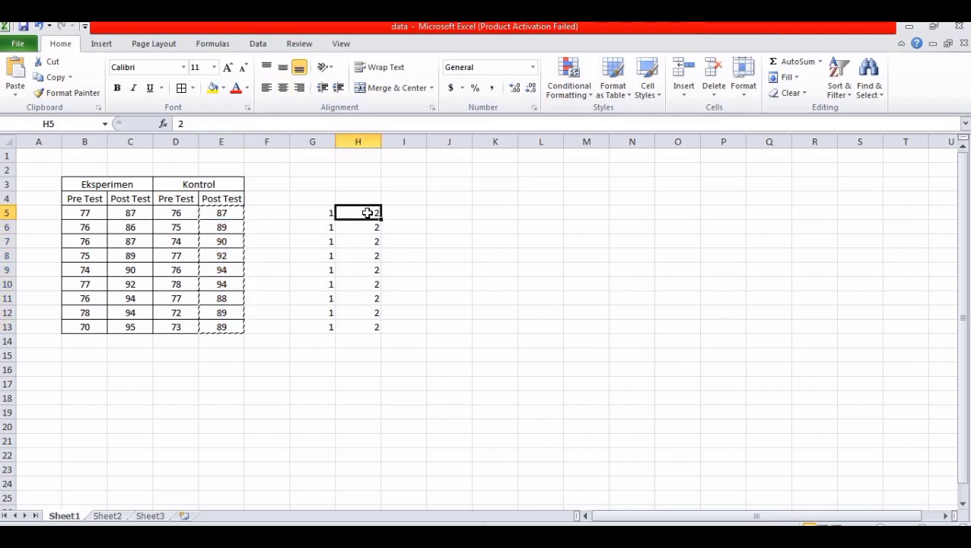
left_click_drag(366, 211, 373, 329)
key("ctrl+c")
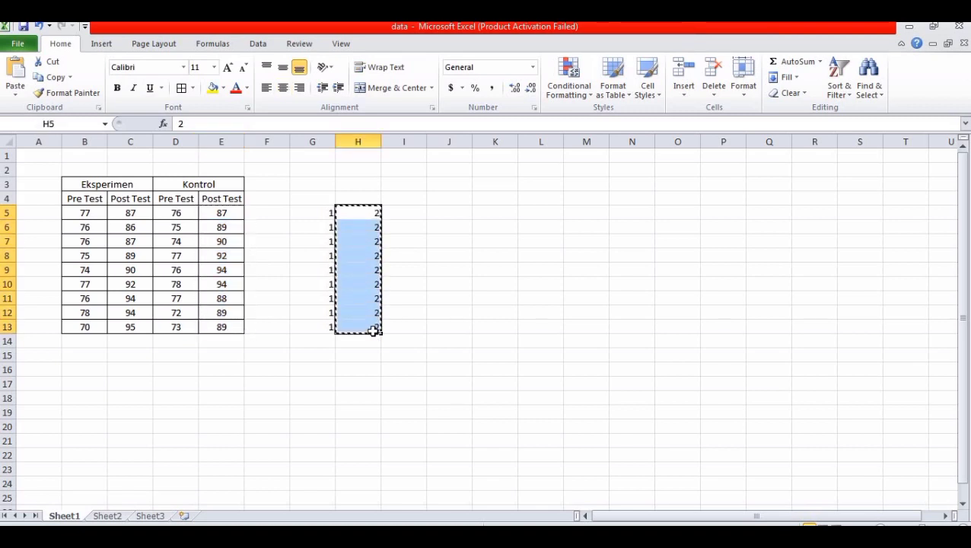
key("alt+Tab")
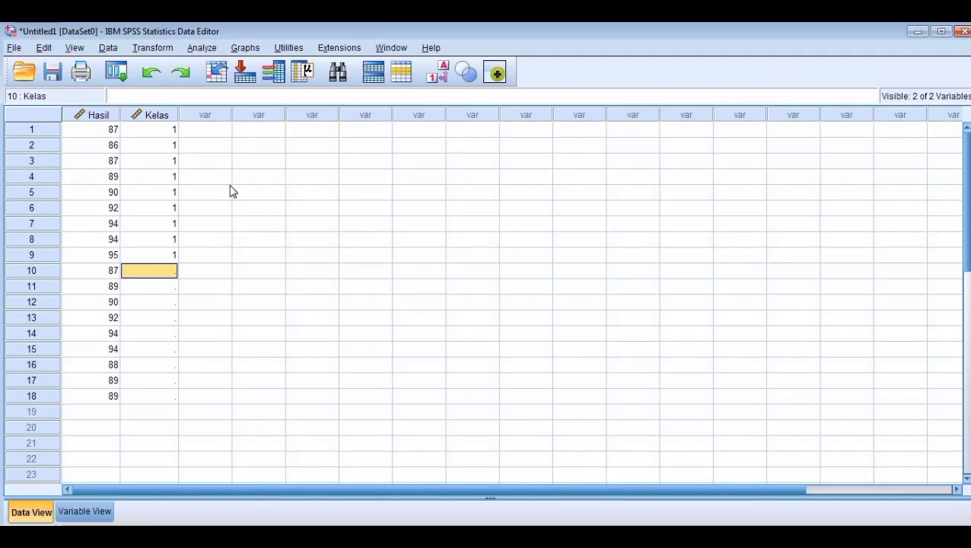
key("ctrl+v")
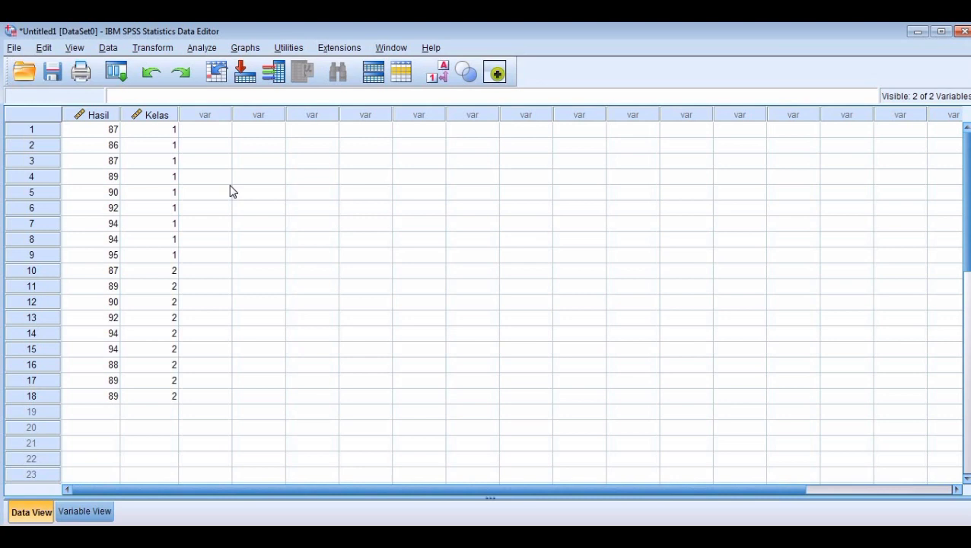
Step: Set up an Explore analysis with Hasil Belajar Siswa as the dependent variable and Kelas as the factor
left_click(210, 48)
mouse_move(282, 82)
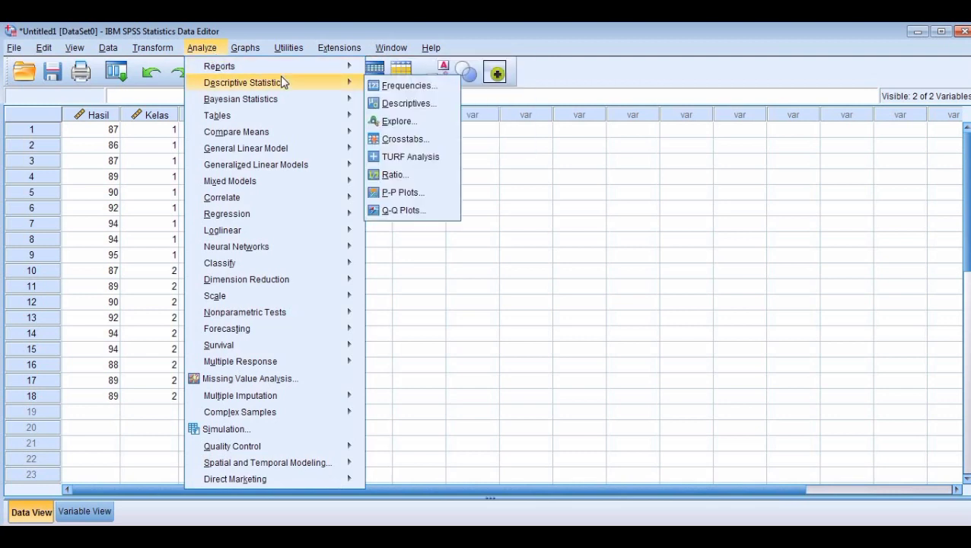
left_click(400, 122)
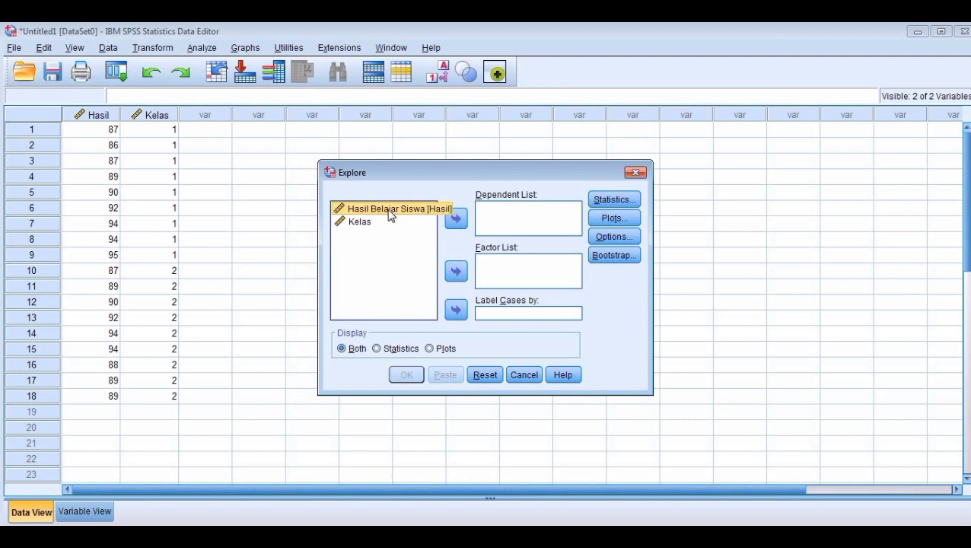
left_click(455, 219)
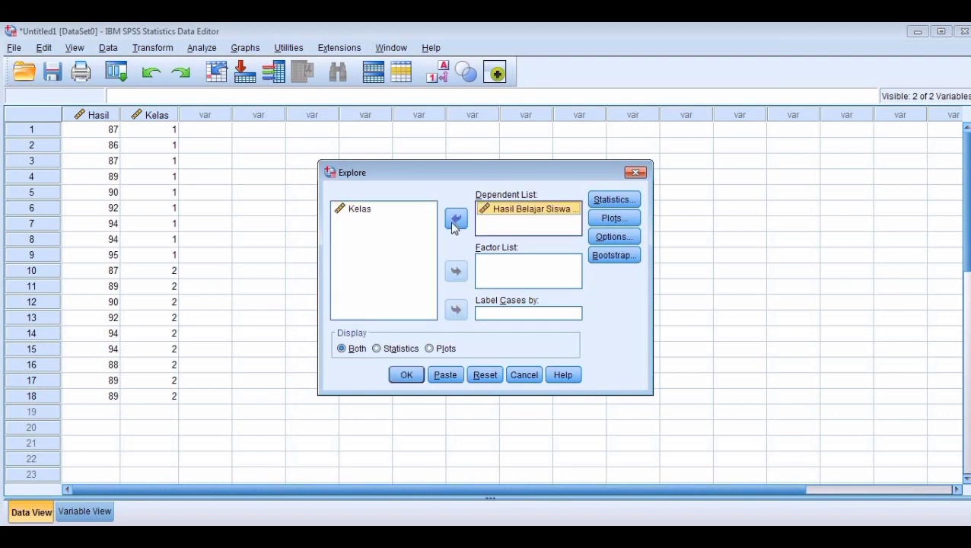
left_click(353, 212)
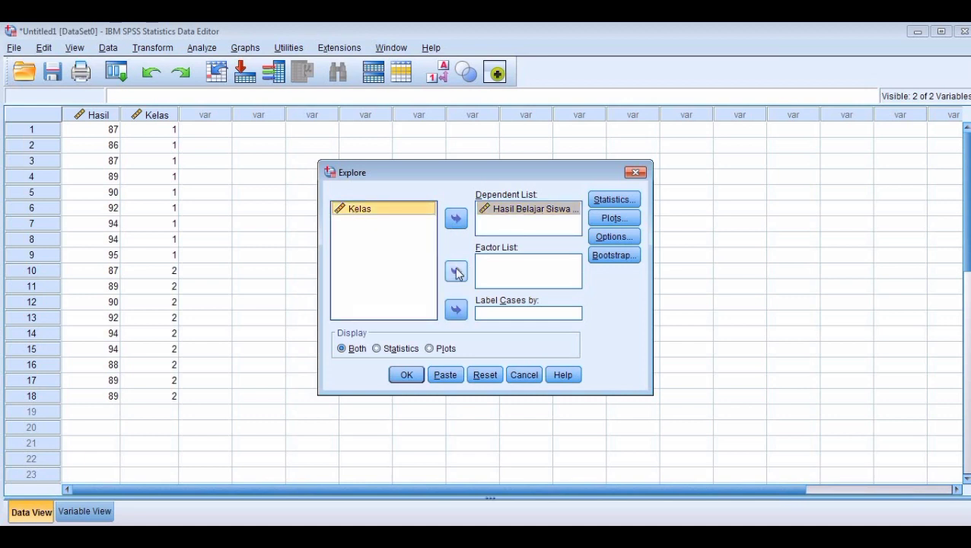
left_click(456, 273)
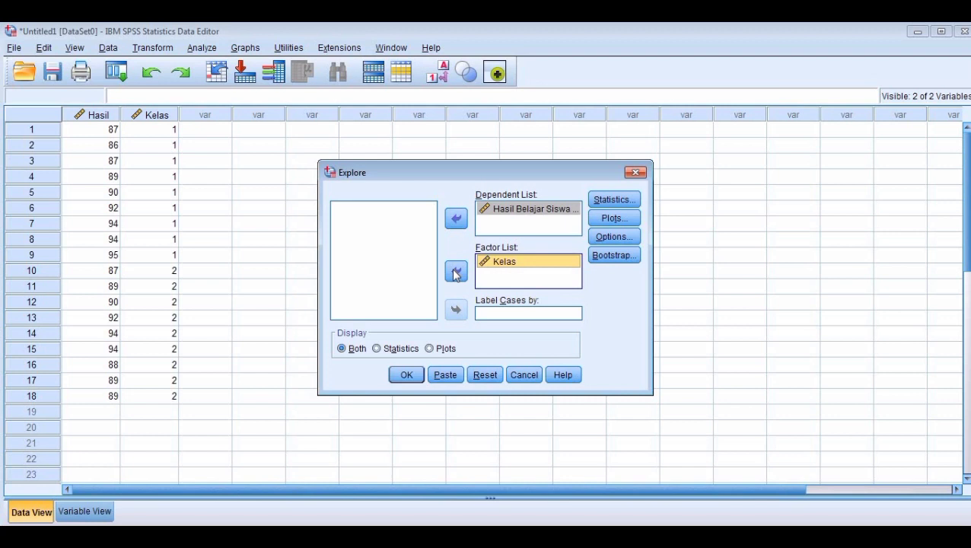
Step: Set the Explore plots' Spread vs Level with Levene Test option to Power estimation and run the analysis
left_click(608, 219)
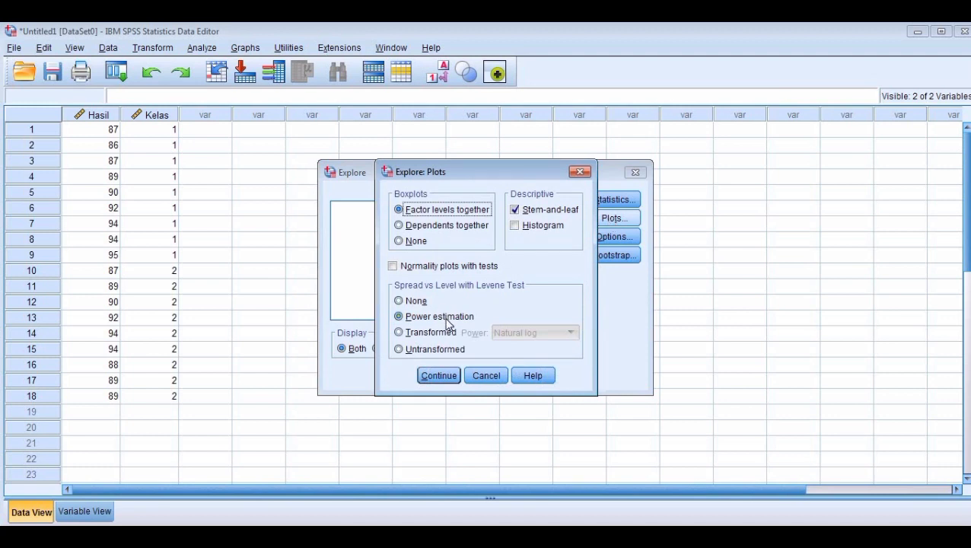
left_click(399, 317)
left_click(442, 374)
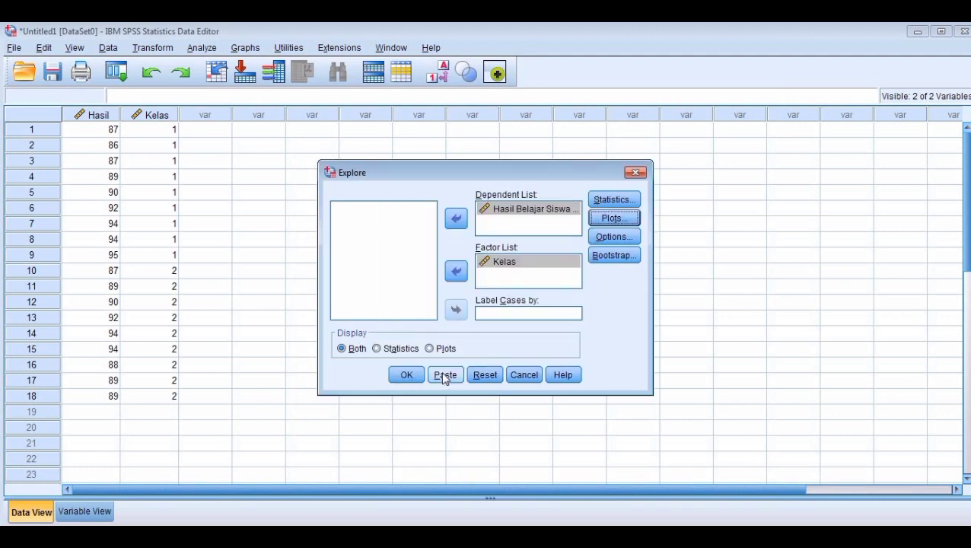
left_click(406, 375)
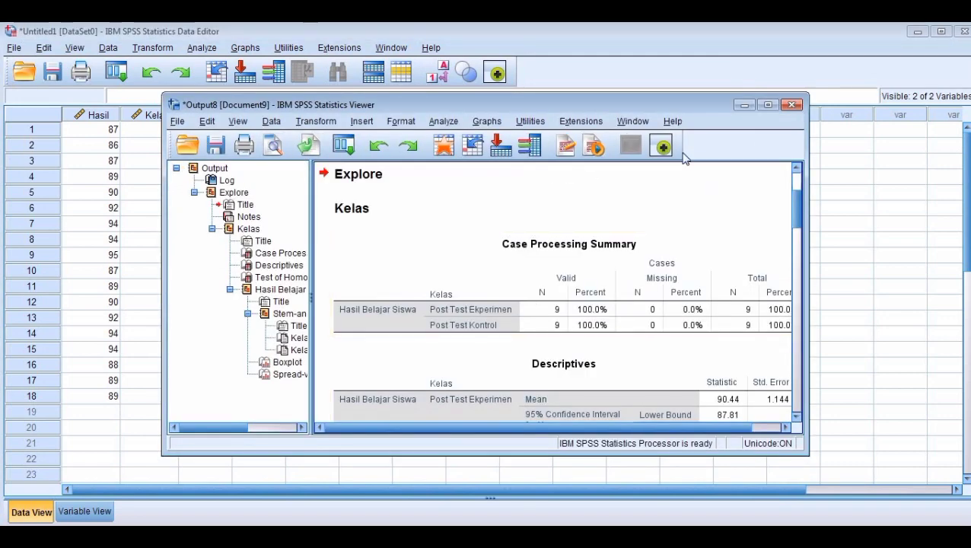
Step: Examine the Test of Homogeneity of Variance table in the maximized output against the criteria in the Word document Penentuan Homogenitas Data
left_click(767, 105)
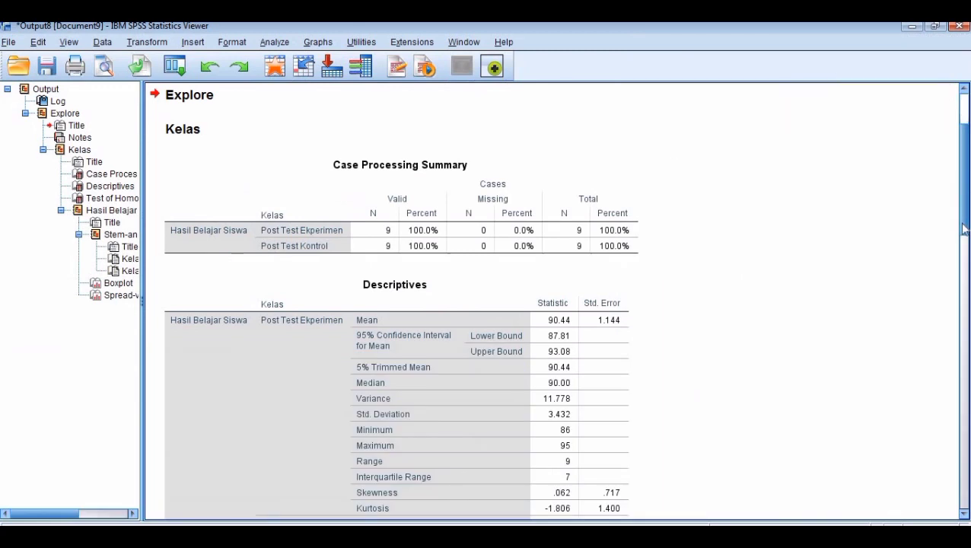
left_click_drag(964, 185, 965, 343)
left_click(570, 236)
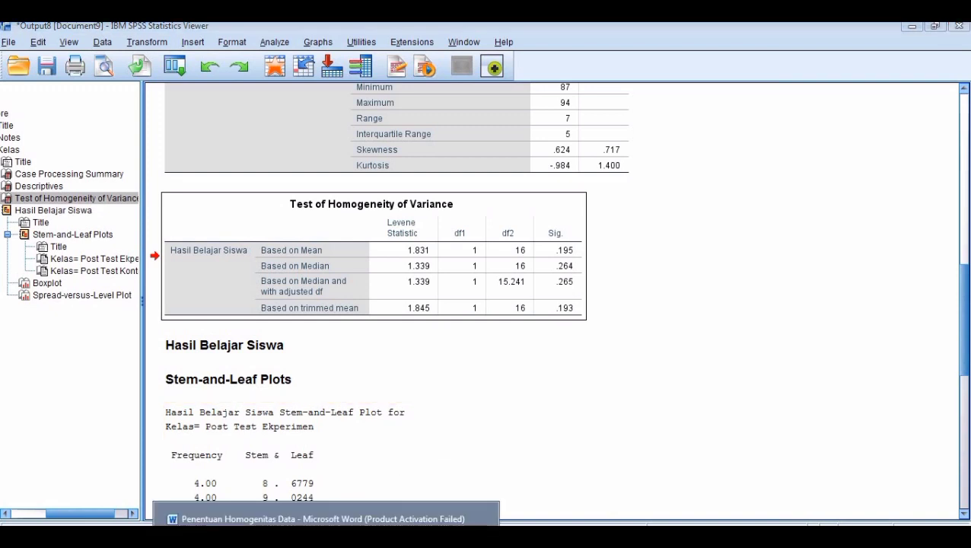
left_click(323, 519)
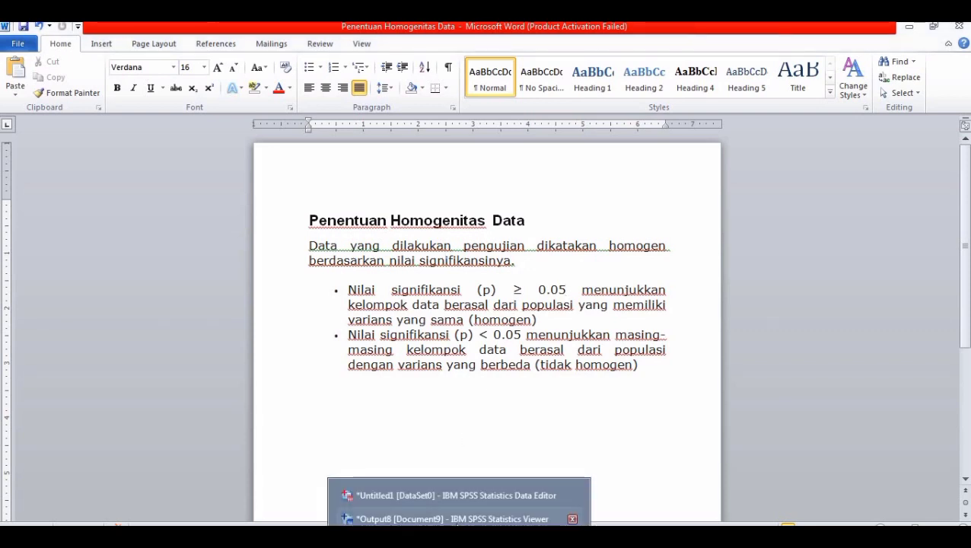
left_click(455, 520)
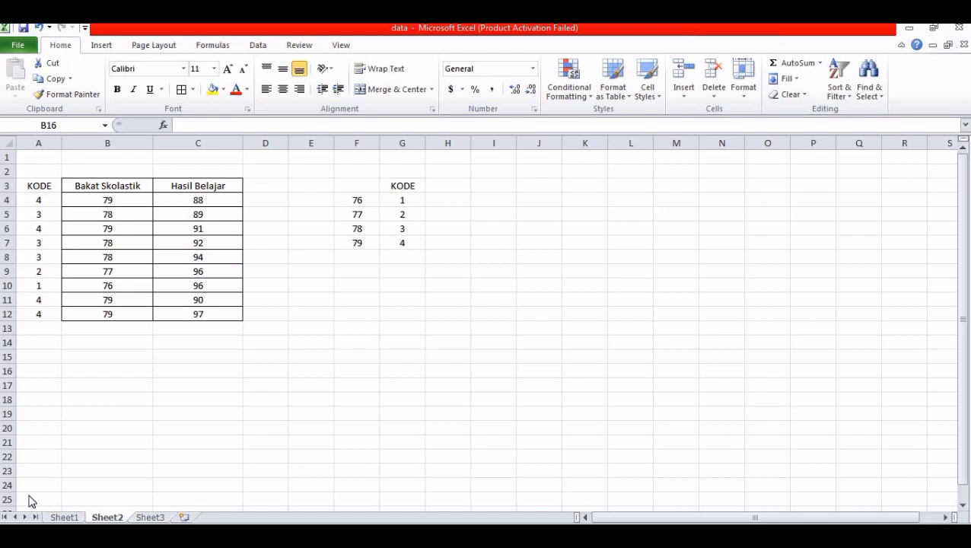
Step: Review on Sheet2 of the Excel data workbook how the KODE values are assigned to the Bakat Skolastik scores
left_click(354, 200)
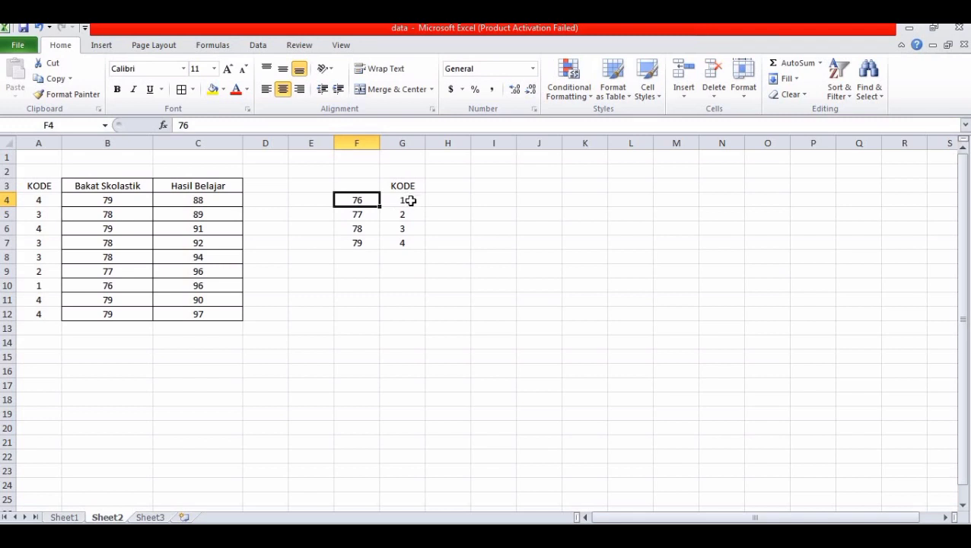
left_click(410, 200)
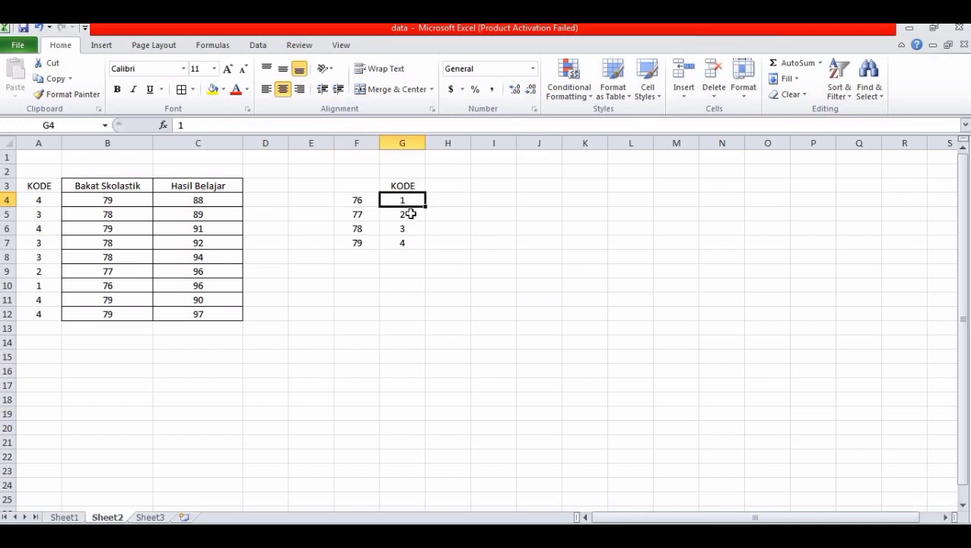
left_click(409, 216)
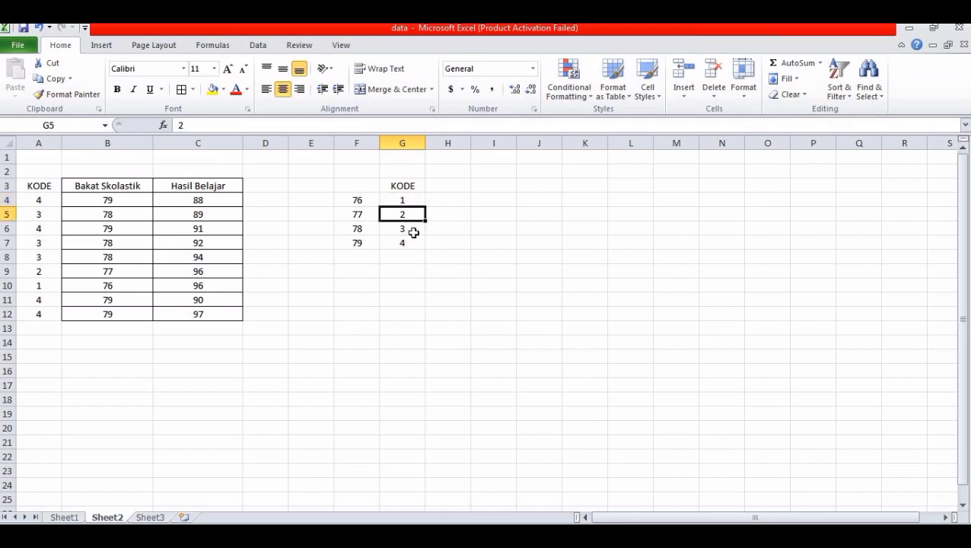
left_click(413, 233)
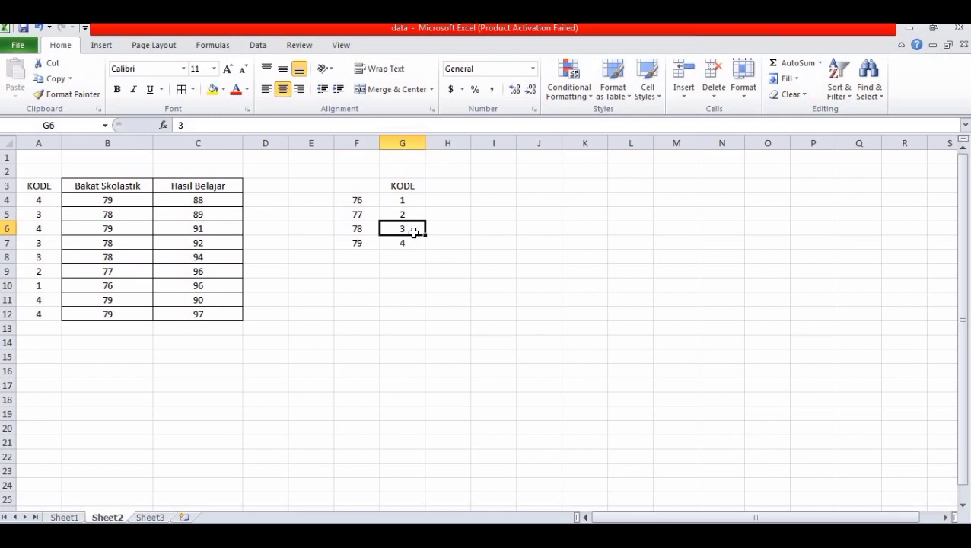
left_click(412, 244)
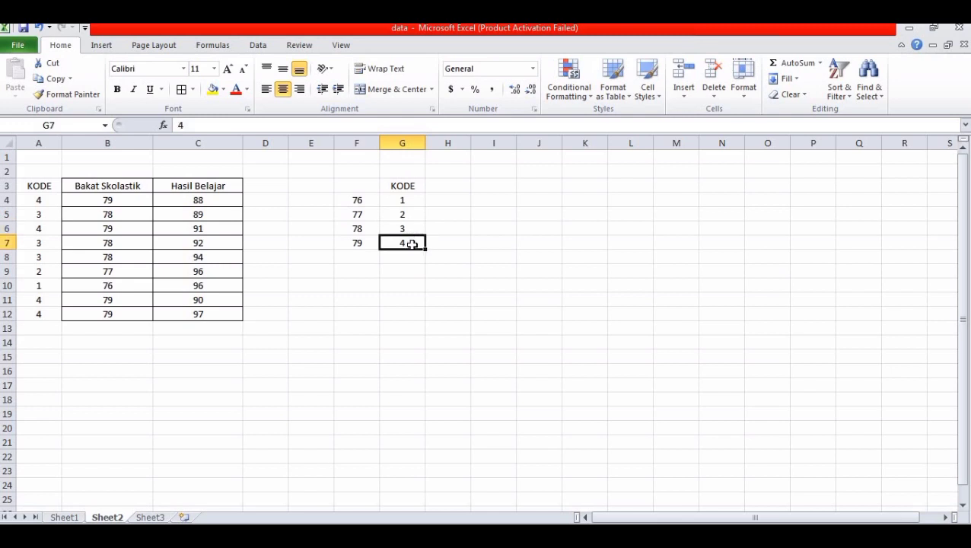
left_click(50, 202)
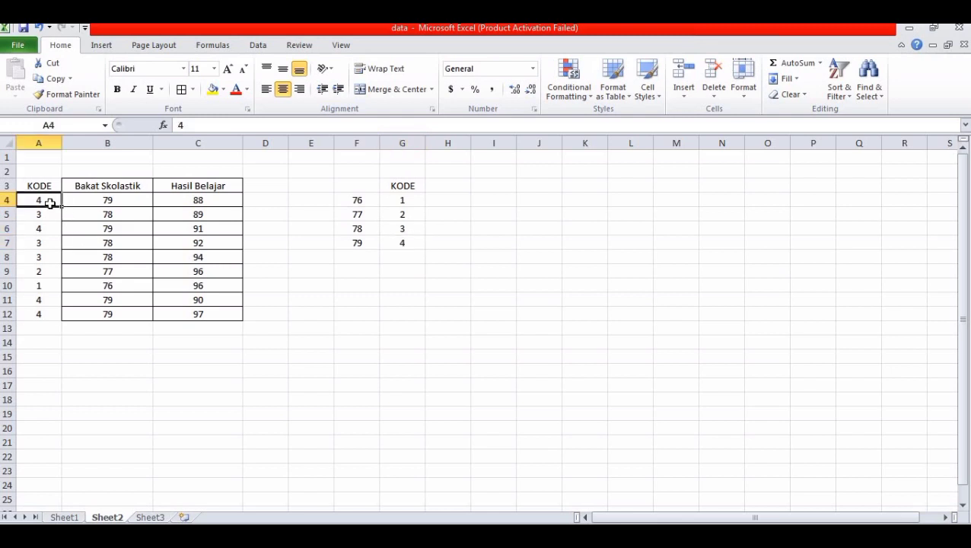
left_click(91, 195)
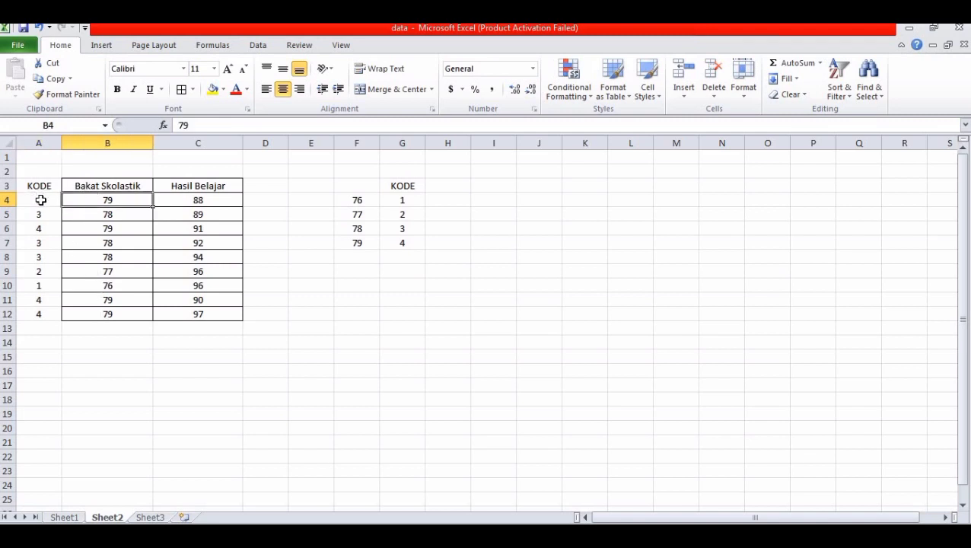
left_click_drag(39, 197, 42, 307)
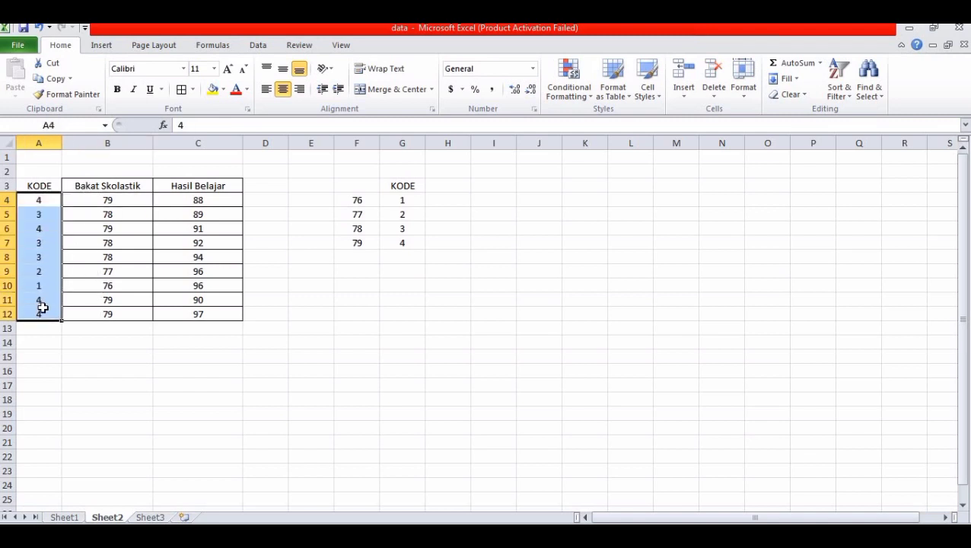
left_click(302, 225)
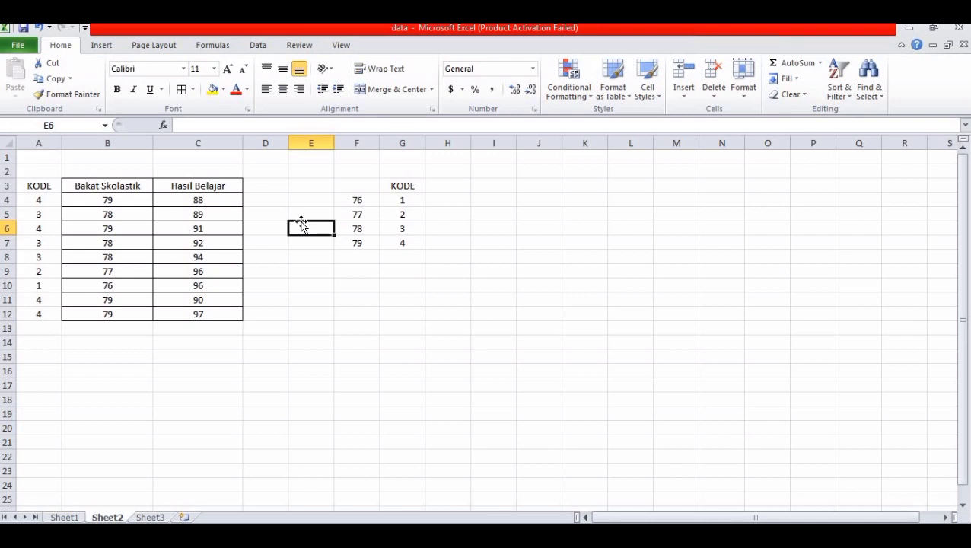
Step: Switch to the SPSS Data Editor and define two new variables named Hasil and Bakat
left_click(449, 520)
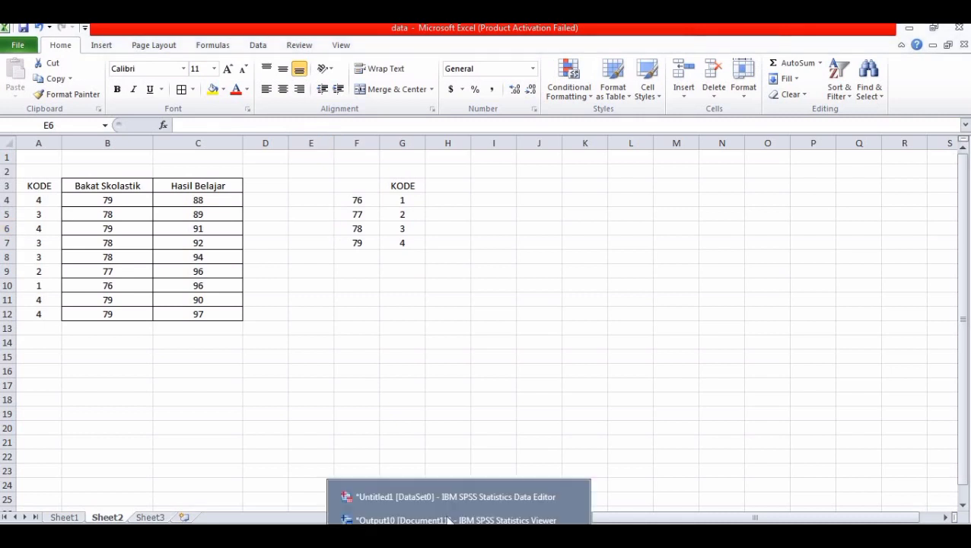
left_click(436, 496)
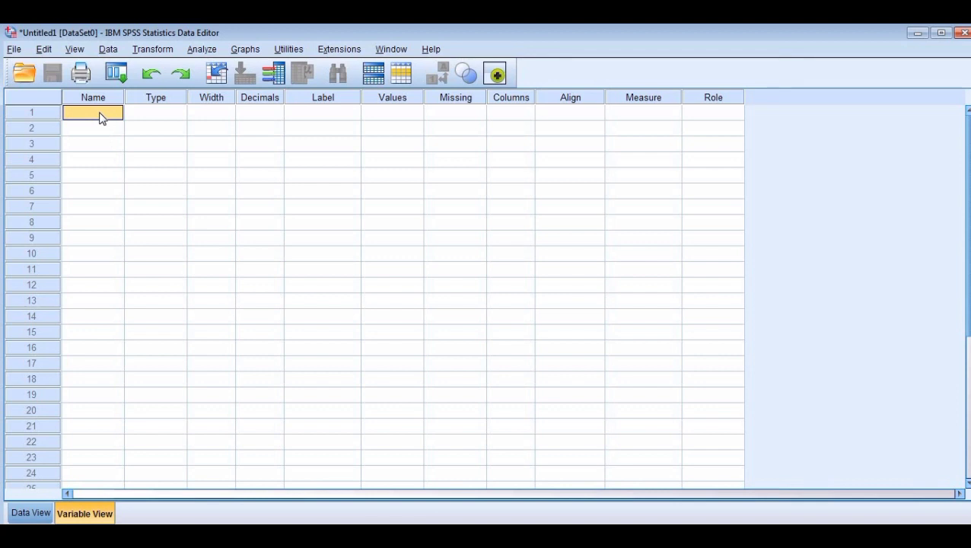
type("Hasil")
key("Return")
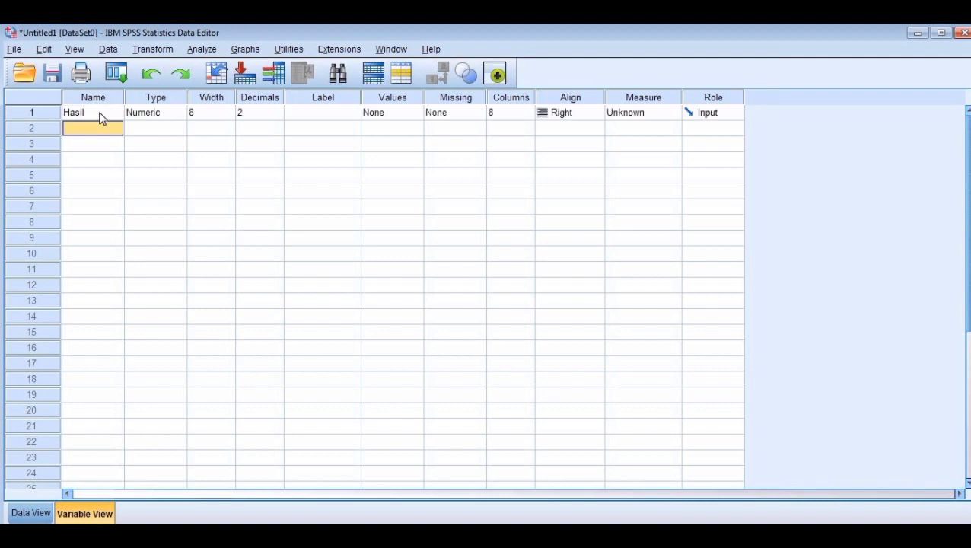
type("Bakat")
left_click(148, 118)
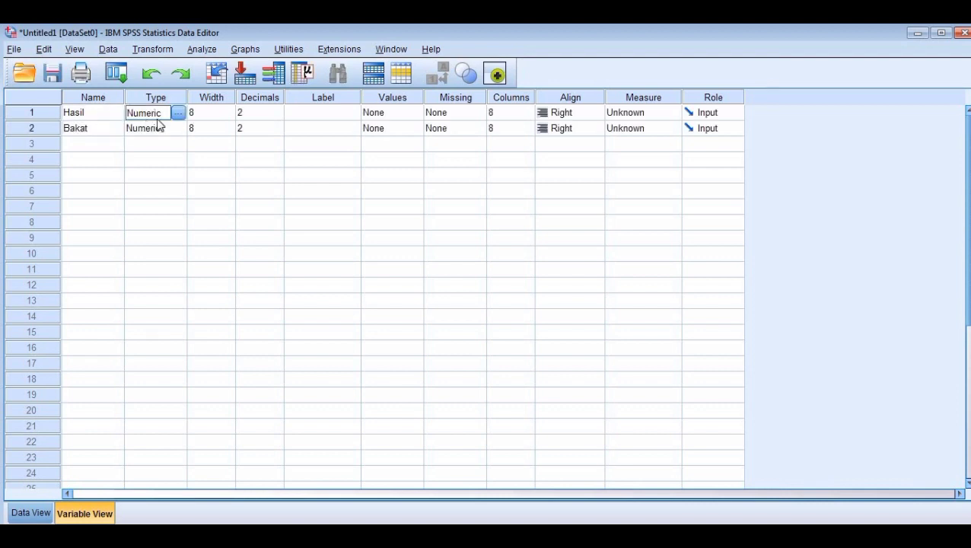
Step: Set the decimals of both the Hasil and Bakat variables to 0
left_click(245, 113)
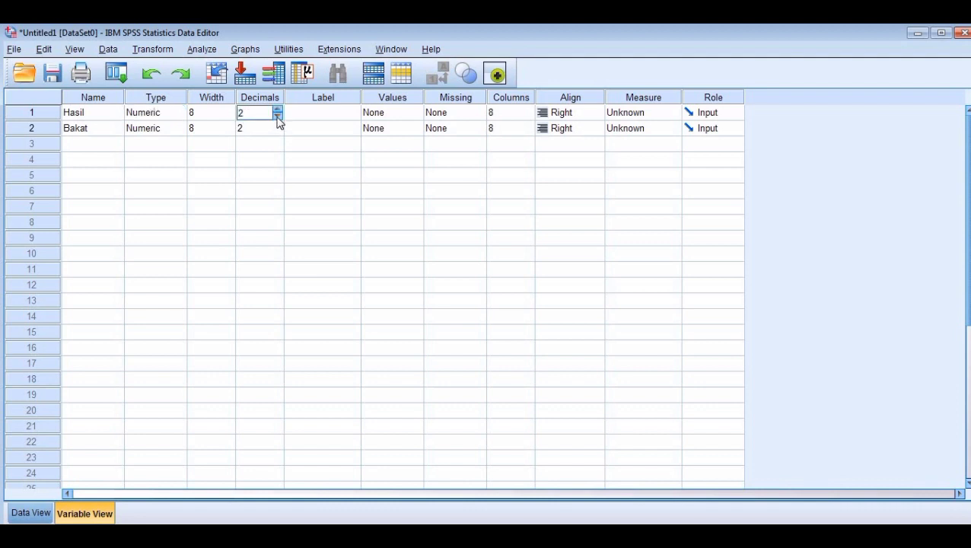
left_click(279, 122)
left_click(279, 122)
left_click(278, 131)
left_click(278, 134)
Step: Label the Hasil variable "Hasil Belajar" and the Bakat variable "Bakat Skolastik"
left_click(320, 114)
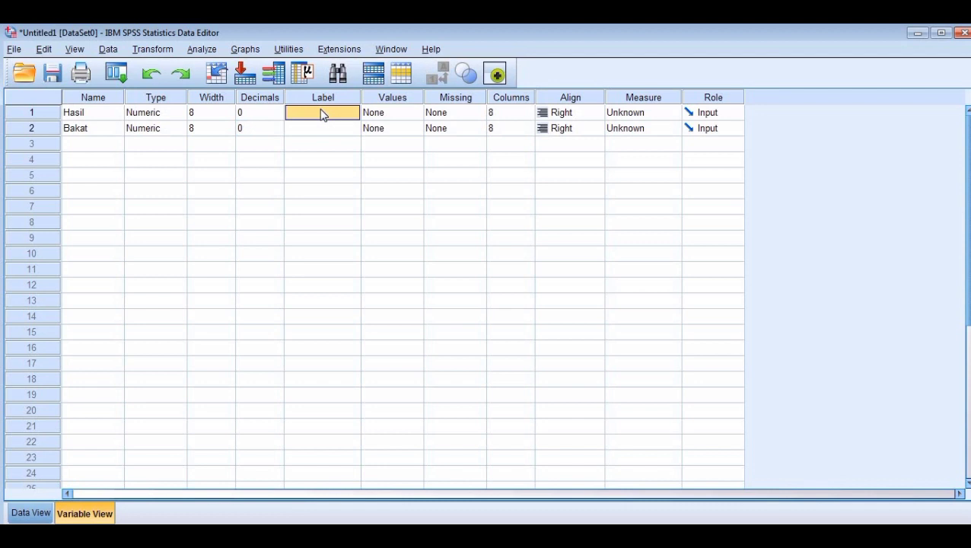
type("Hasil Belajar")
key("Return")
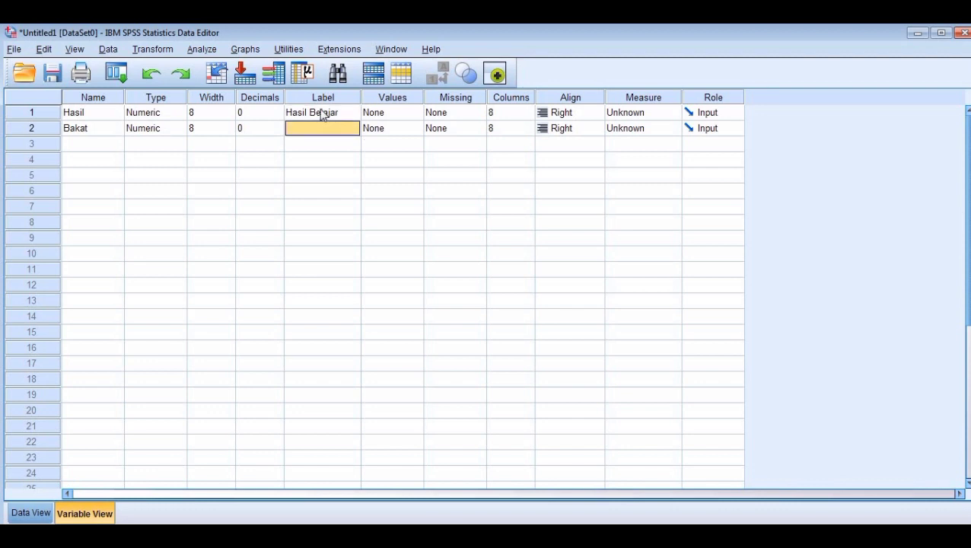
type("Bakat Skolastik")
key("Return")
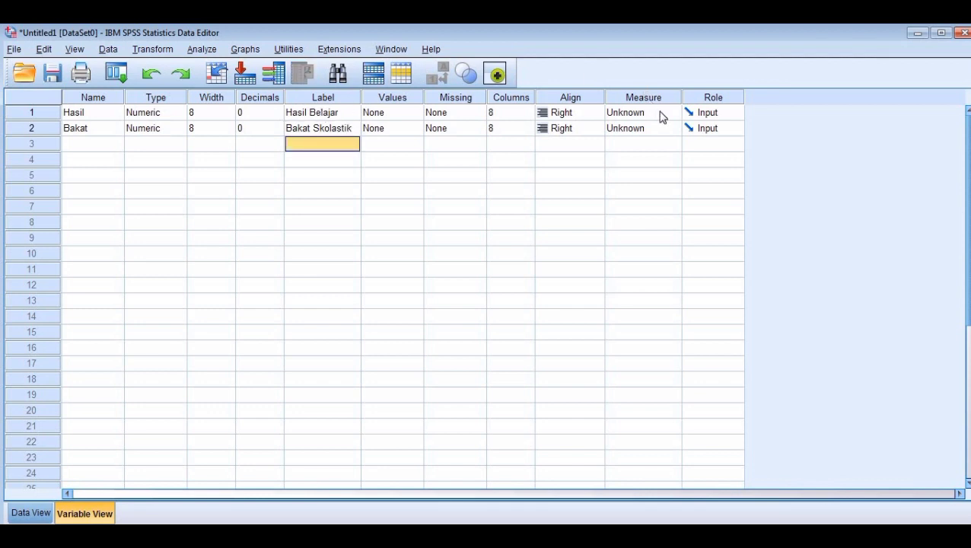
Step: Set the measurement level of both the Hasil and Bakat variables to Scale
left_click(660, 114)
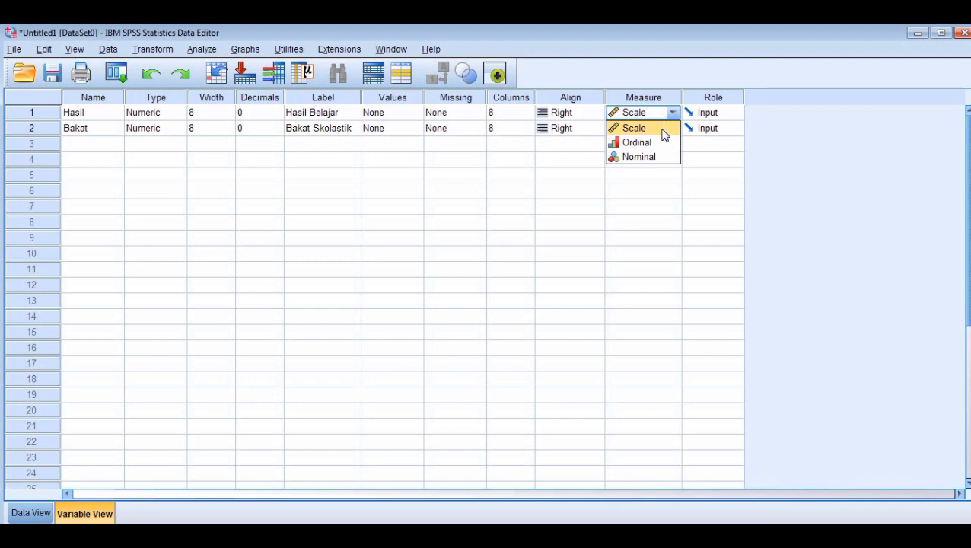
left_click(664, 130)
left_click(672, 134)
left_click(672, 145)
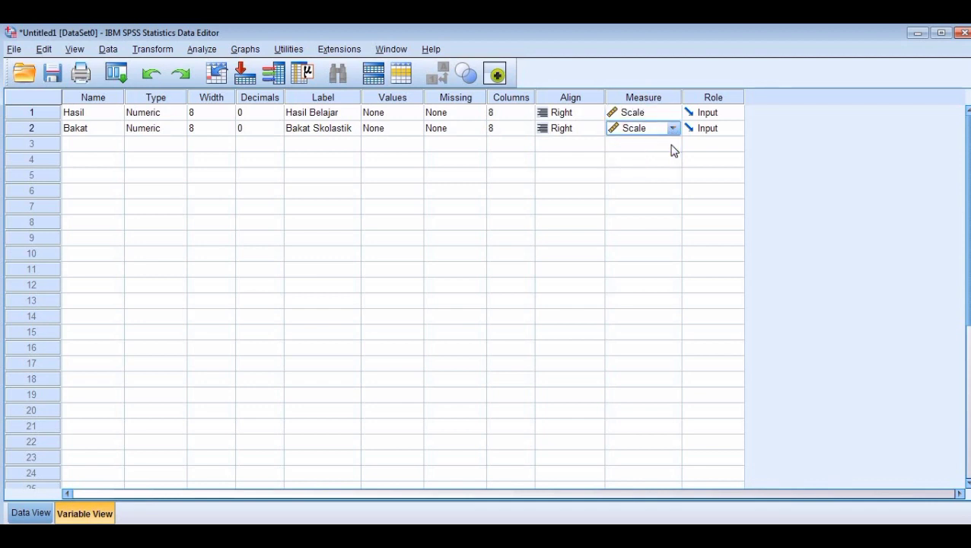
Step: Start the value labels for the Bakat variable by adding 1 = "76" and 2 = "77"
left_click(417, 130)
left_click(417, 130)
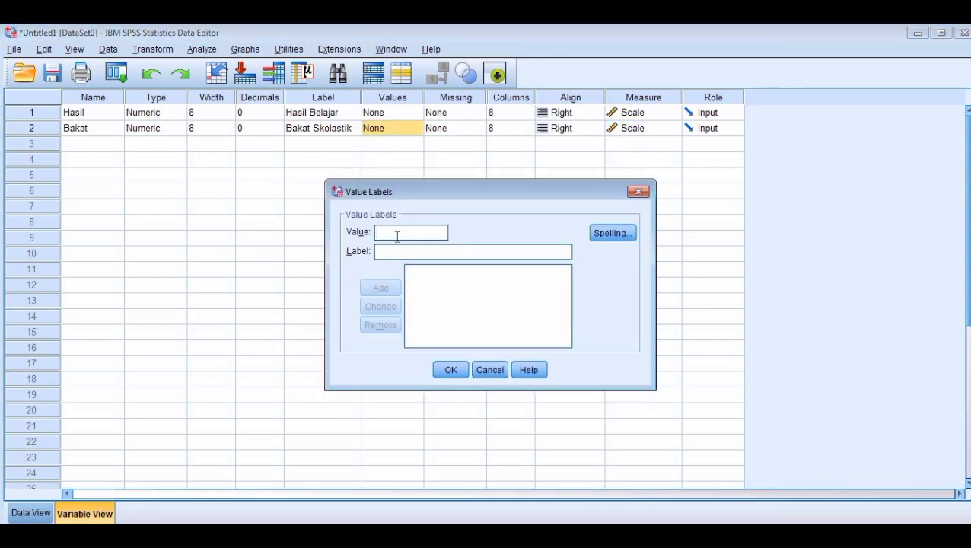
type("1")
left_click(395, 250)
type("76")
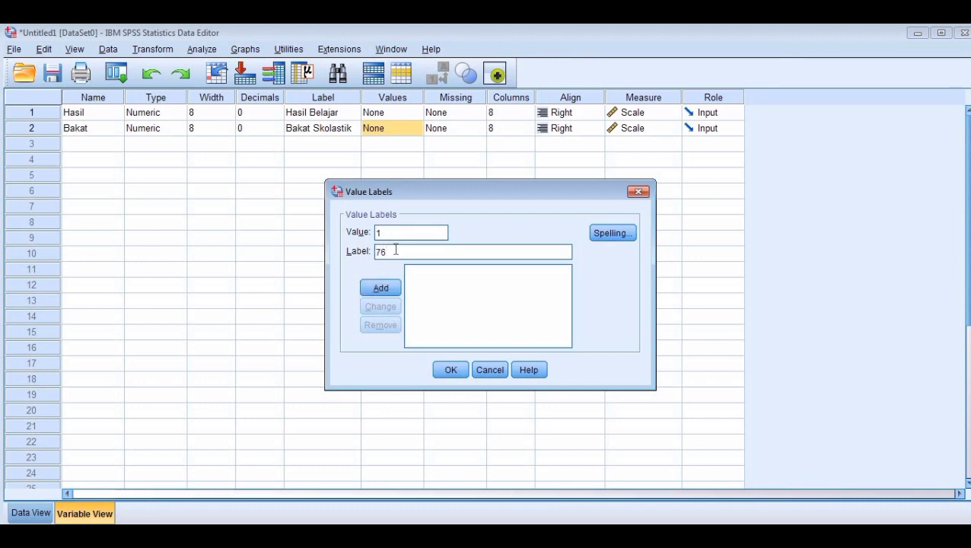
key("Return")
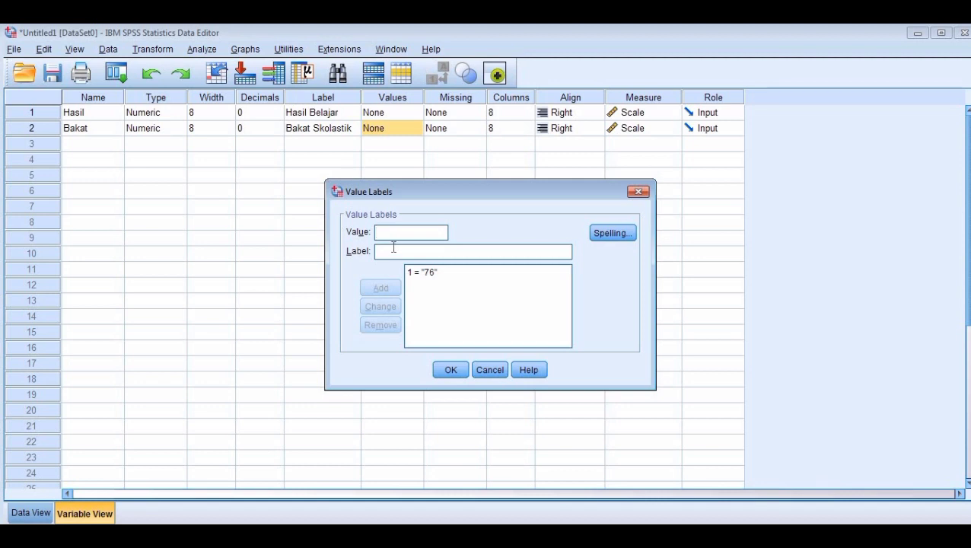
type("2")
left_click(392, 251)
type("77")
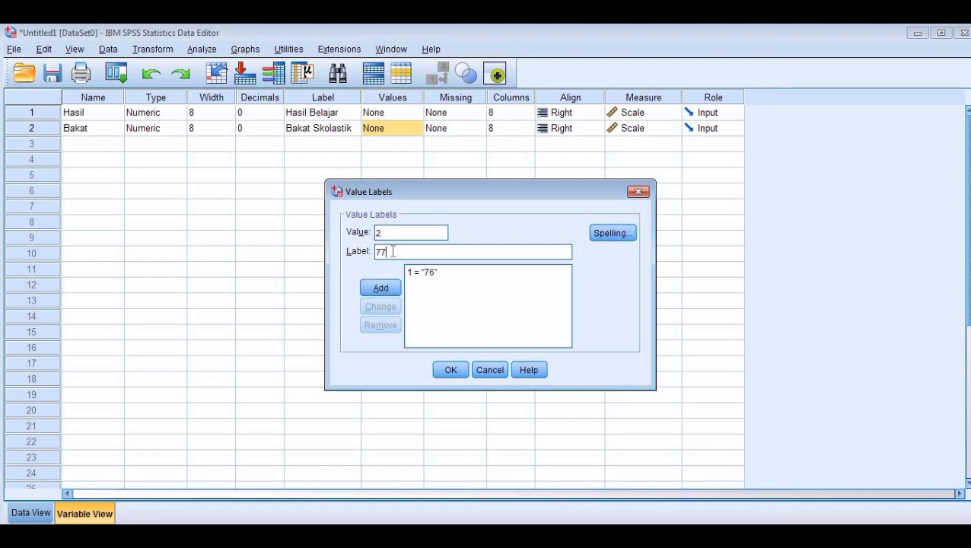
key("Return")
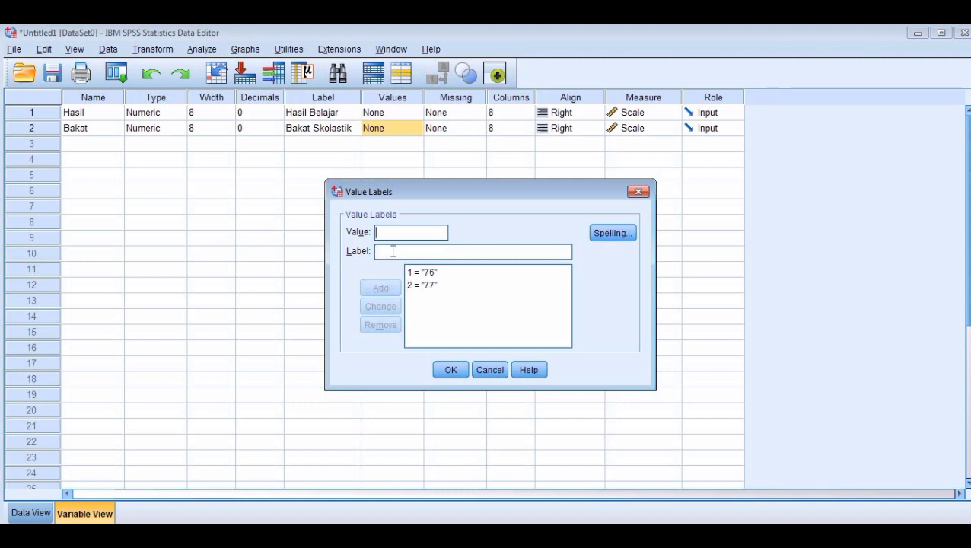
Step: Add the value labels 3 = "78" and 4 = "79" for Bakat and accept the list
type("3")
left_click(393, 251)
type("78")
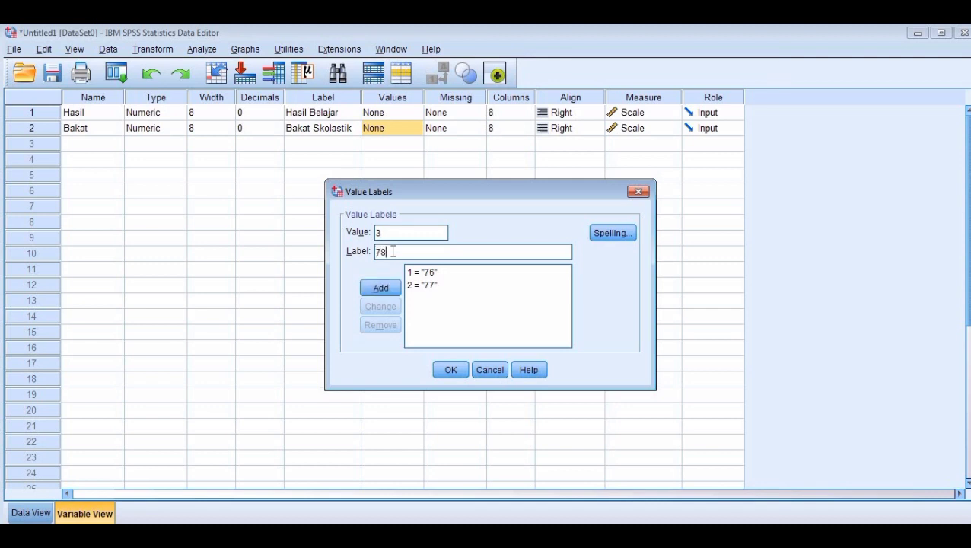
key("Return")
type("4")
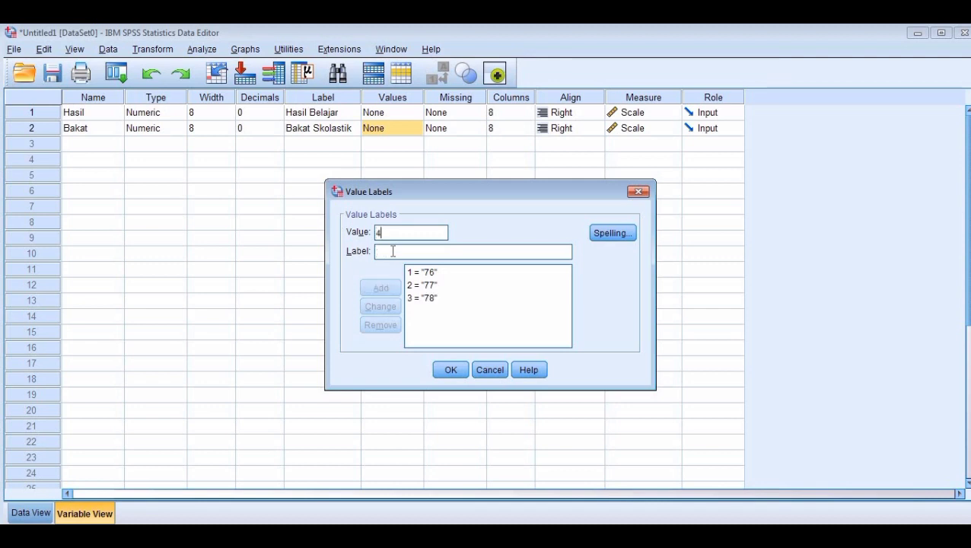
type("79")
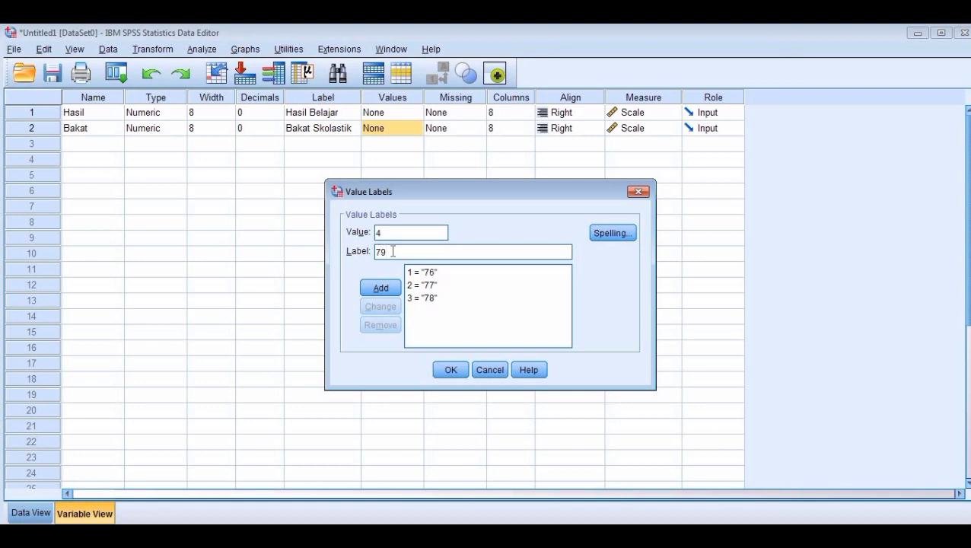
key("Return")
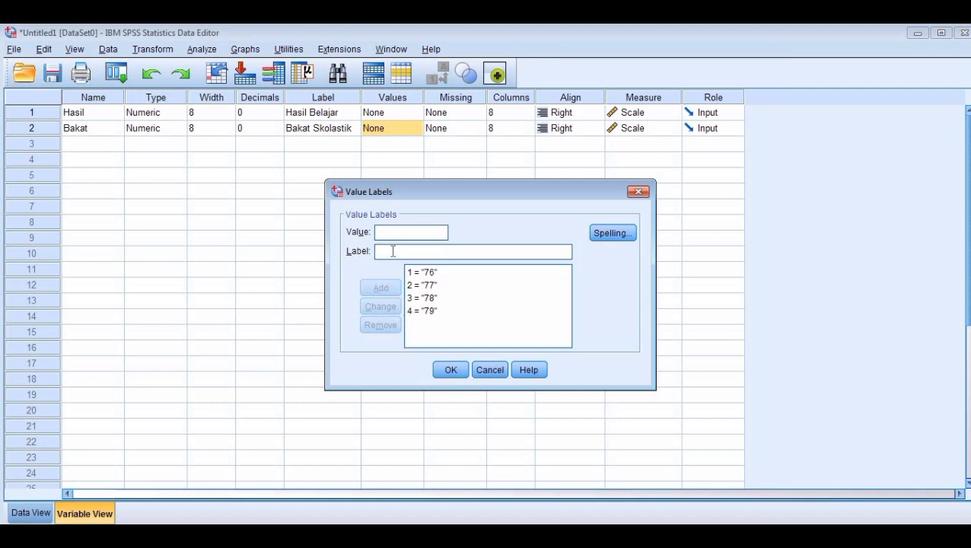
left_click(450, 370)
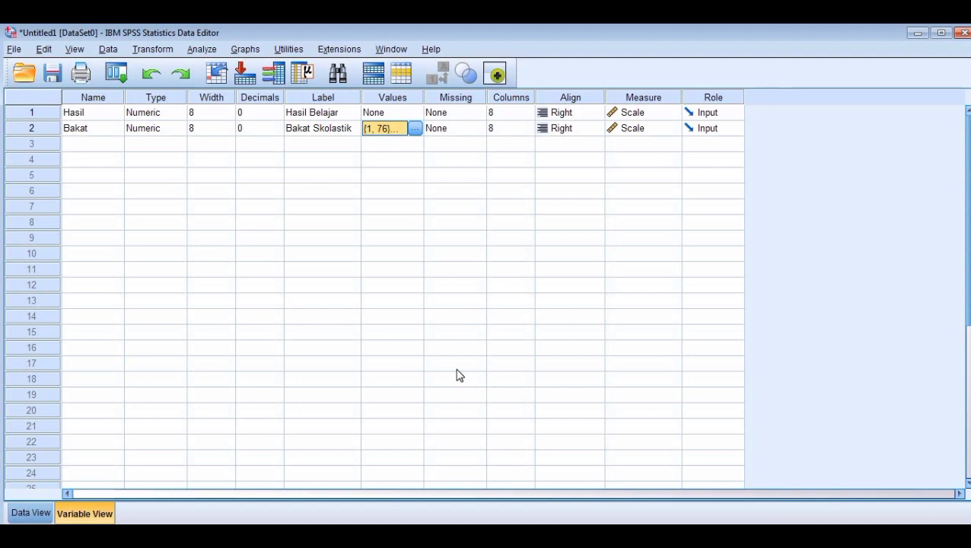
Step: Copy the nine Hasil Belajar scores (C4:C12) from Excel Sheet2 into the Hasil column of the SPSS data, starting at row 1
left_click(31, 513)
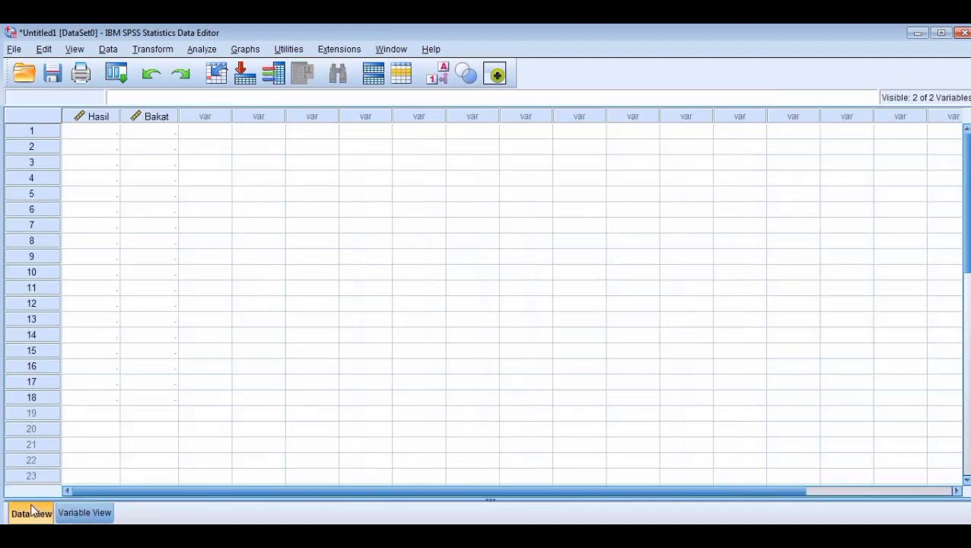
left_click(101, 132)
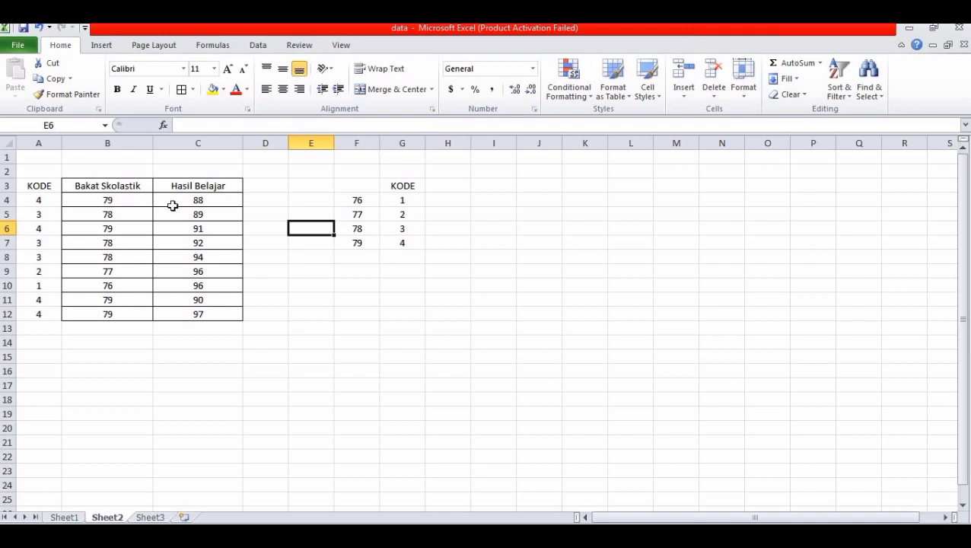
left_click_drag(173, 201, 183, 313)
key("ctrl+c")
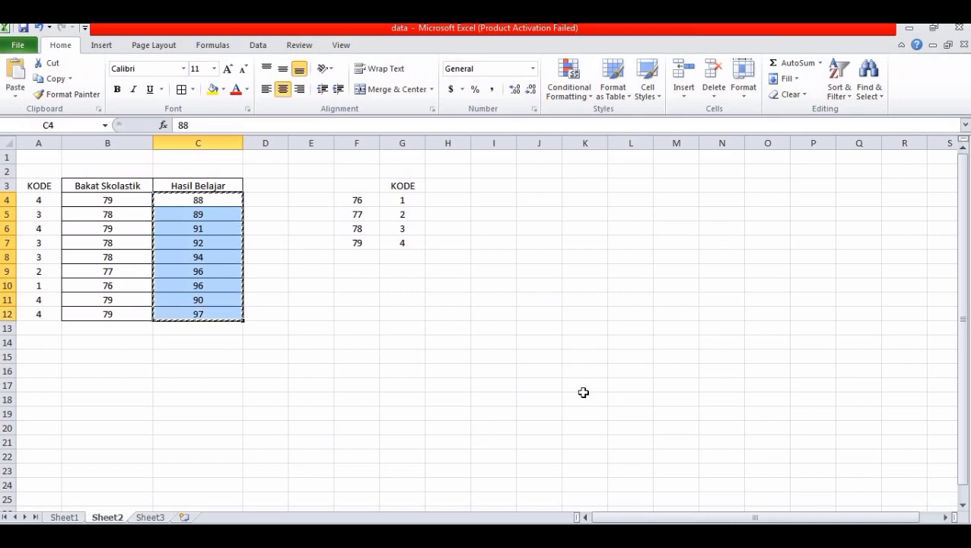
left_click(428, 522)
left_click(398, 498)
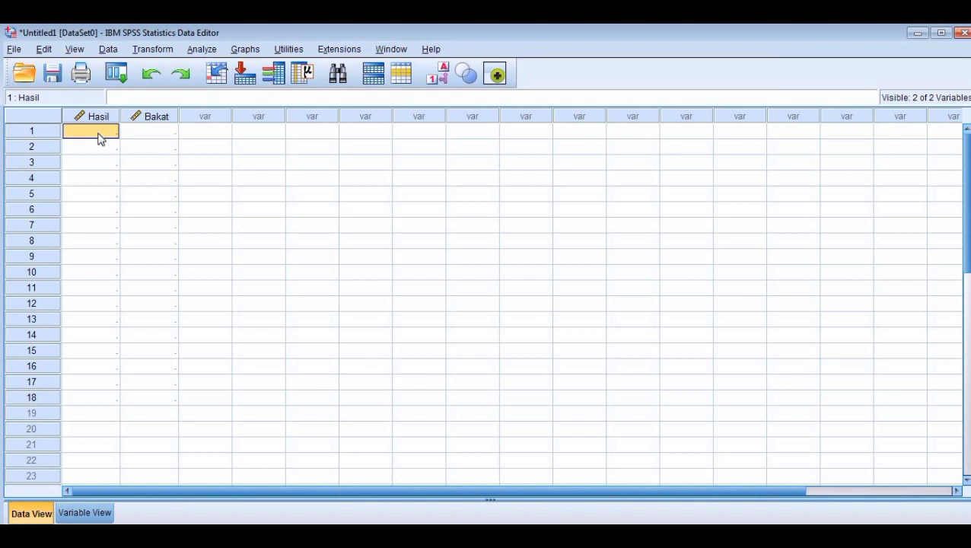
key("ctrl+v")
Step: Copy the KODE values (A4:A12) from Excel Sheet2 into the Bakat column of the SPSS data, starting at row 1
left_click(145, 131)
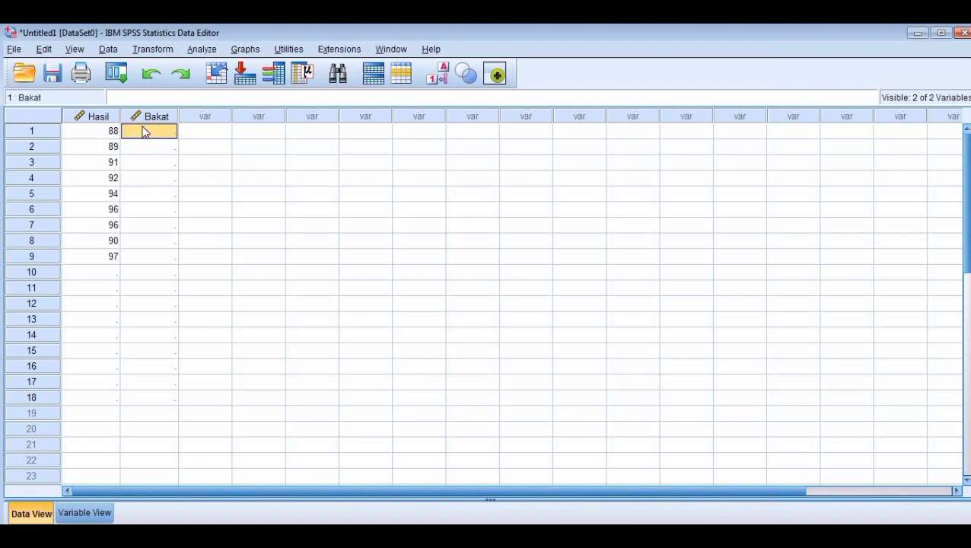
left_click(554, 535)
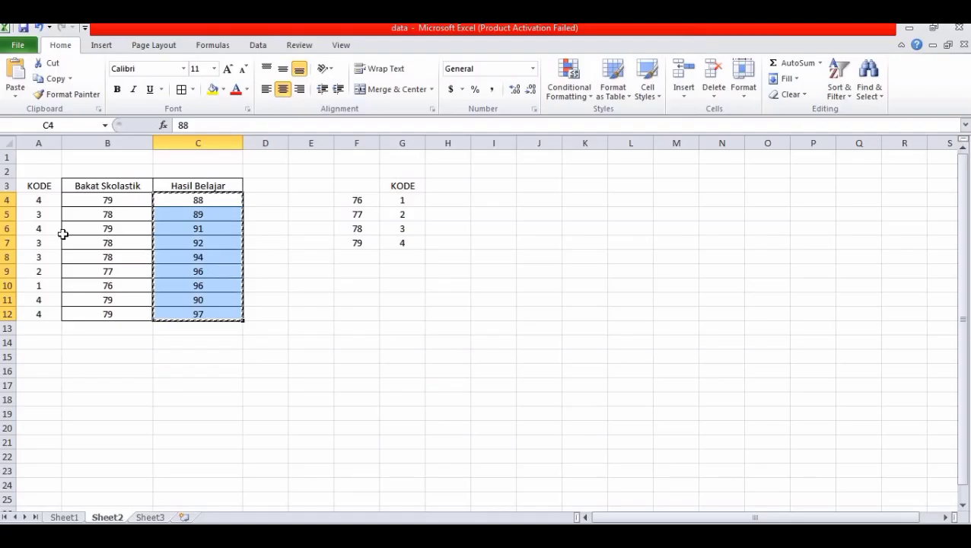
left_click_drag(41, 202, 41, 307)
key("ctrl+c")
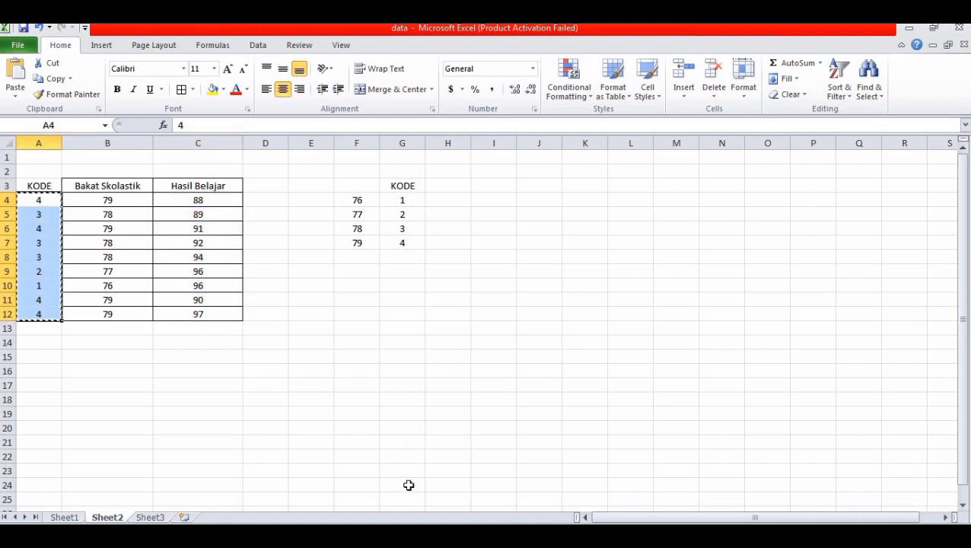
left_click(459, 535)
left_click(444, 496)
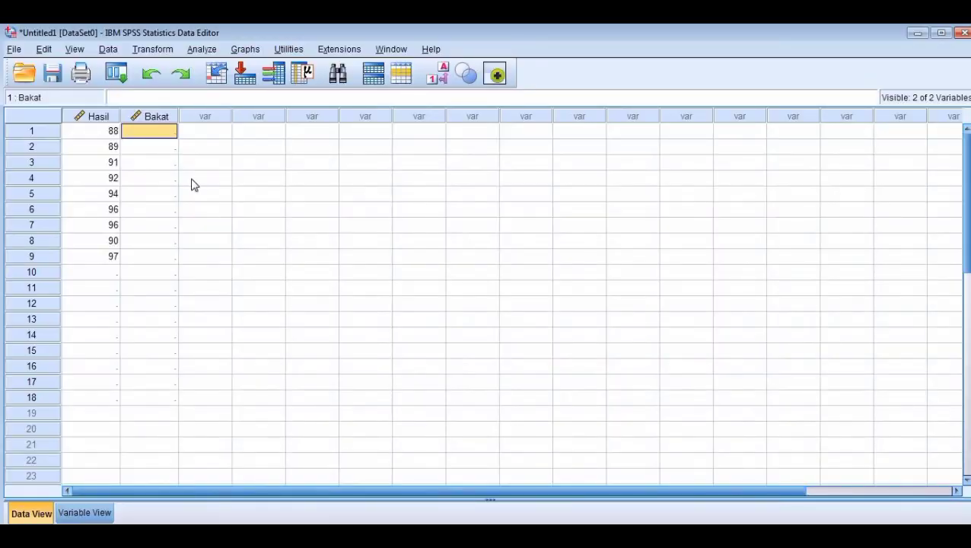
key("ctrl+v")
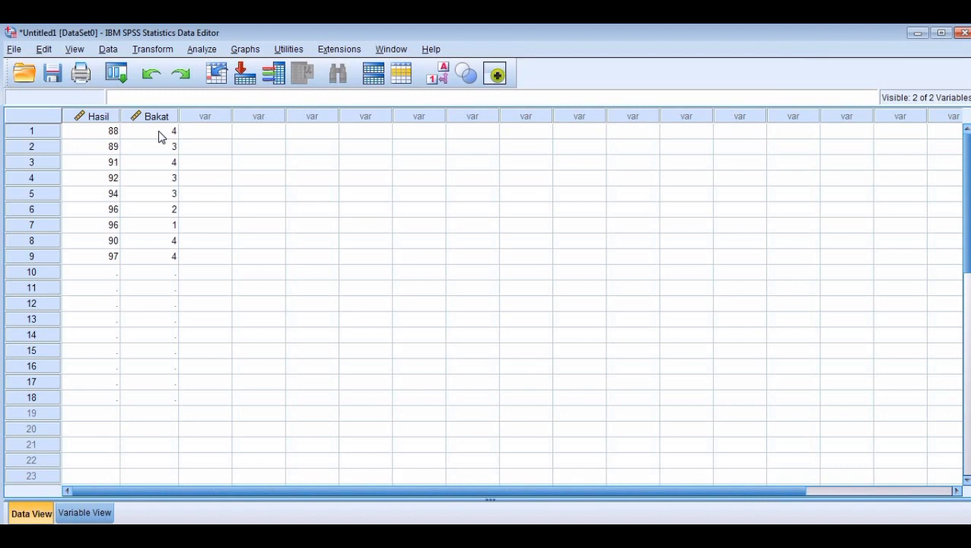
Step: Set up a One-Way ANOVA with Hasil Belajar as the dependent variable, Bakat Skolastik as the factor, and the homogeneity of variance test included
left_click(201, 51)
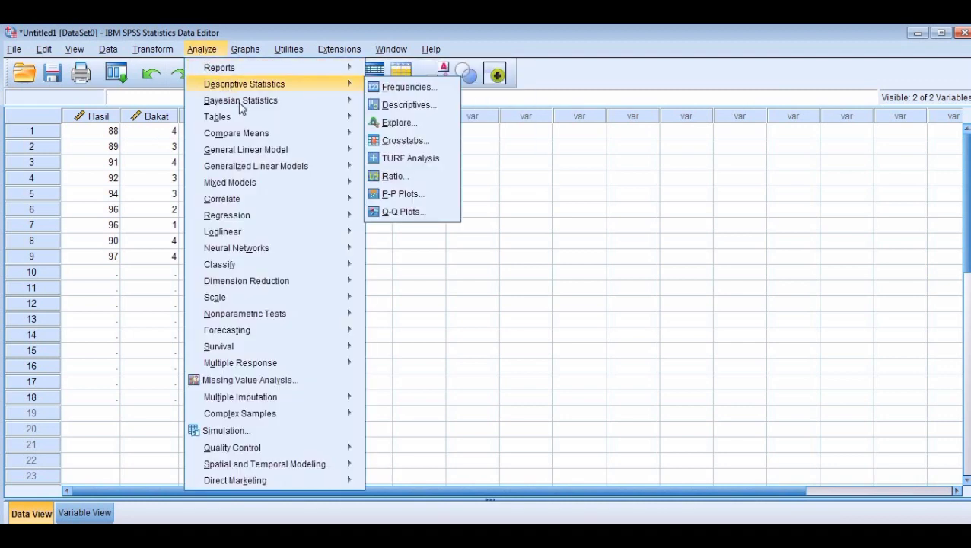
mouse_move(316, 172)
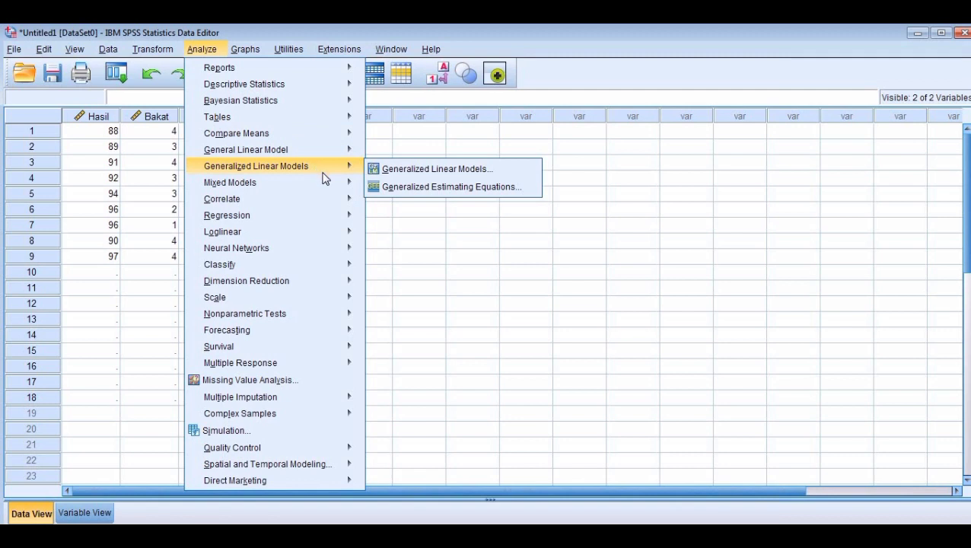
mouse_move(348, 138)
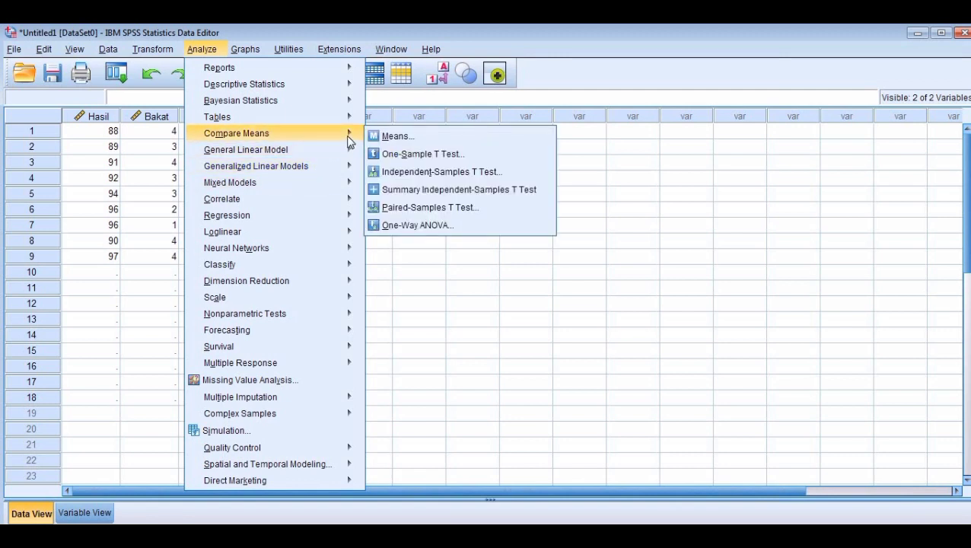
left_click(445, 225)
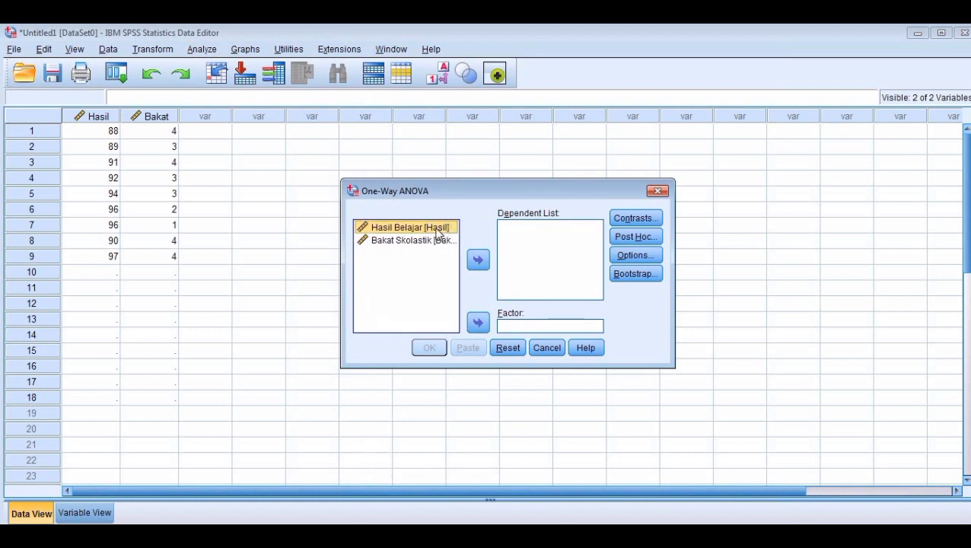
left_click(478, 261)
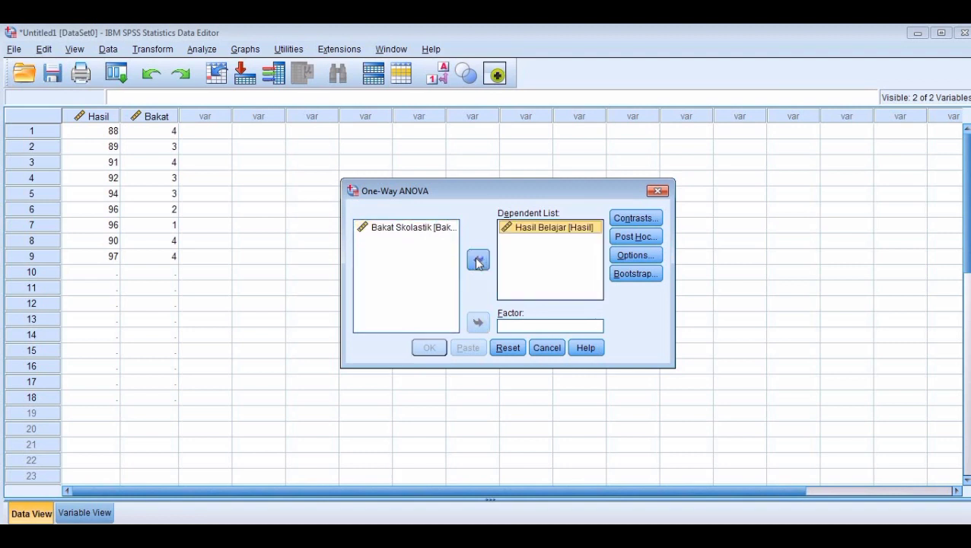
left_click(411, 232)
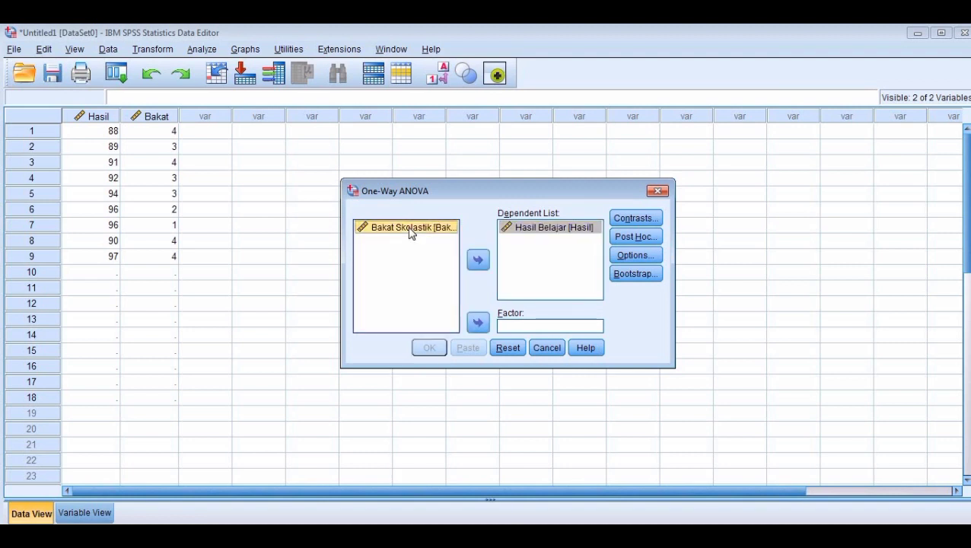
left_click(477, 324)
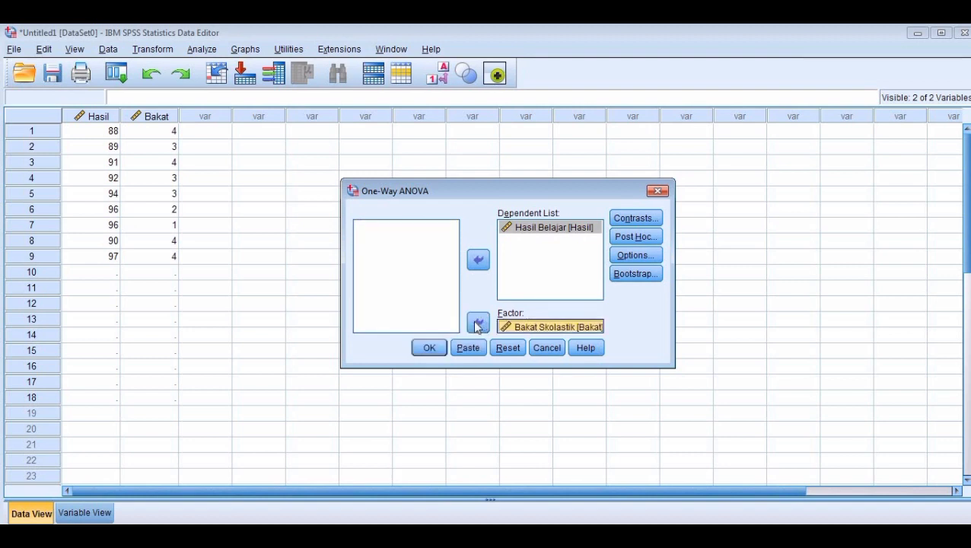
left_click(623, 253)
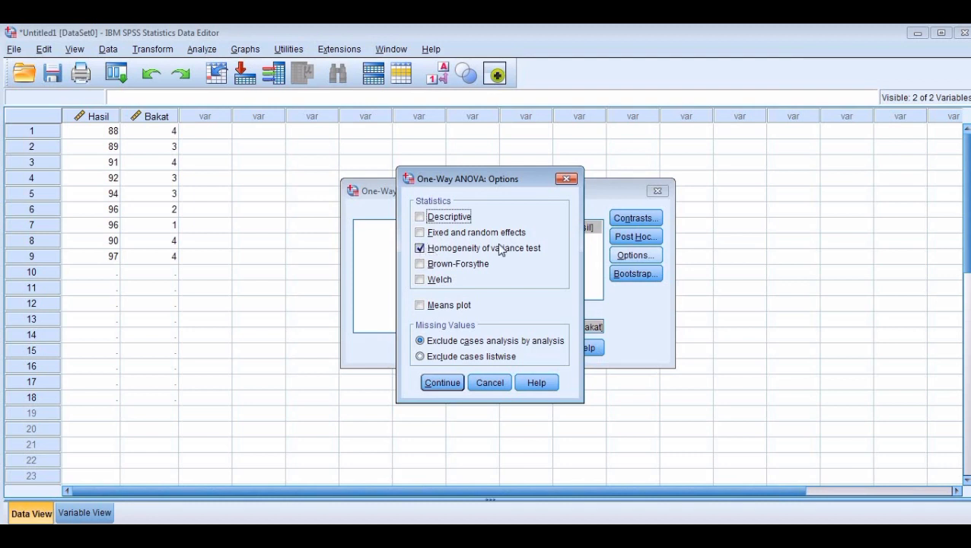
left_click(444, 384)
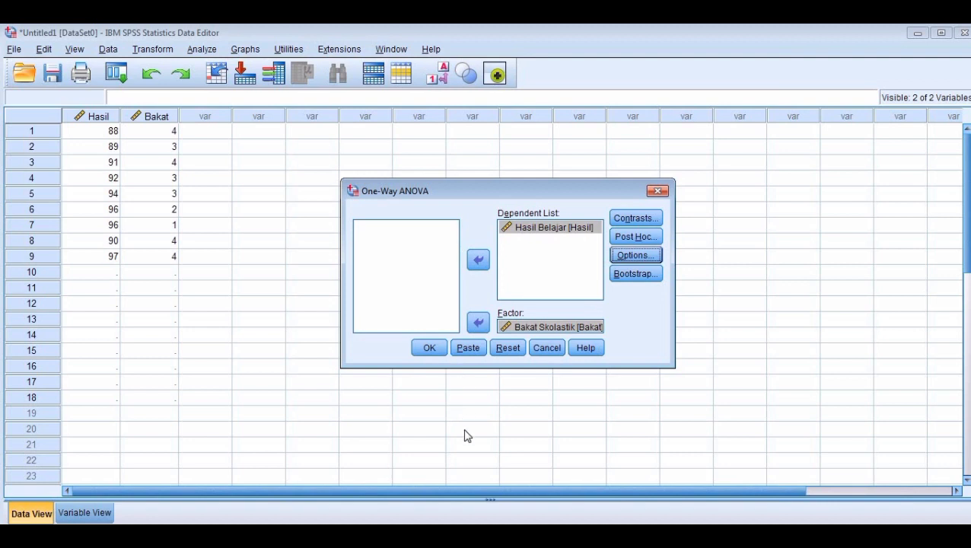
Step: Switch to the Output10 viewer window and examine the significance in the Test of Homogeneity of Variances table
left_click(458, 541)
left_click(458, 520)
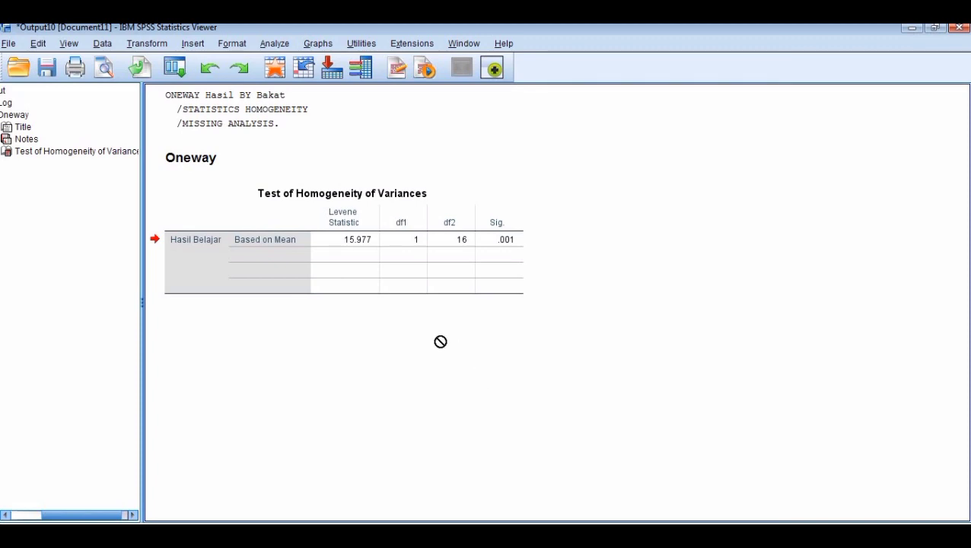
left_click(295, 292)
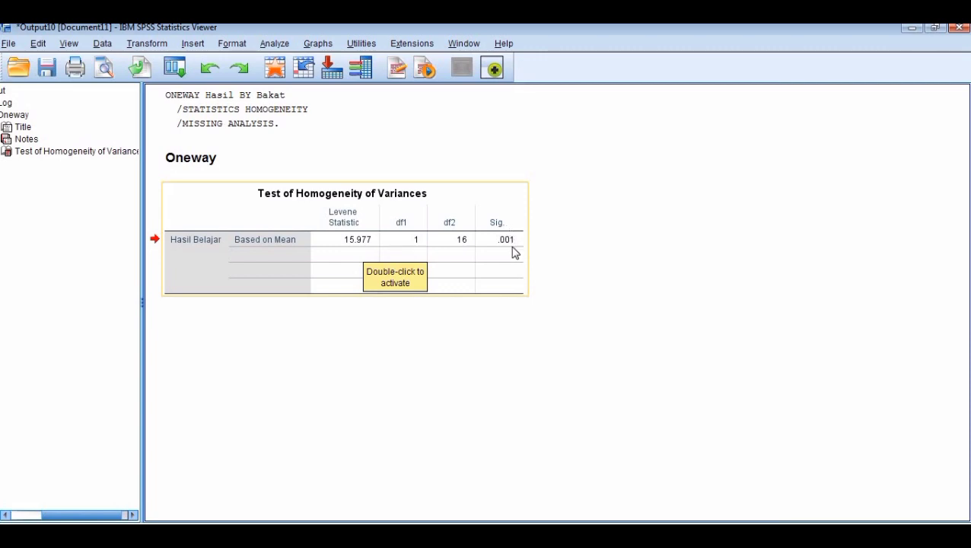
Step: Read the homogeneity criteria in the Word document Penentuan Homogenitas Data, and return to the SPSS output to compare the Sig. value
left_click_drag(503, 275, 424, 487)
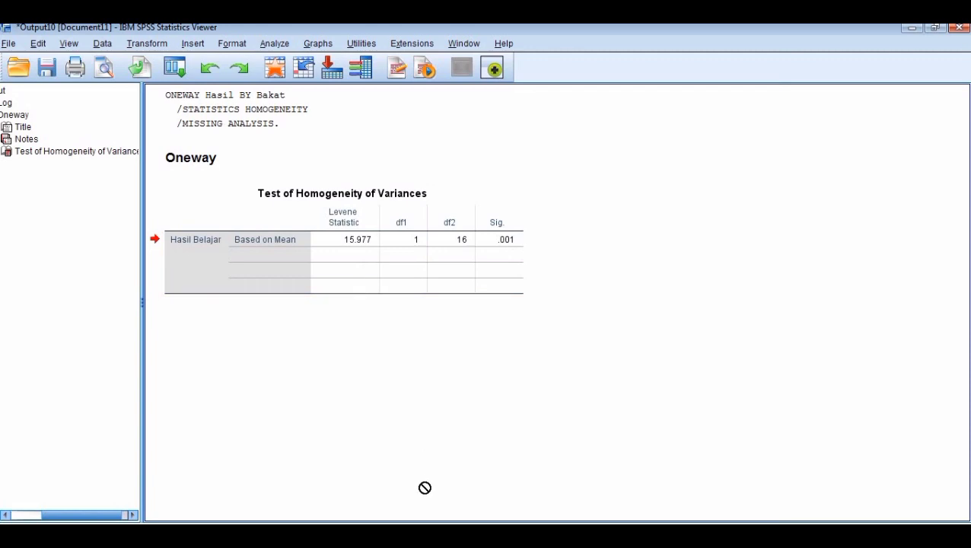
left_click(425, 536)
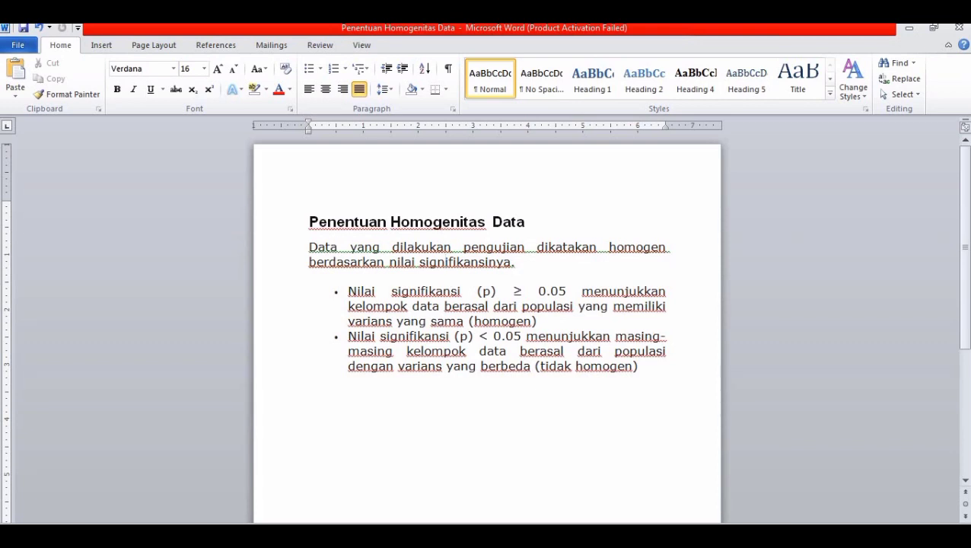
left_click(458, 538)
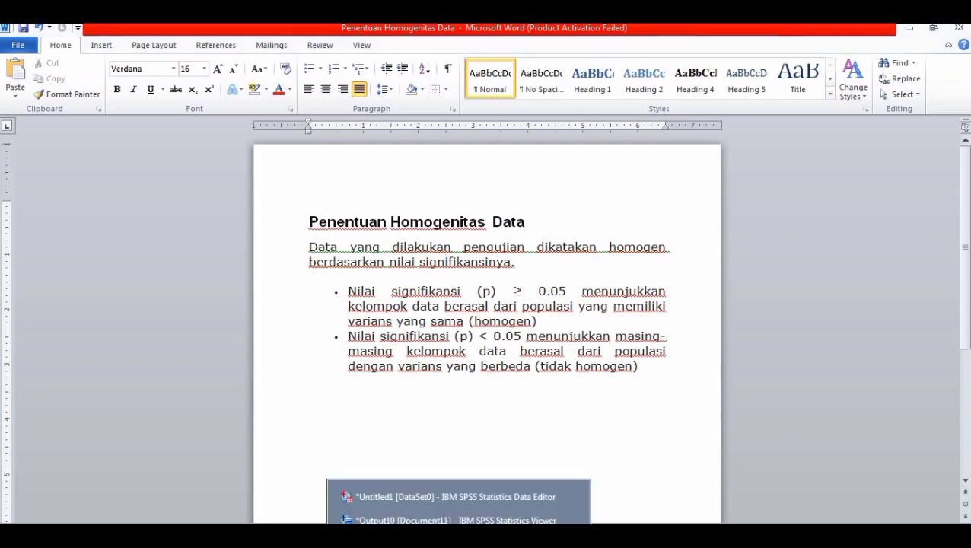
left_click(459, 521)
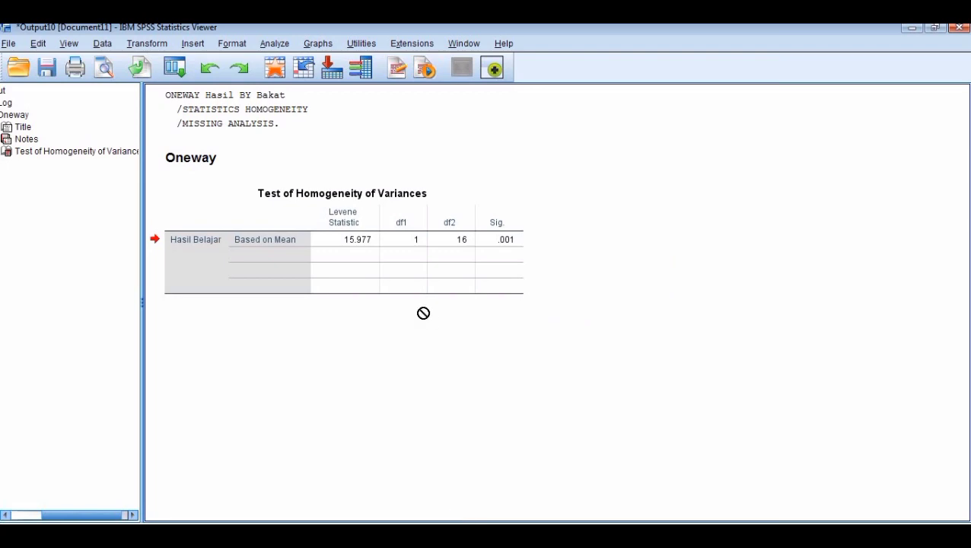
left_click(458, 283)
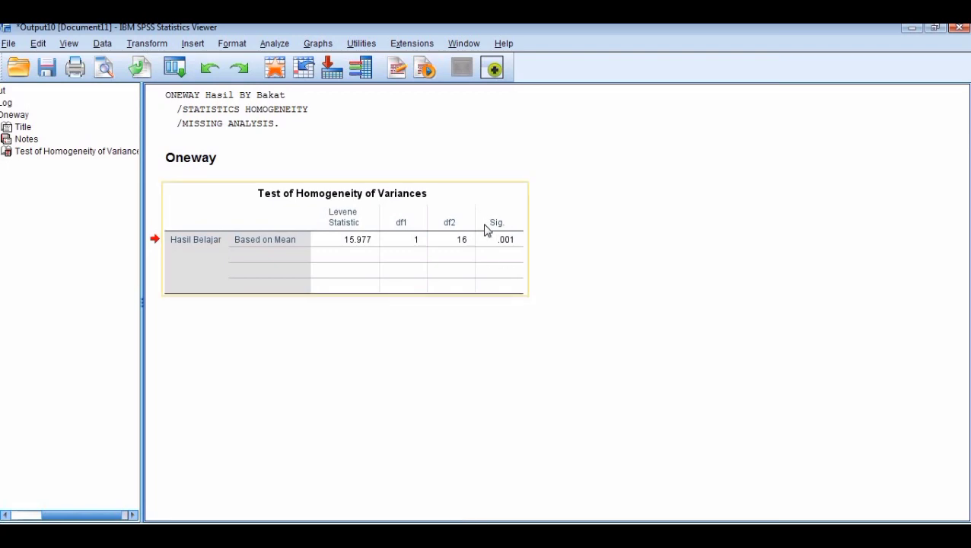